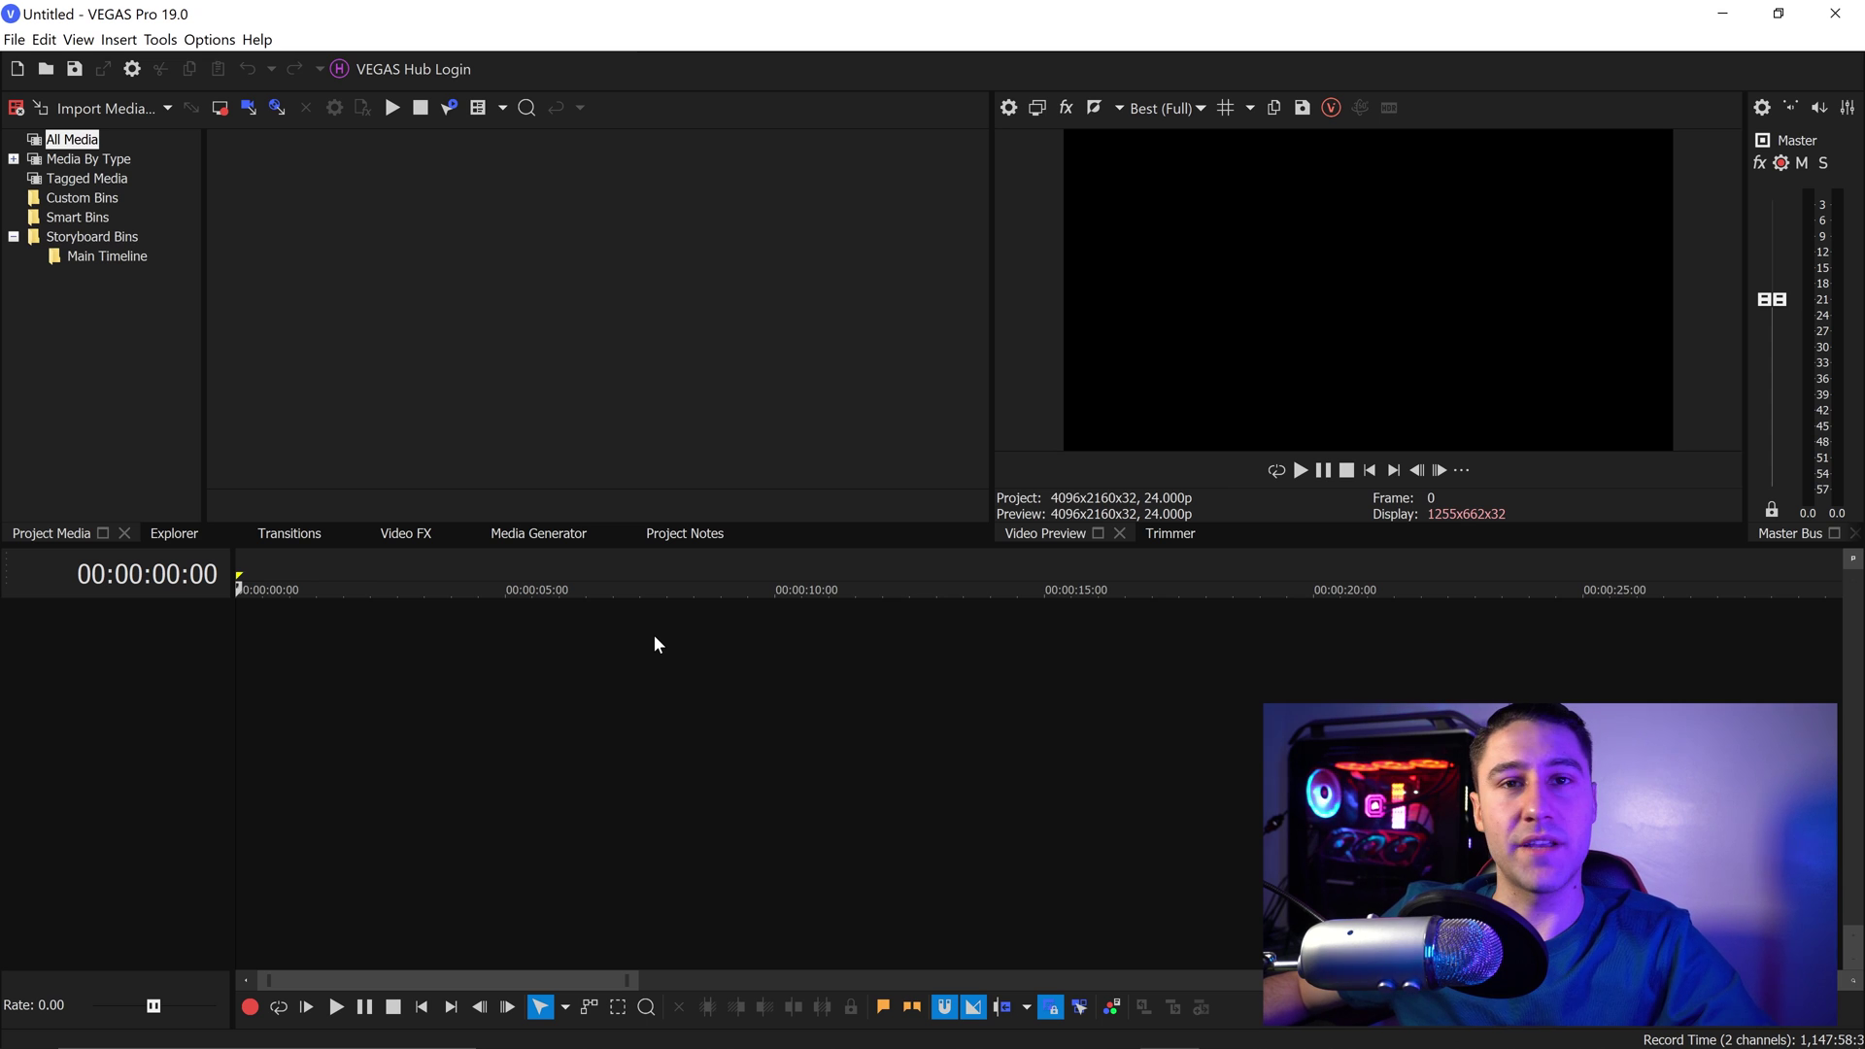
- Add a black Solid Color generated clip at the start of the timeline on a new track
click(538, 534)
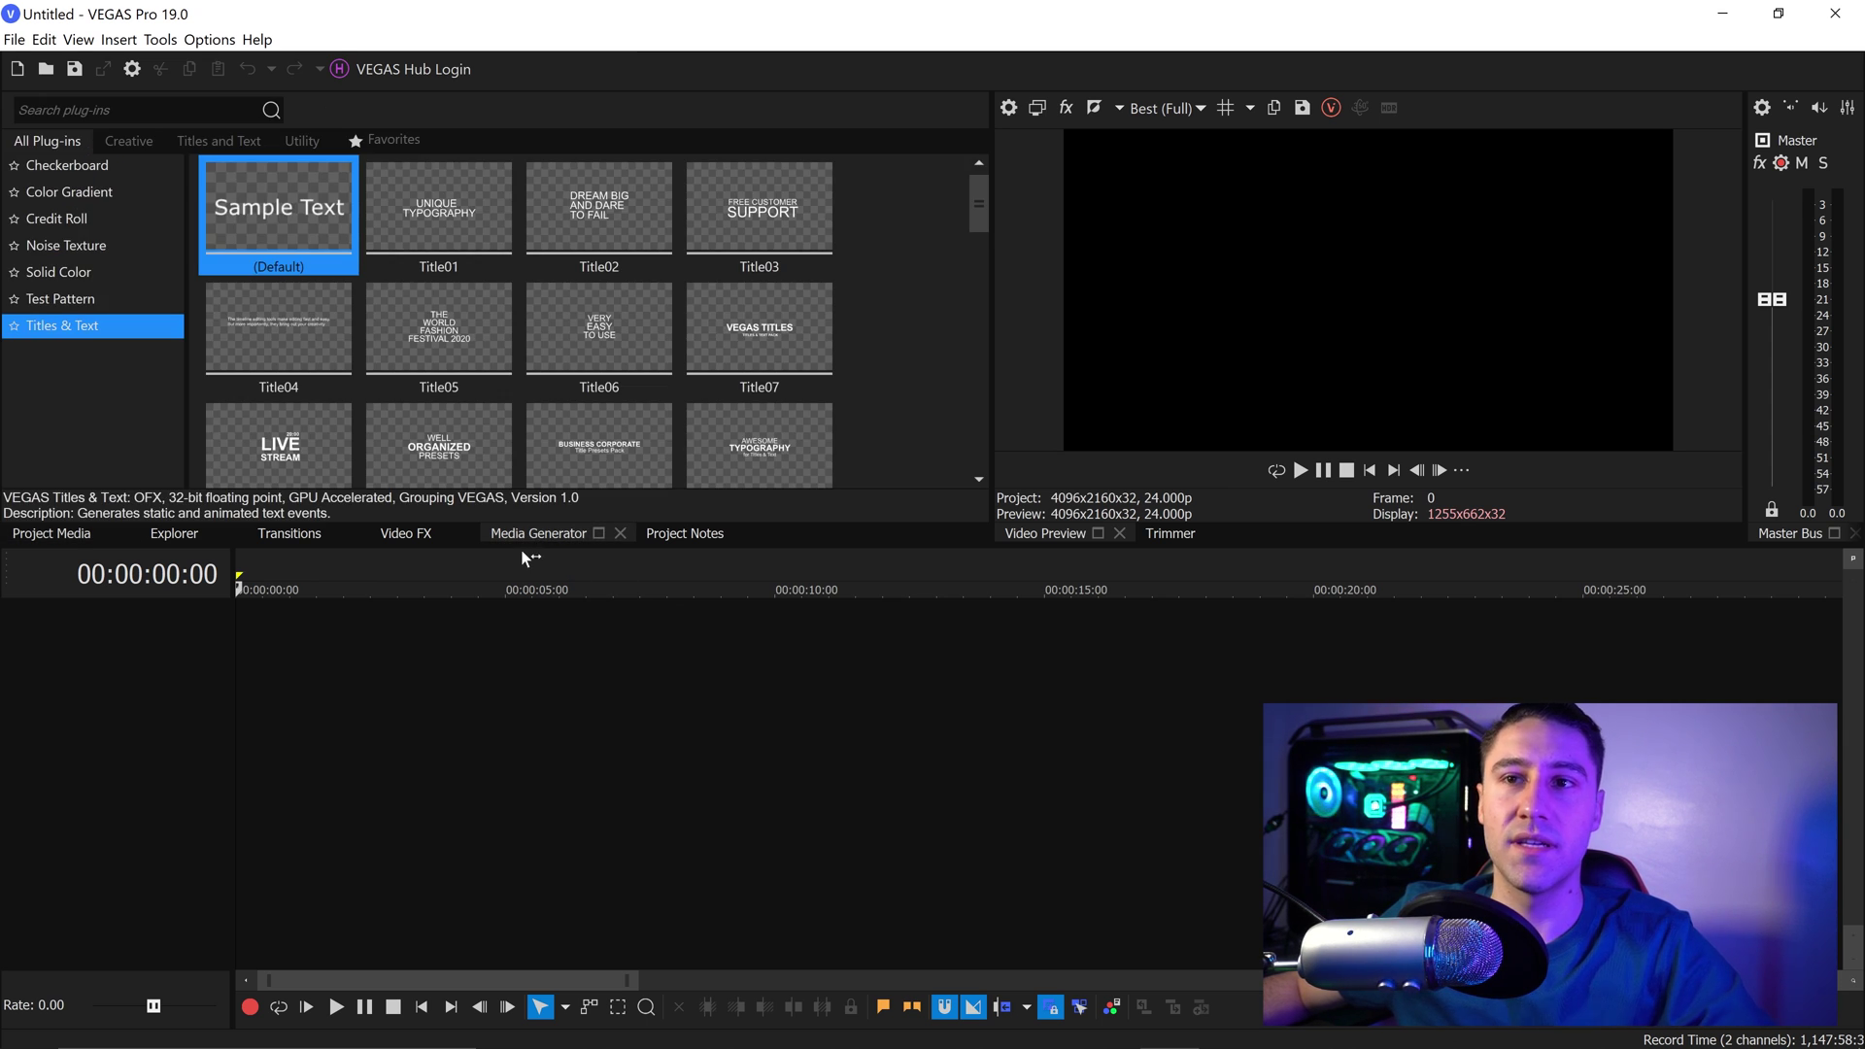
click(84, 270)
click(445, 255)
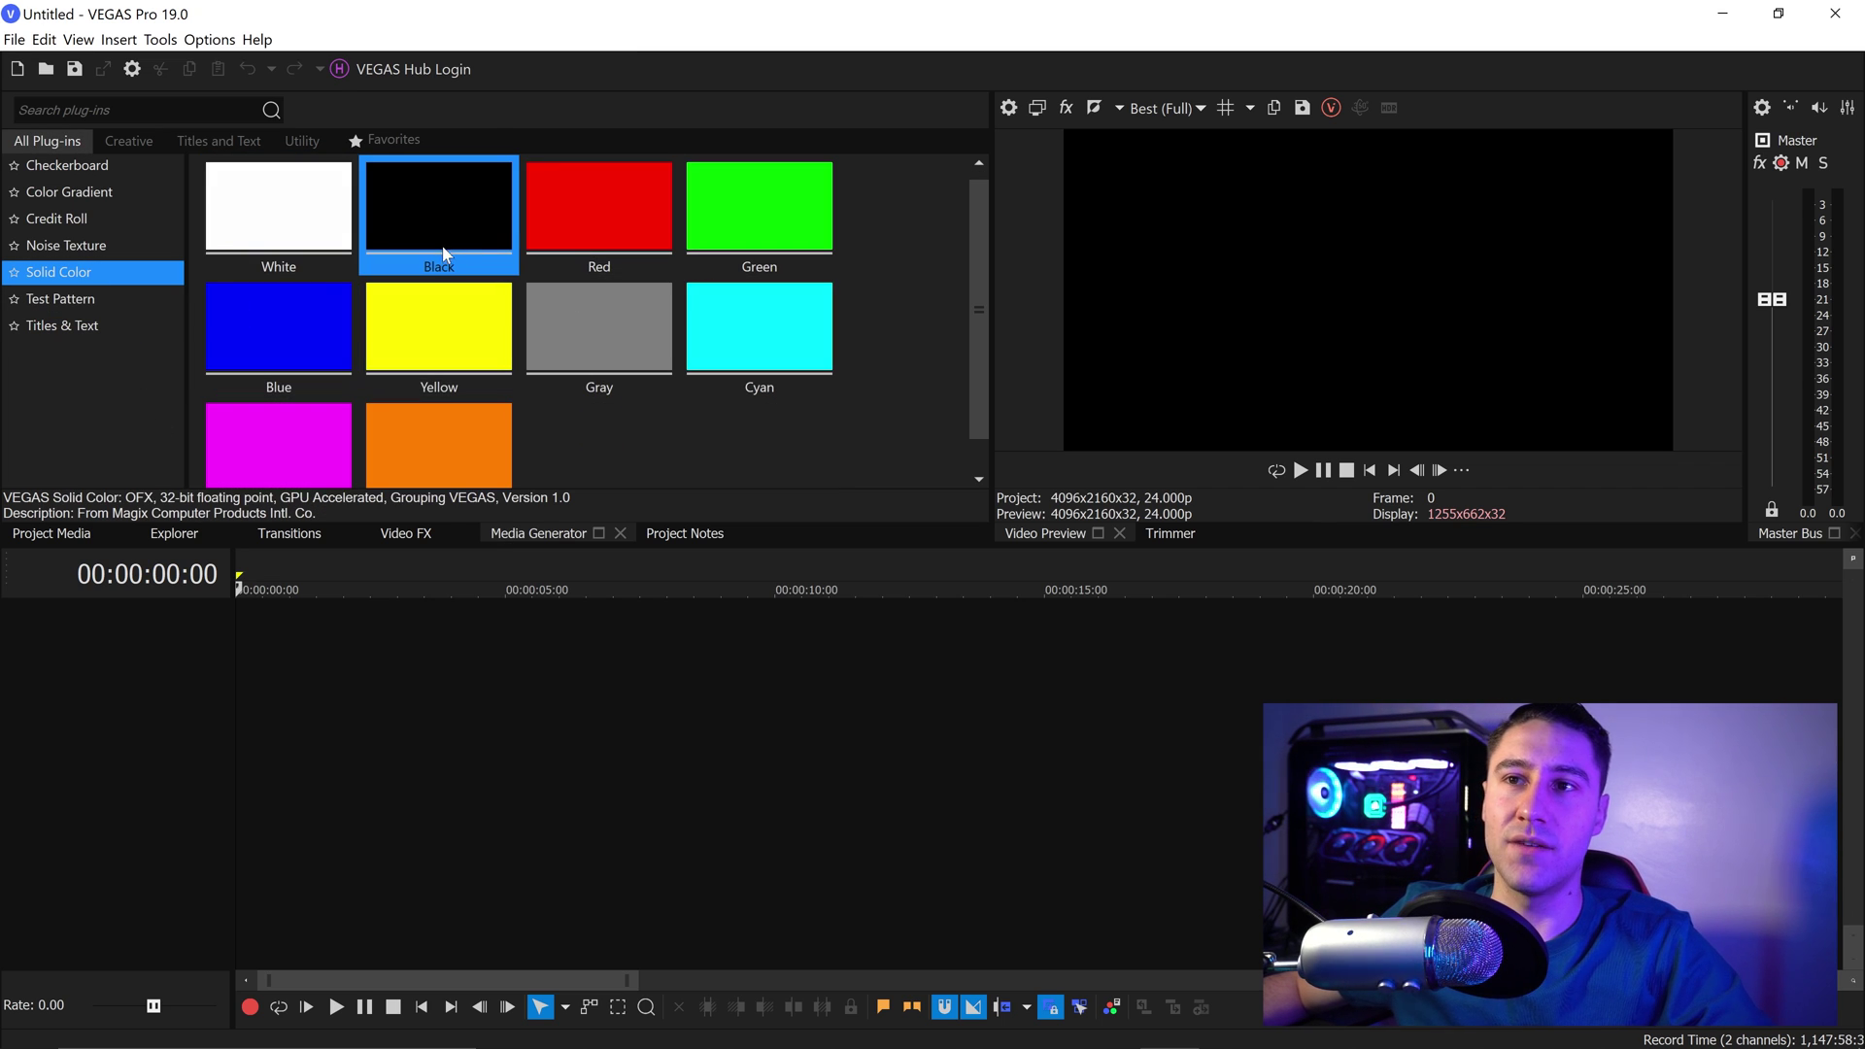
drag(426, 202, 230, 645)
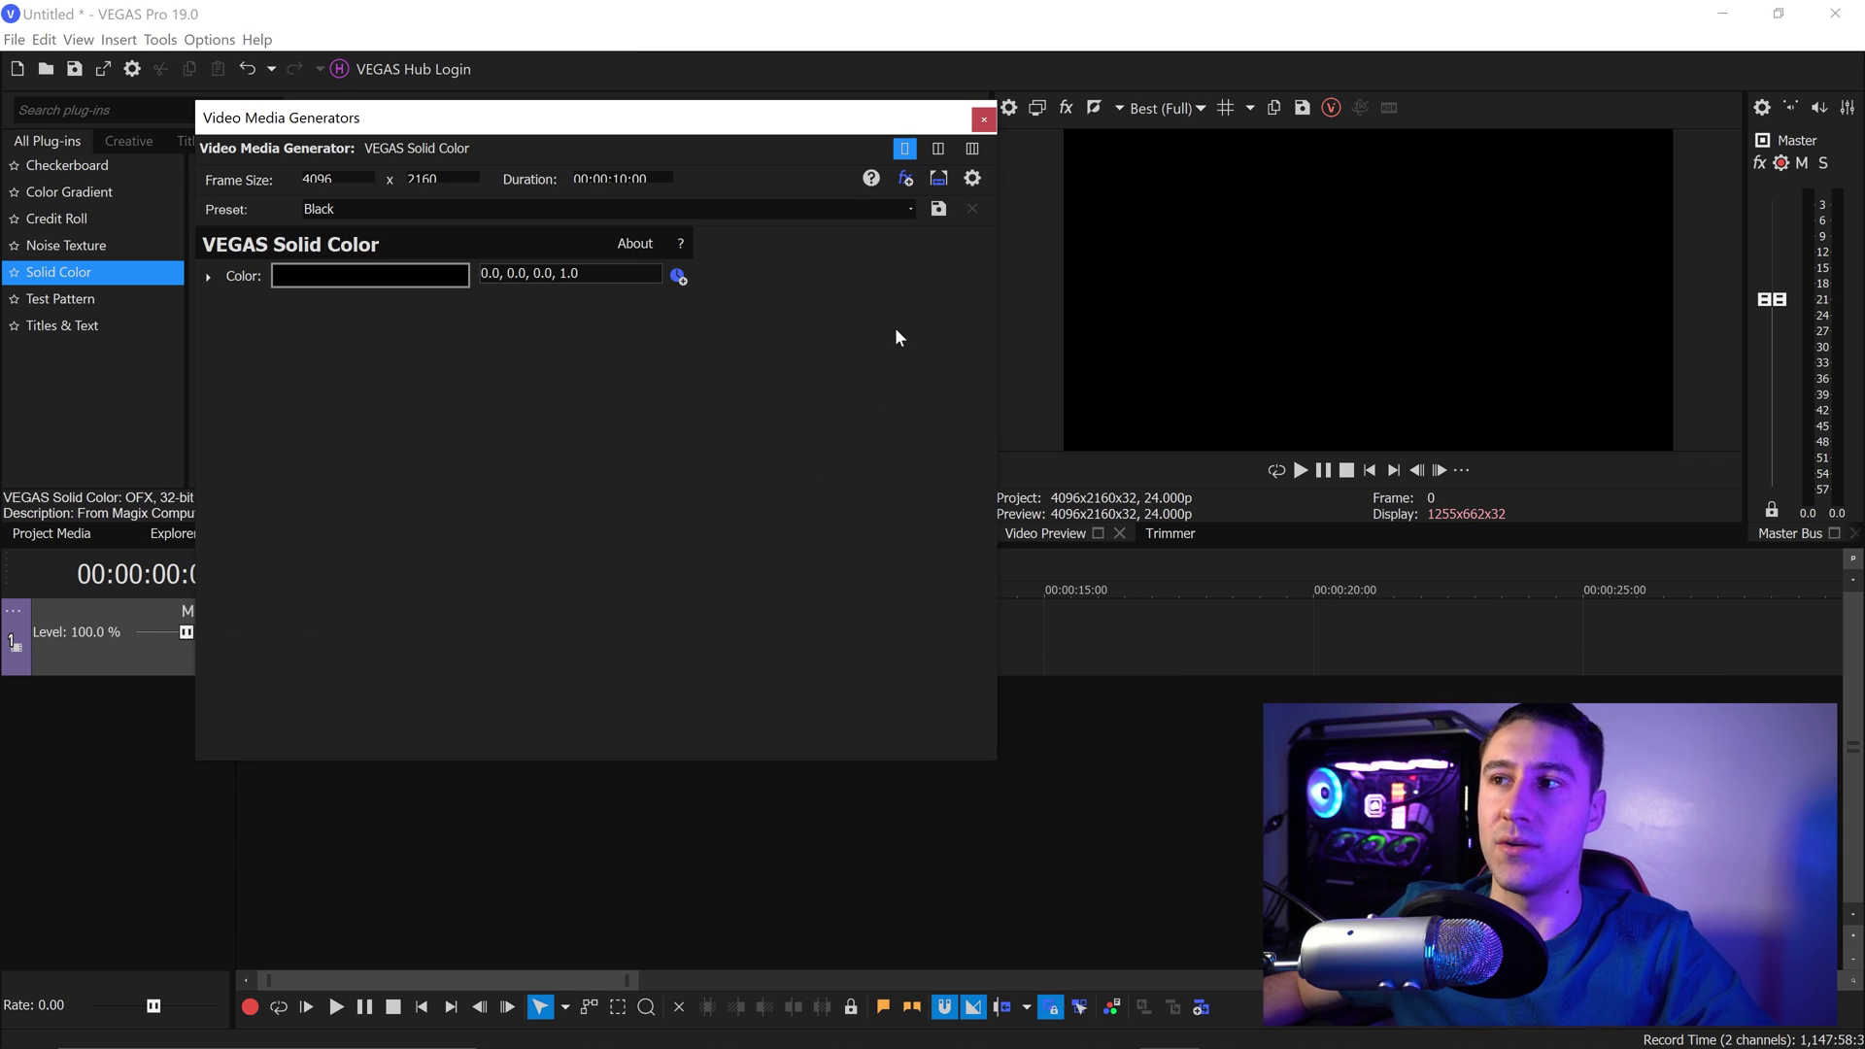
click(984, 119)
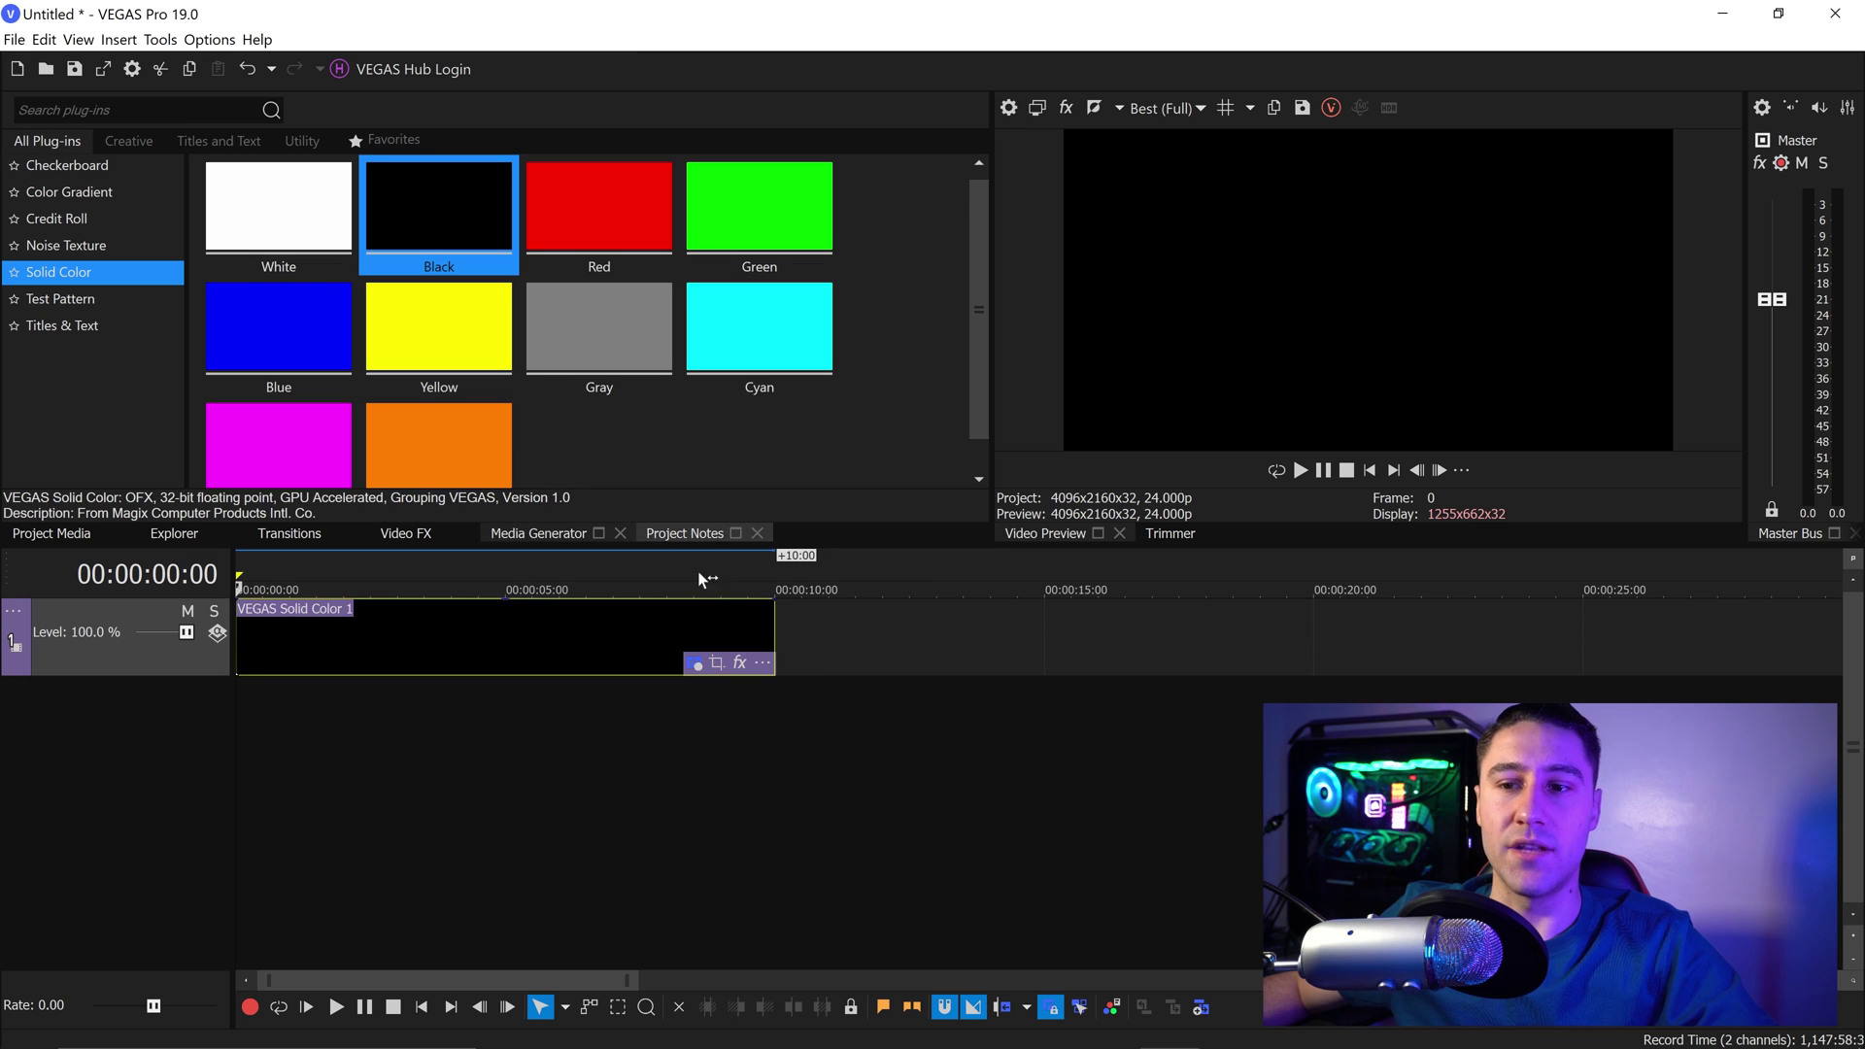
- Insert two empty video tracks above the black solid color track
right_click(402, 742)
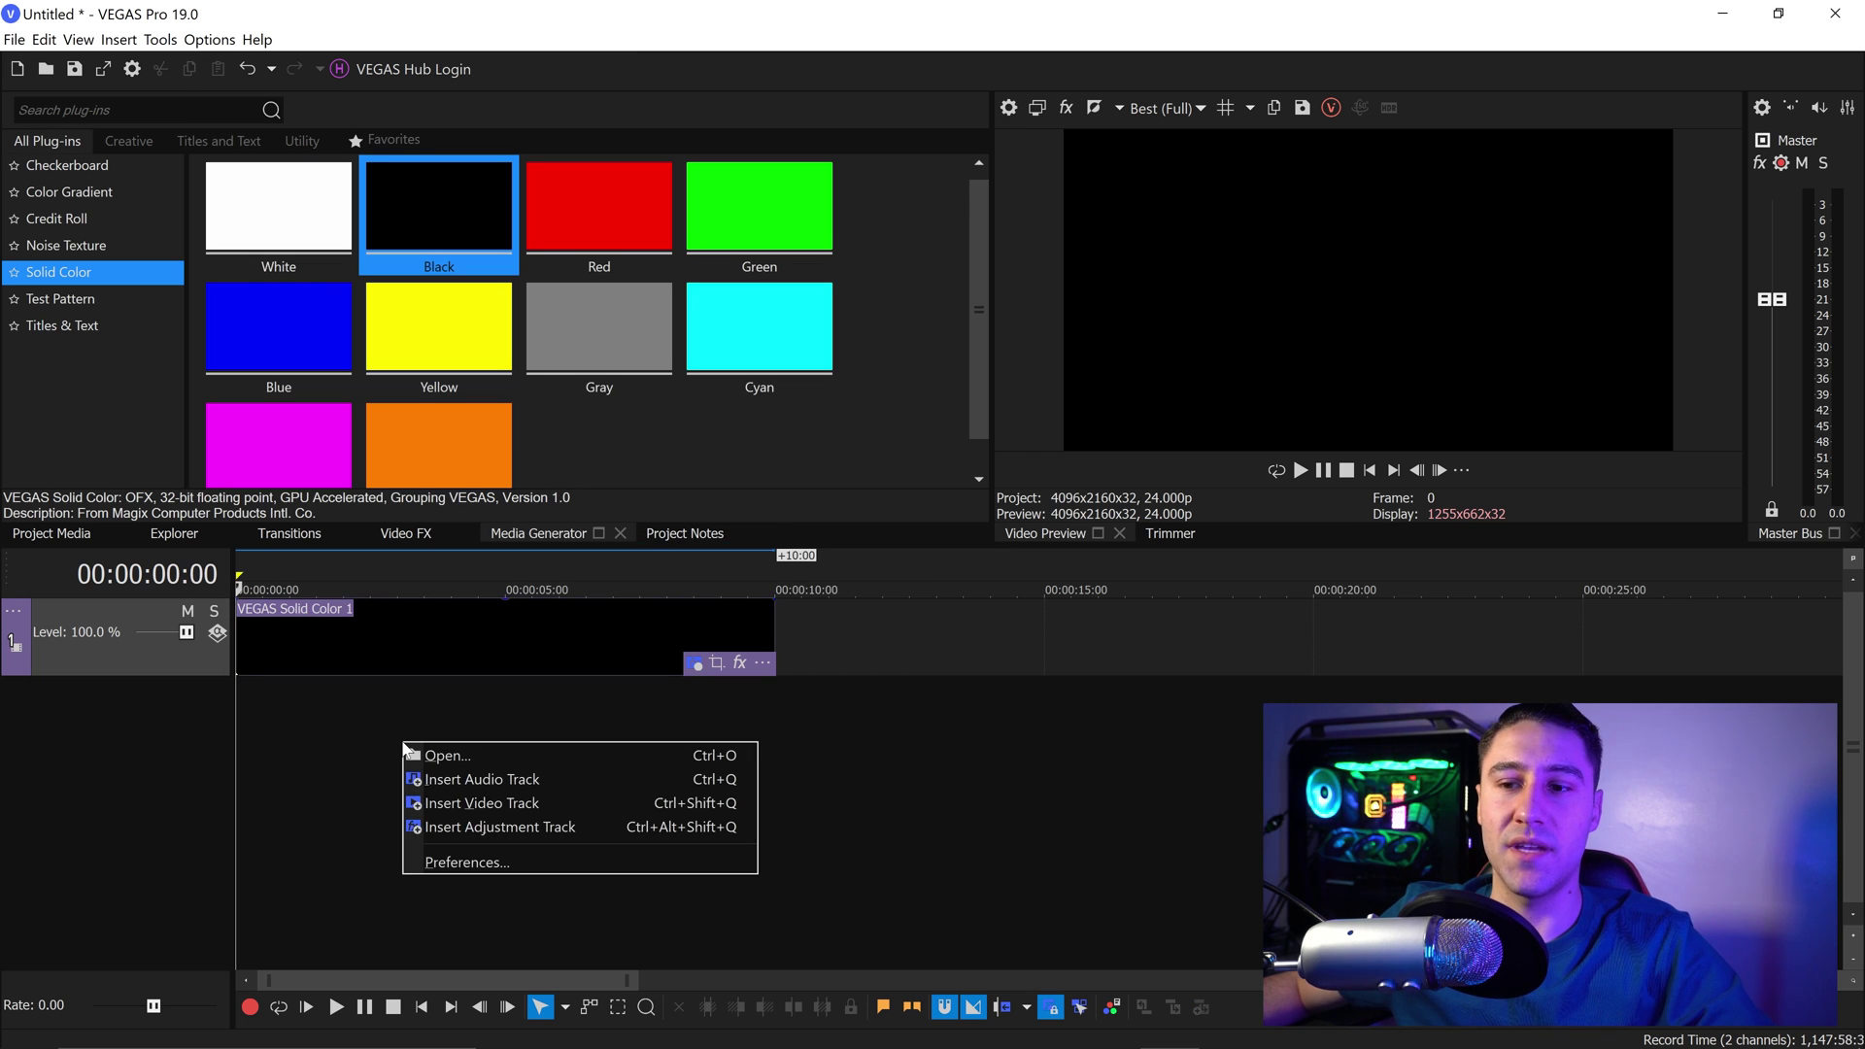
click(457, 807)
right_click(436, 828)
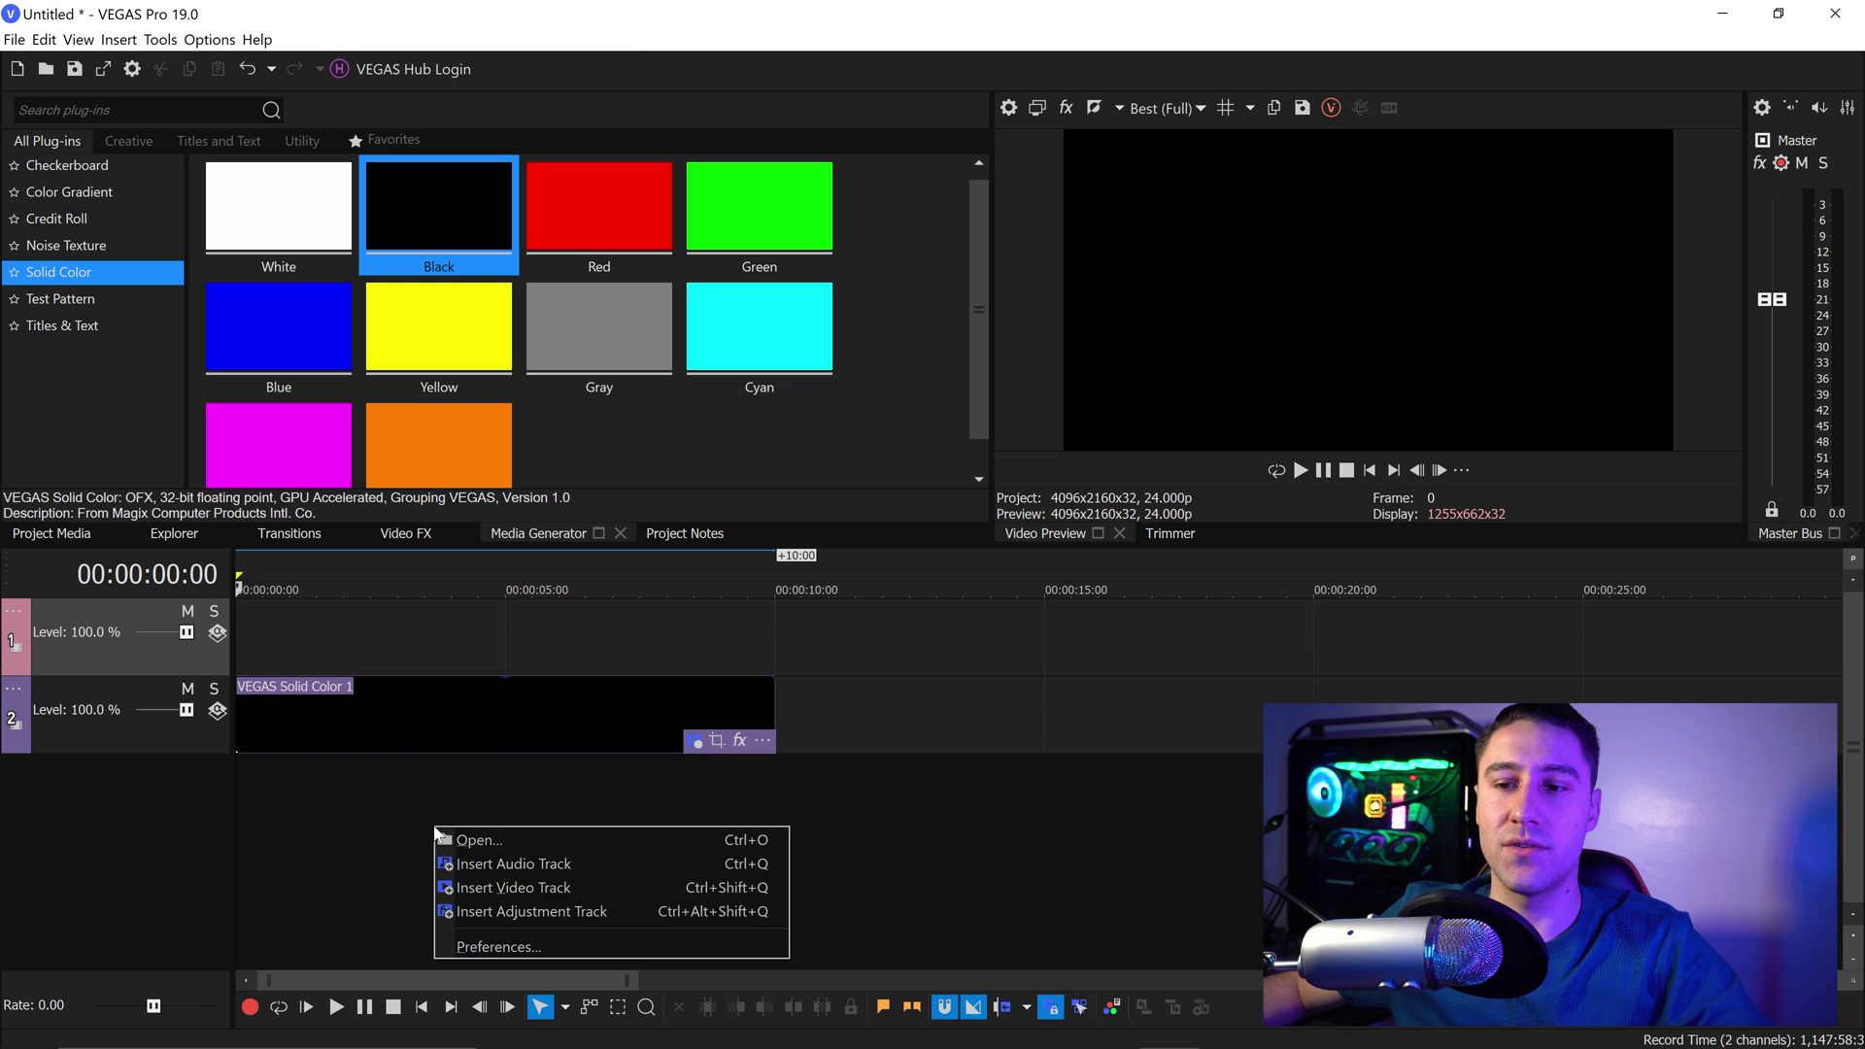
click(481, 885)
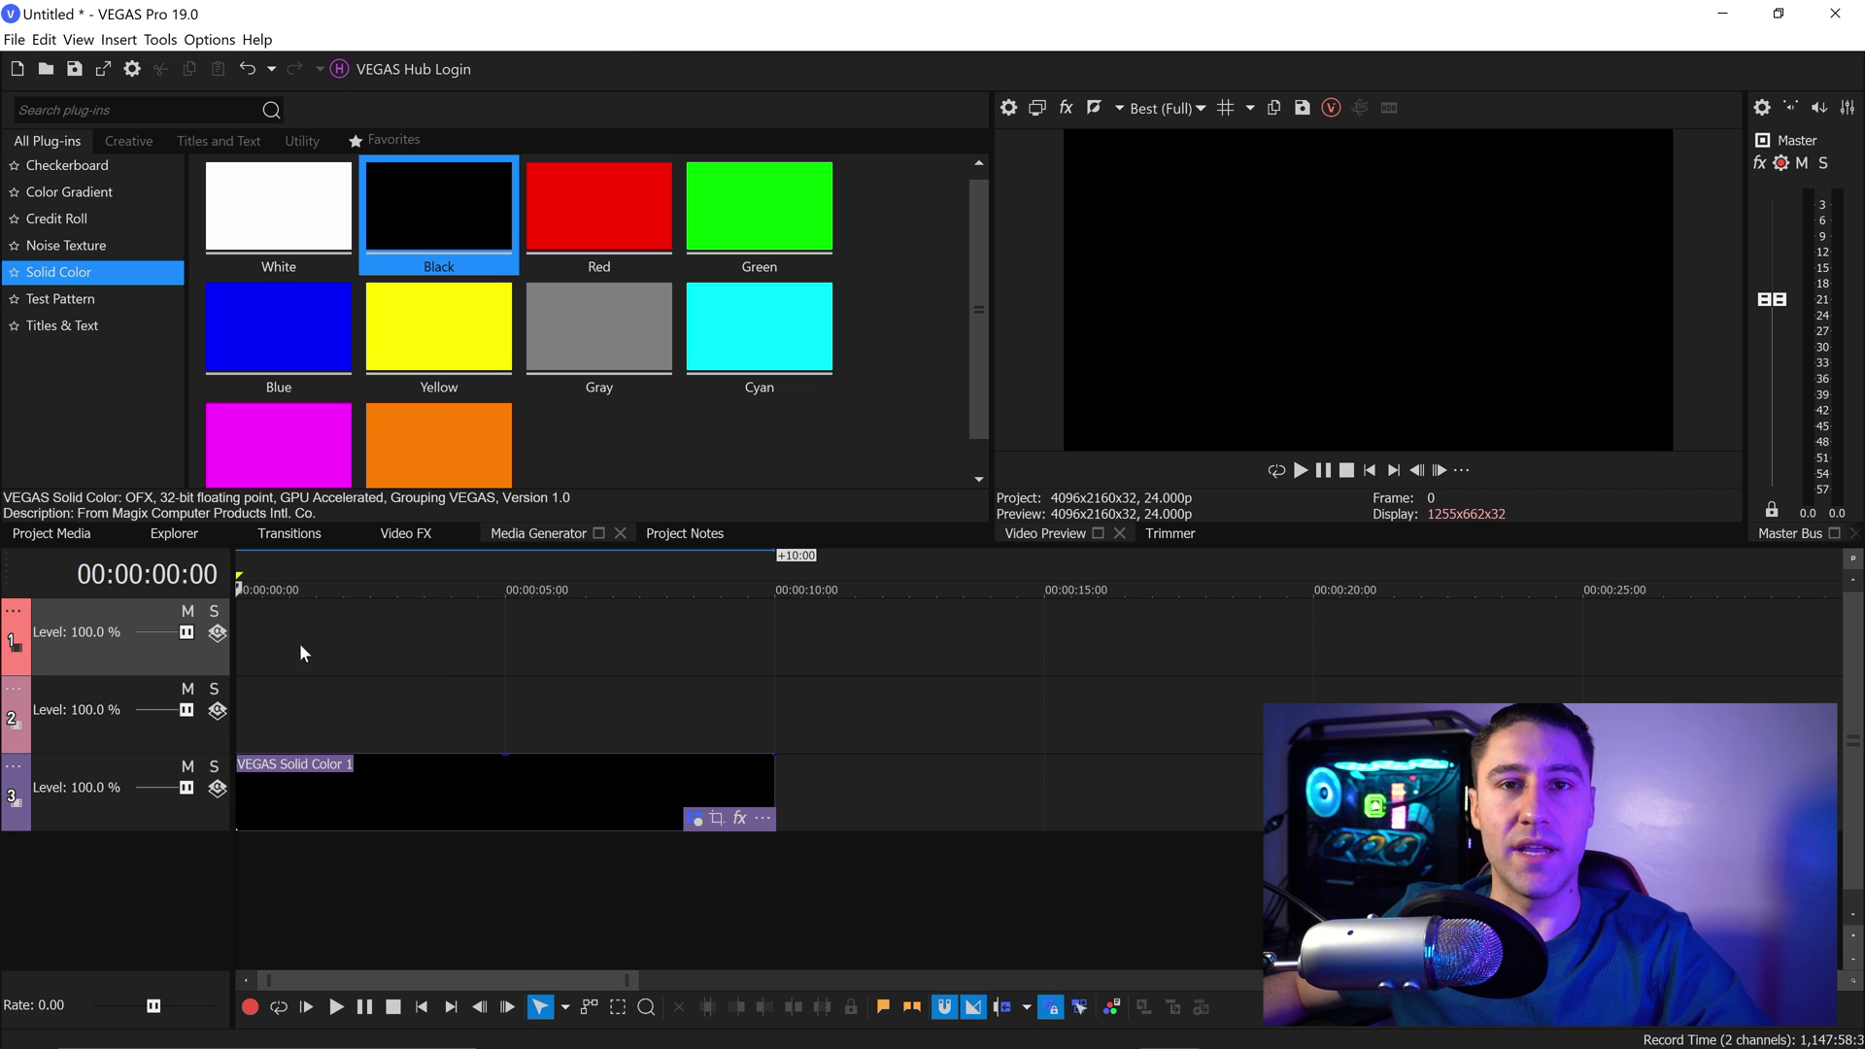
- Add a default Titles & Text clip at the start of the middle track and replace its text with GLITCH
click(82, 329)
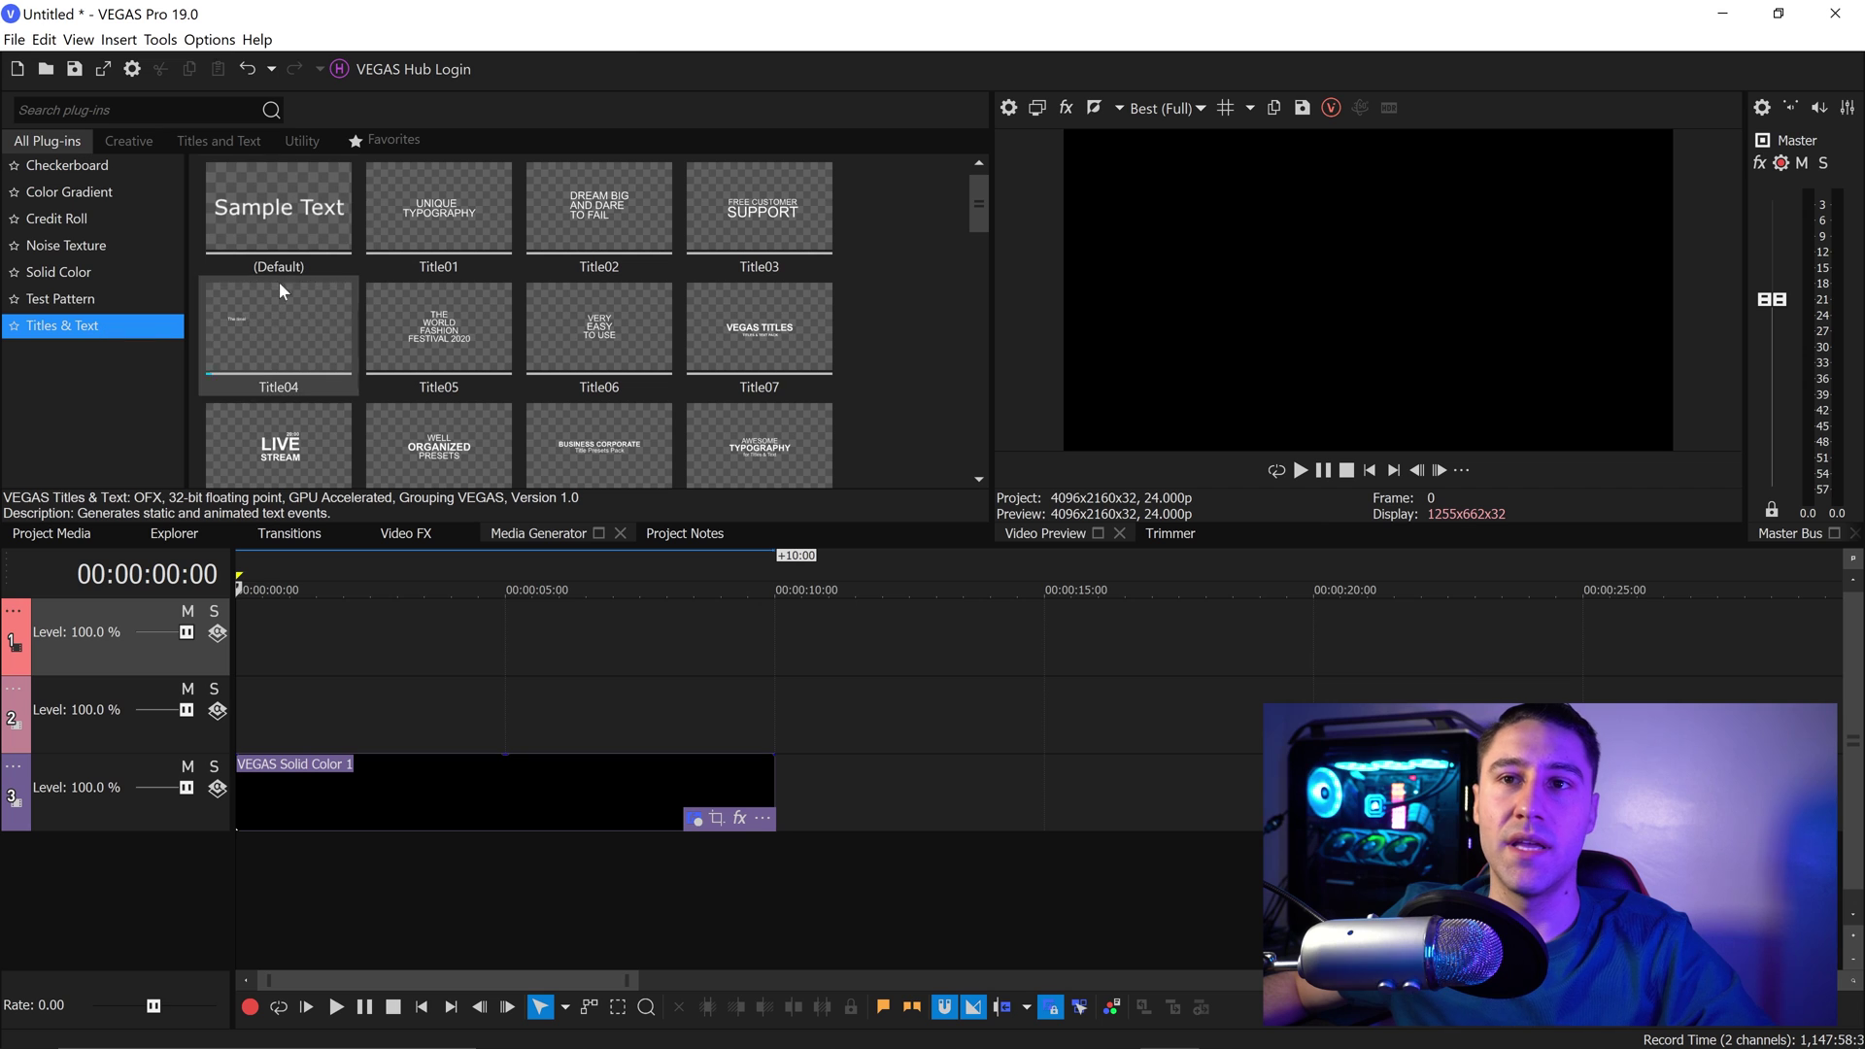
drag(255, 194, 225, 722)
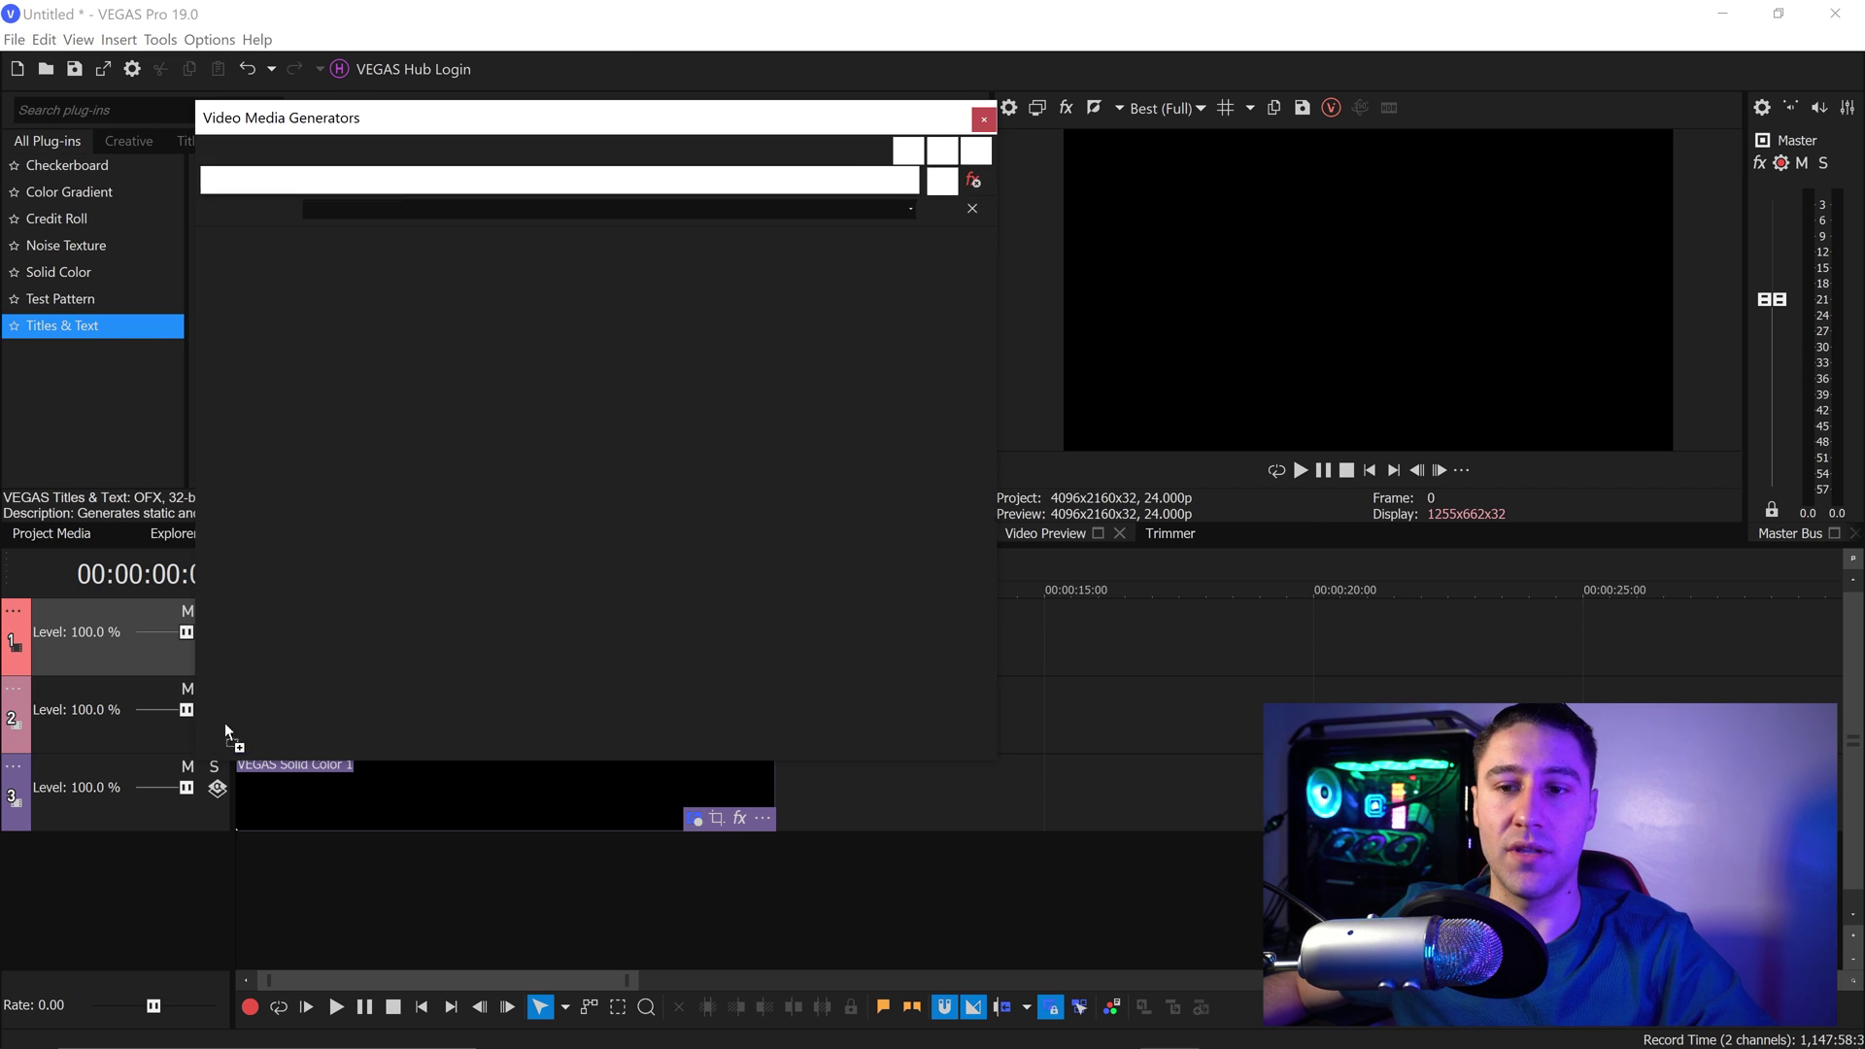
key(ctrl+a)
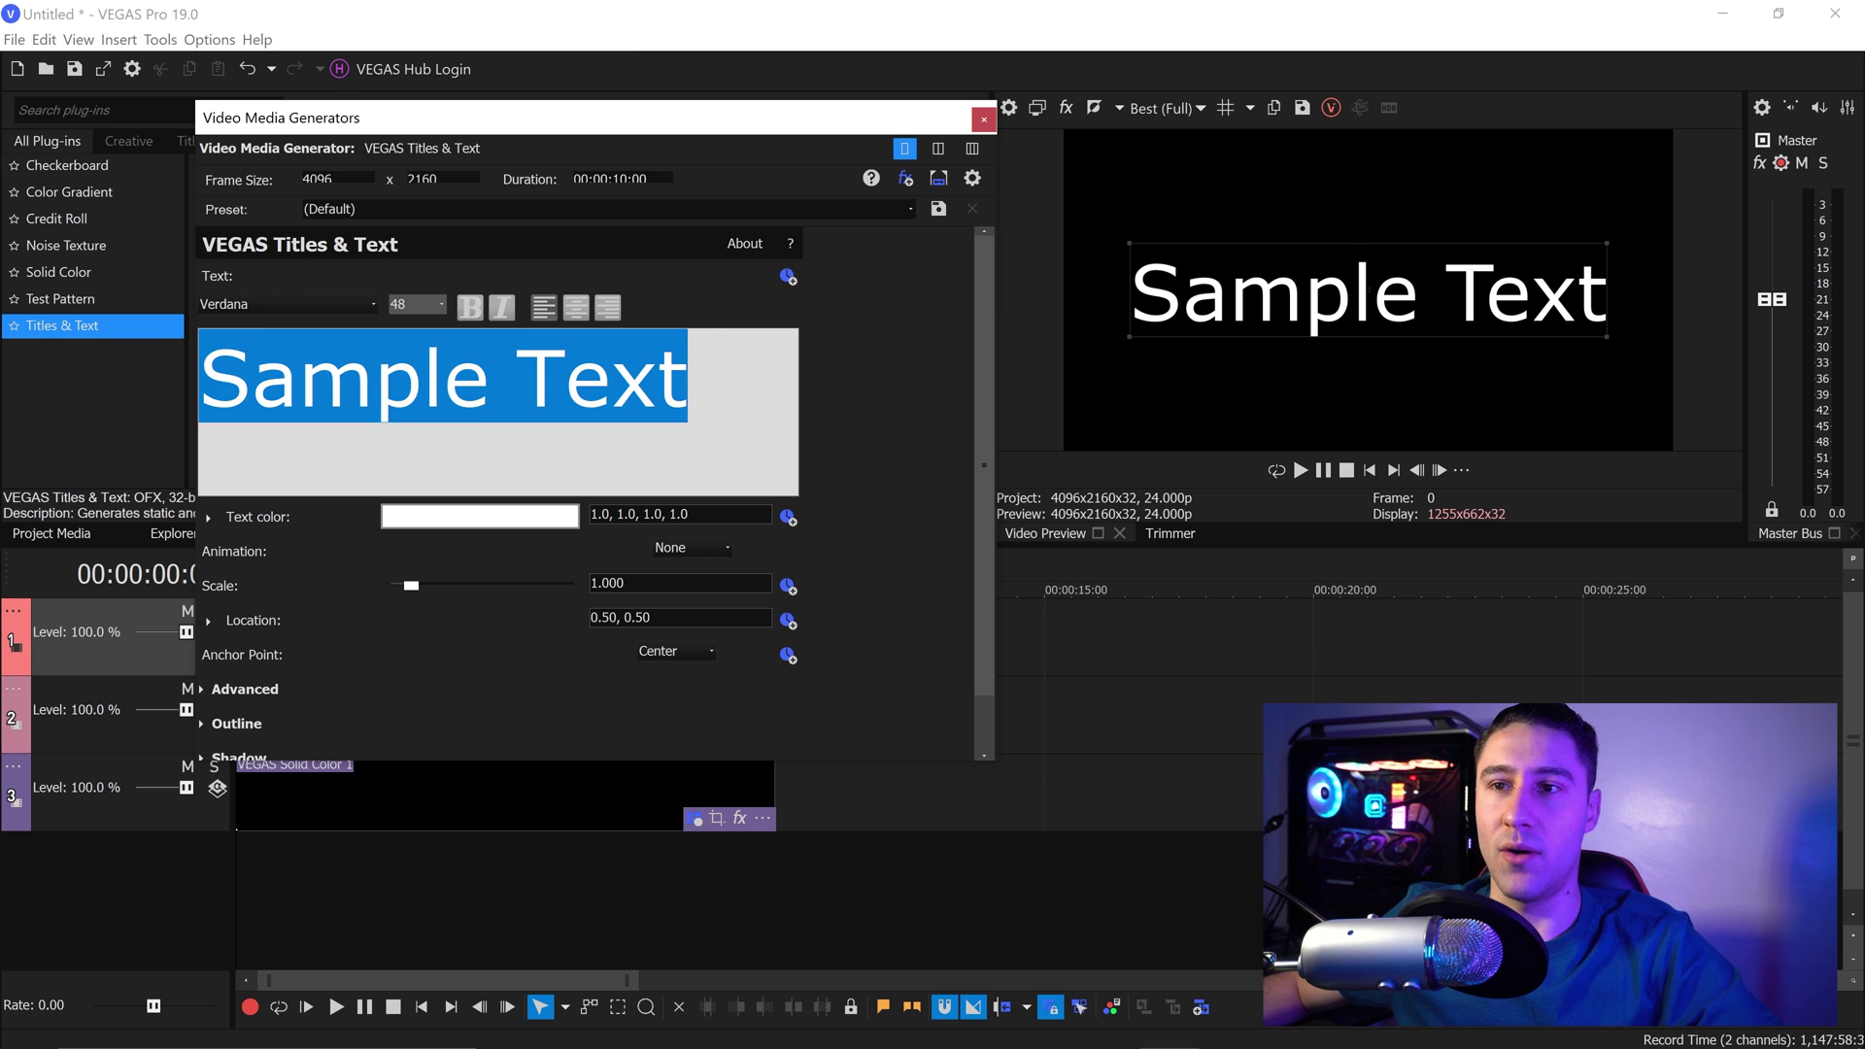
text(GLITCH)
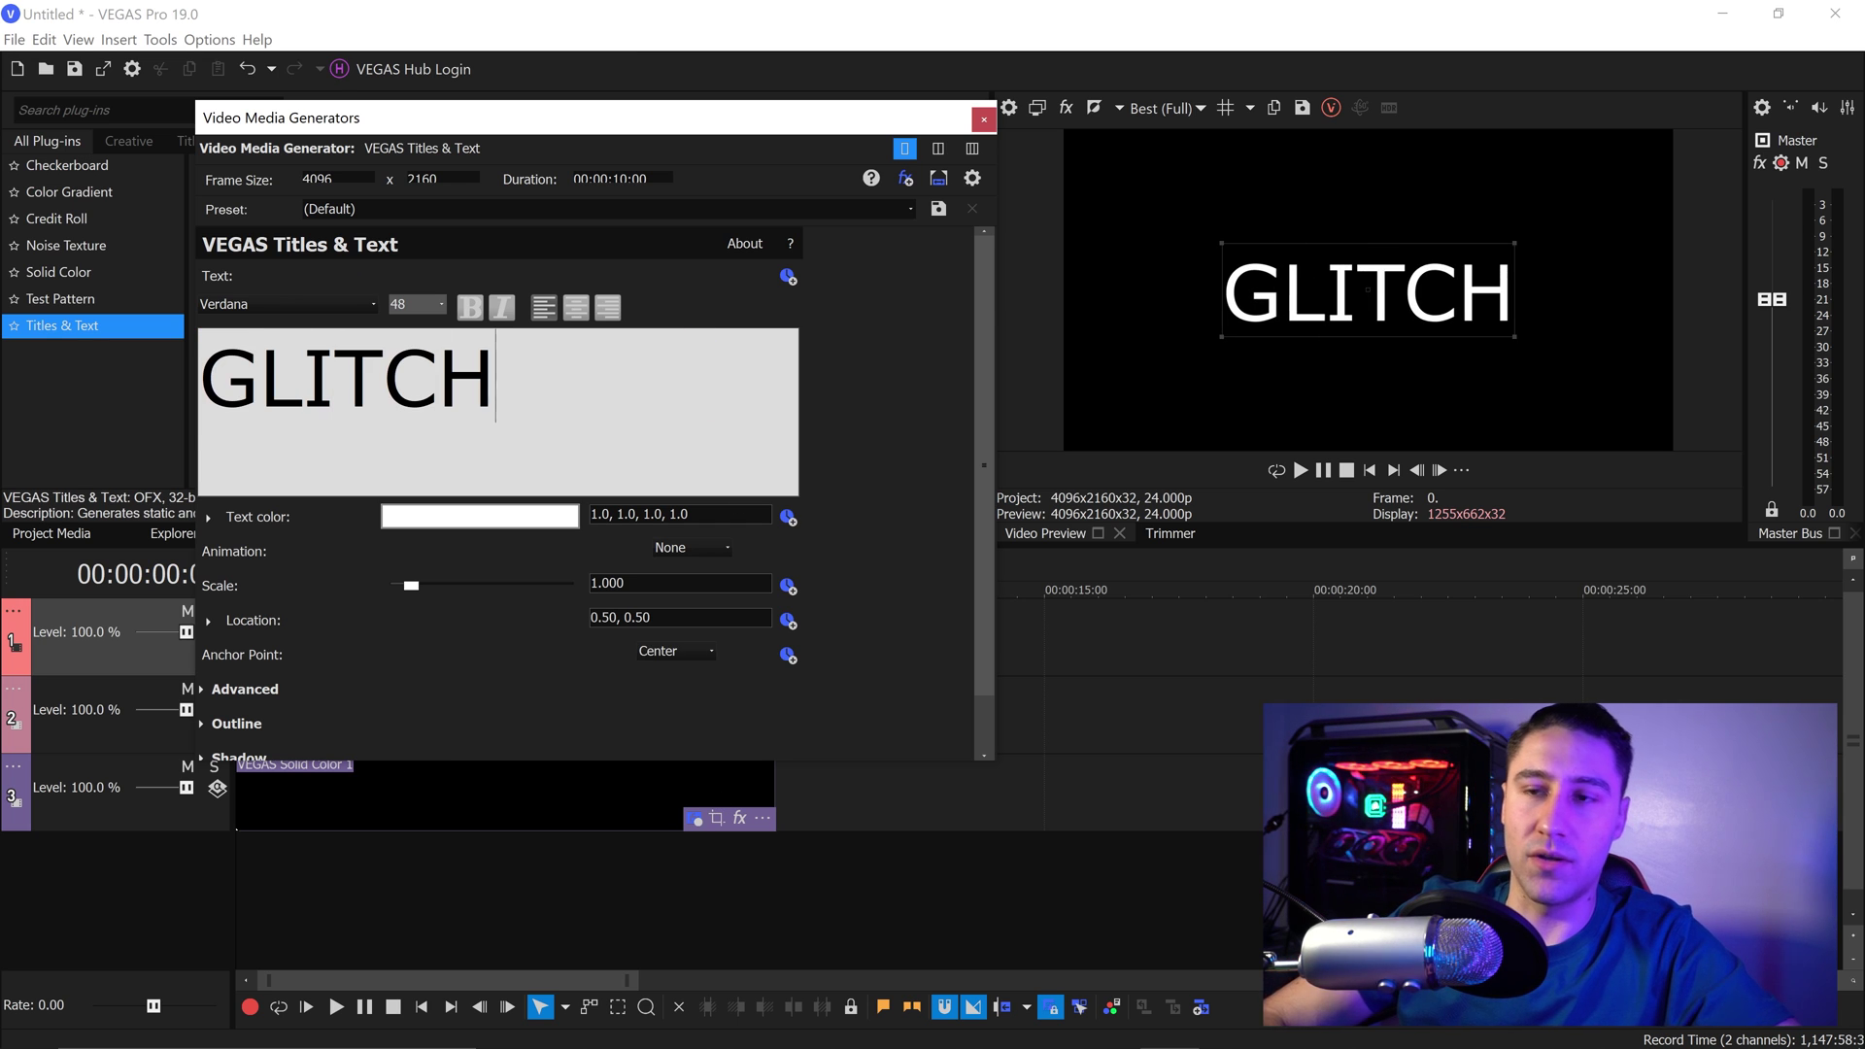
- Set the GLITCH title's font size to 80 and its font to Nexa Bold
key(ctrl+a)
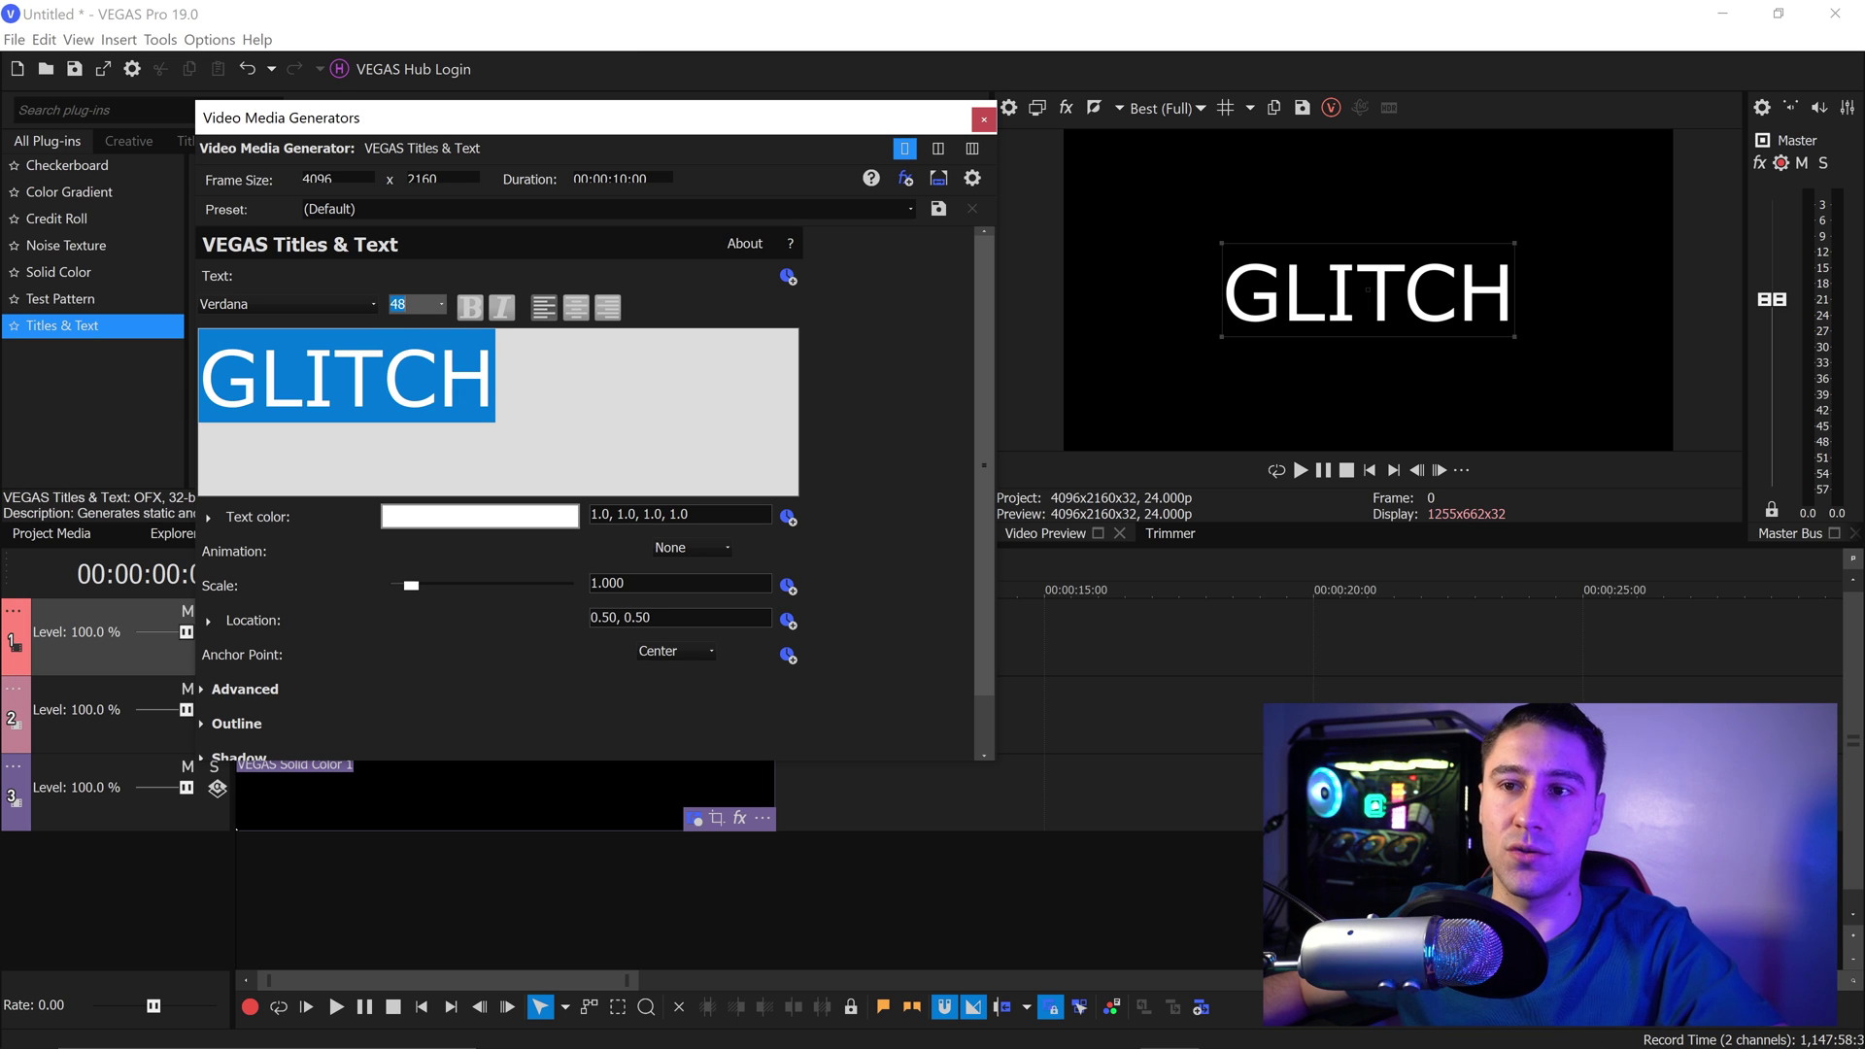
text(80)
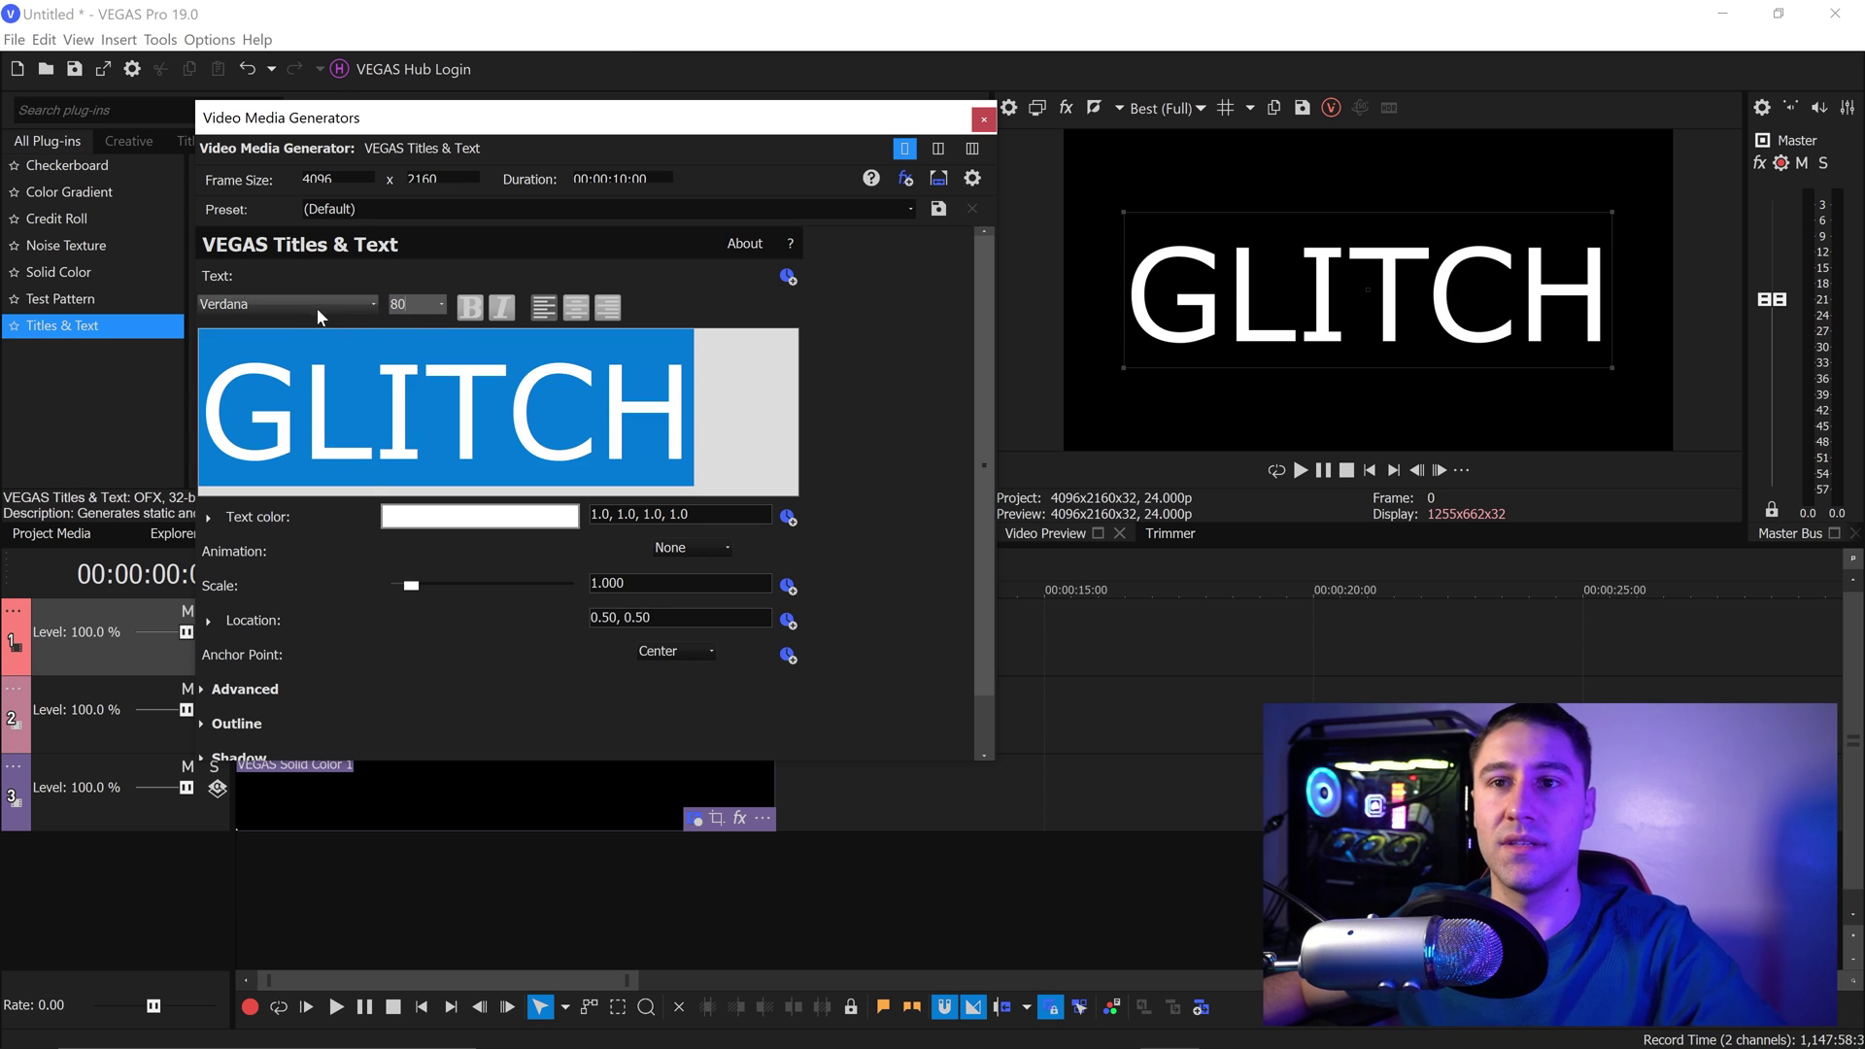
click(304, 304)
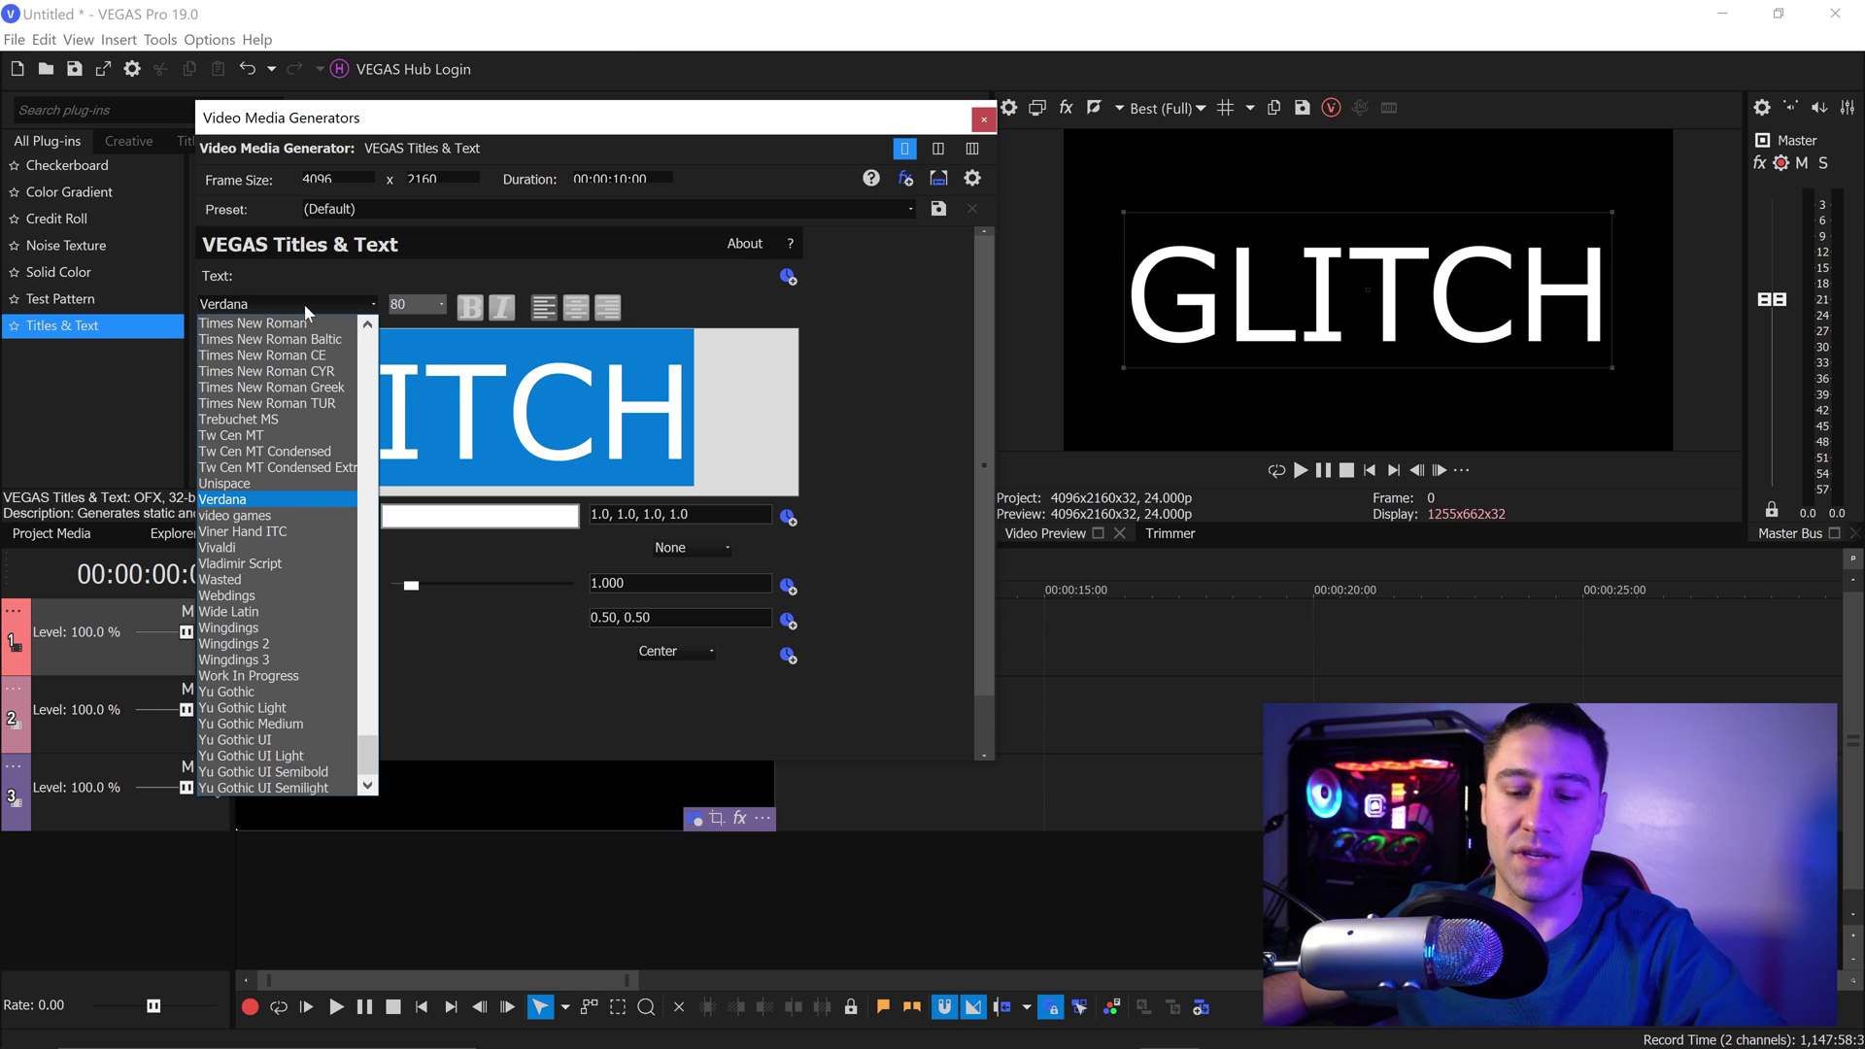
key(e)
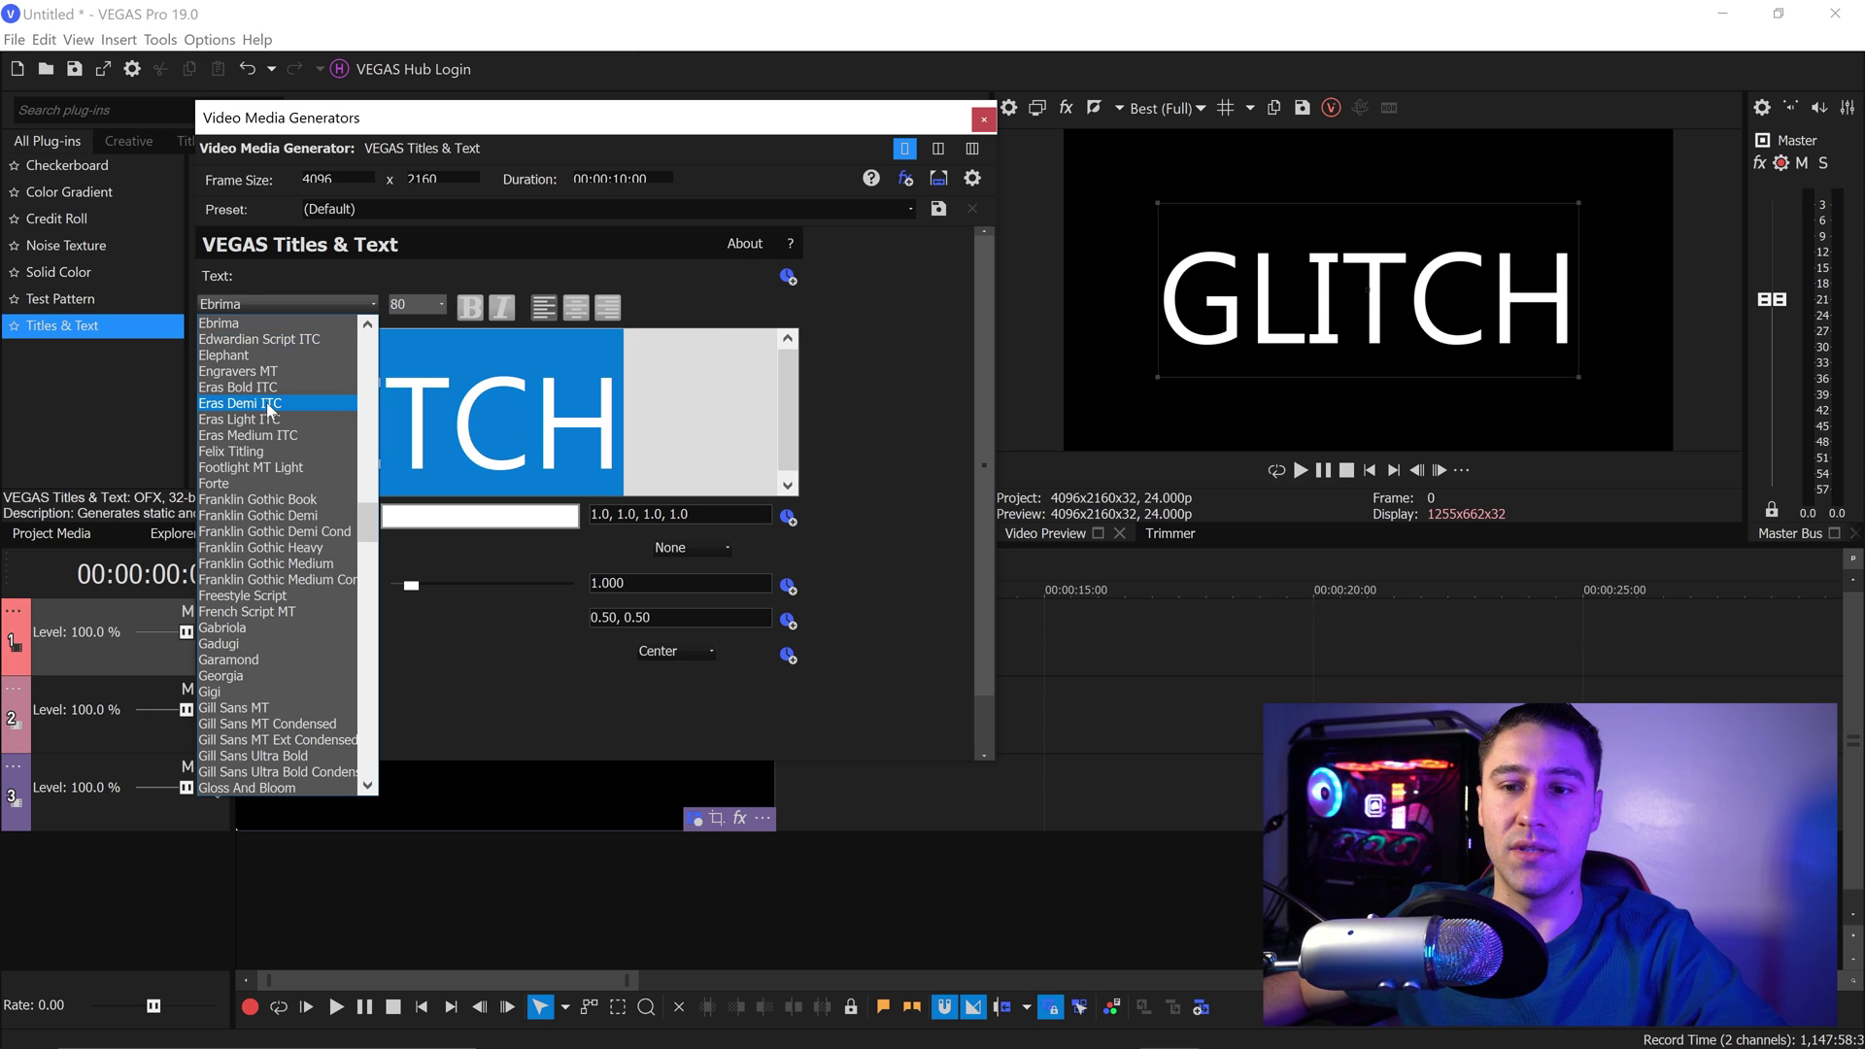
key(n)
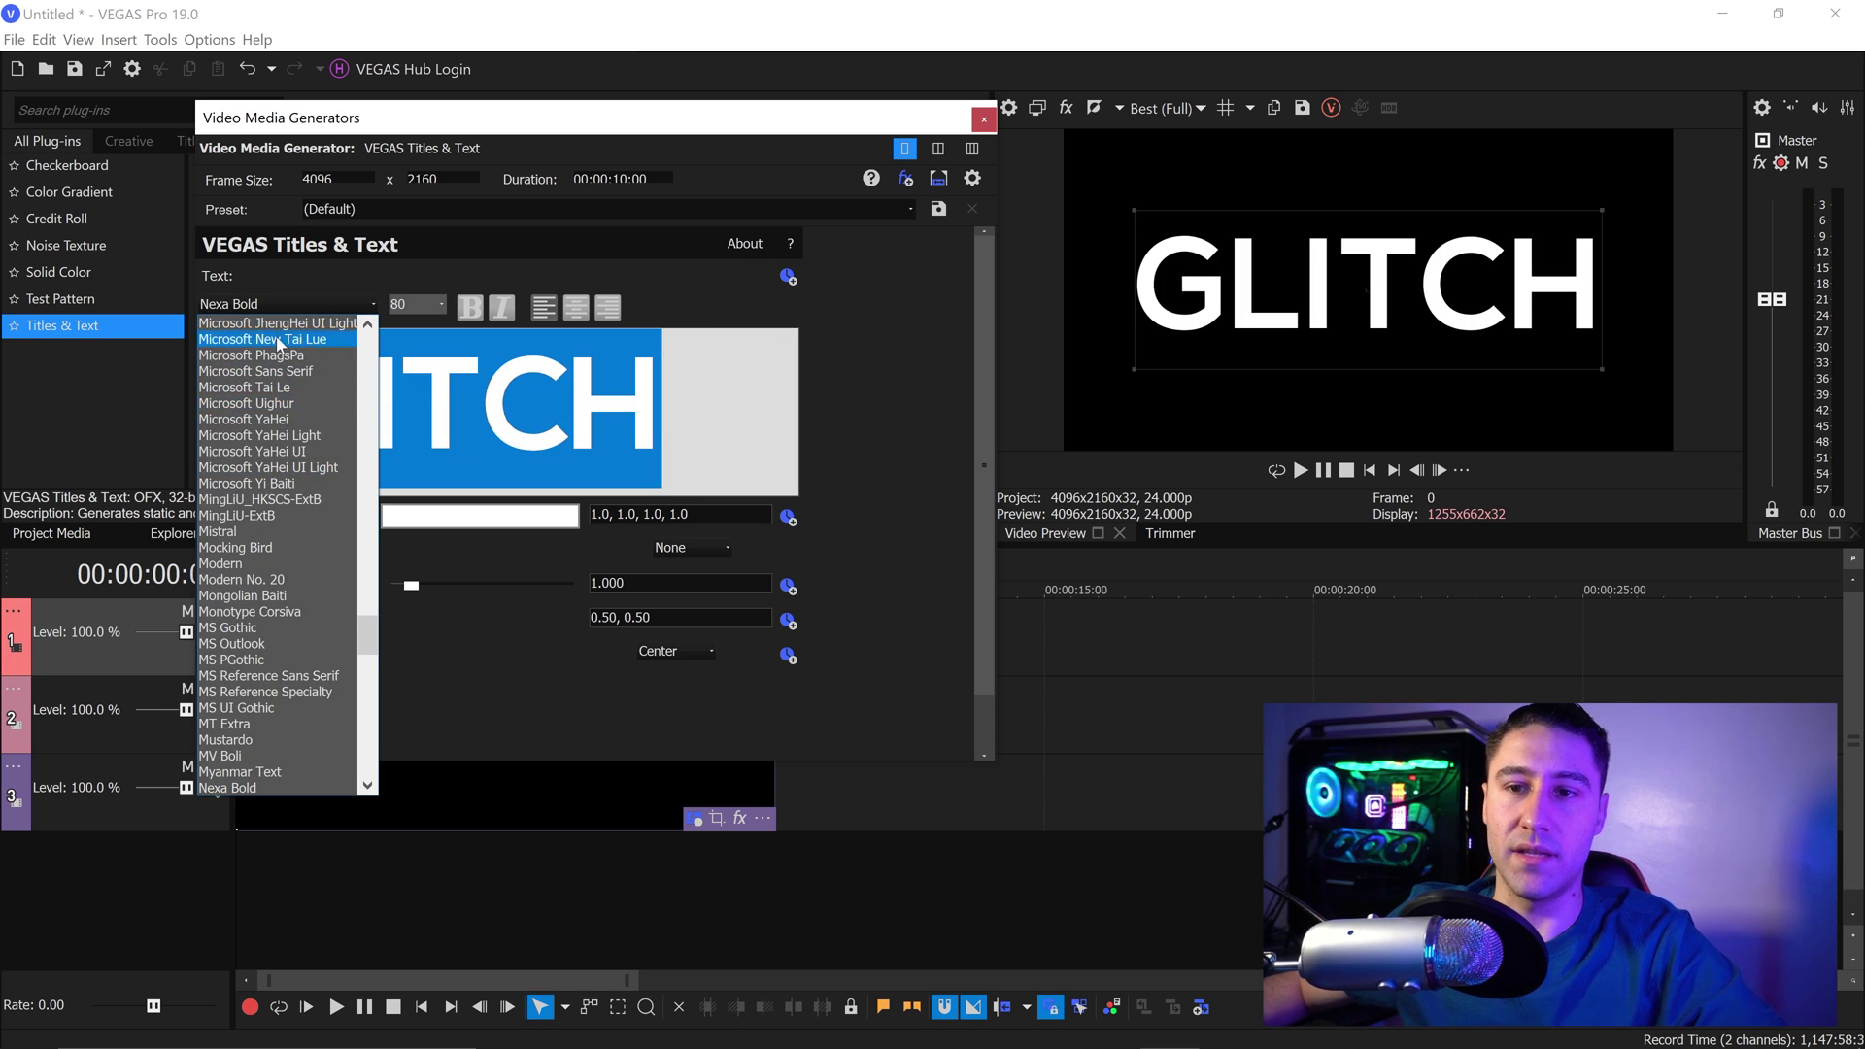
click(248, 786)
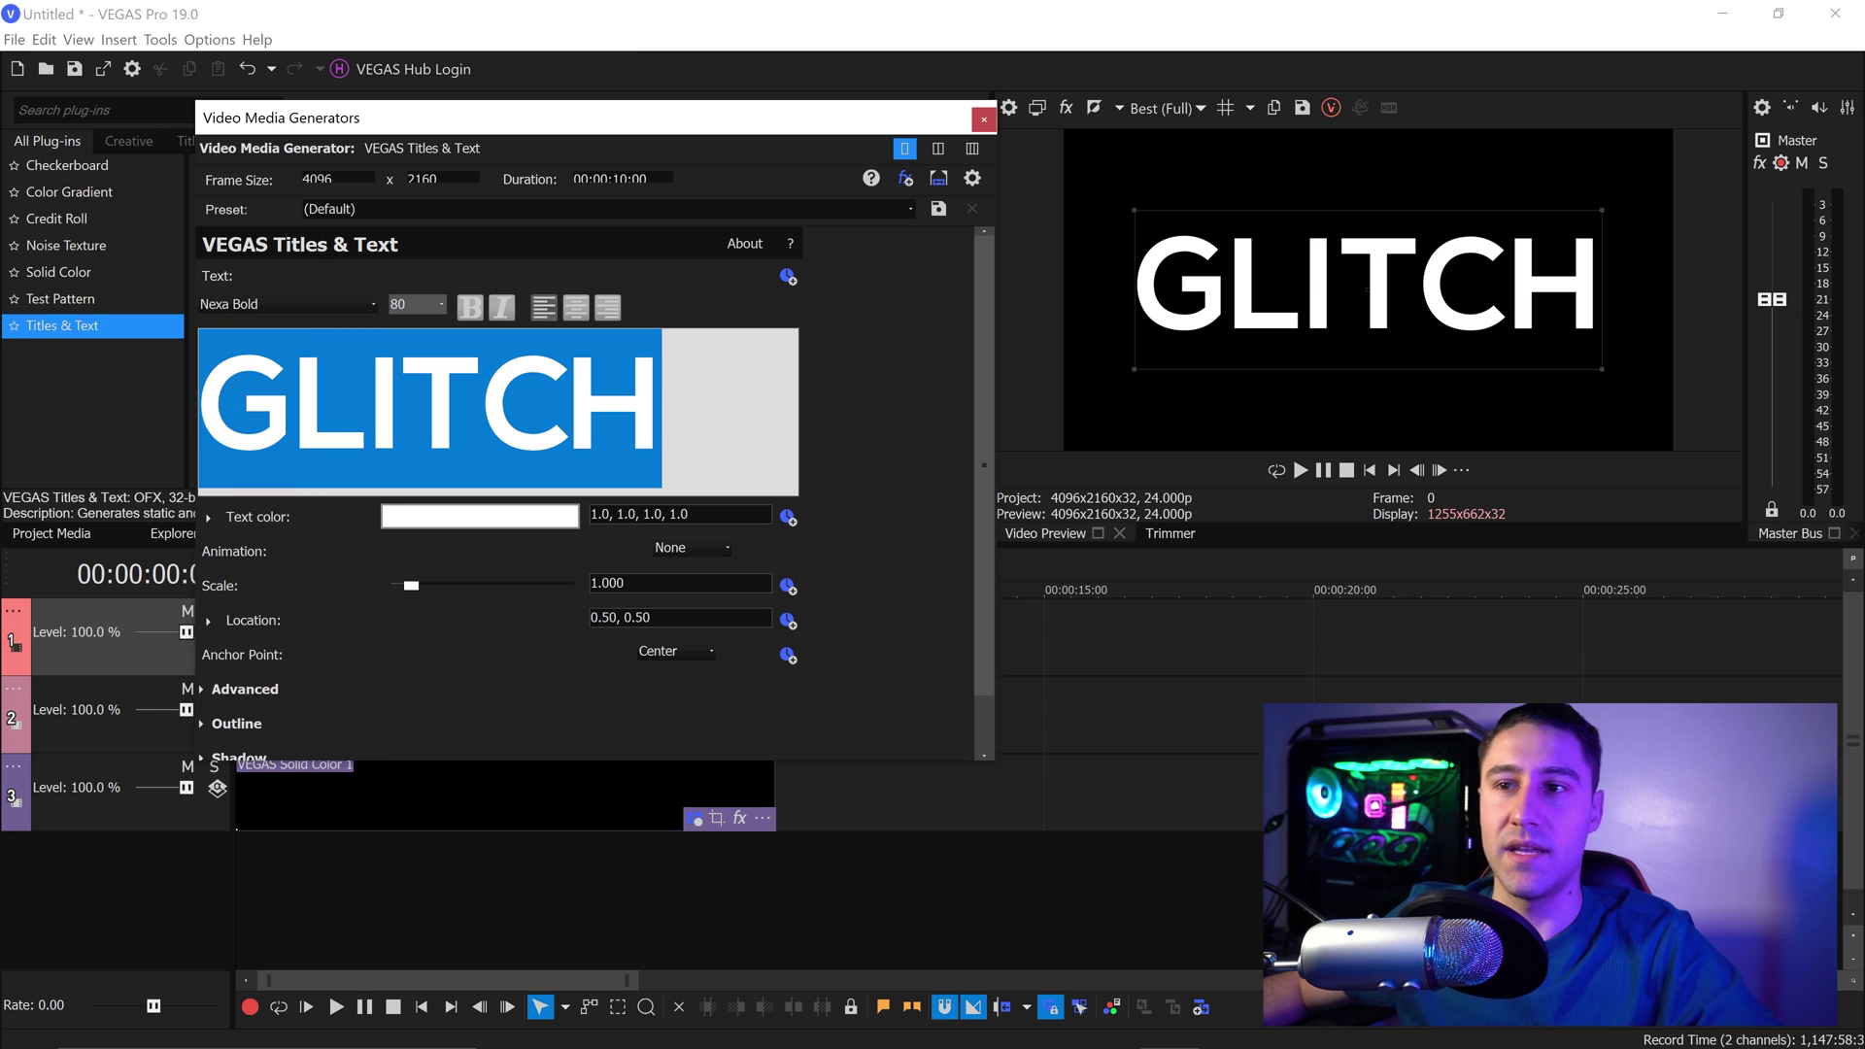
click(567, 408)
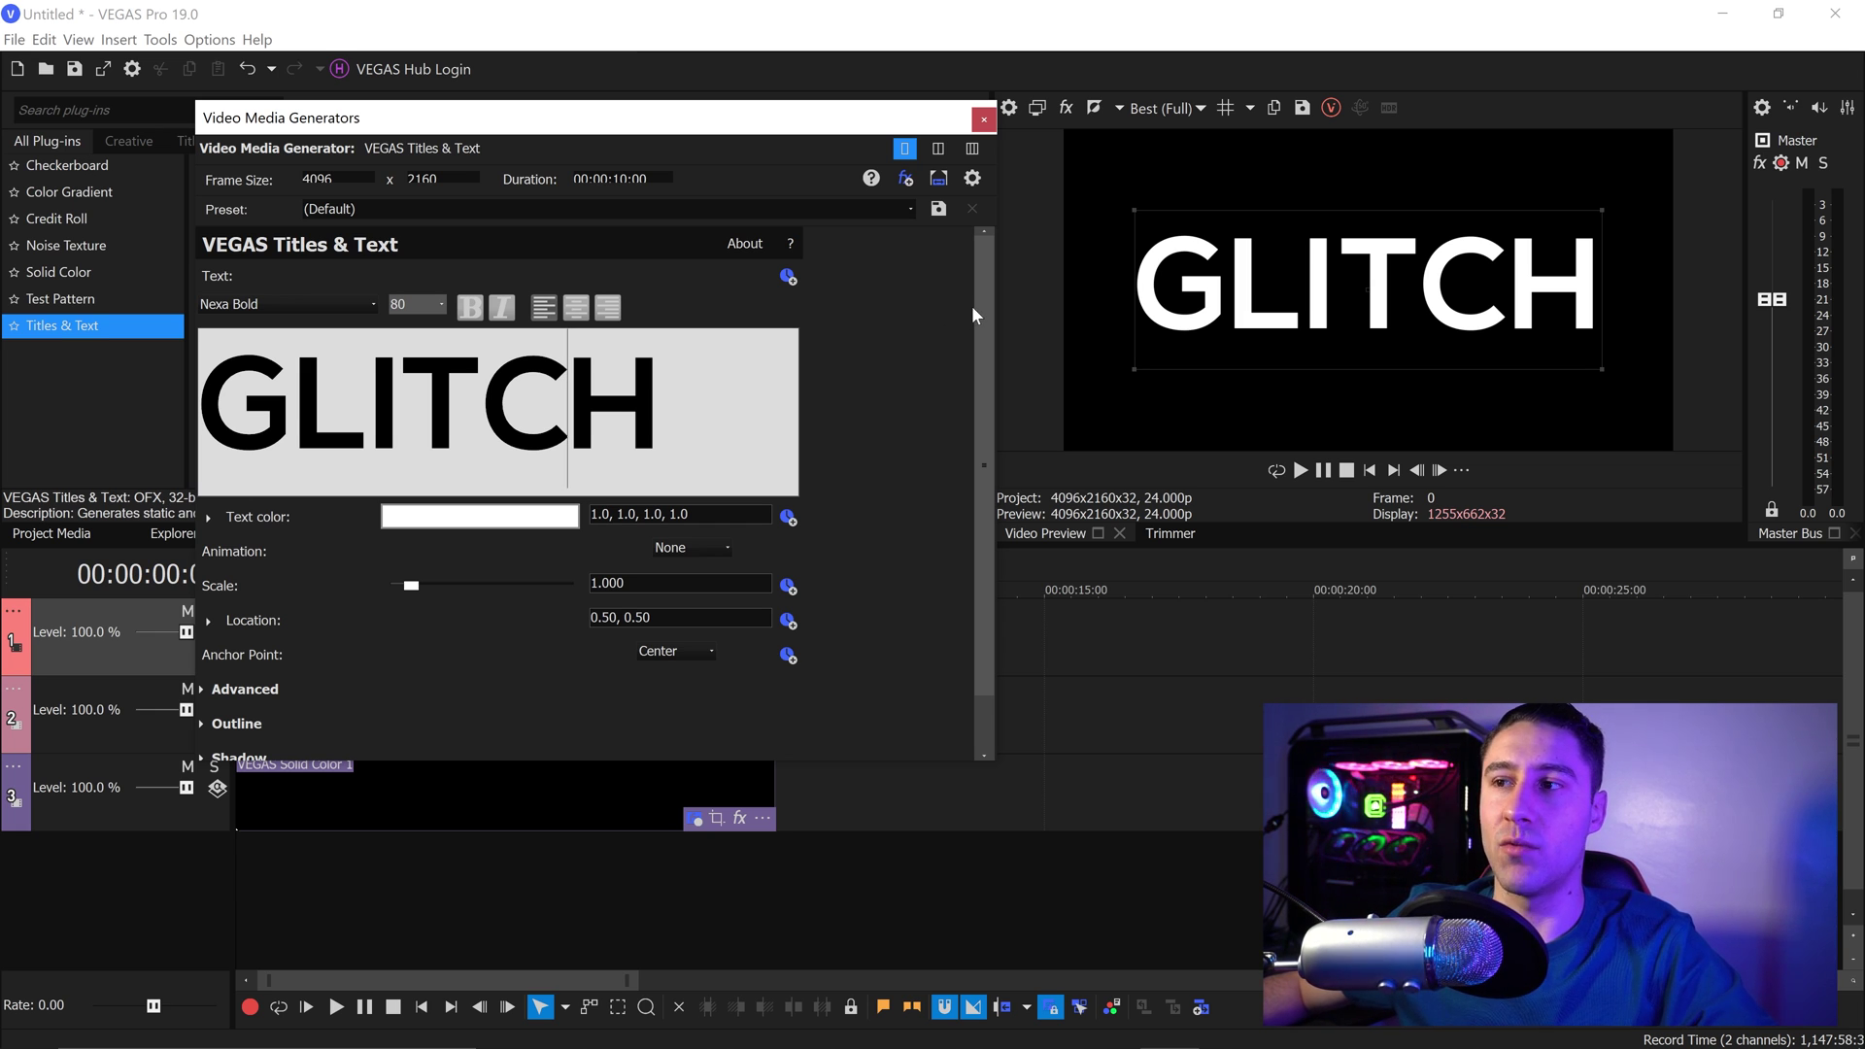
- Set the title's outline color to a light green with values 0.54, 1.0, 0.32, 1.0
scroll(979, 323, down, 1)
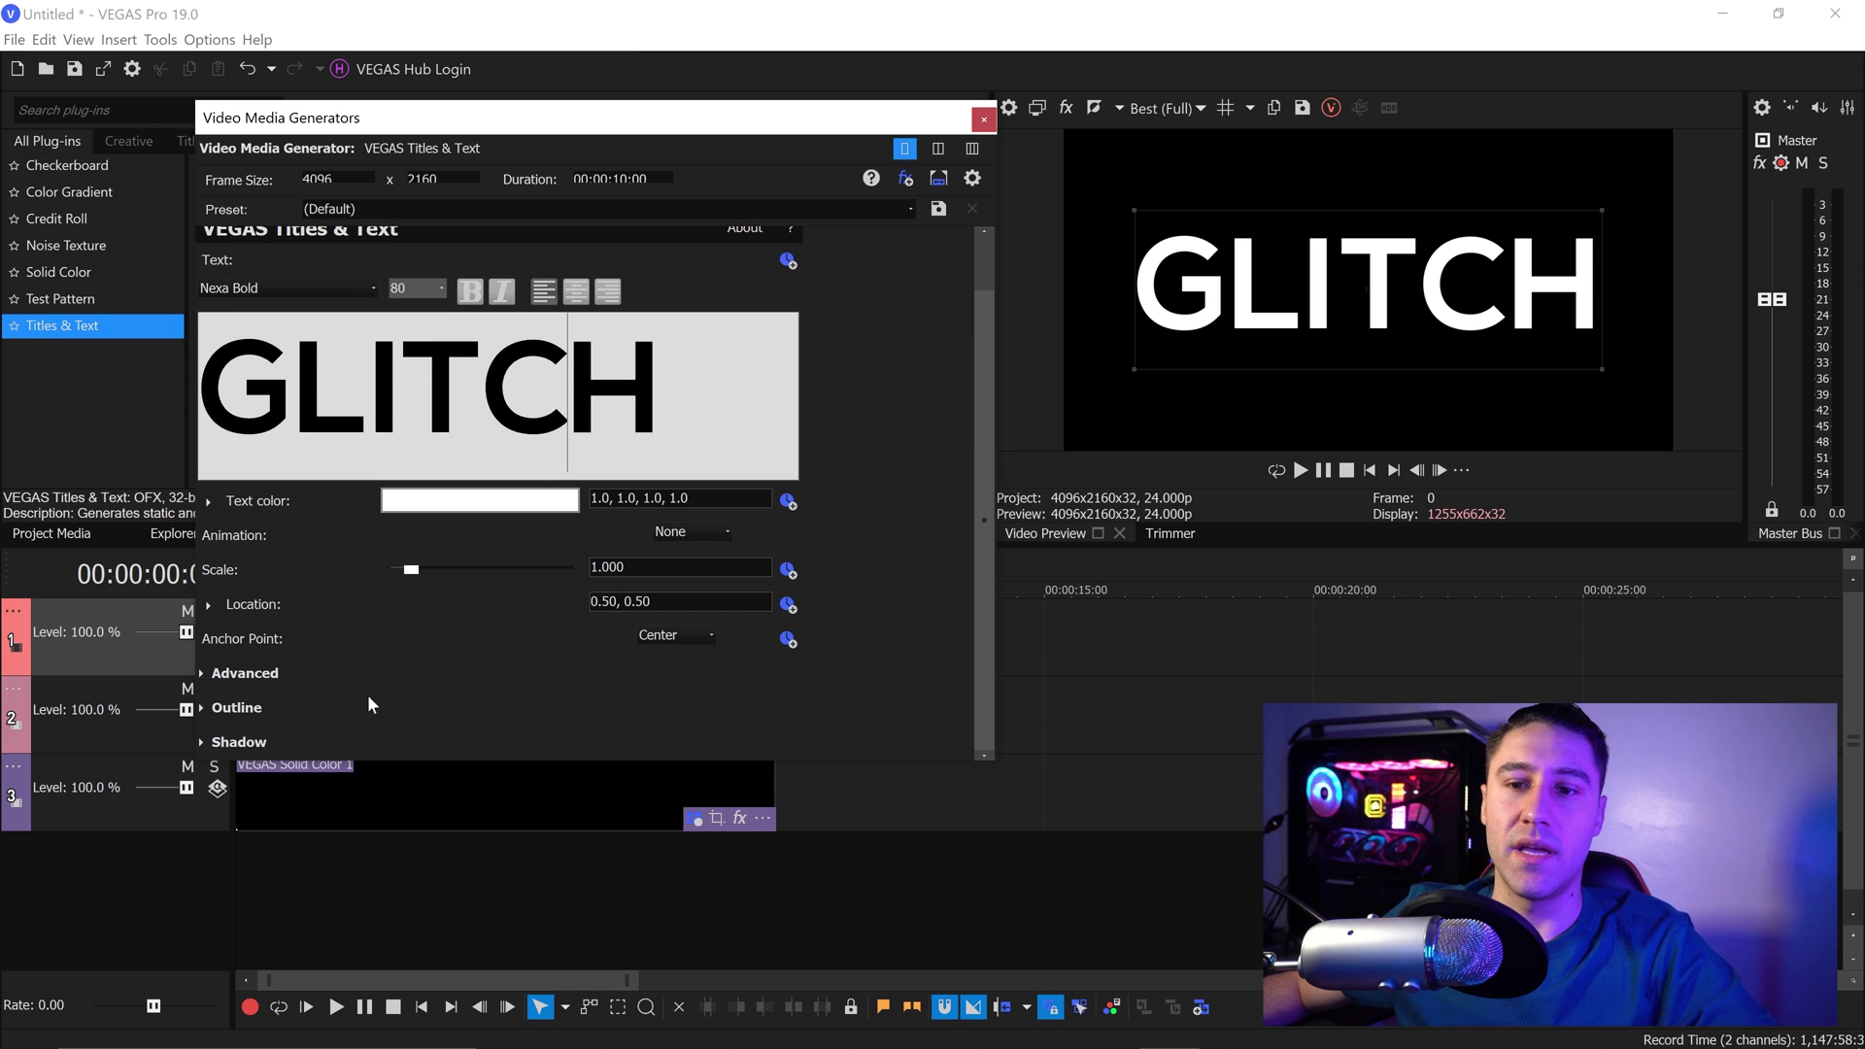
click(202, 707)
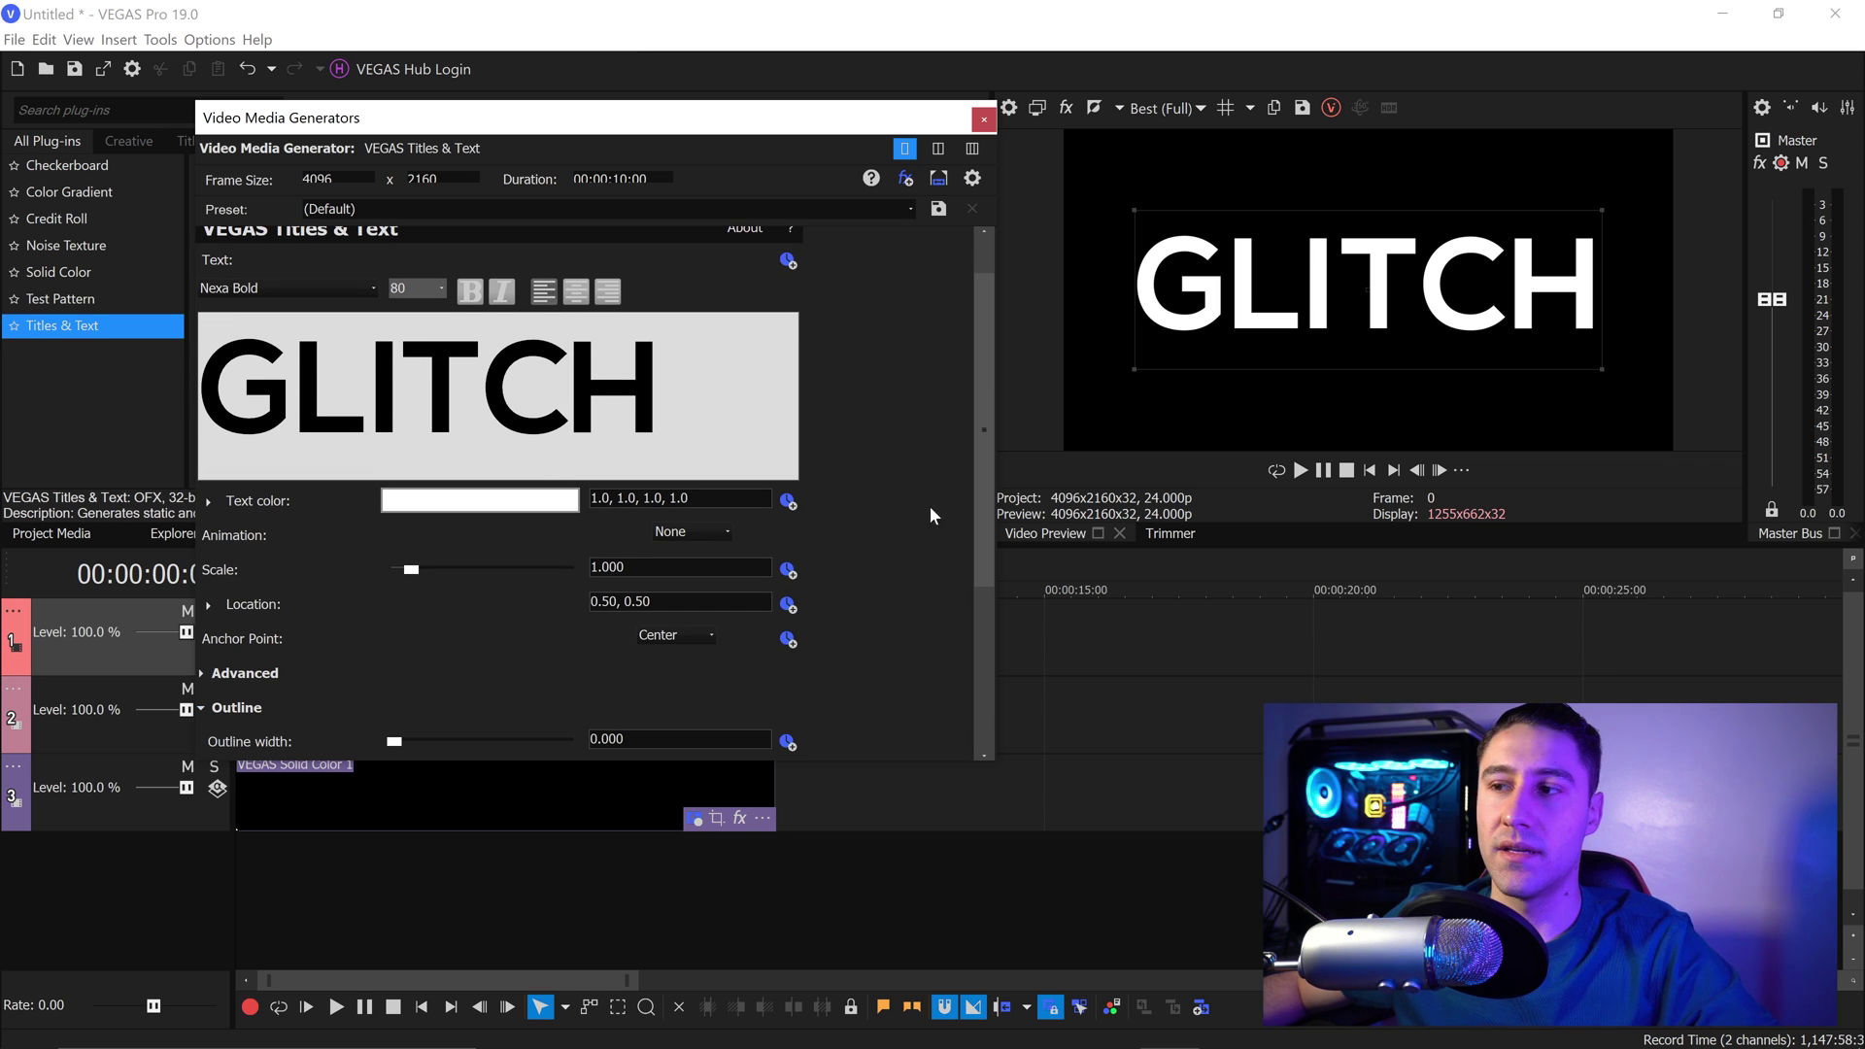
scroll(935, 665, down, 3)
click(467, 706)
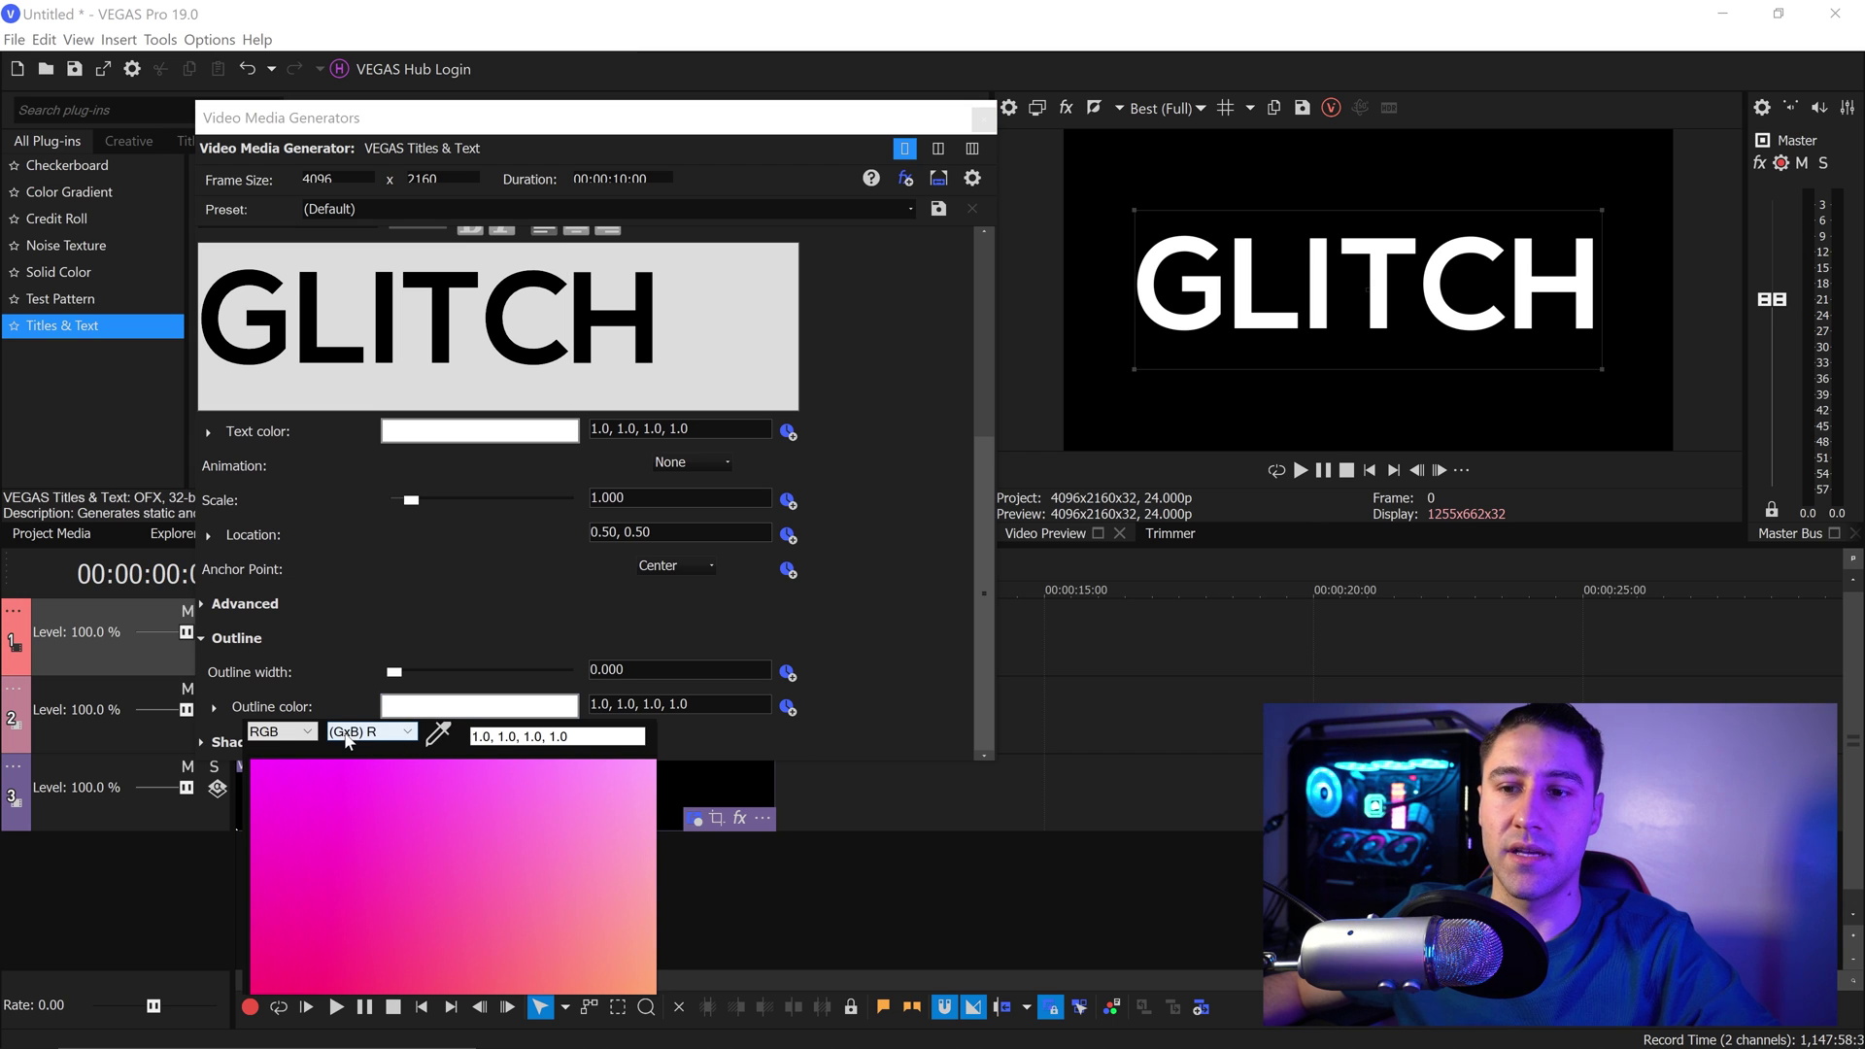
click(360, 738)
click(374, 782)
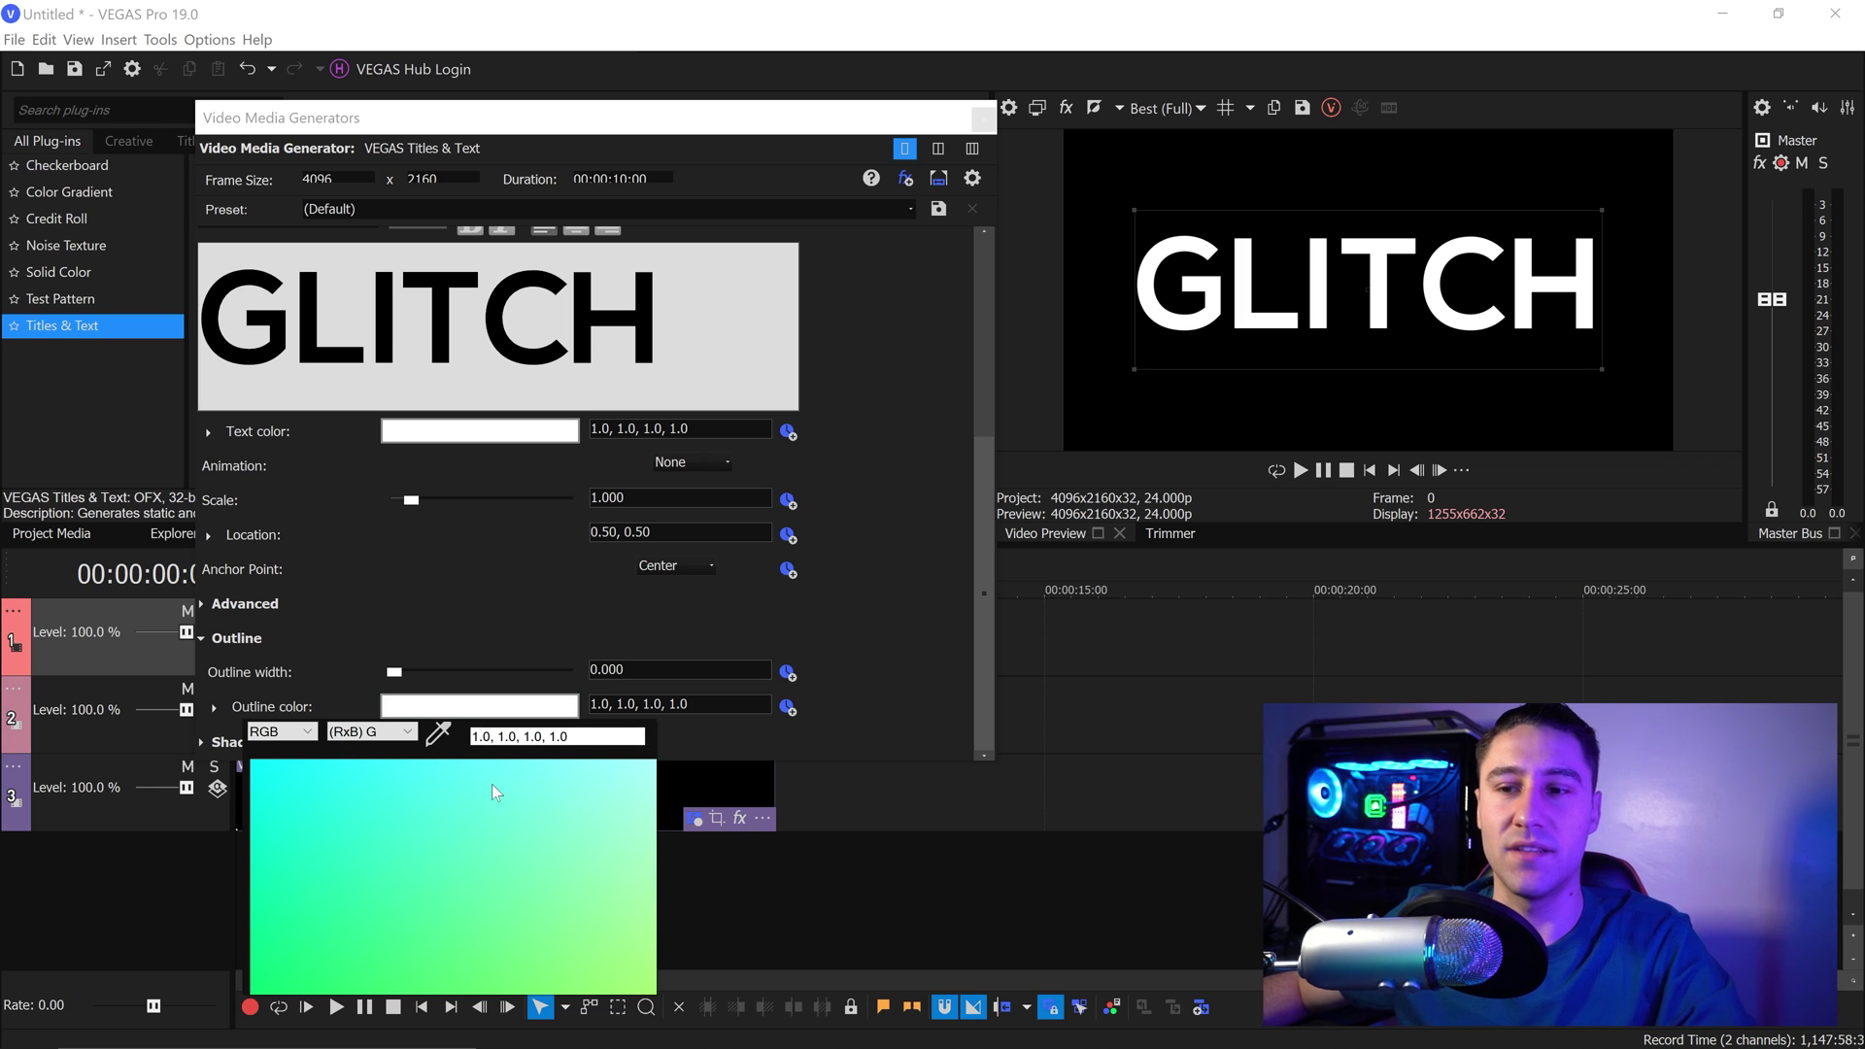
click(431, 804)
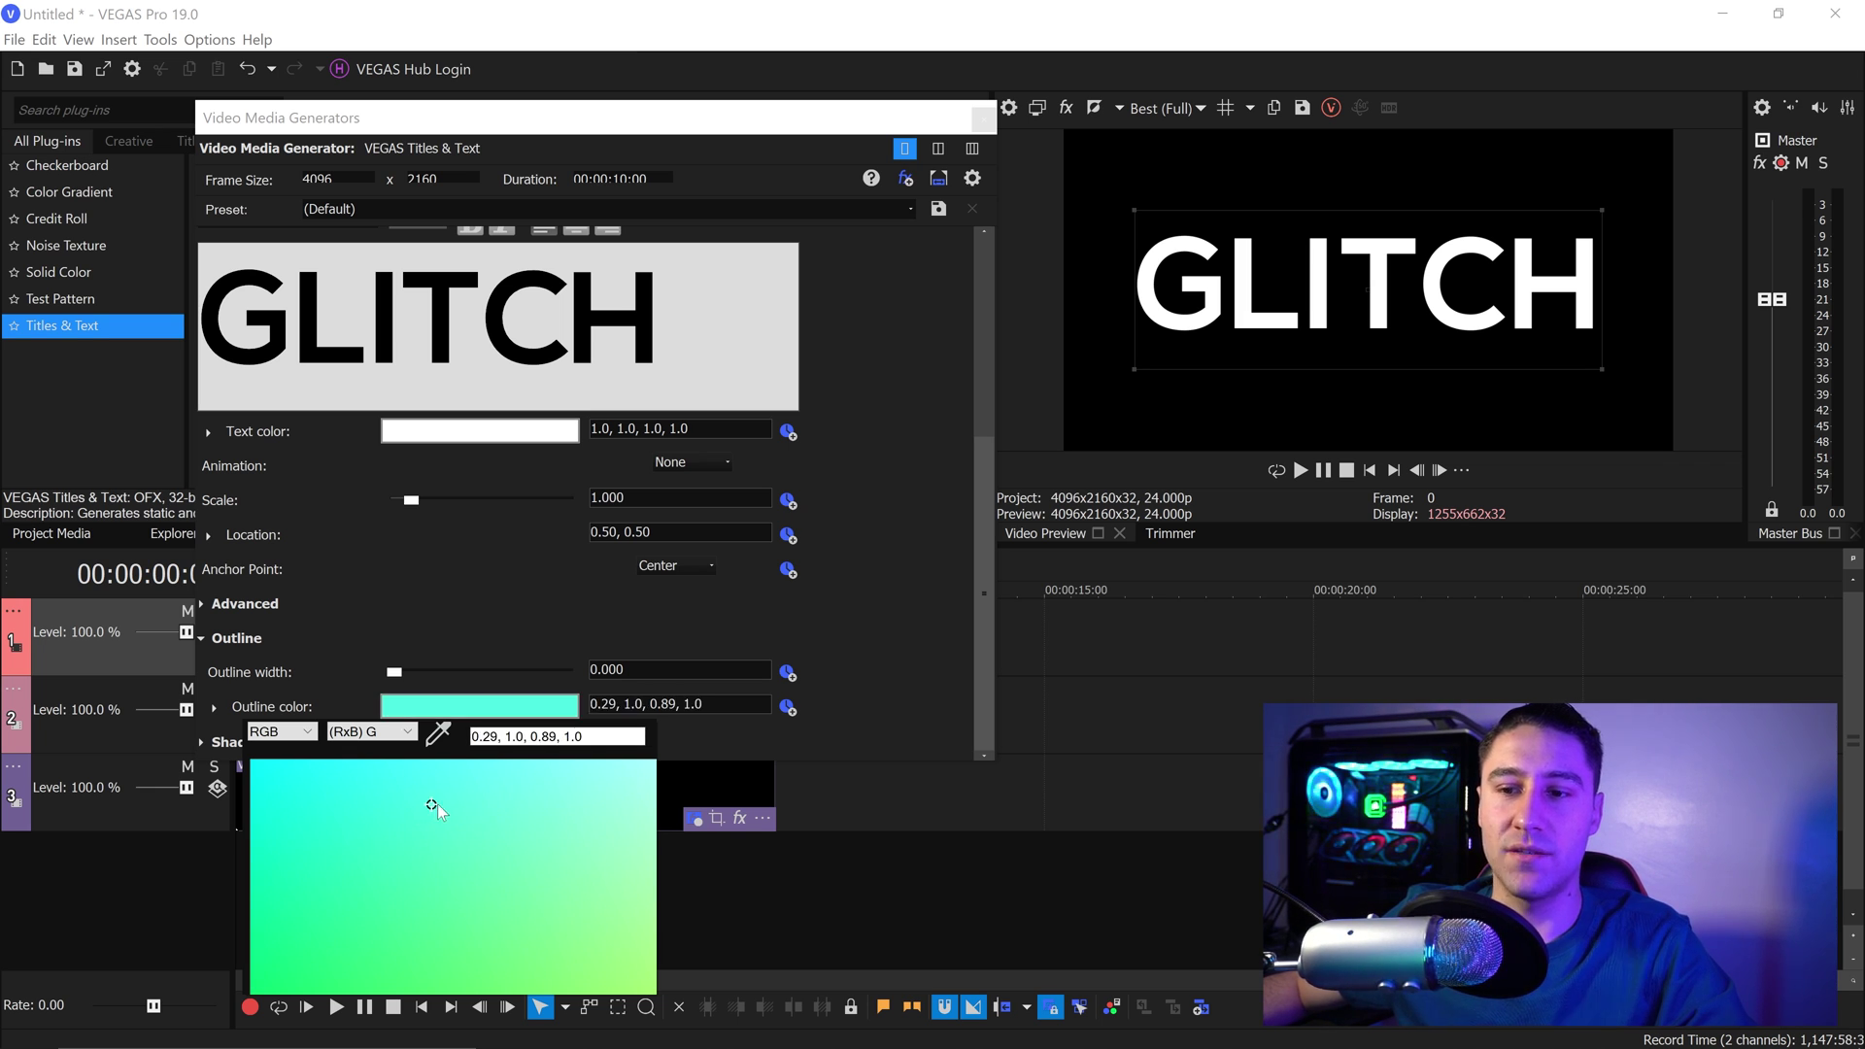
drag(432, 806, 445, 877)
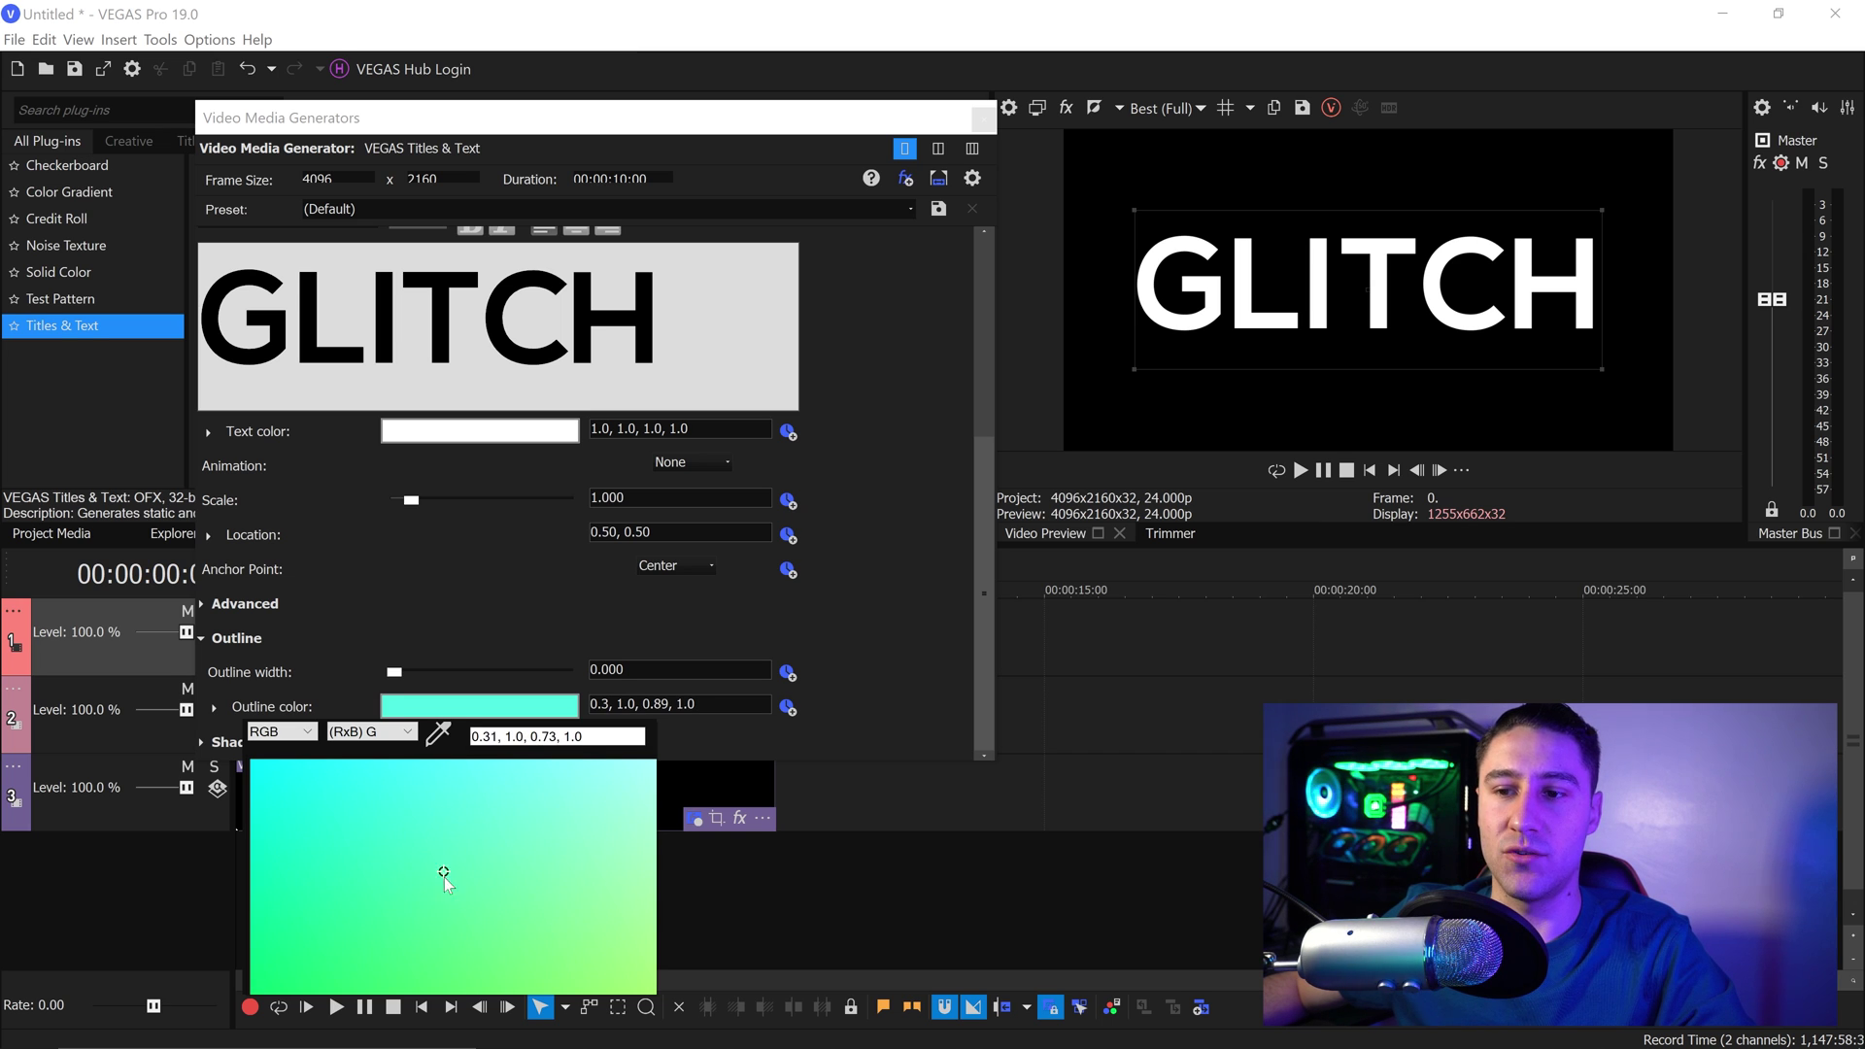
drag(452, 983, 512, 1041)
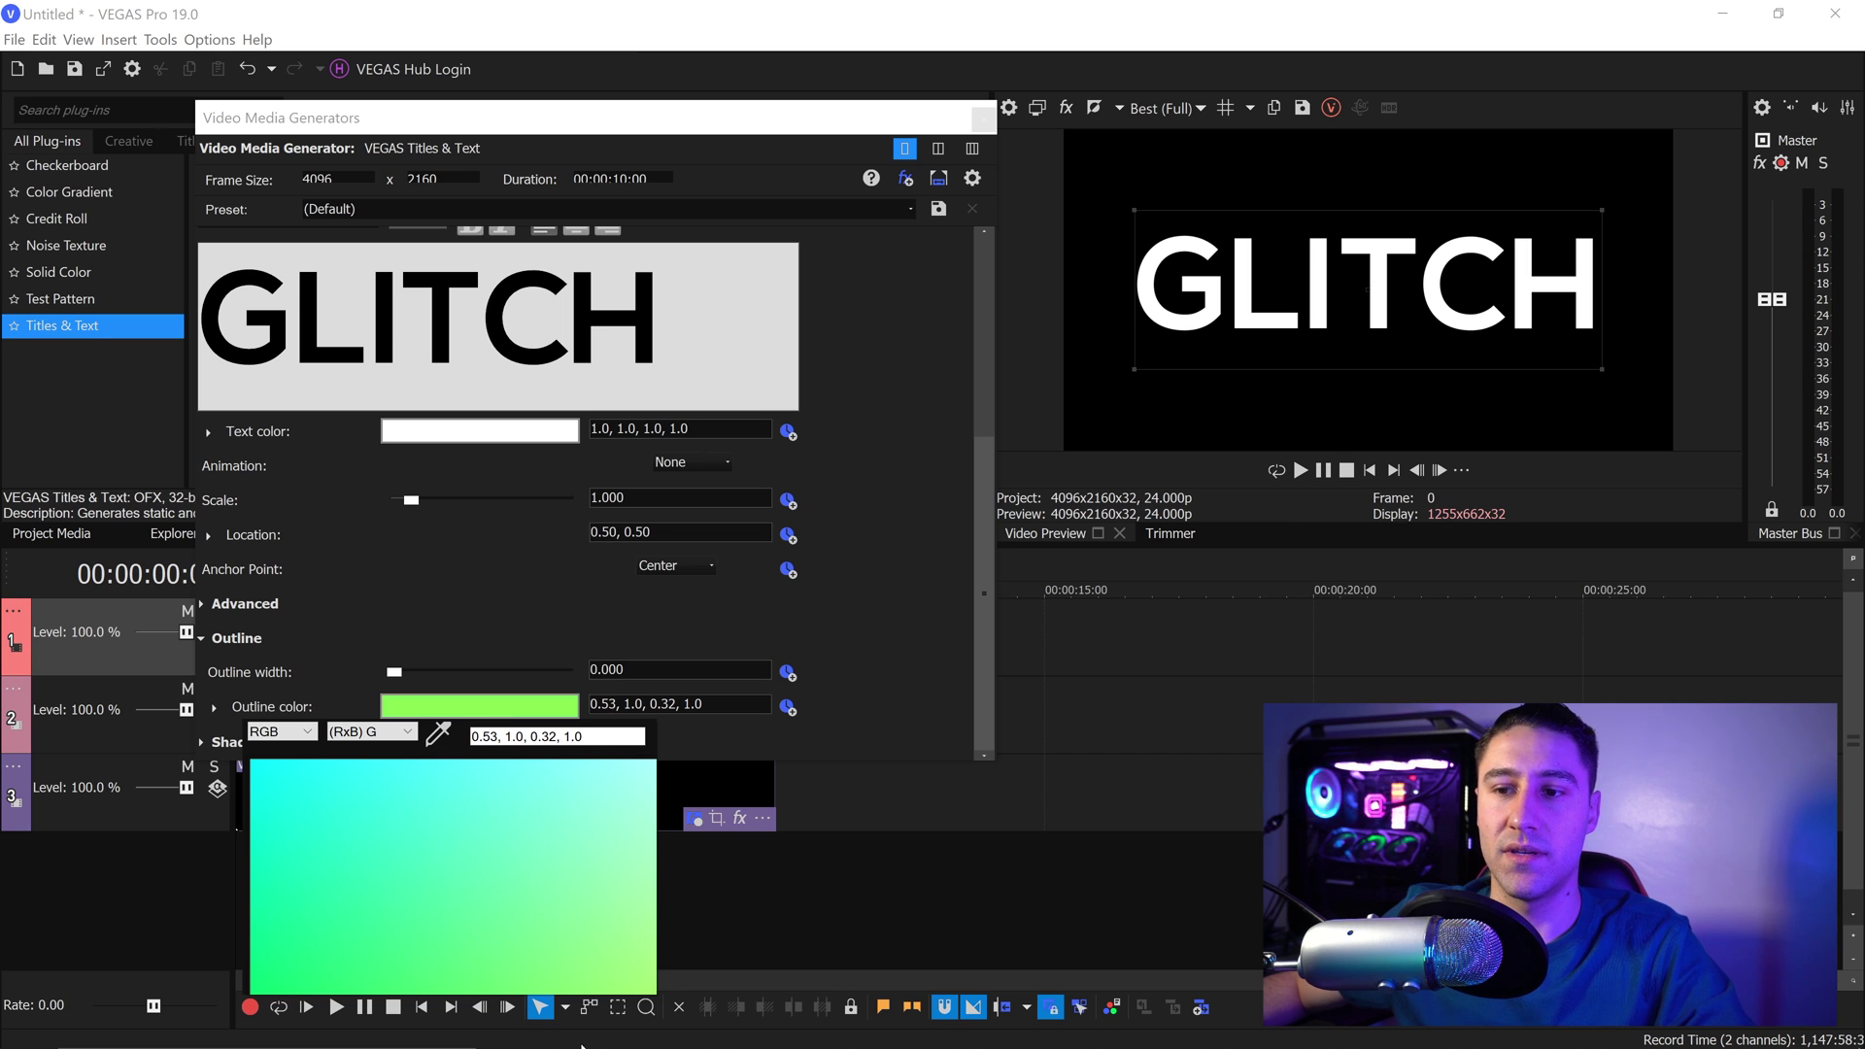
click(534, 735)
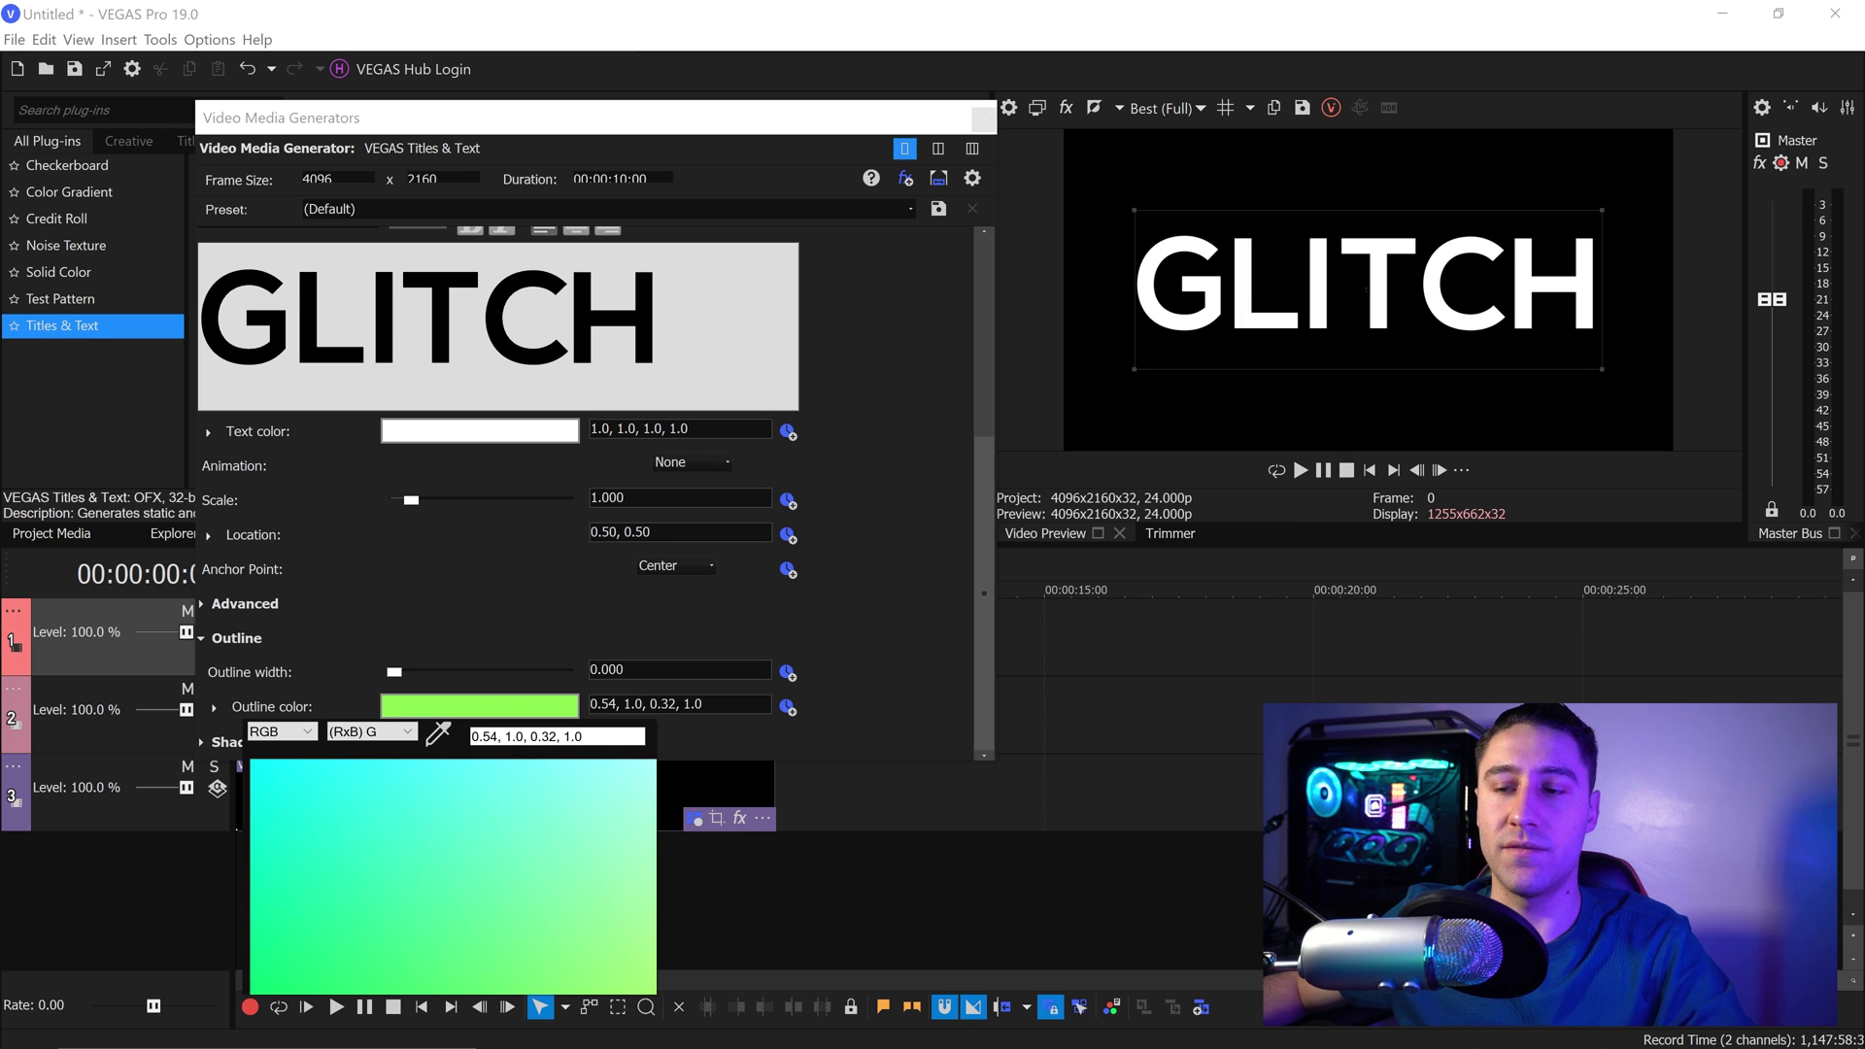
click(877, 637)
- Set the title's outline width to 3.042 and close the generator settings
click(685, 666)
key(BackSpace)
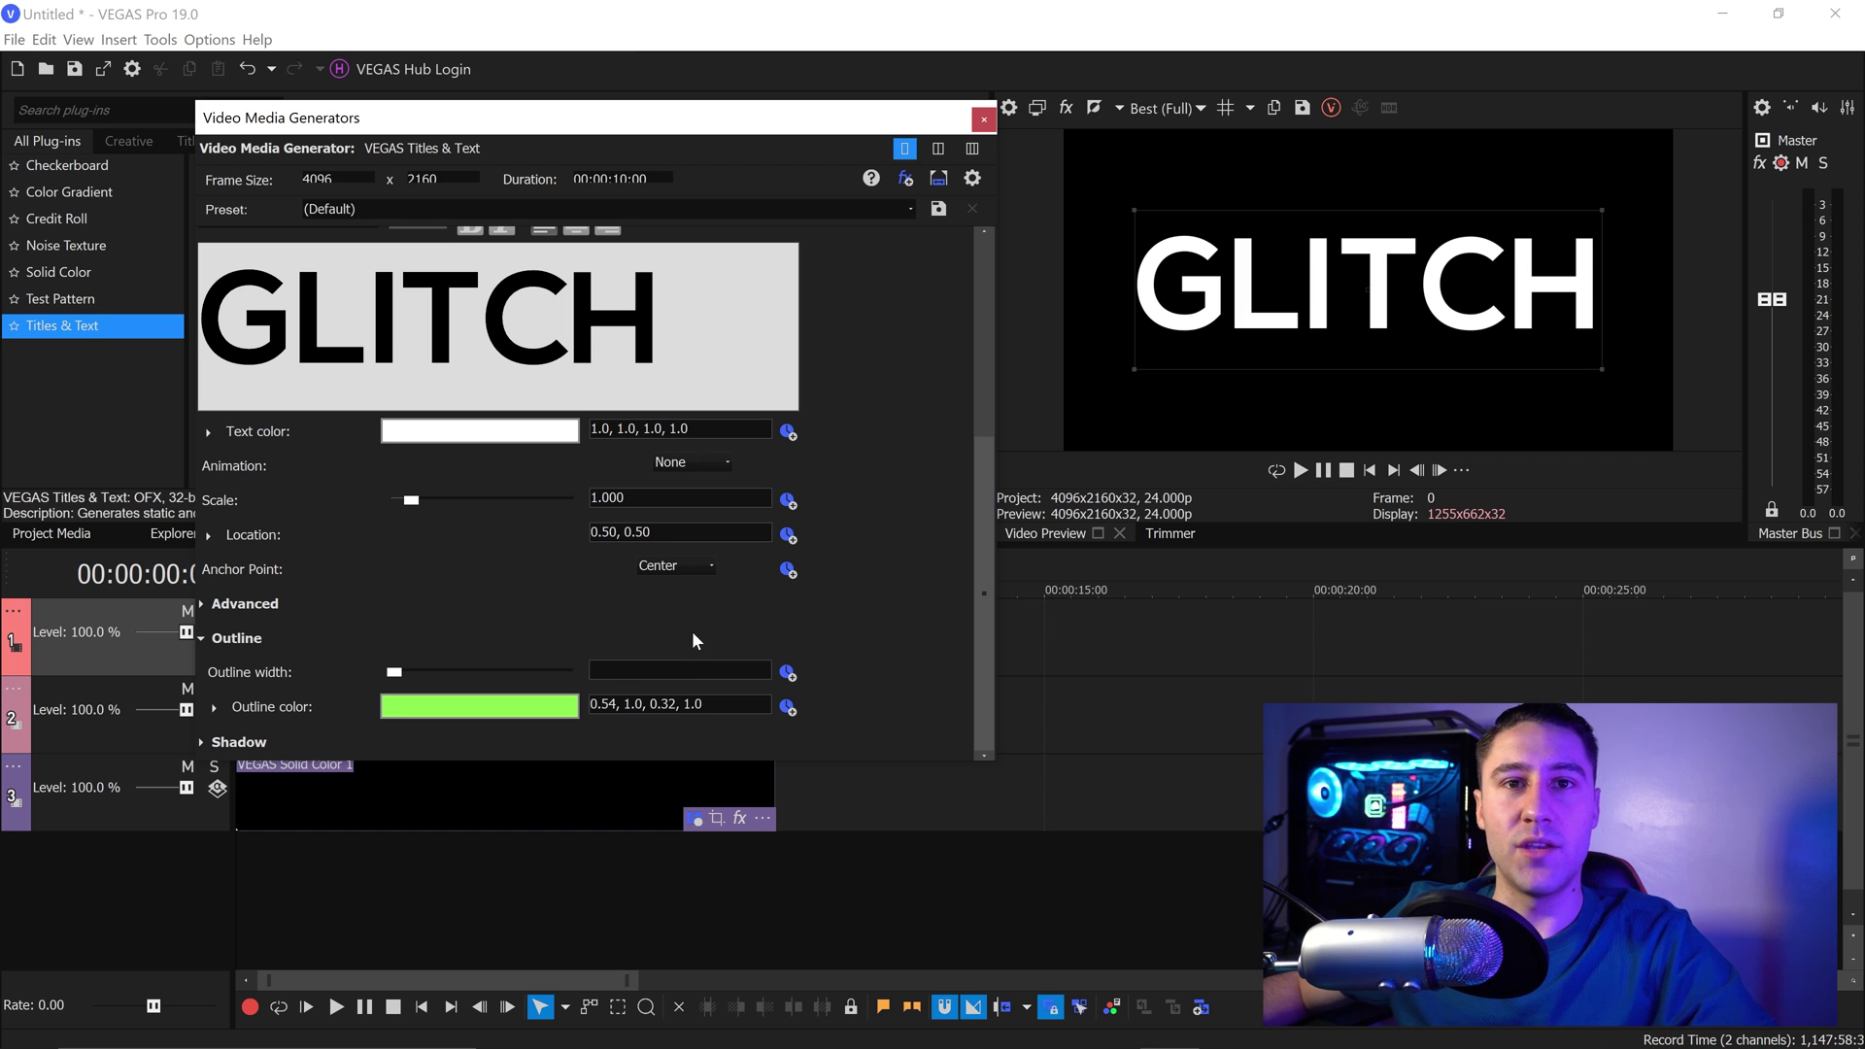
text(3.)
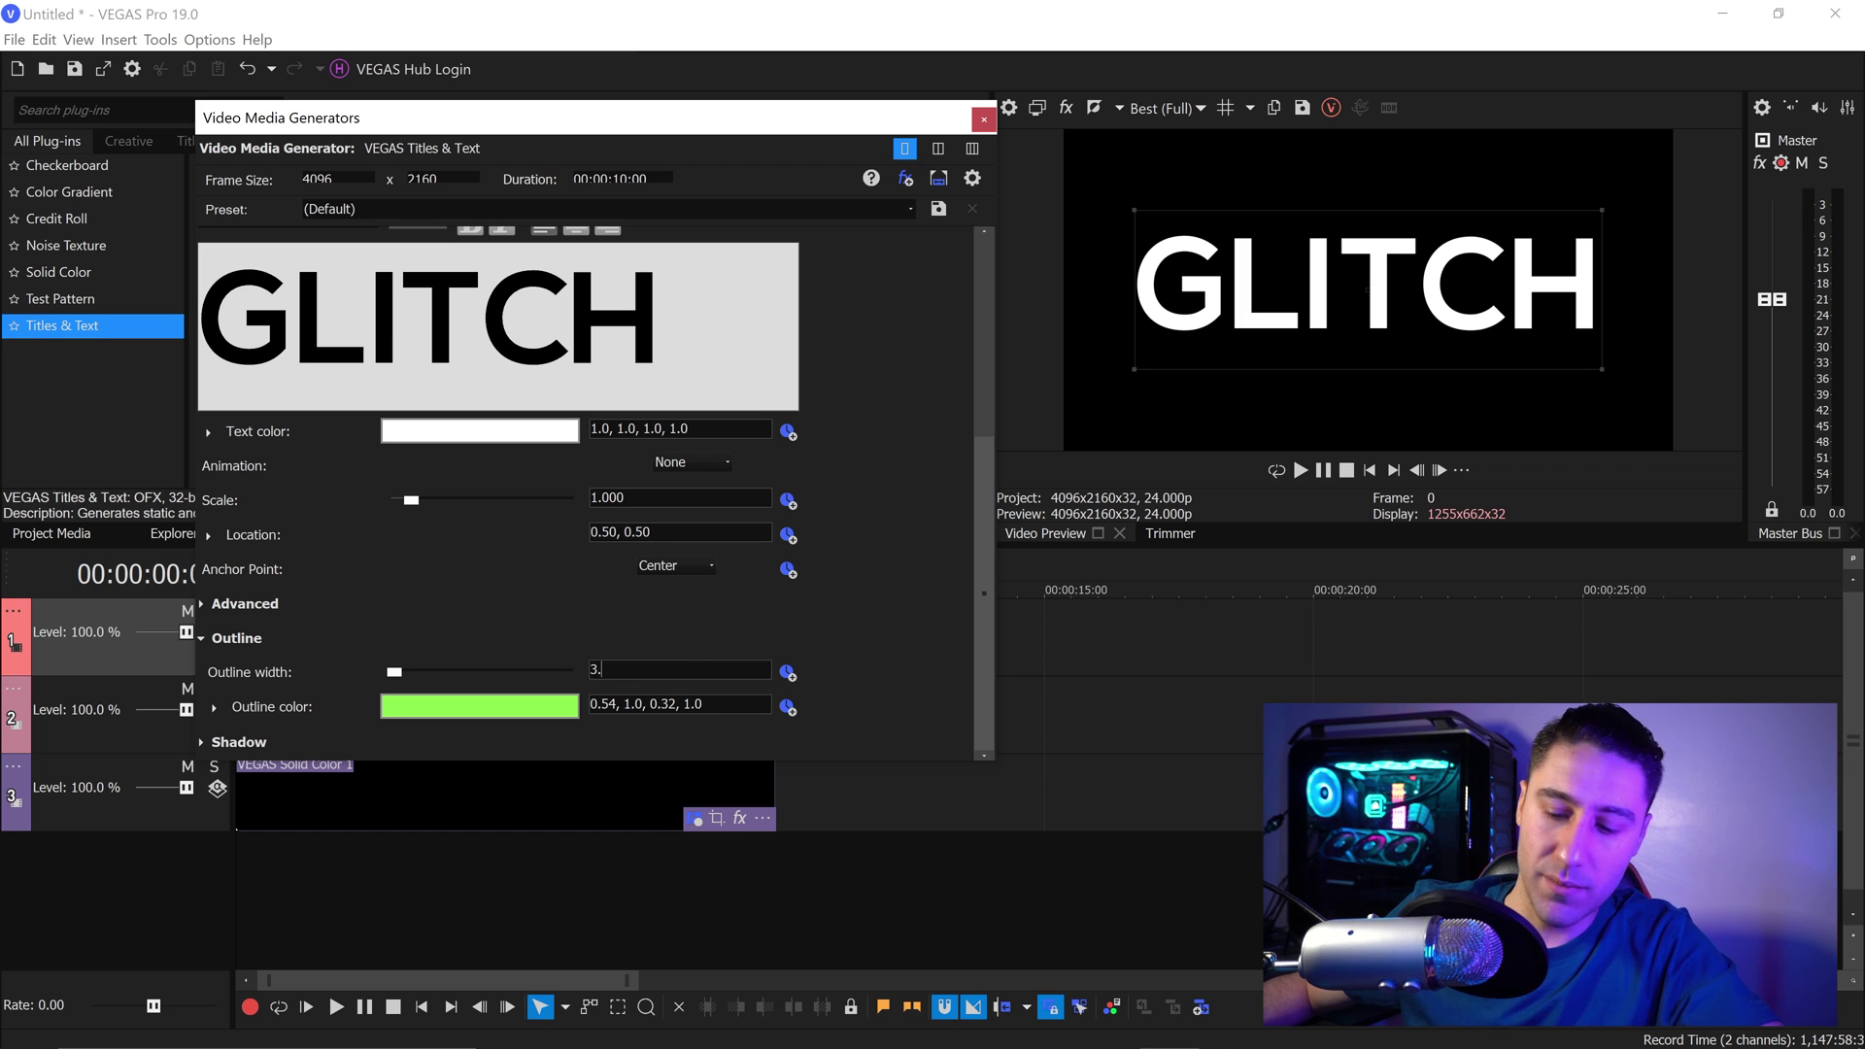
text(042)
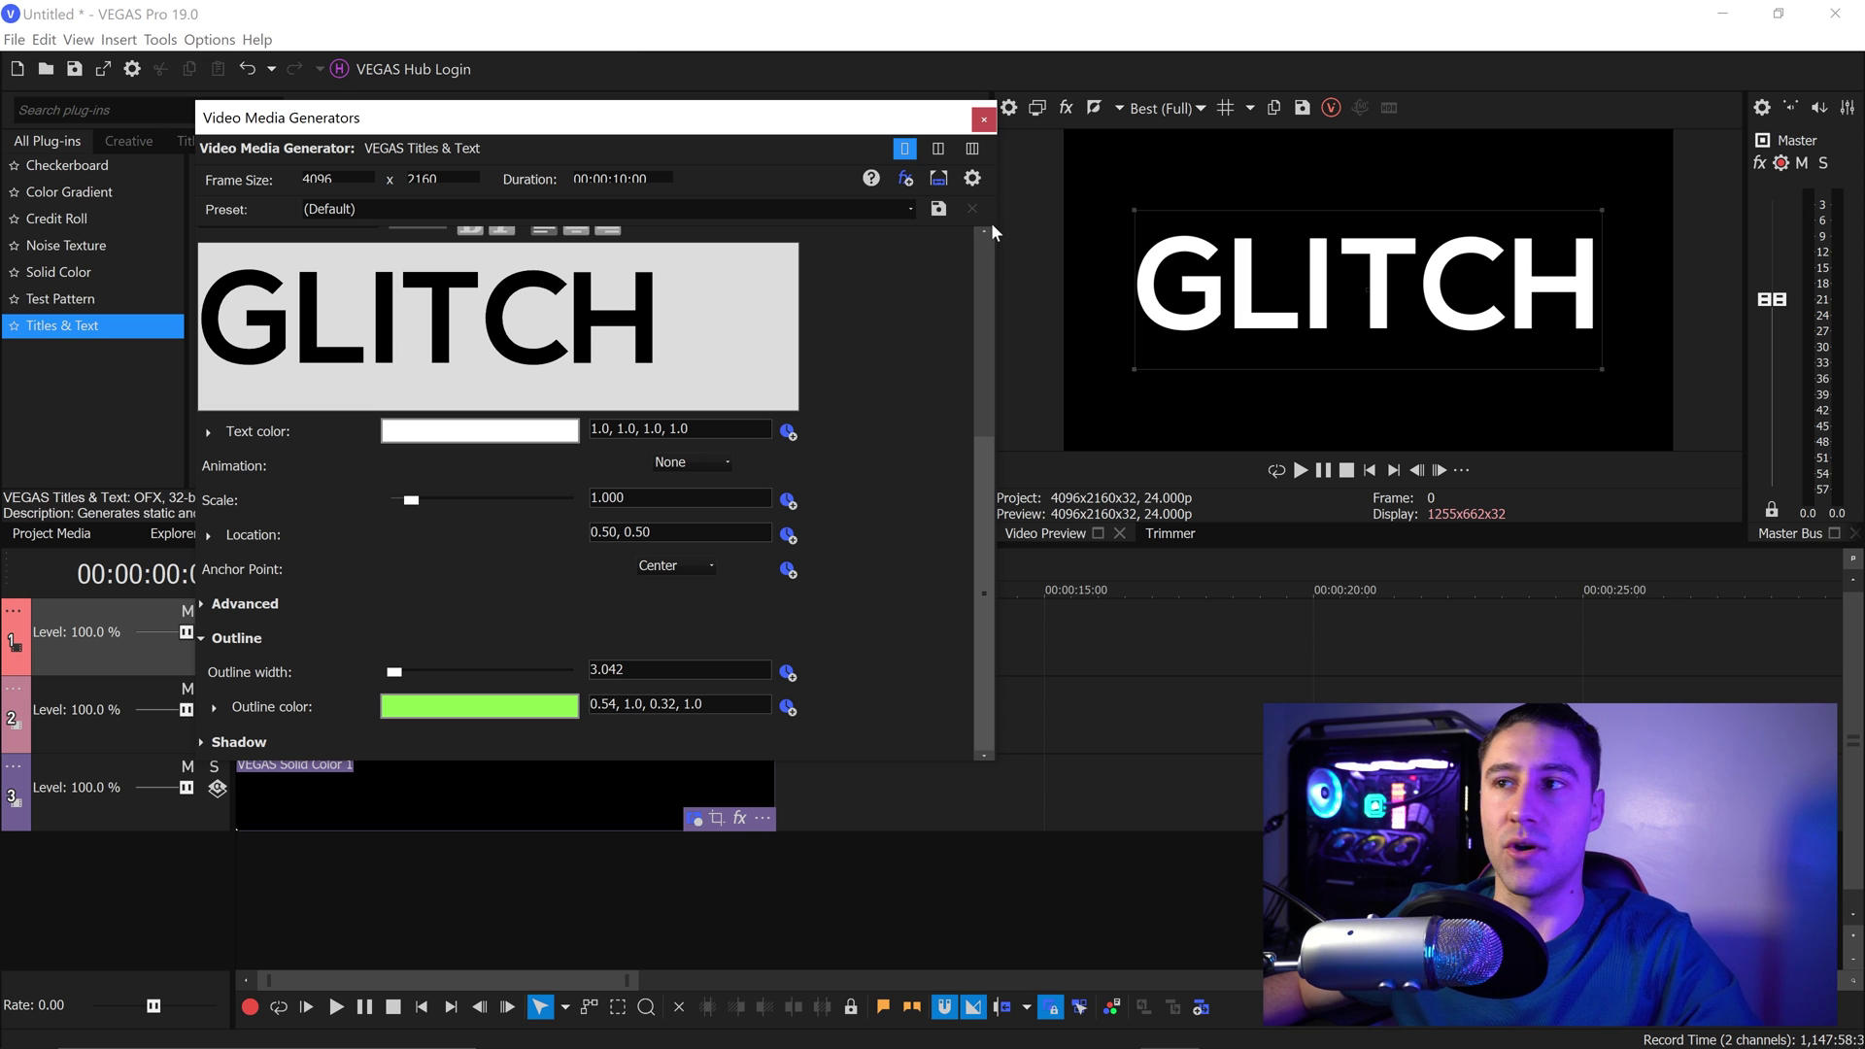
click(983, 119)
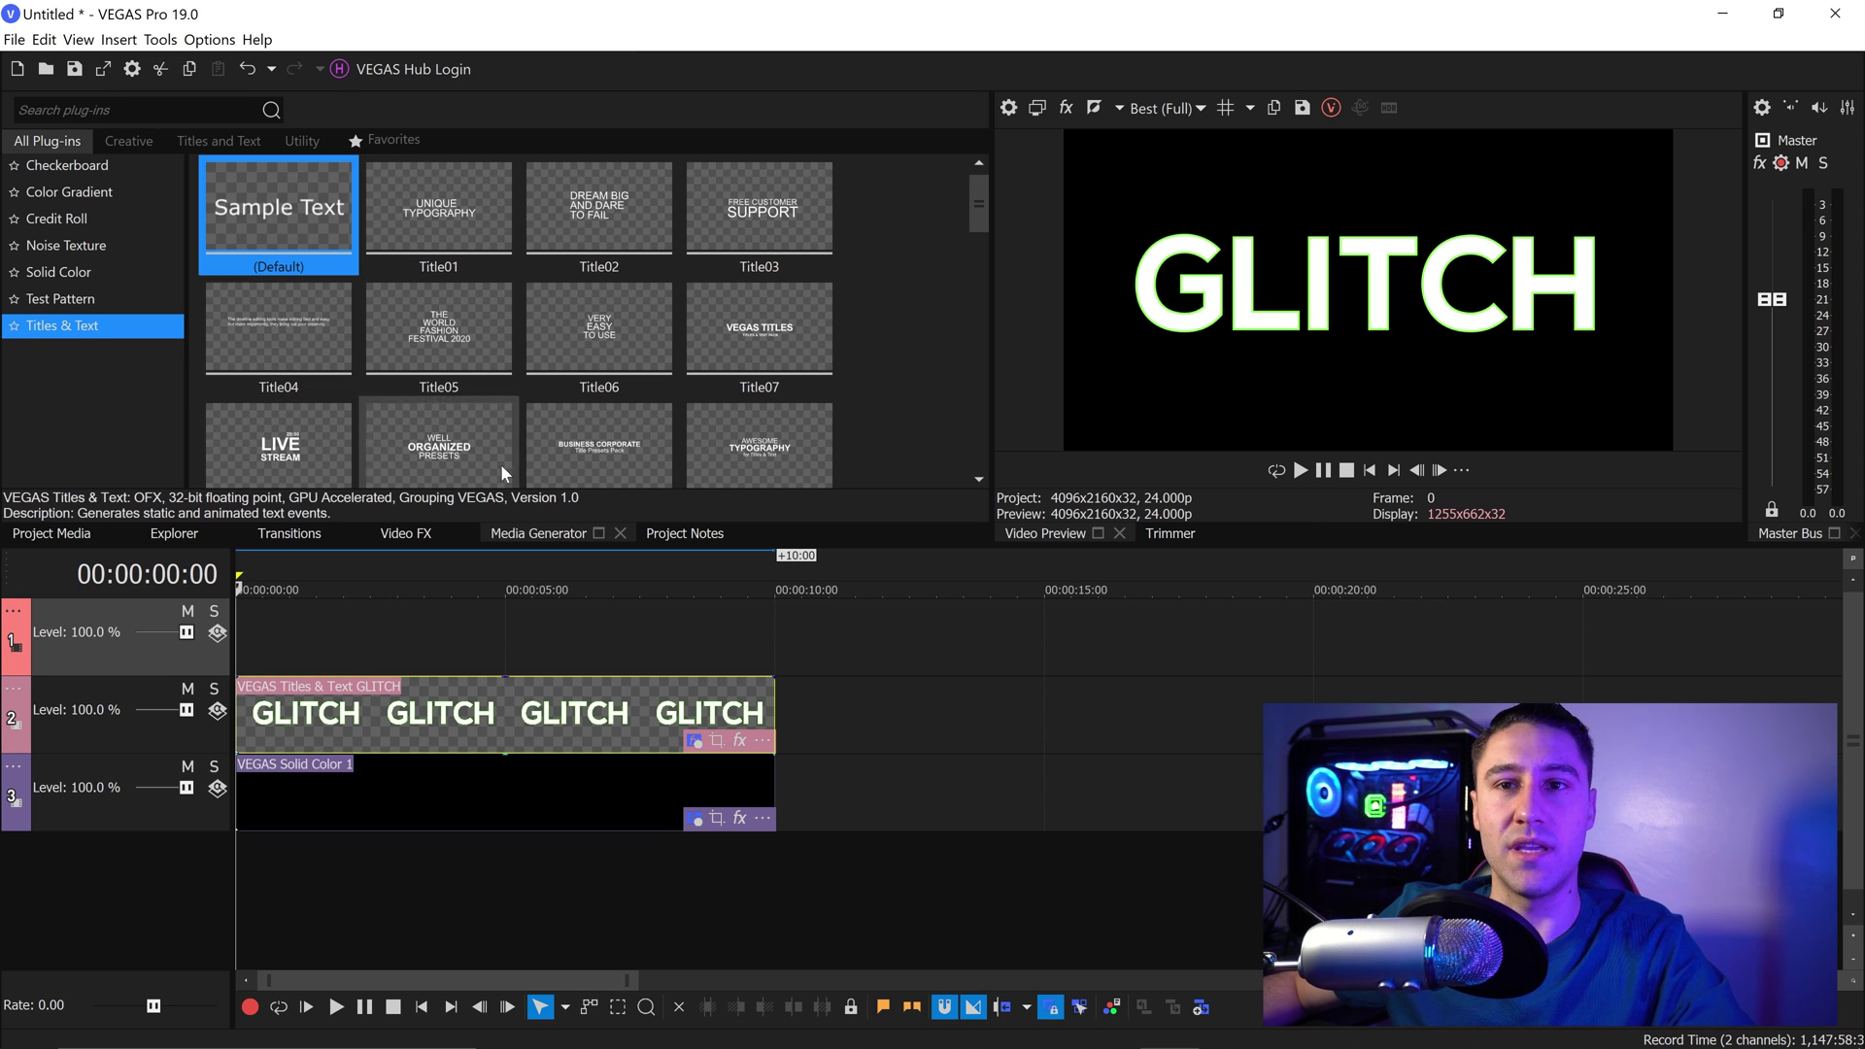
- Add an SMPTE Bars (NTSC) test pattern at the start of the top track, keeping its default settings
click(70, 303)
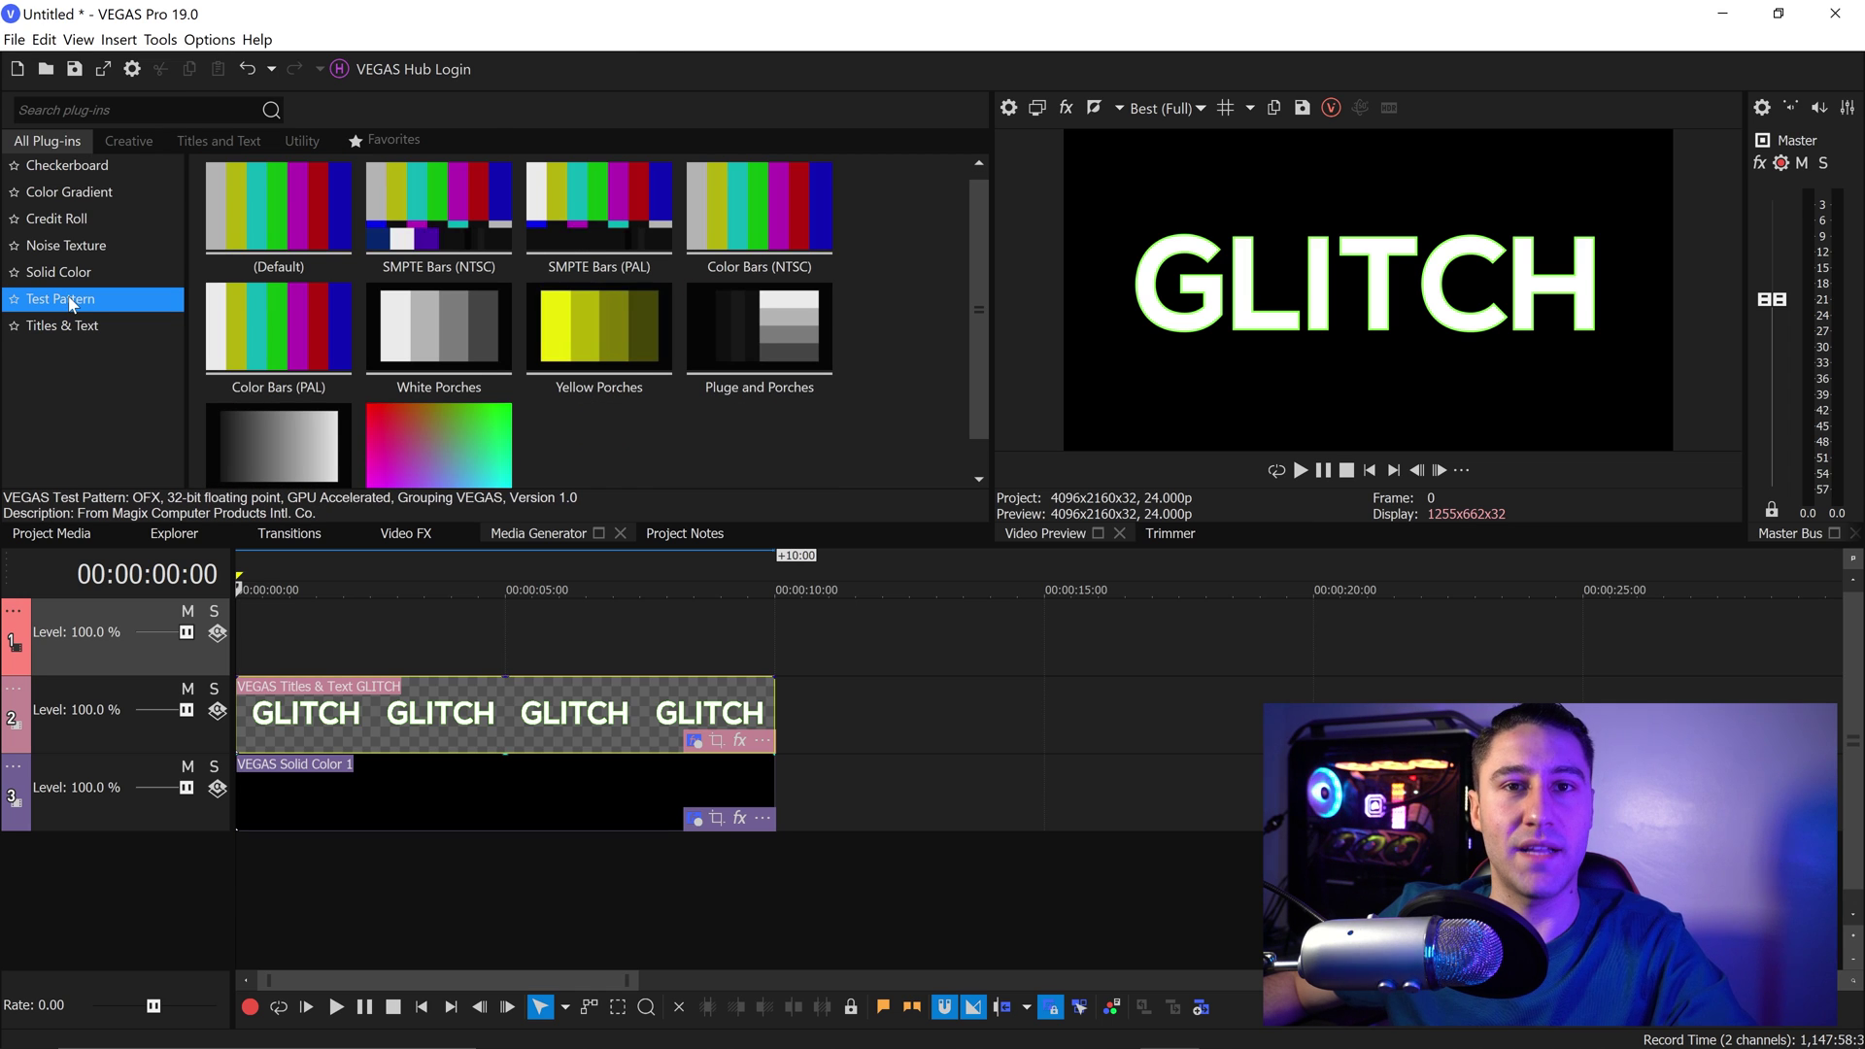
click(463, 227)
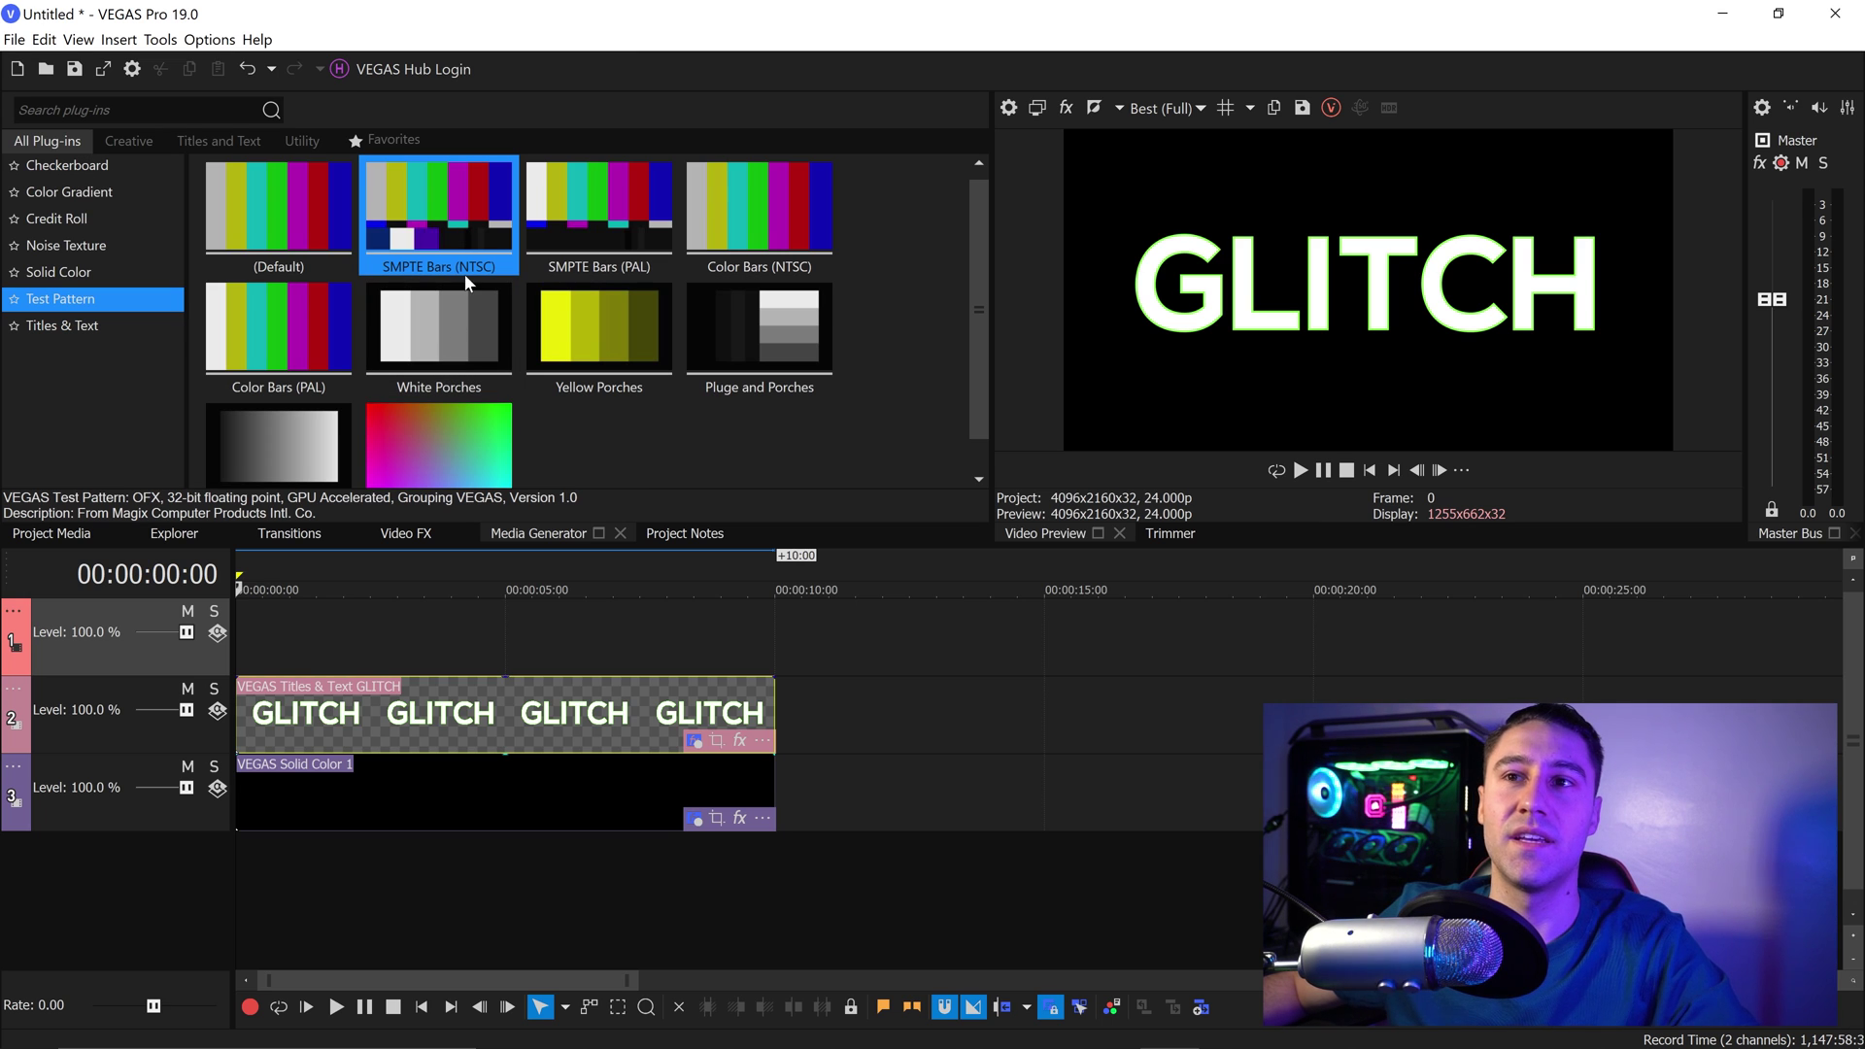
drag(429, 200, 225, 630)
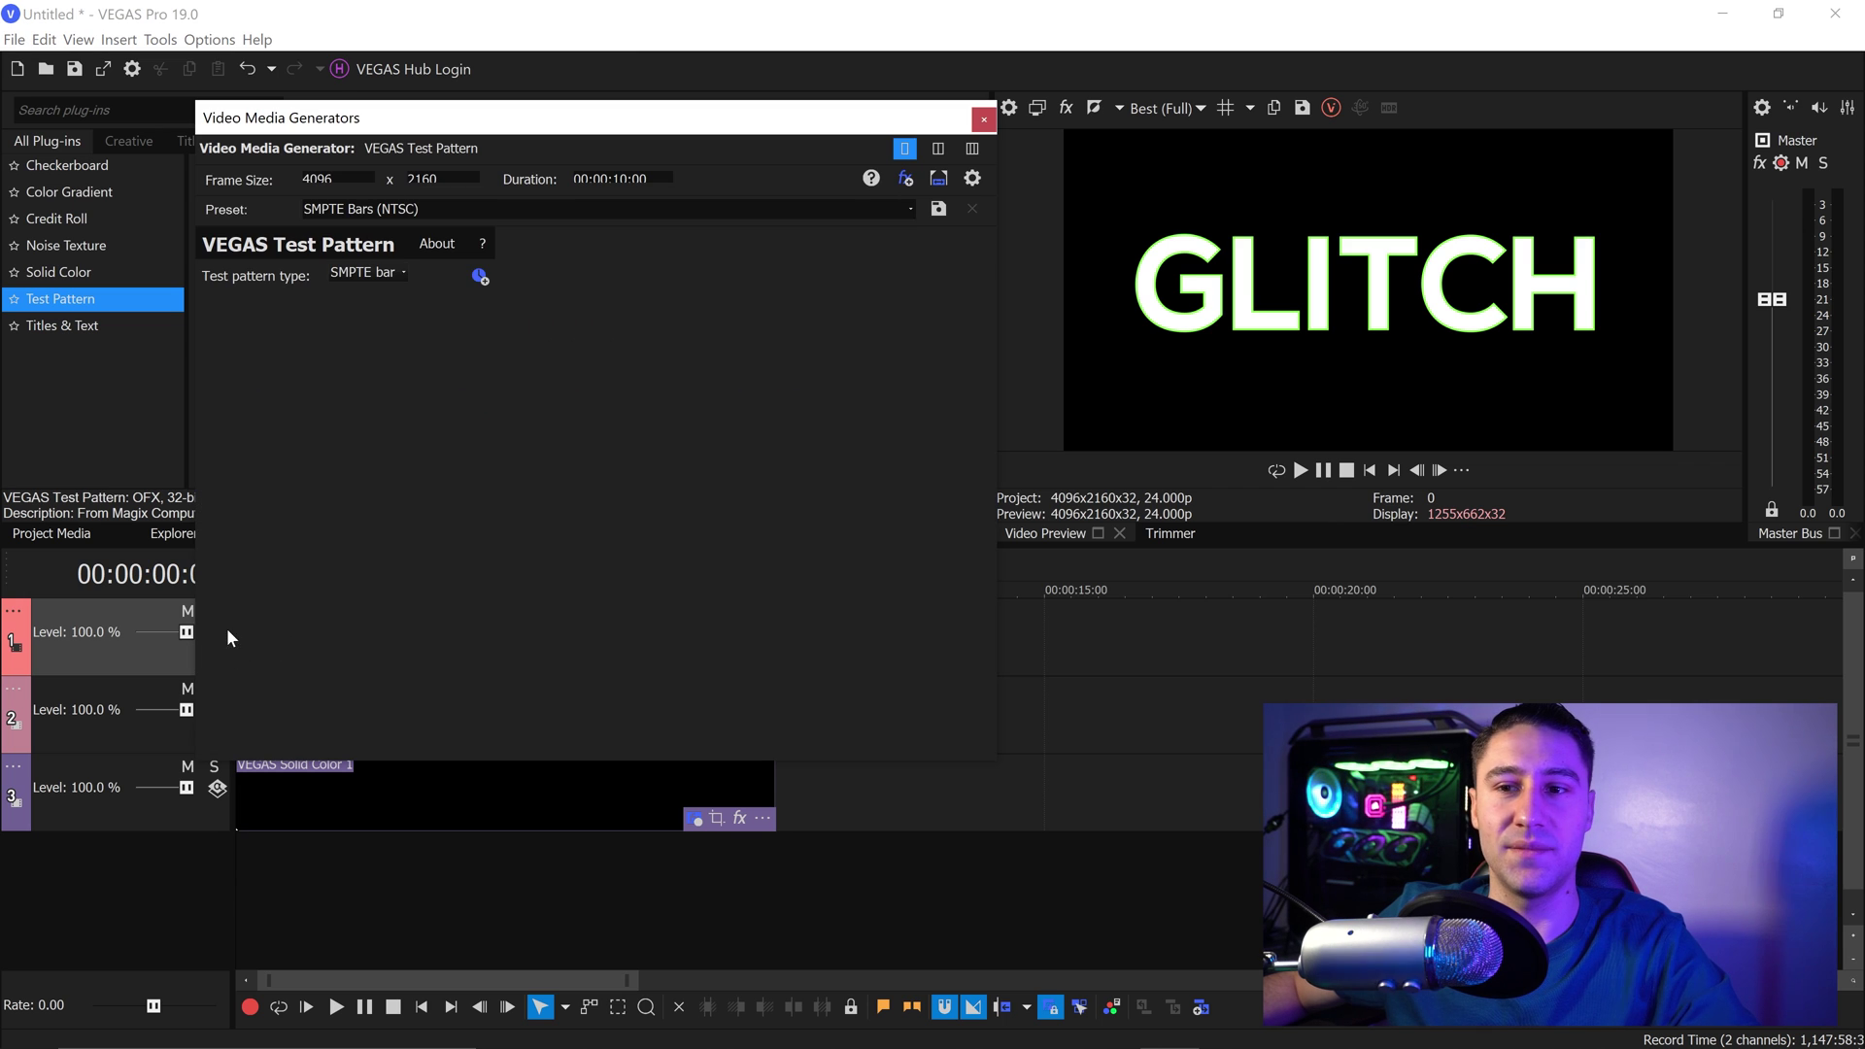
click(981, 122)
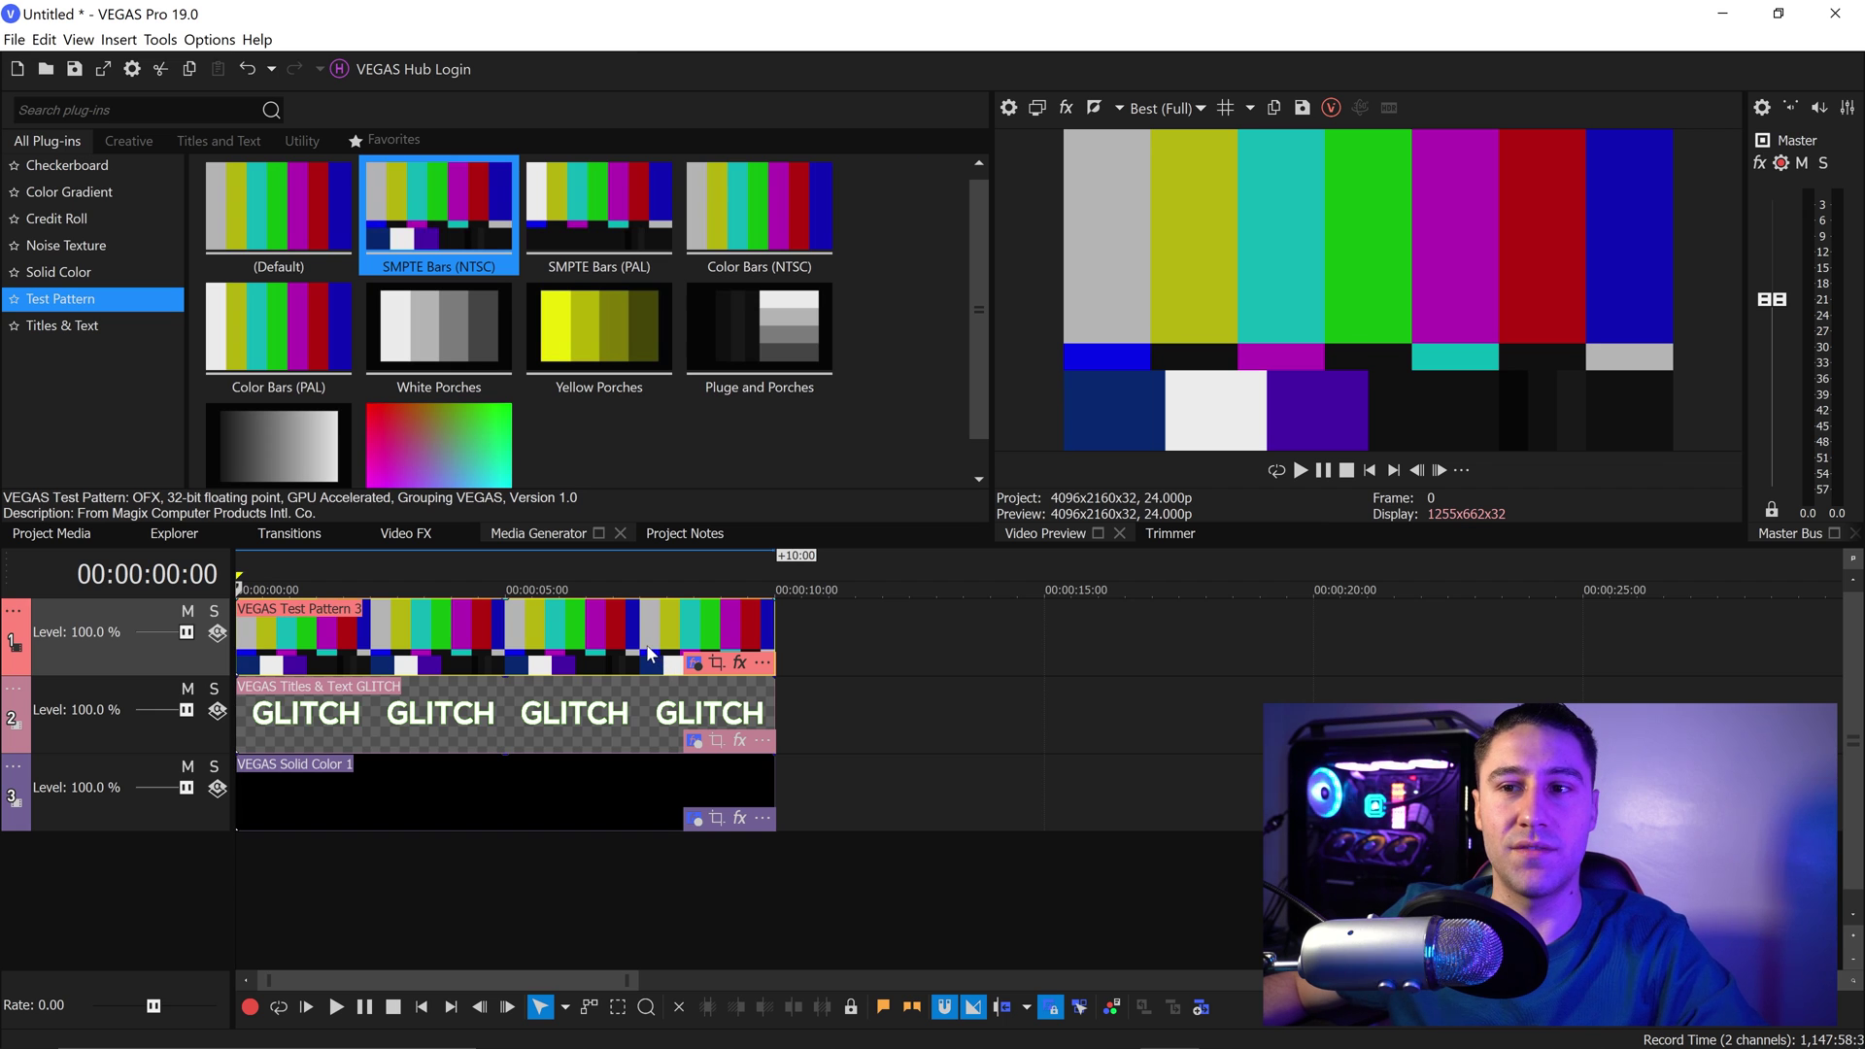
- Find the TV Simulator effect and apply its Bad Sync preset to the test pattern event on the top track
click(406, 533)
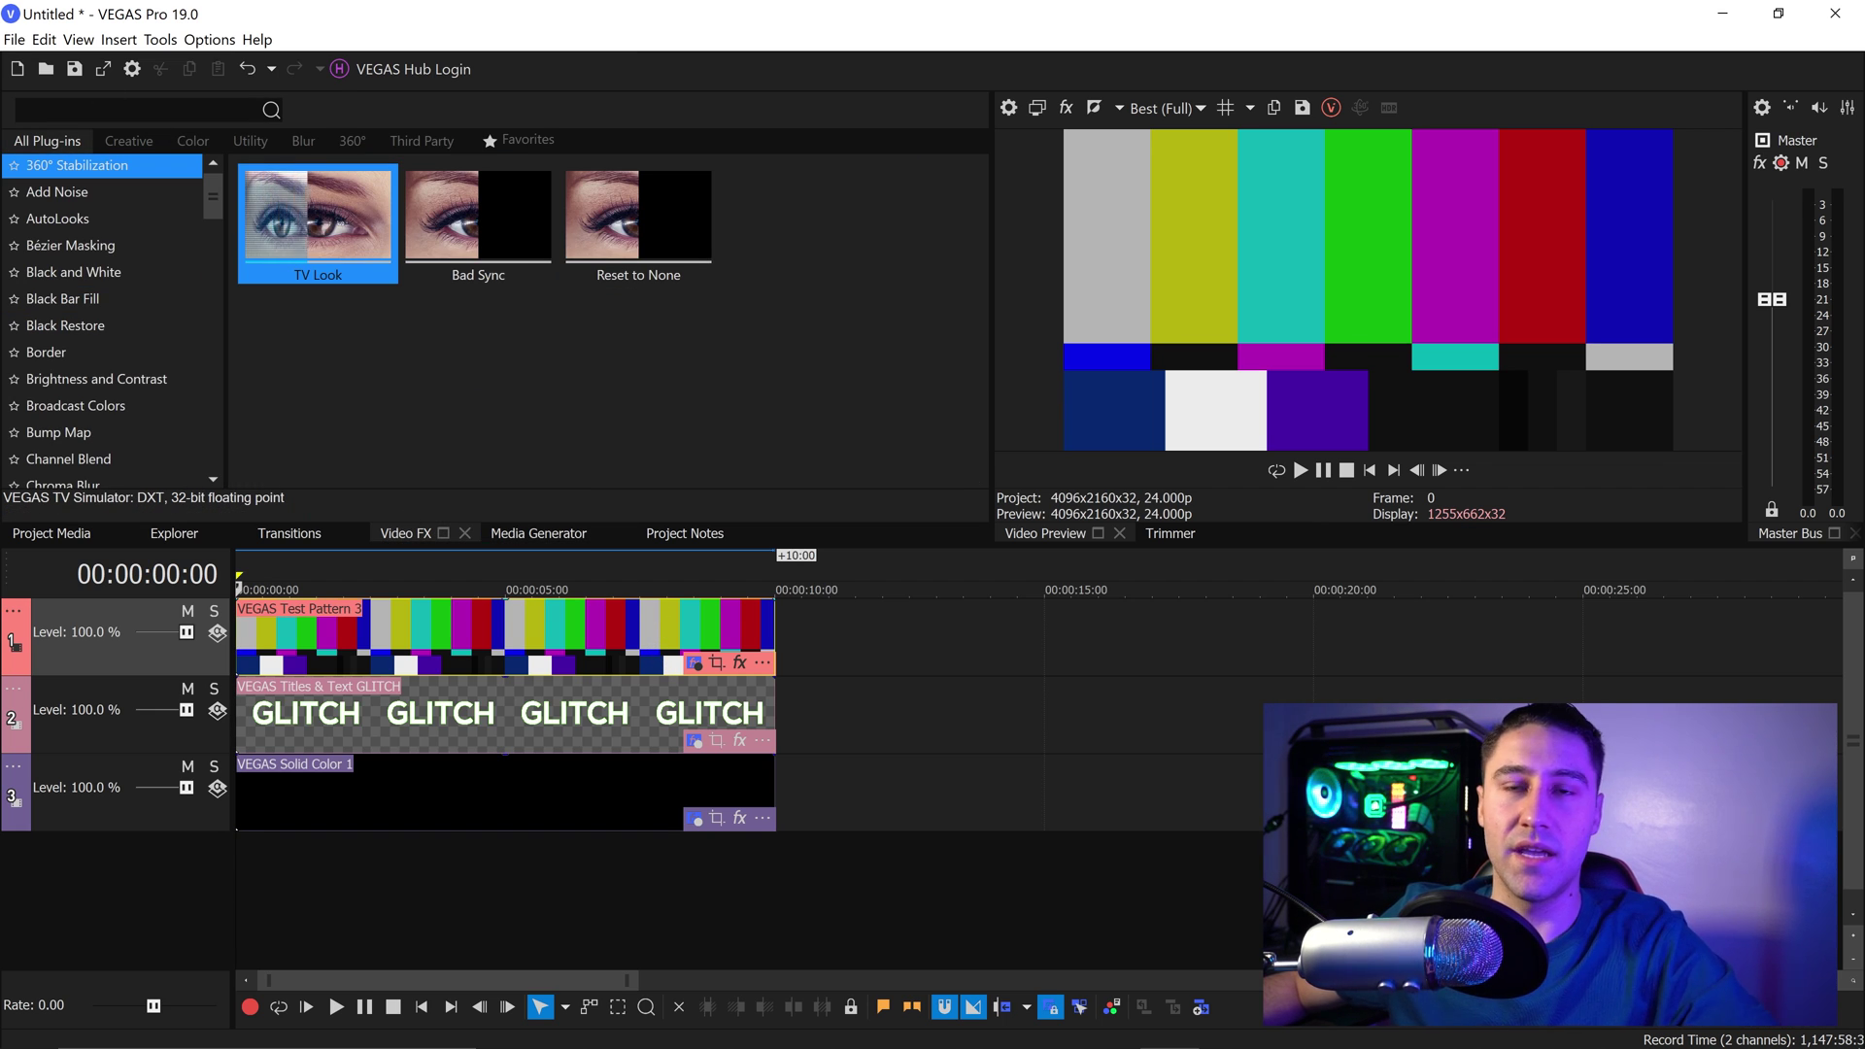
text(TV)
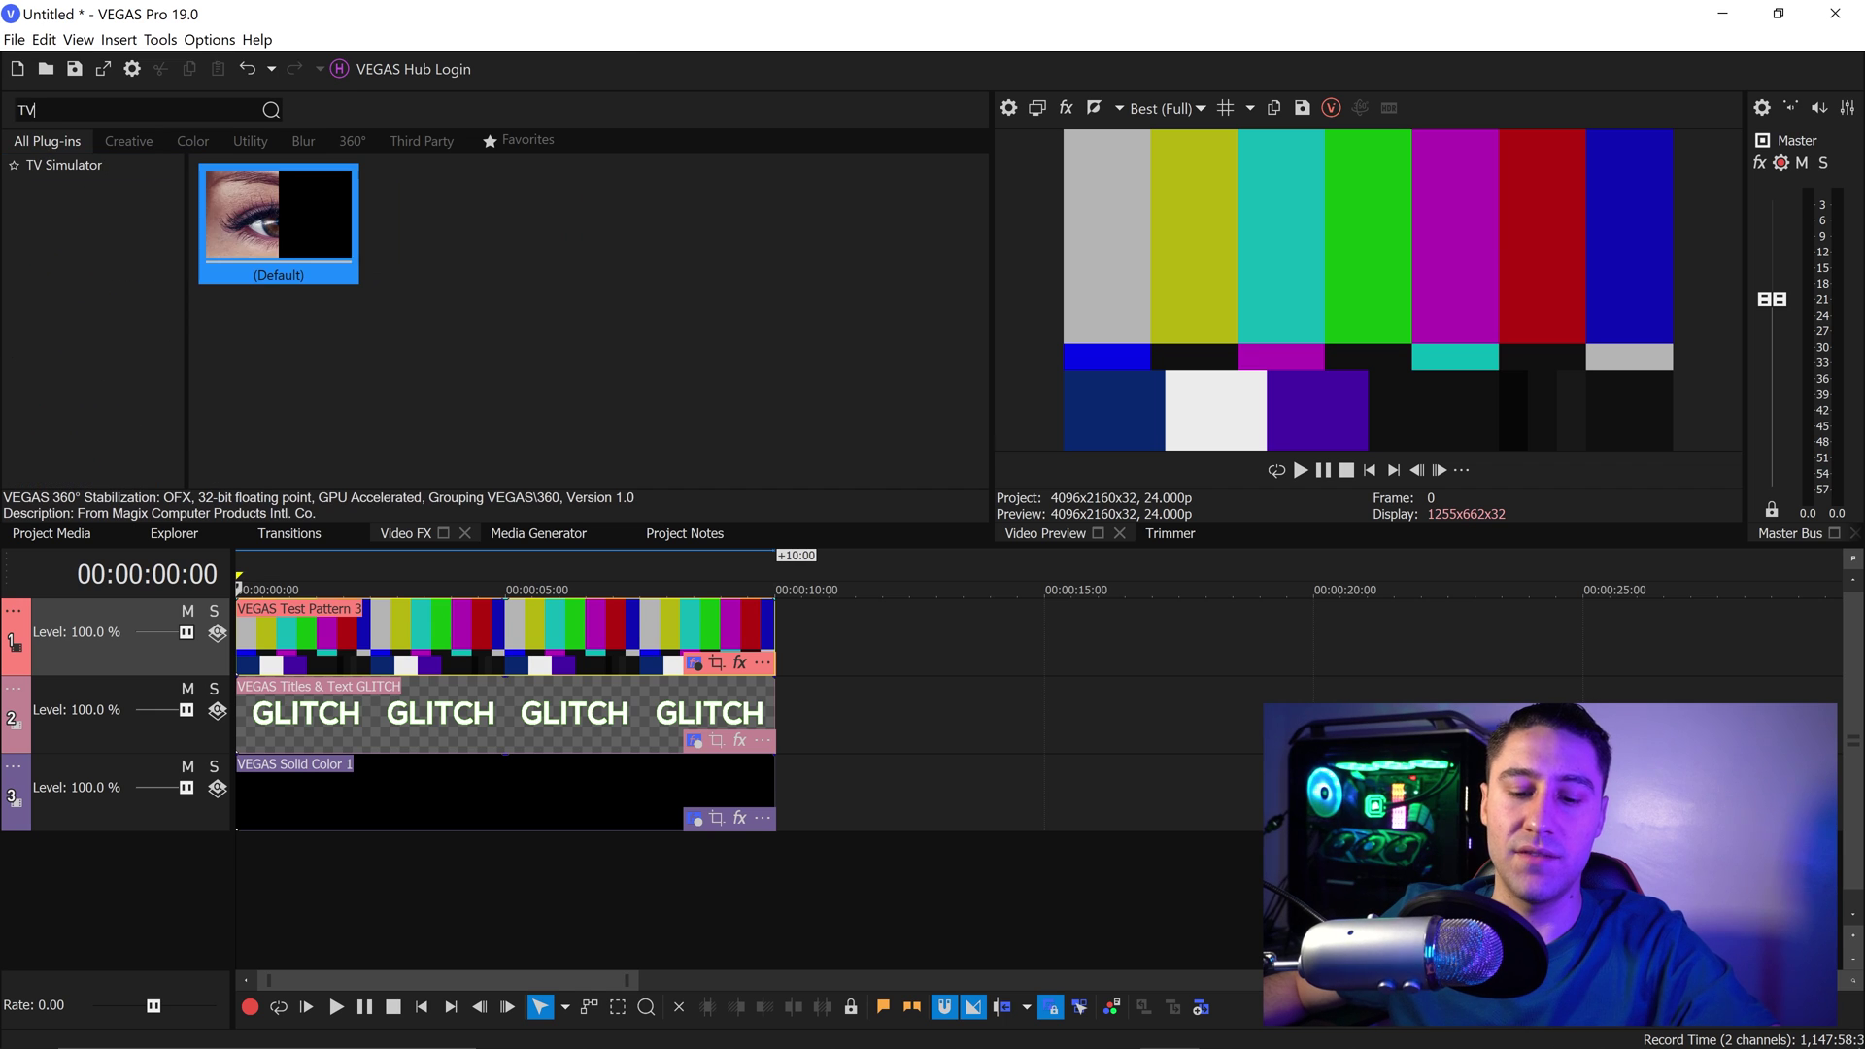
click(106, 167)
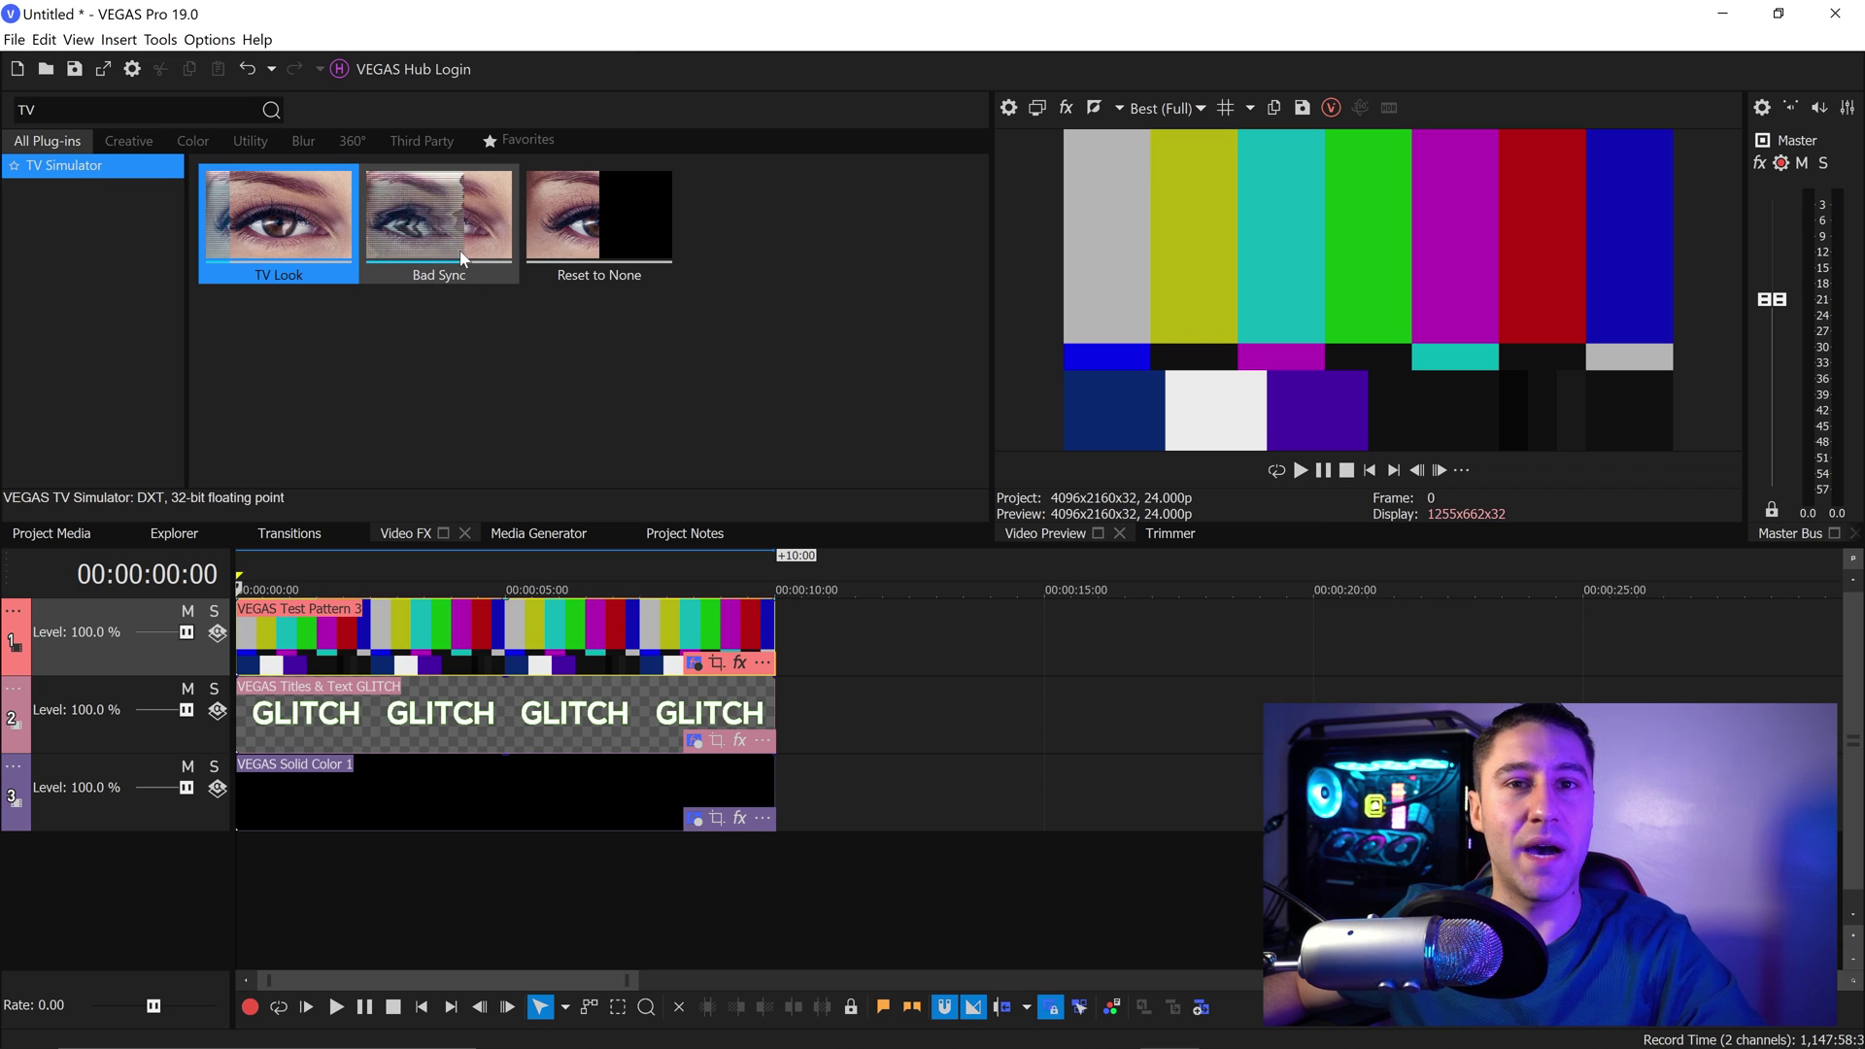
drag(433, 216, 427, 658)
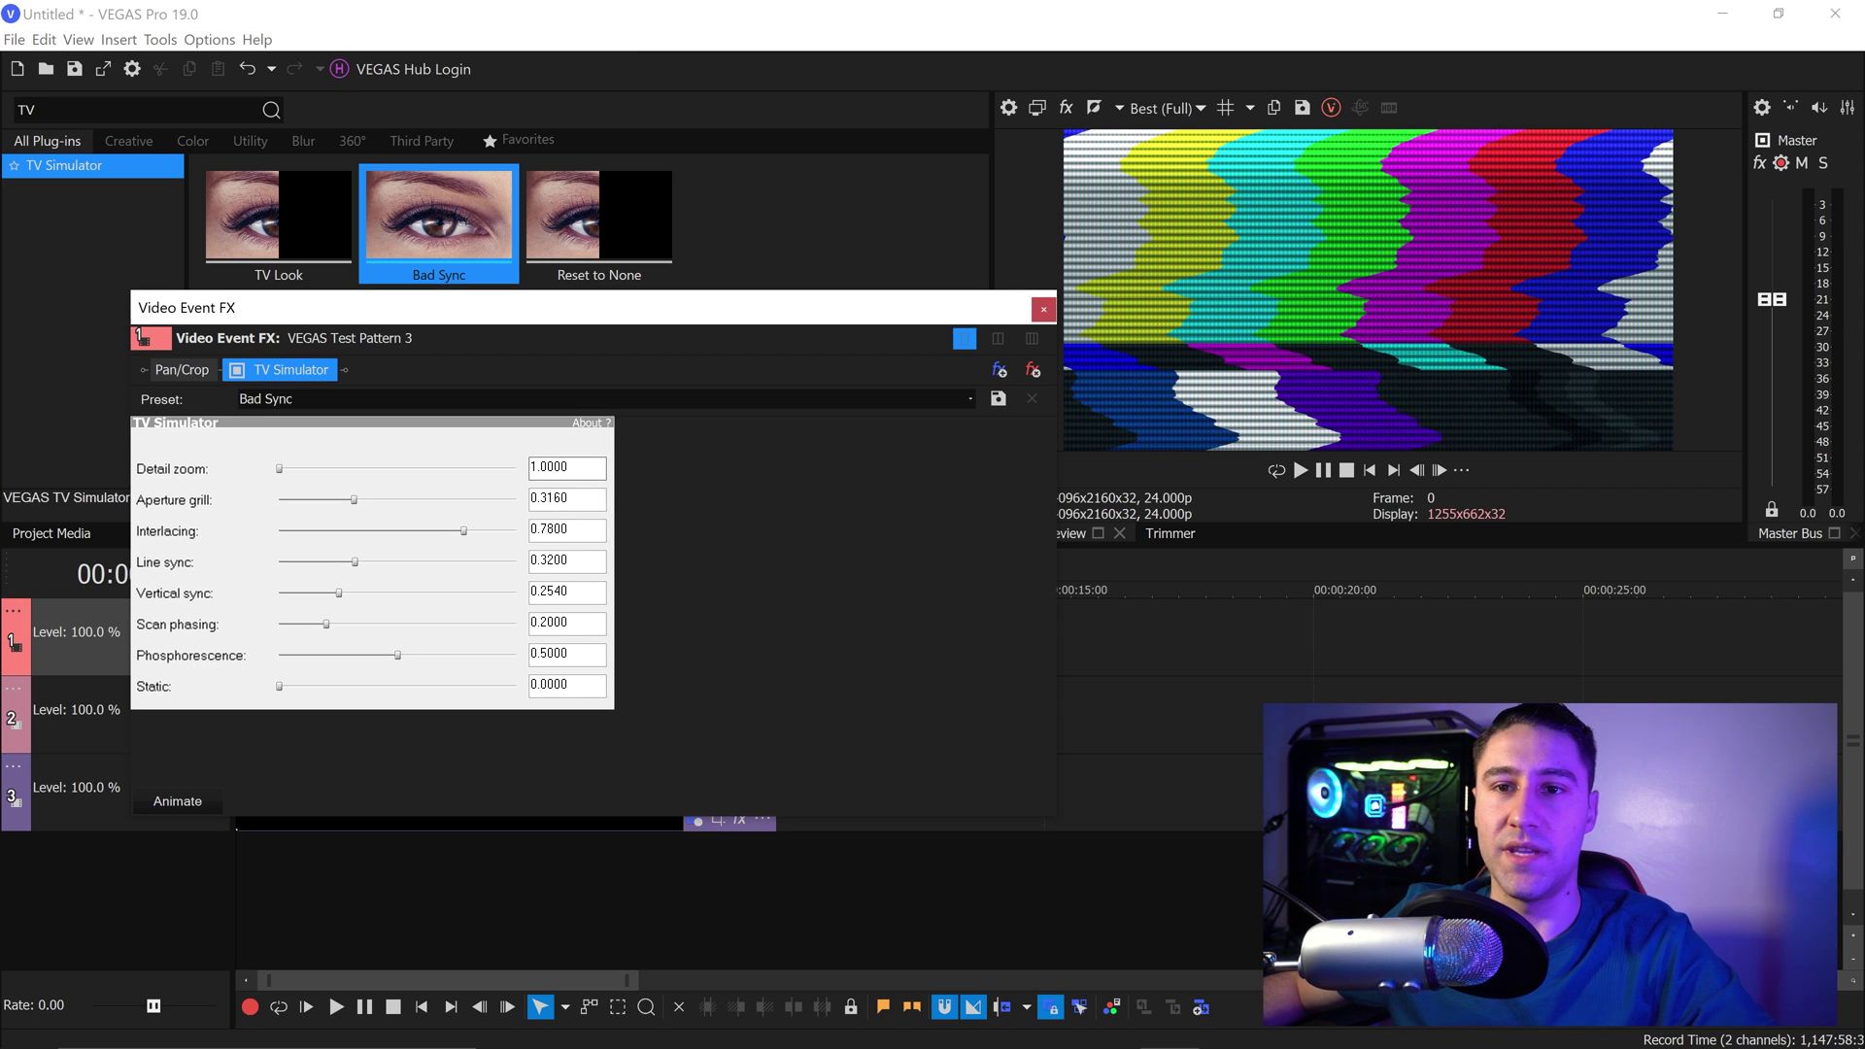
- Set the TV Simulator's detail zoom to 1.2060, aperture grill to 0 and interlacing to 0.3940
drag(567, 468, 505, 459)
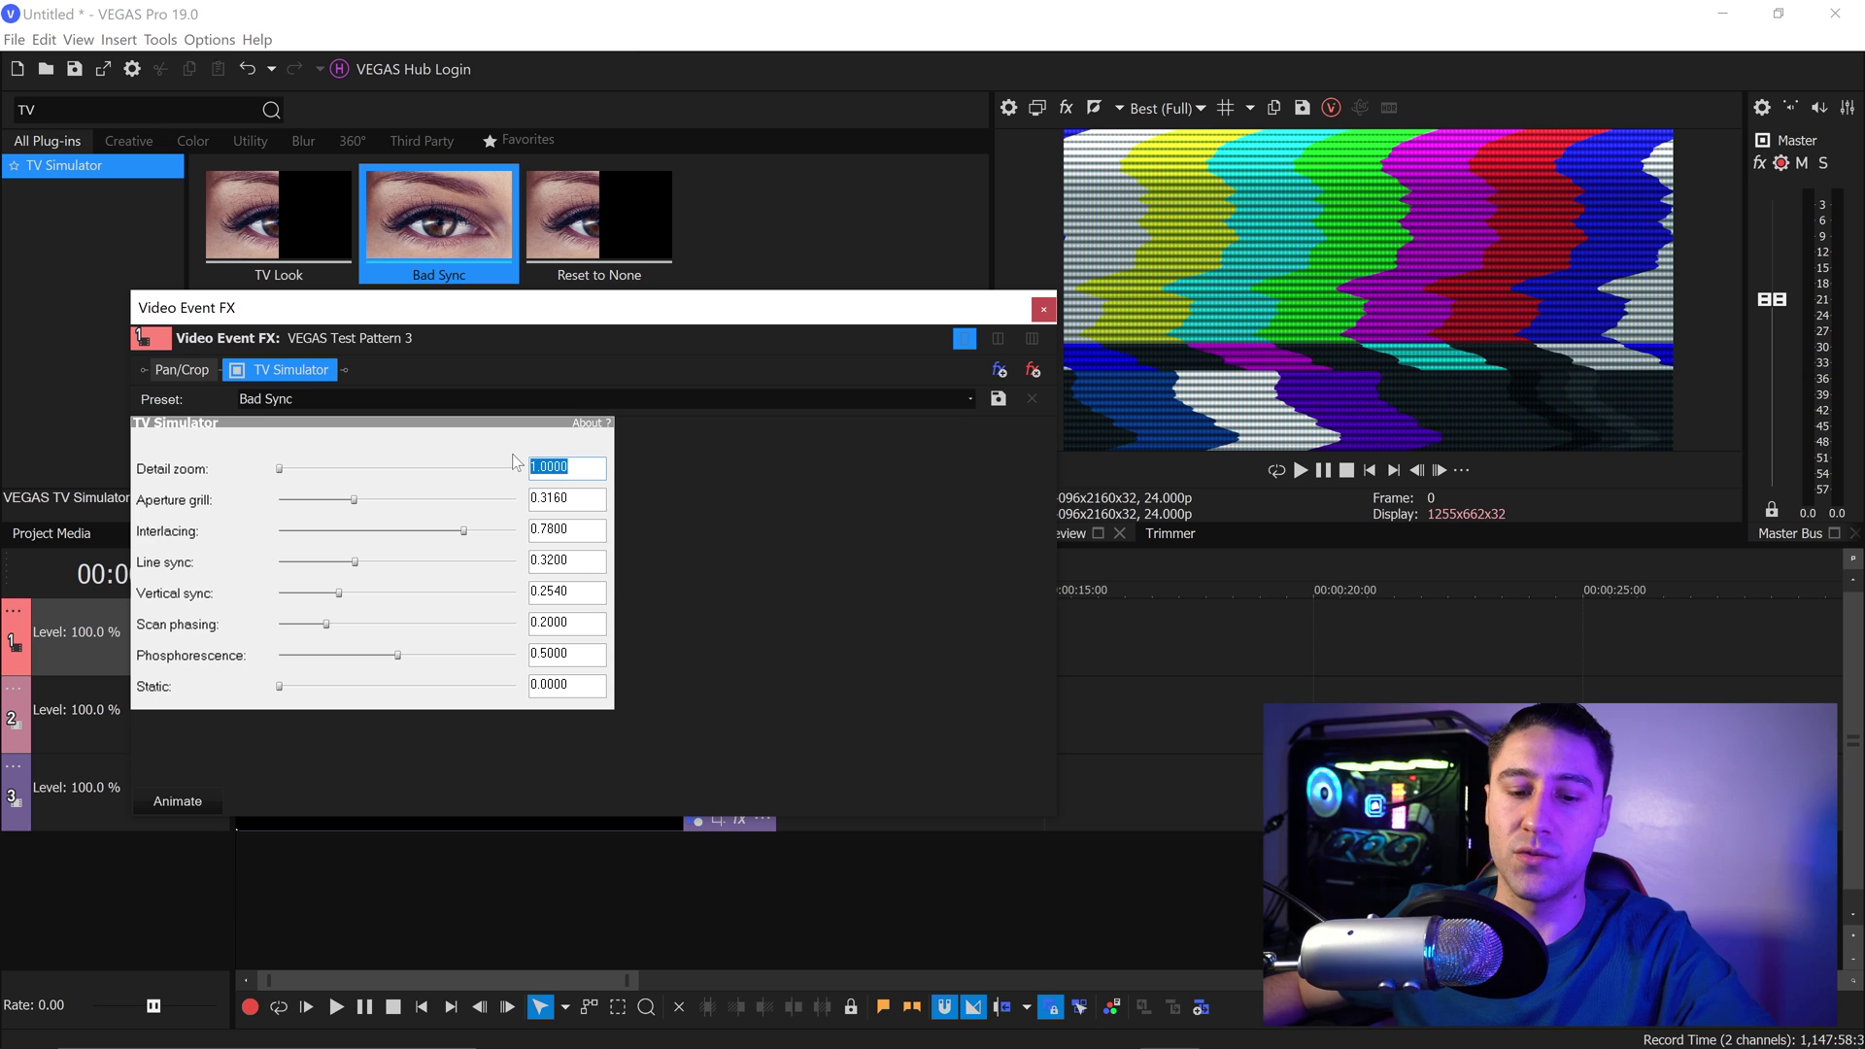
text(1.2)
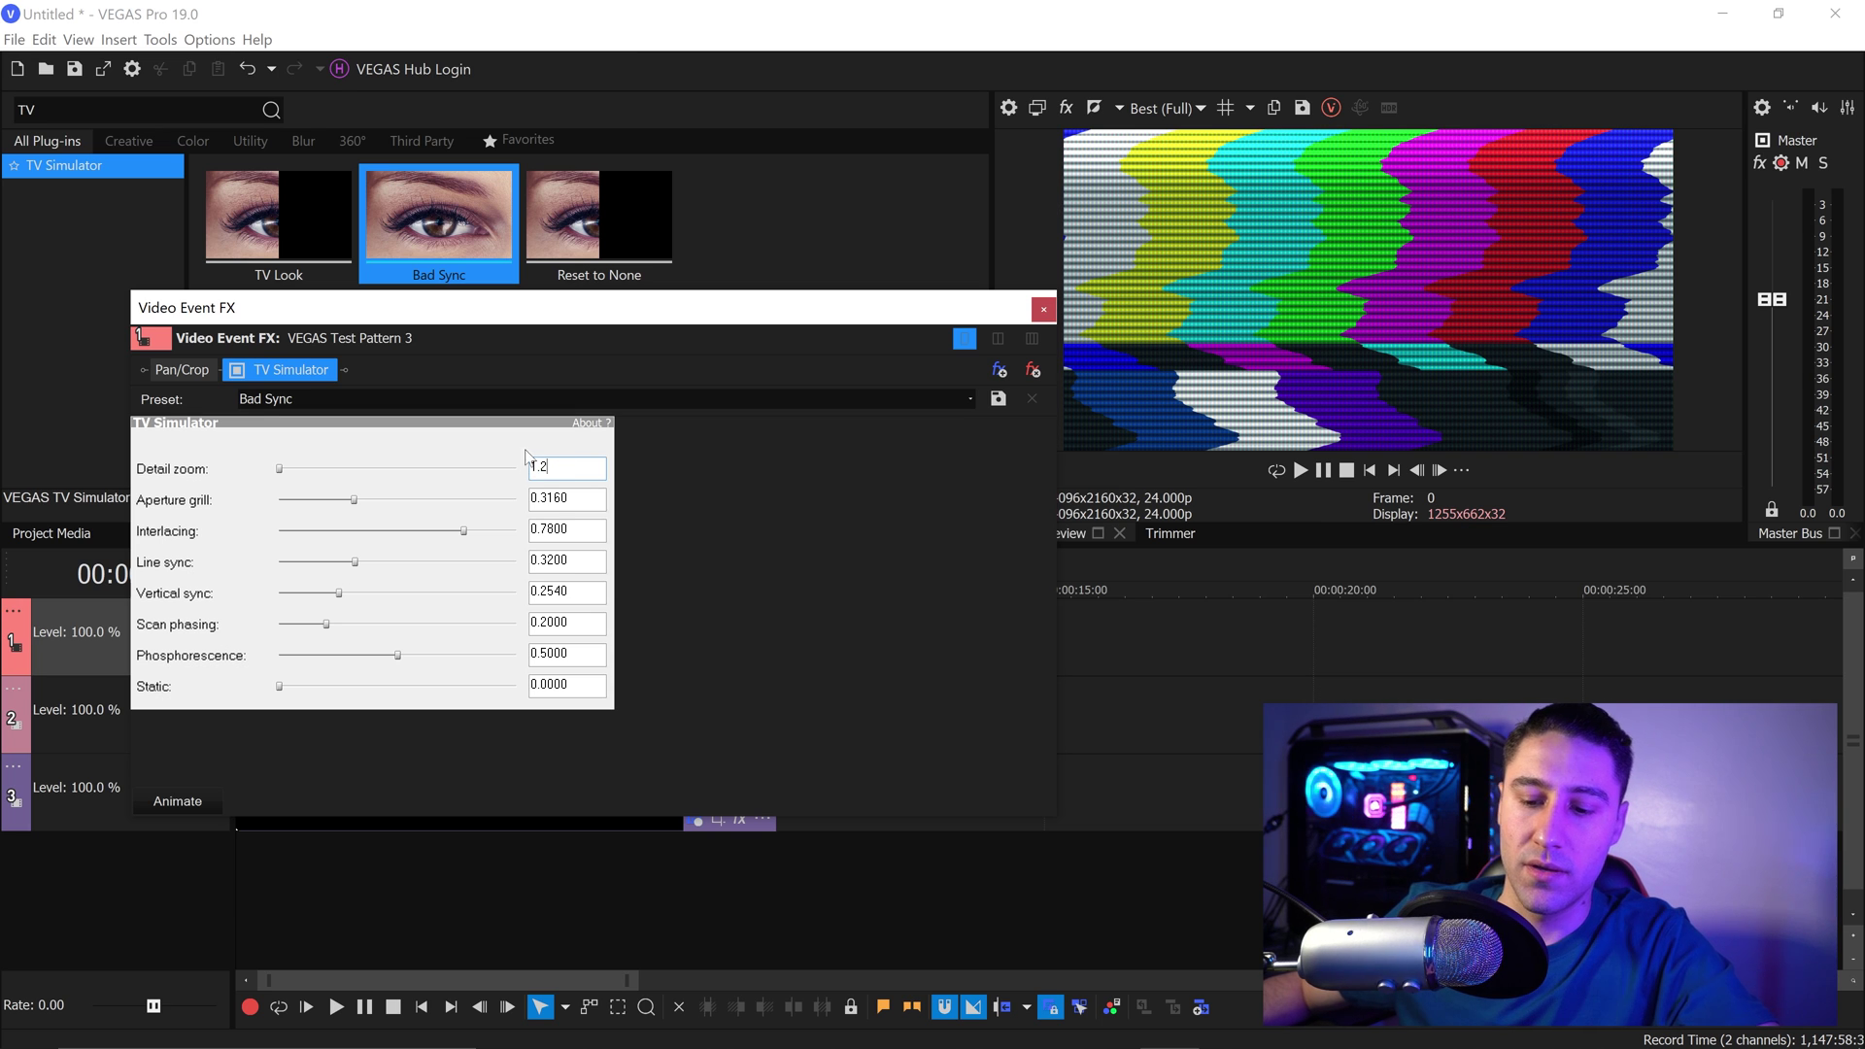
text(060)
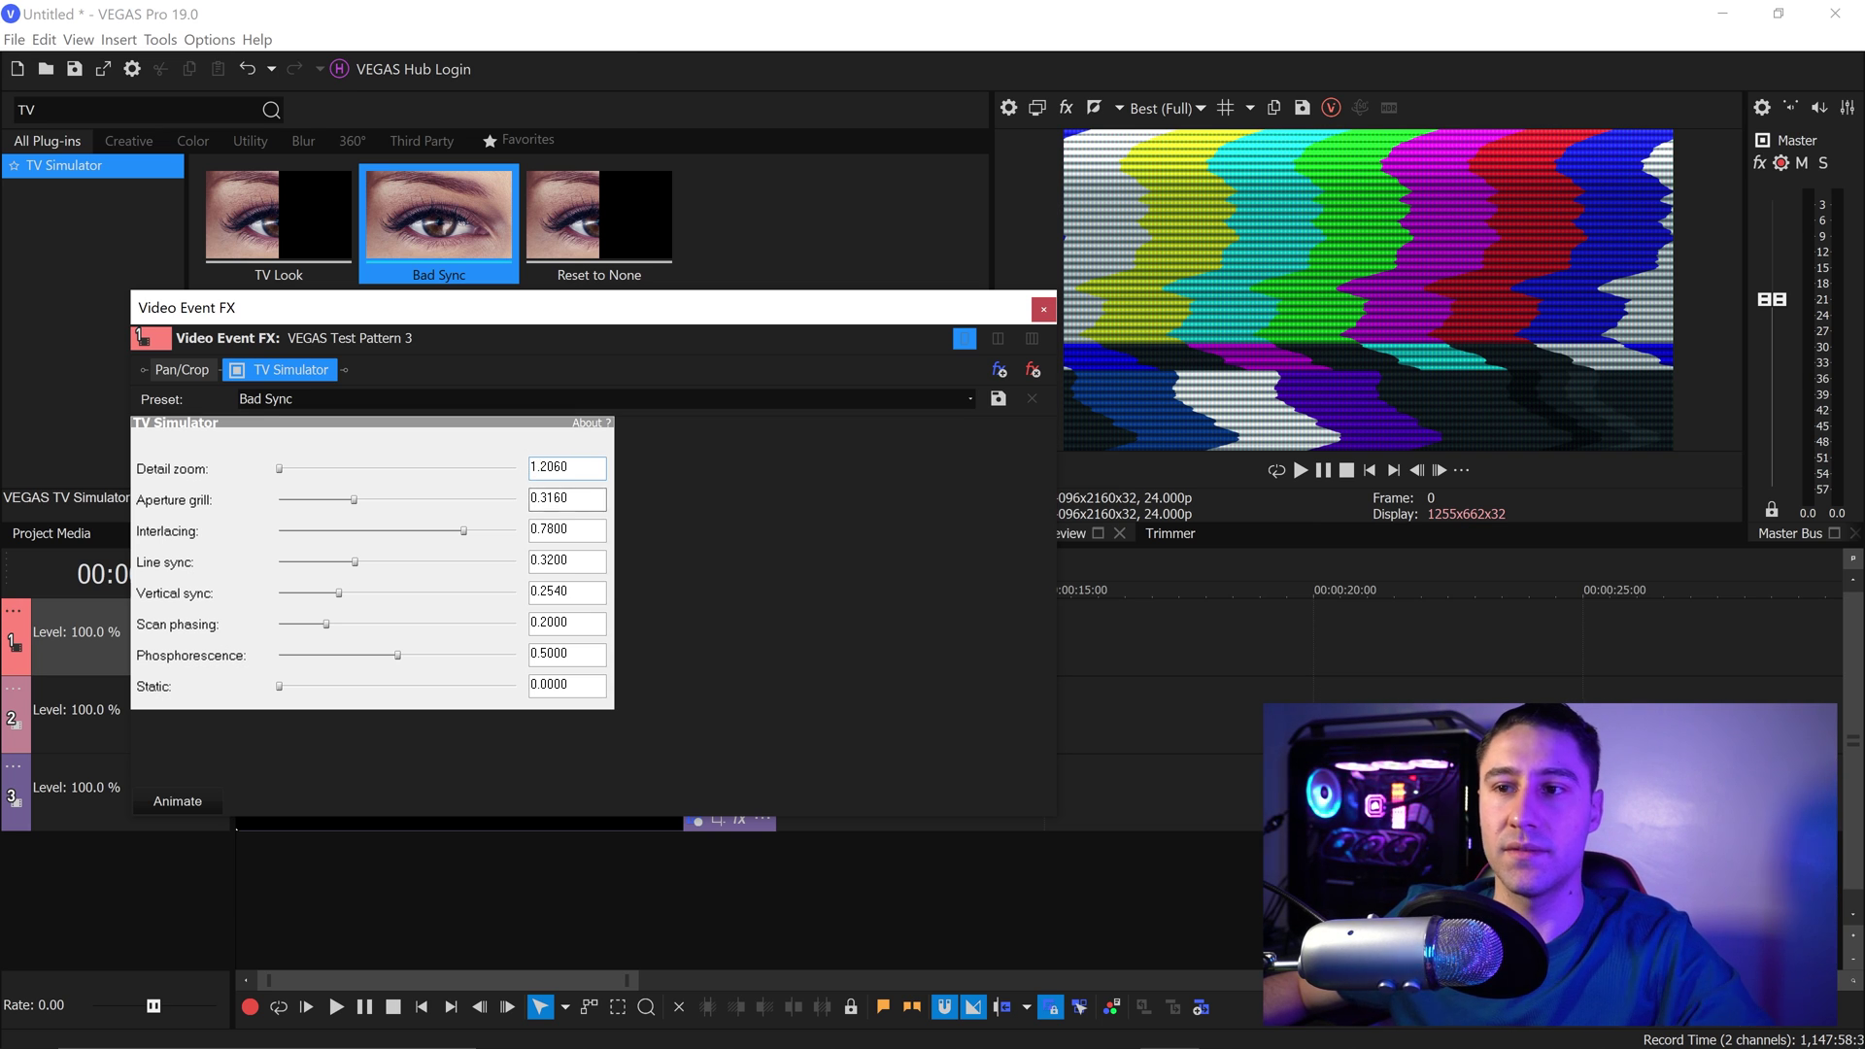
key(Tab)
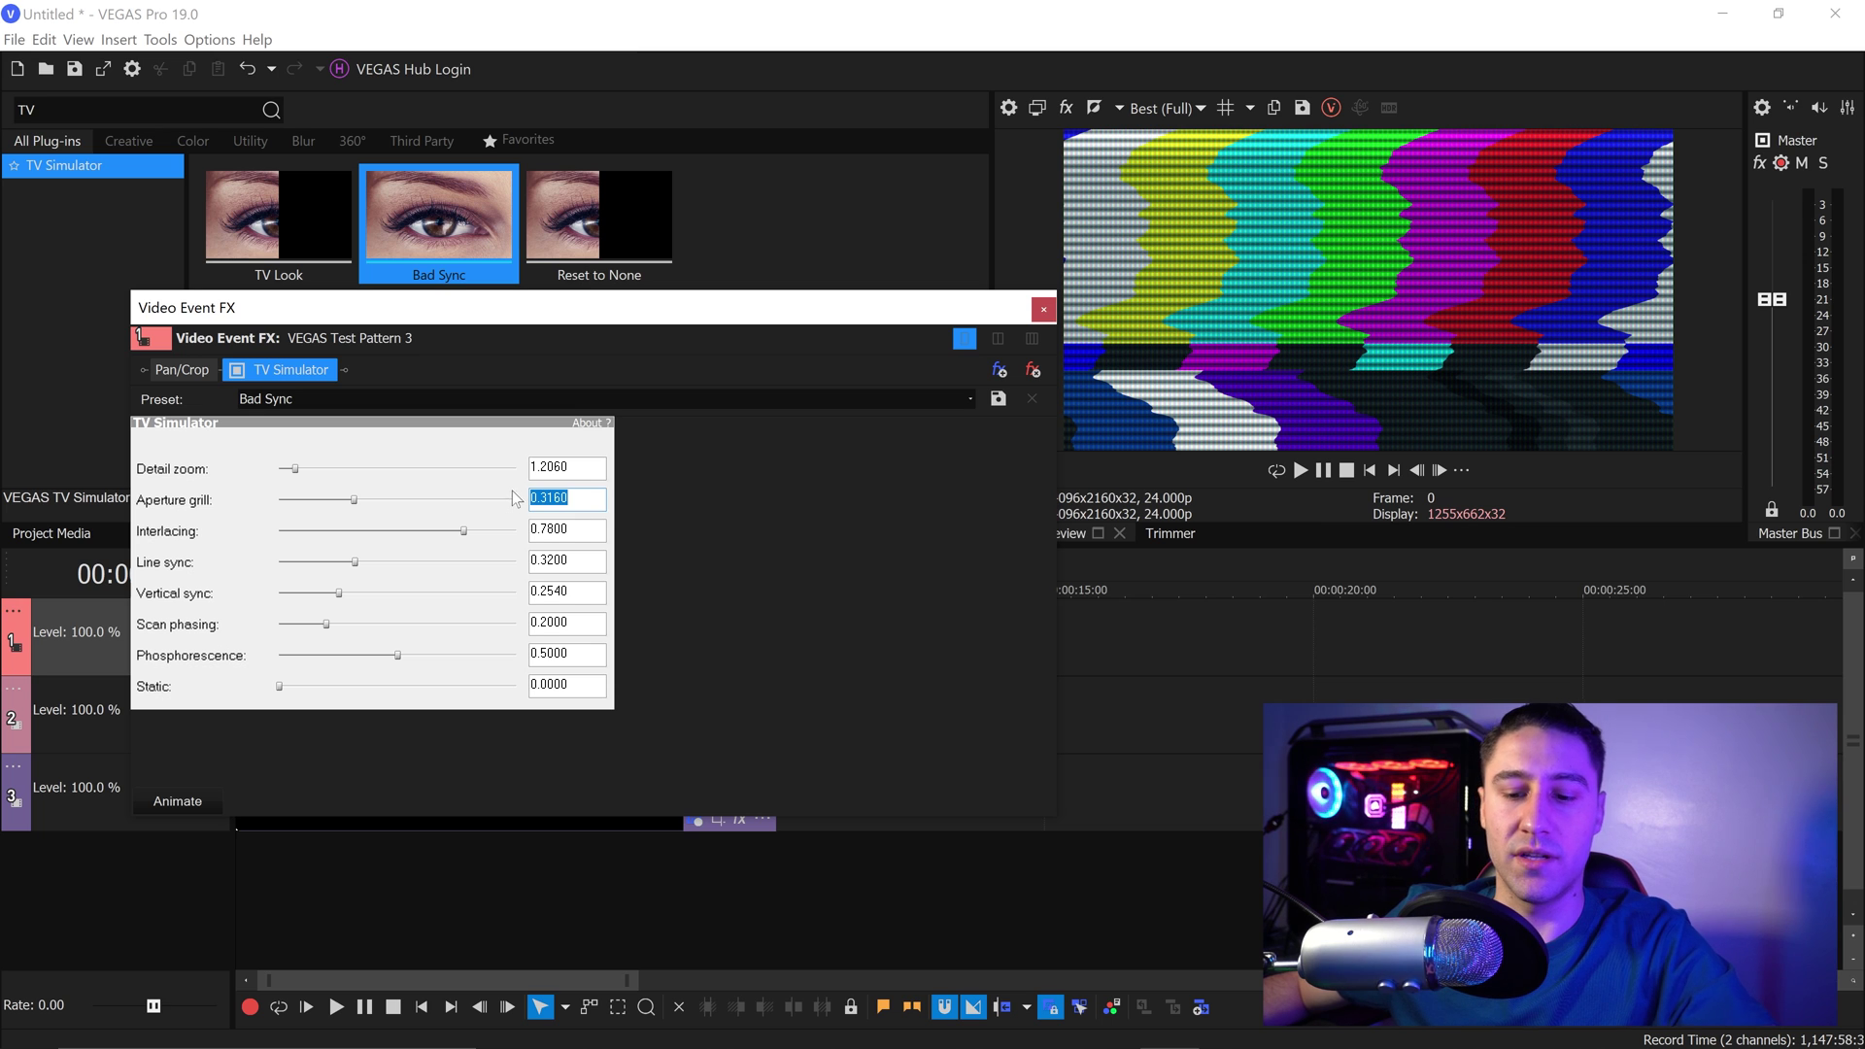
text(0)
key(Tab)
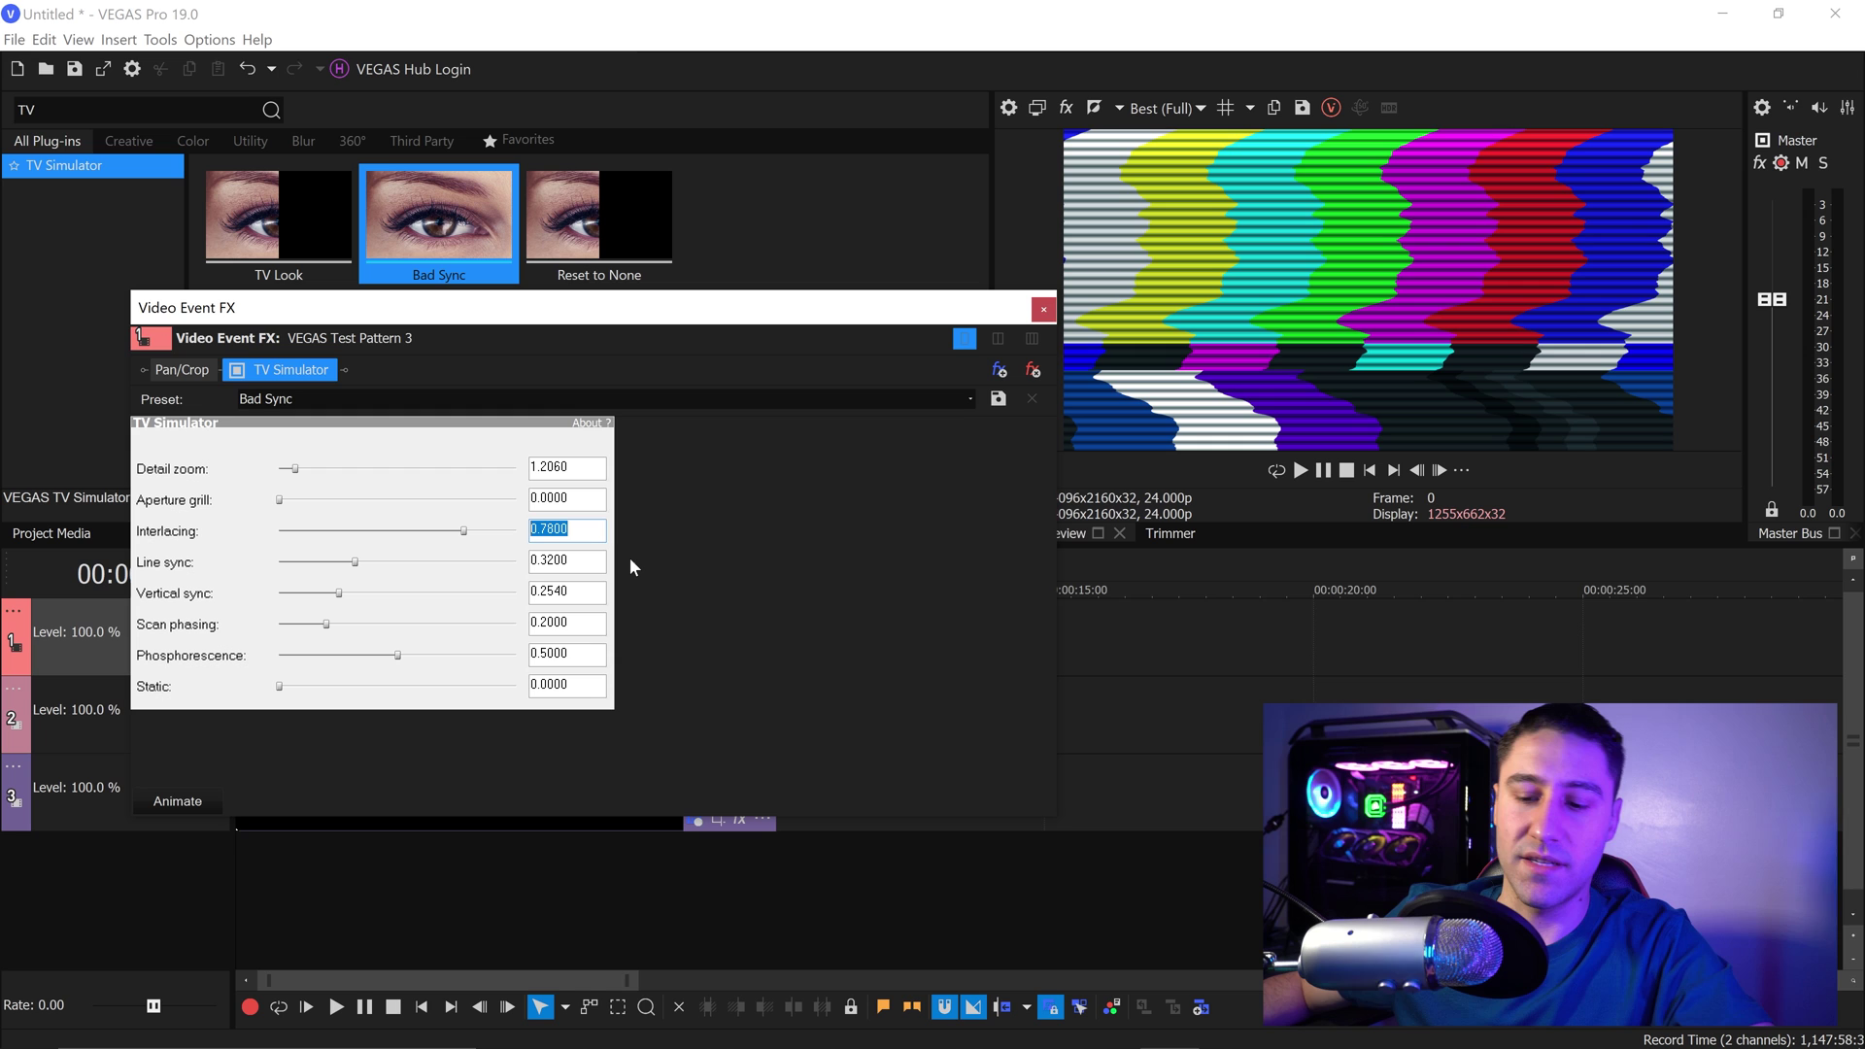
text(0.3)
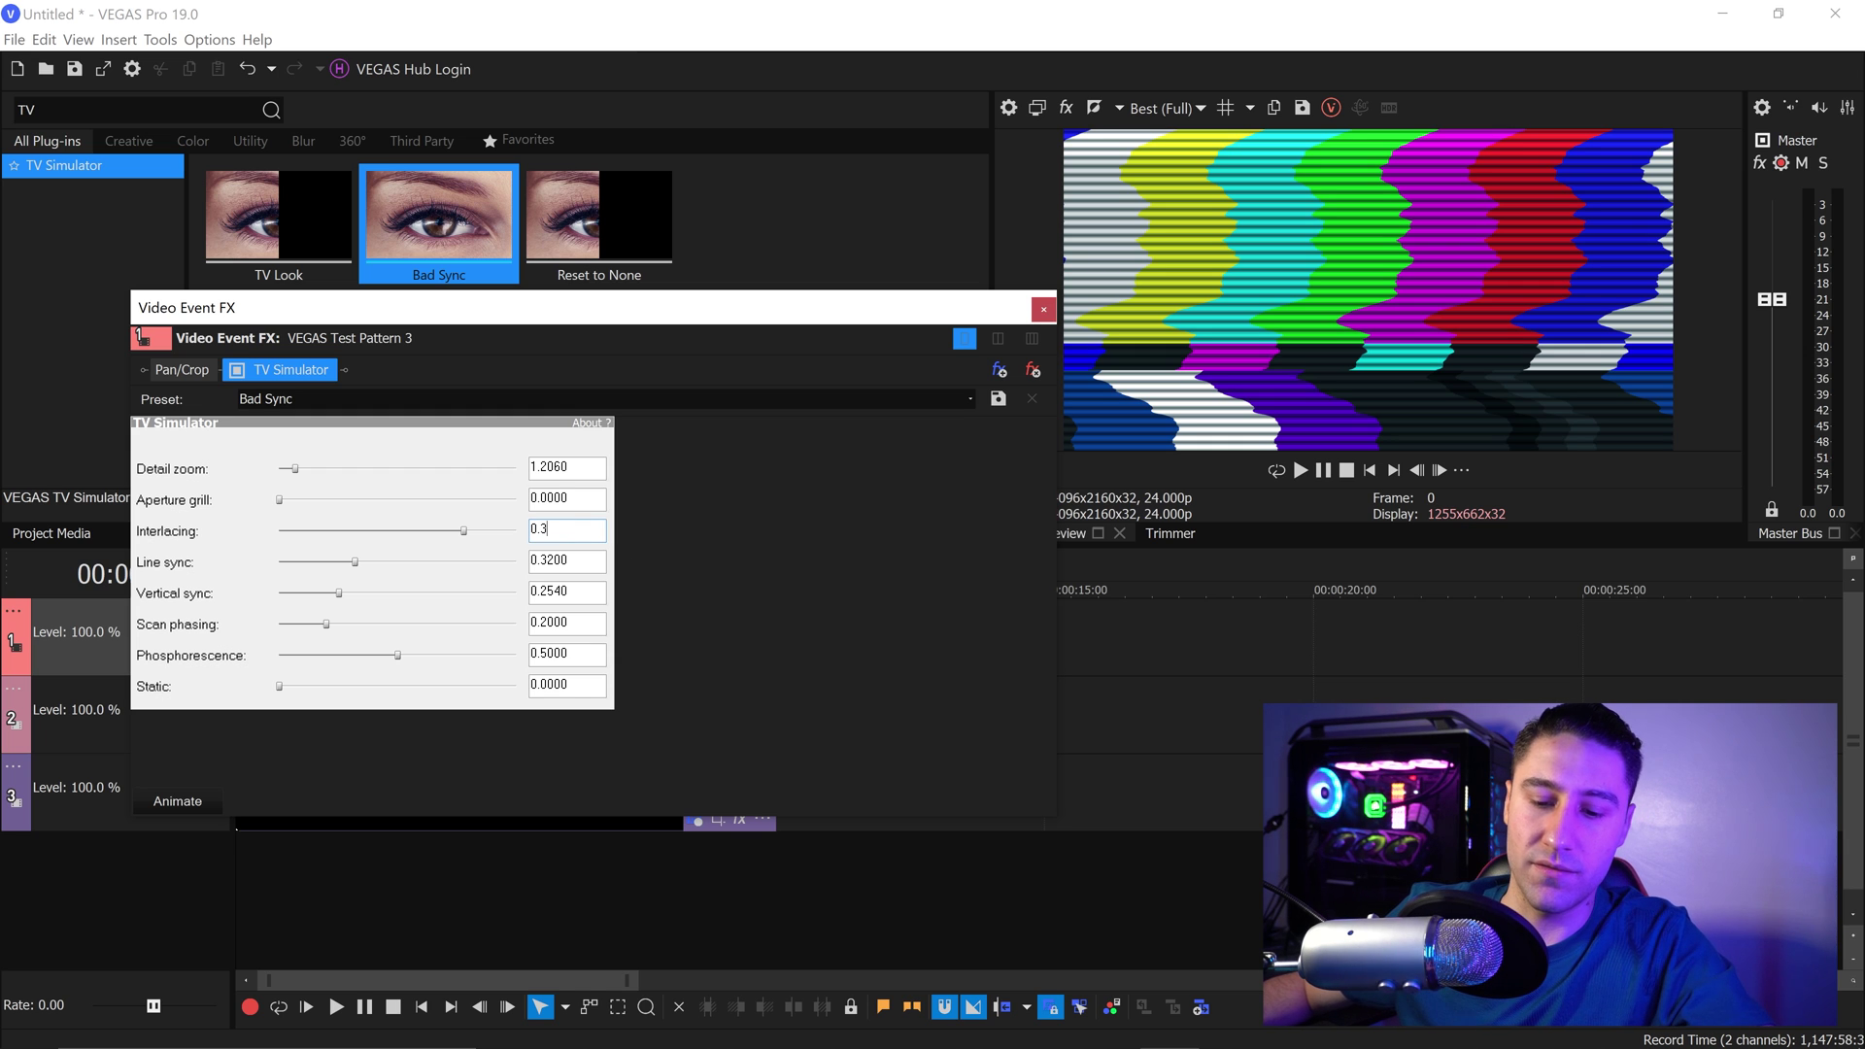
key(Tab)
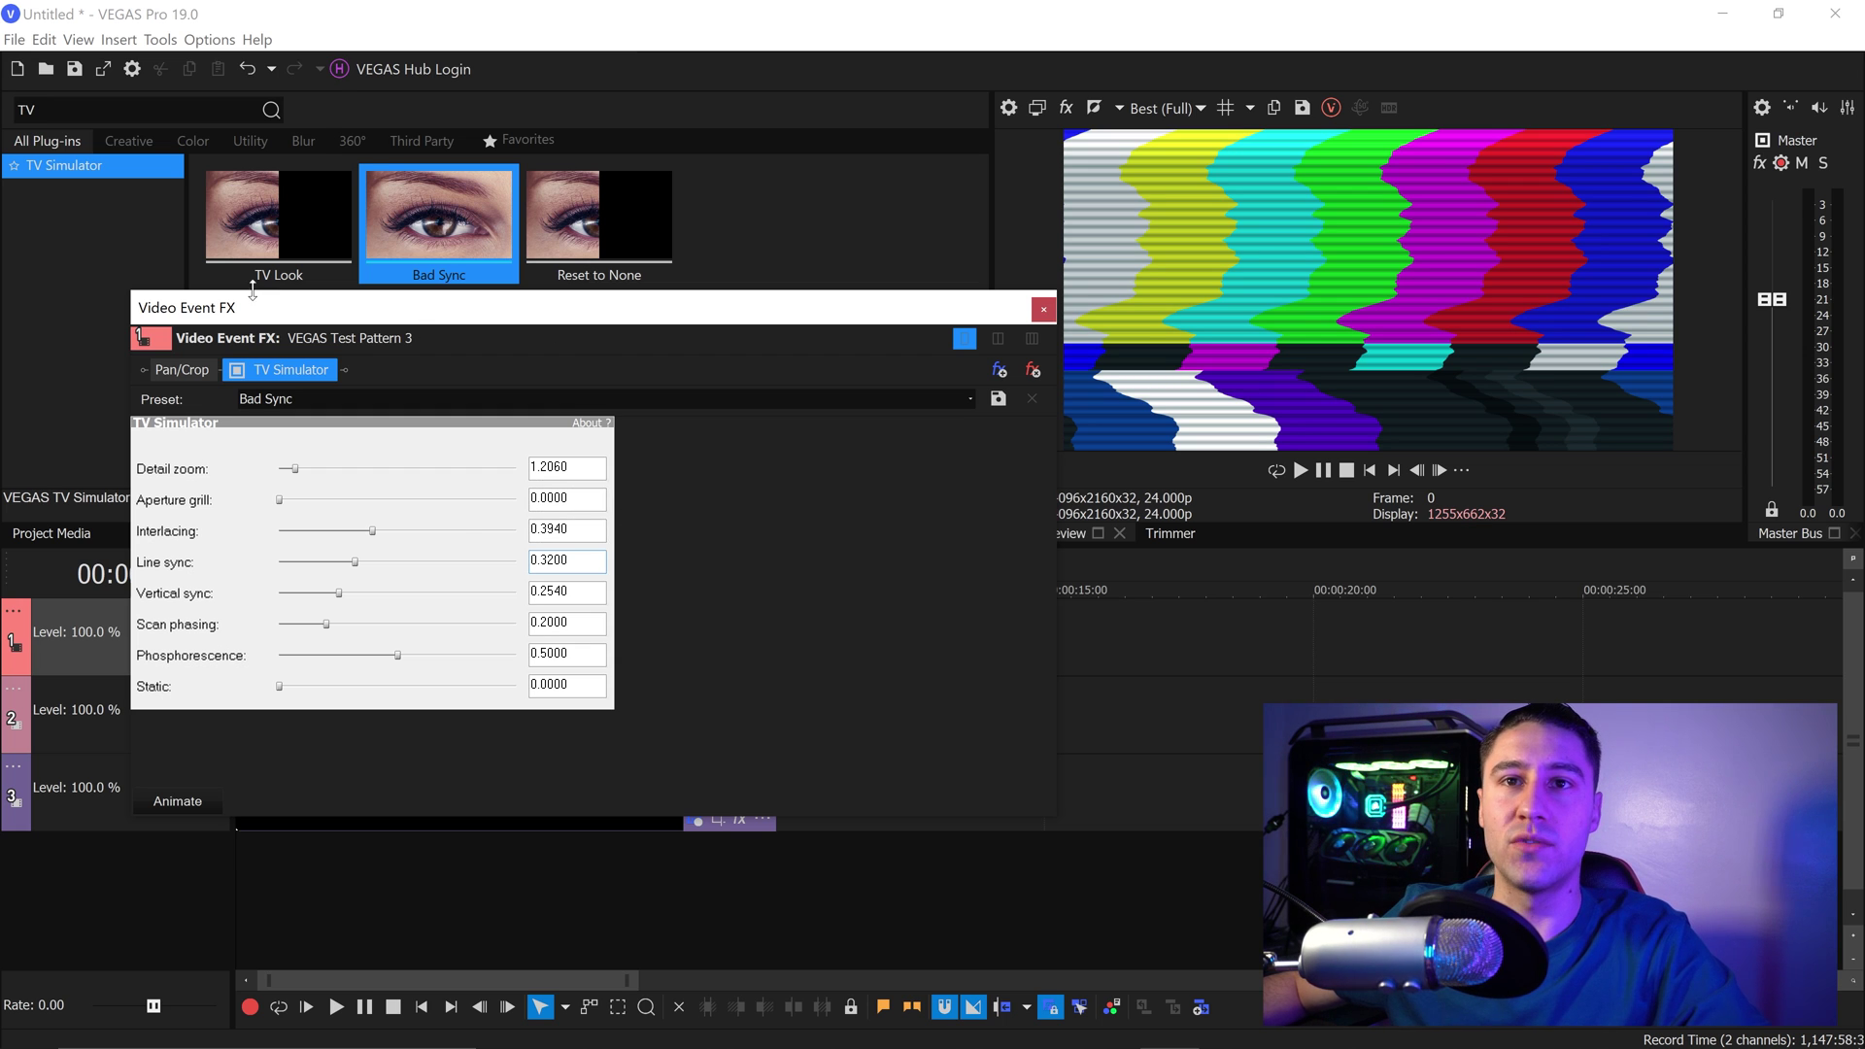
- Find the Pixelate effect and add its Large preset after TV Simulator in the test pattern's effect chain
drag(245, 319, 228, 342)
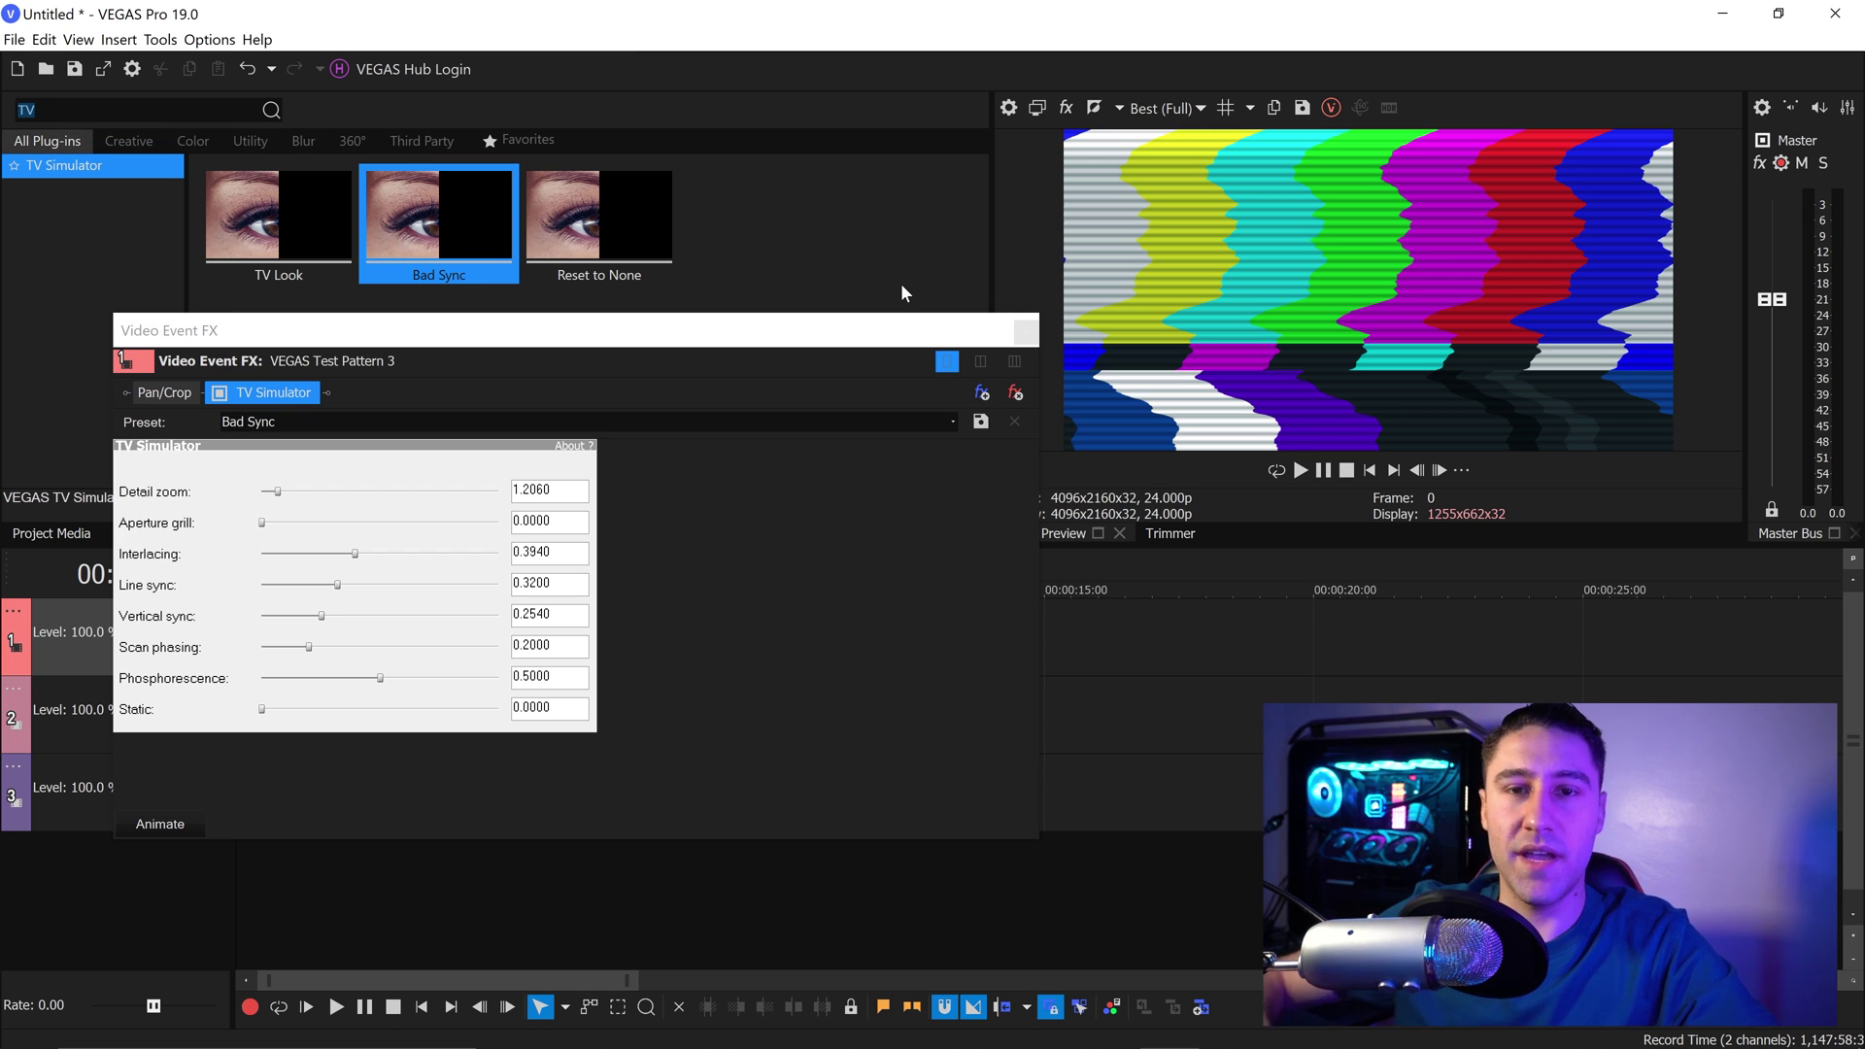
text(PIX)
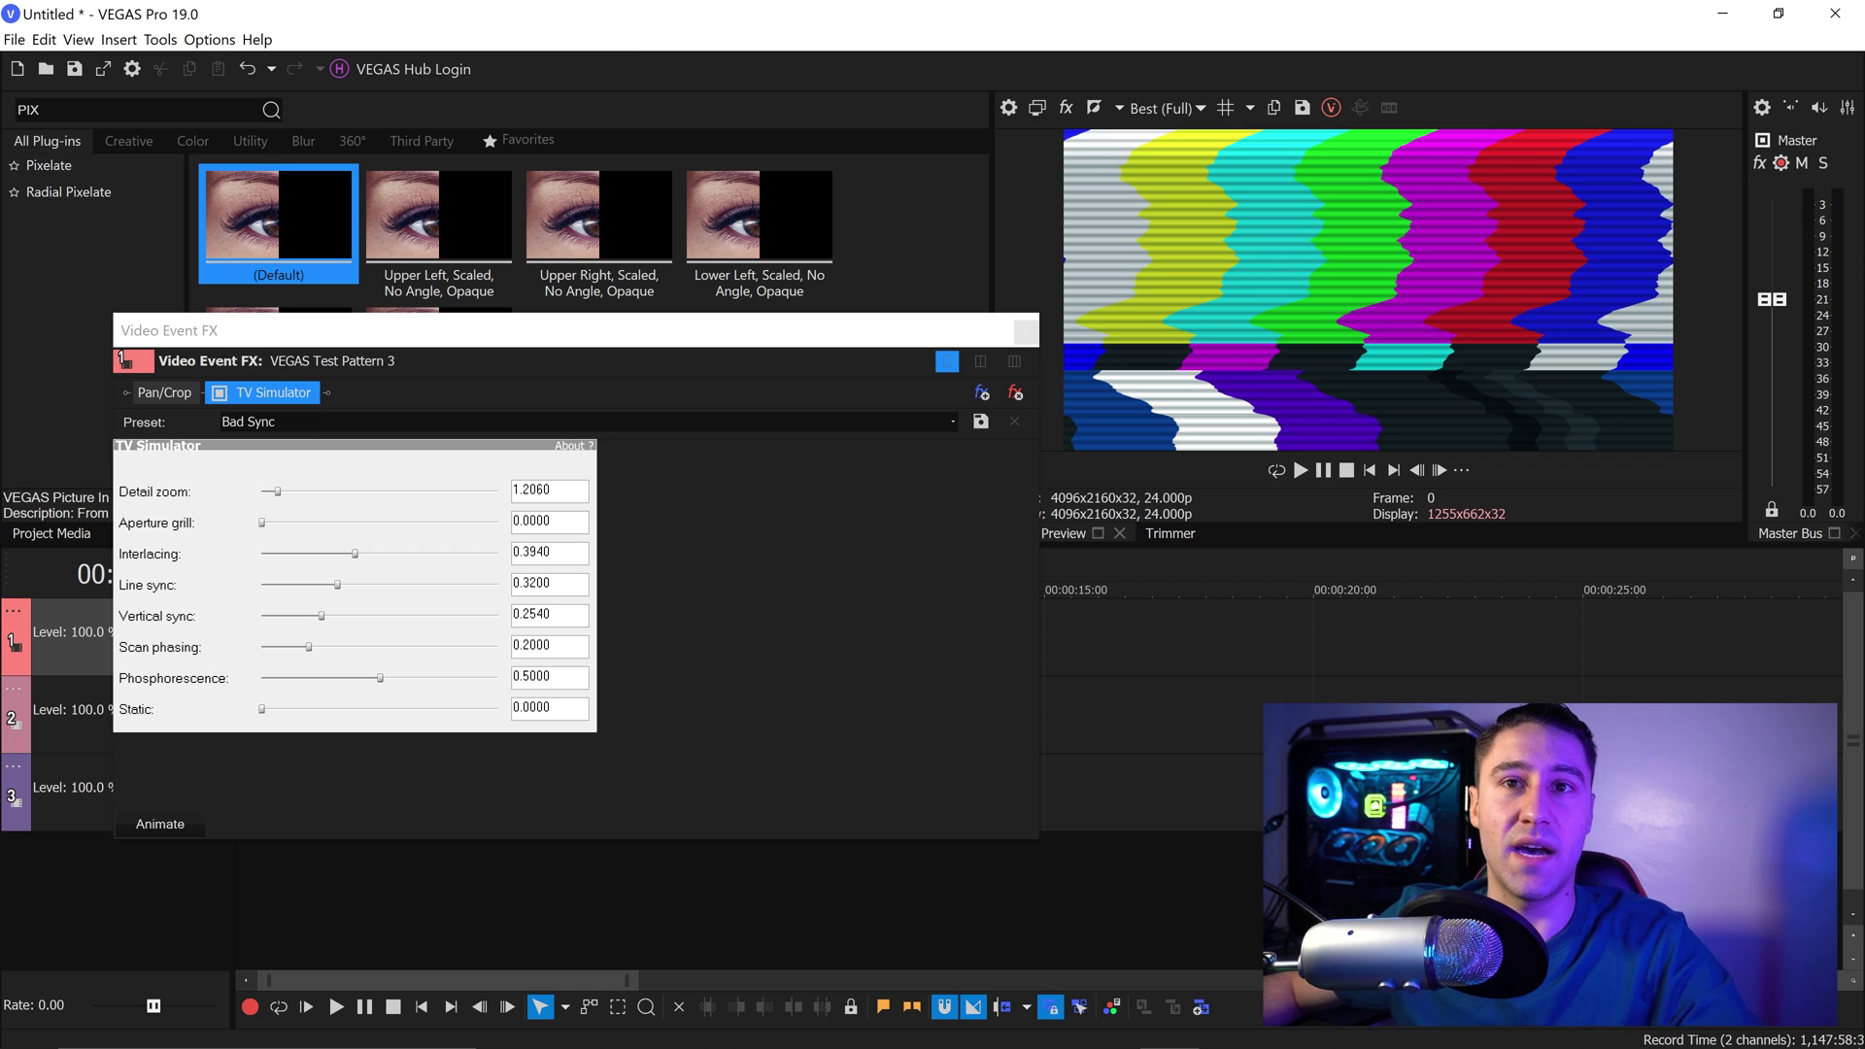
click(111, 167)
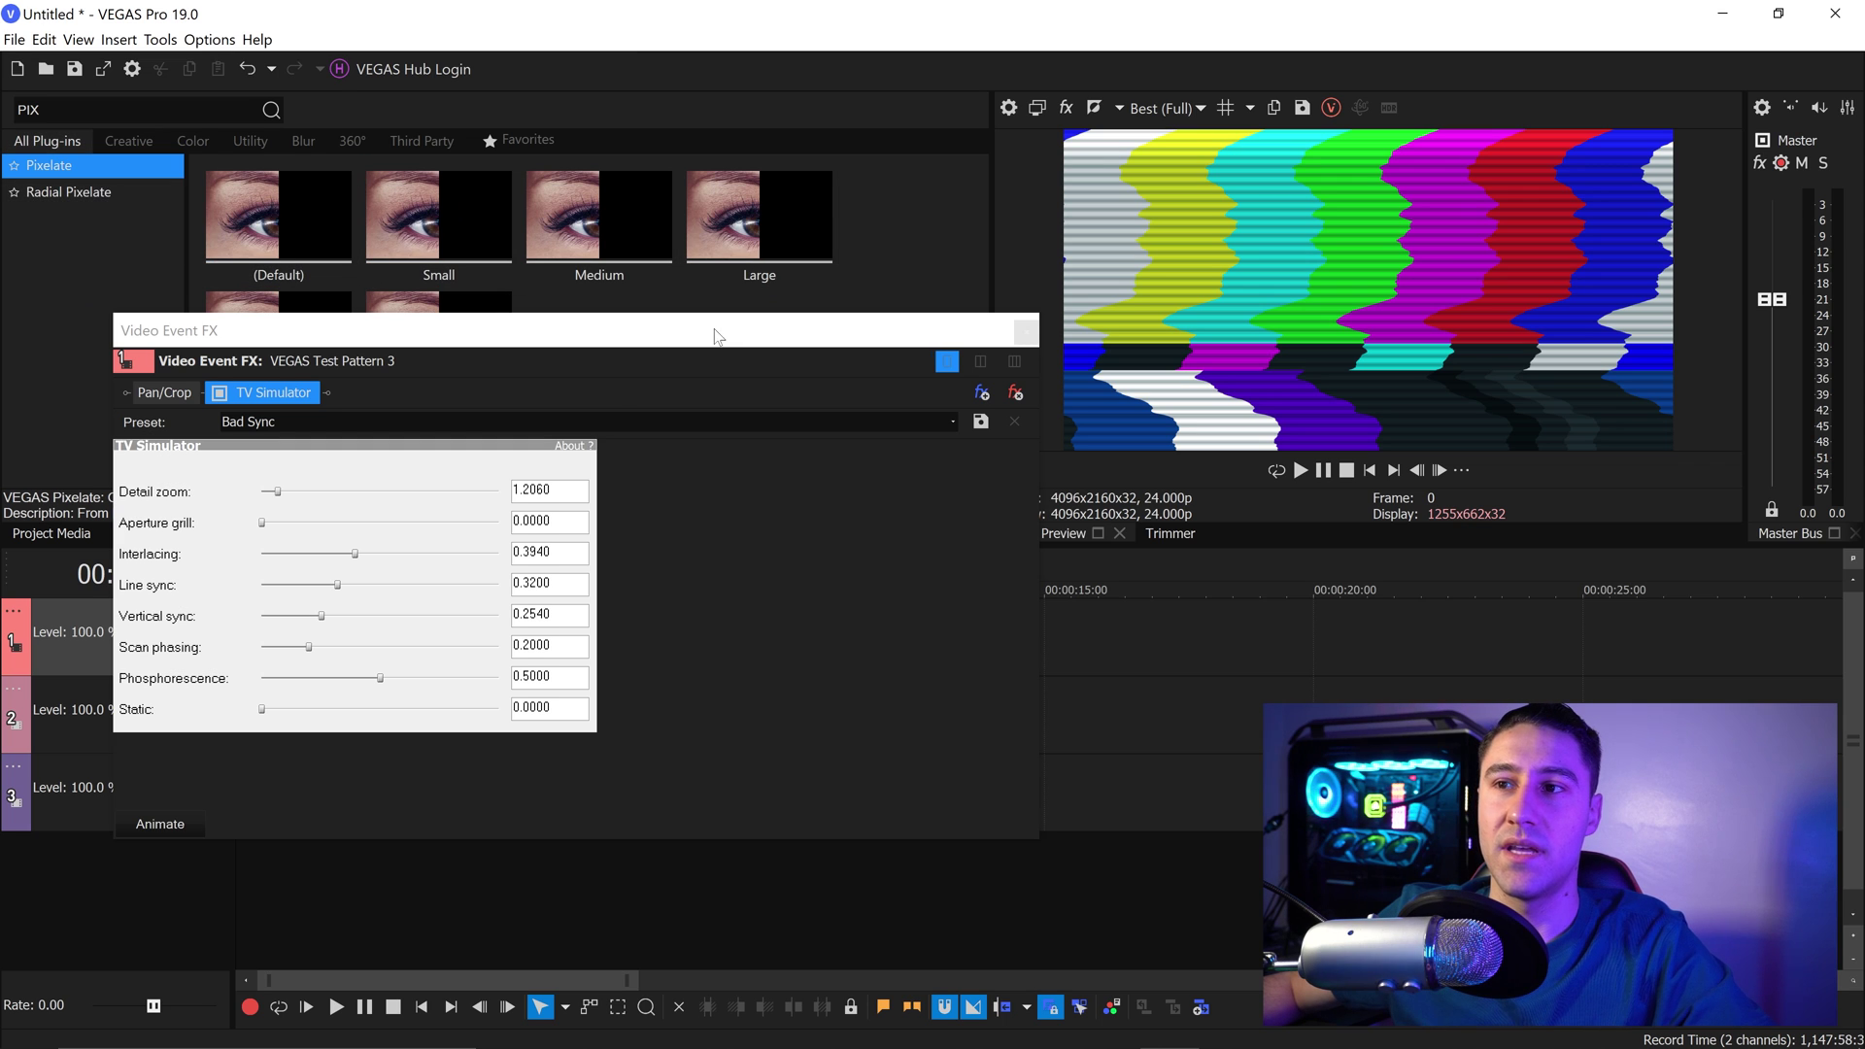
drag(714, 335, 696, 392)
drag(736, 203, 391, 443)
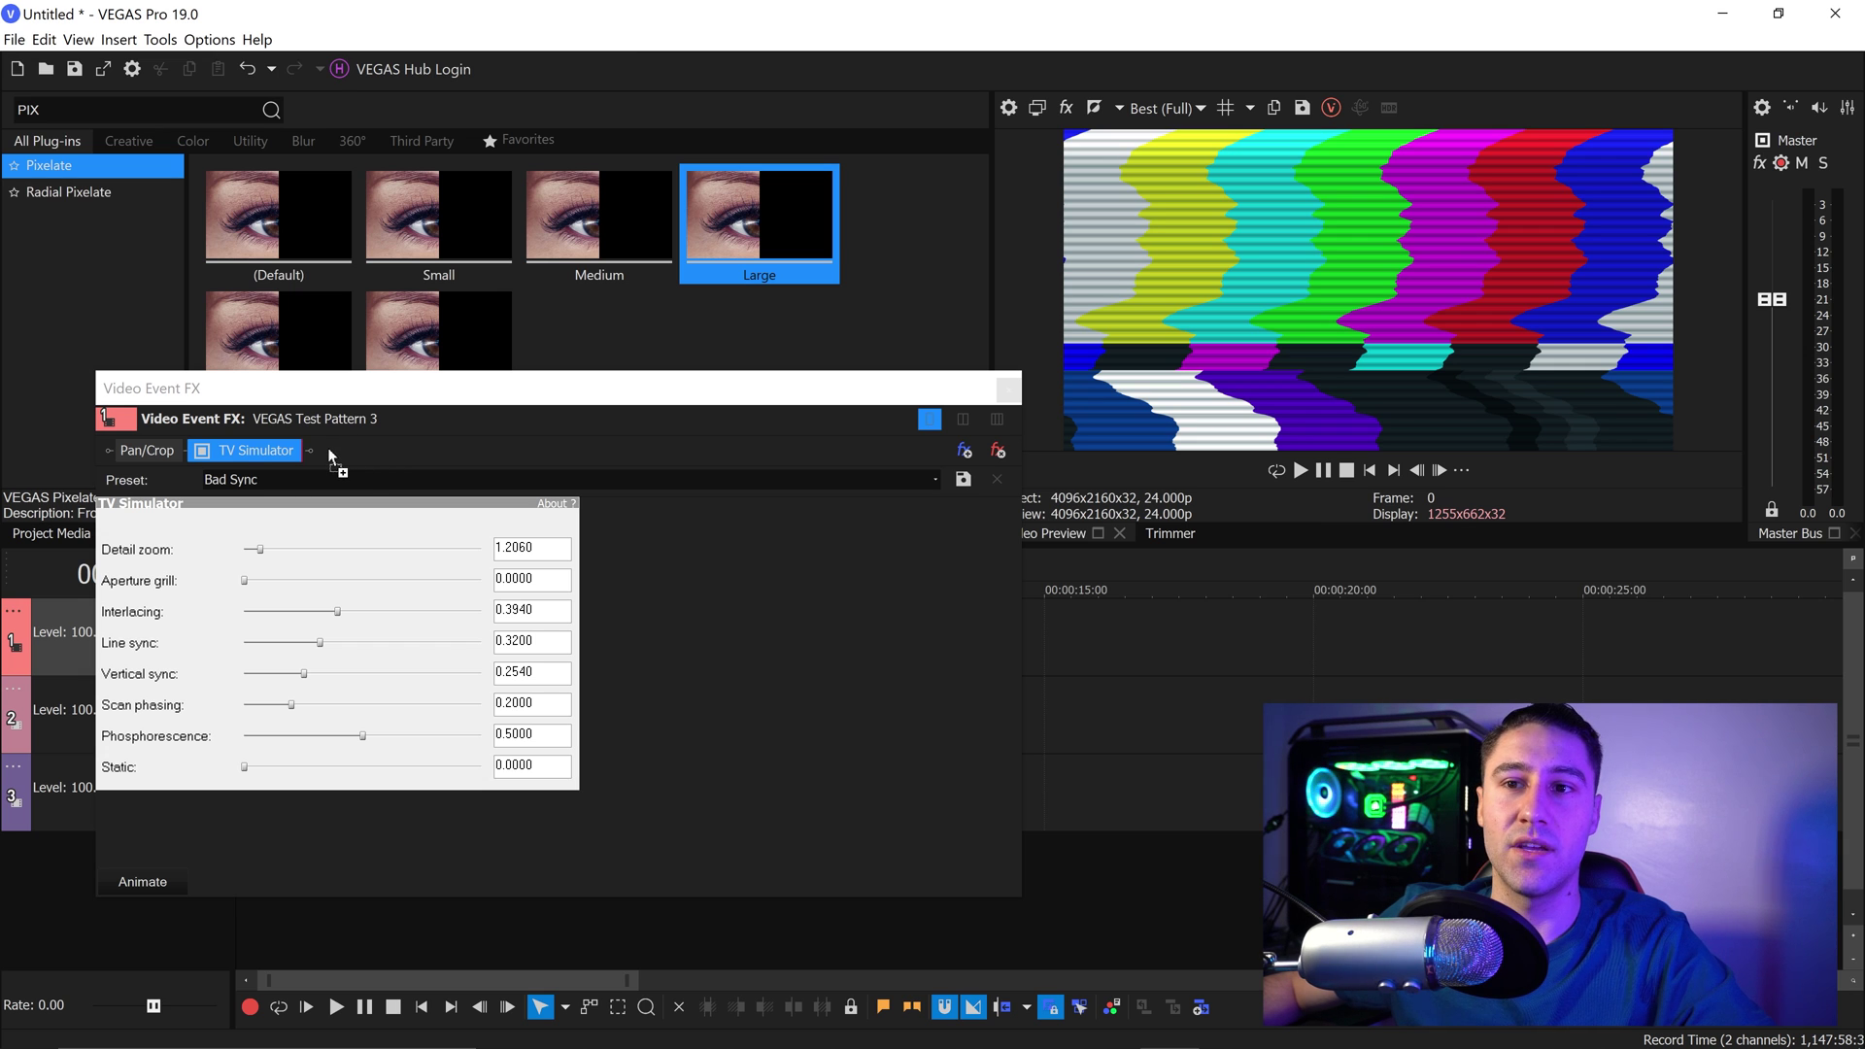
drag(329, 451, 341, 456)
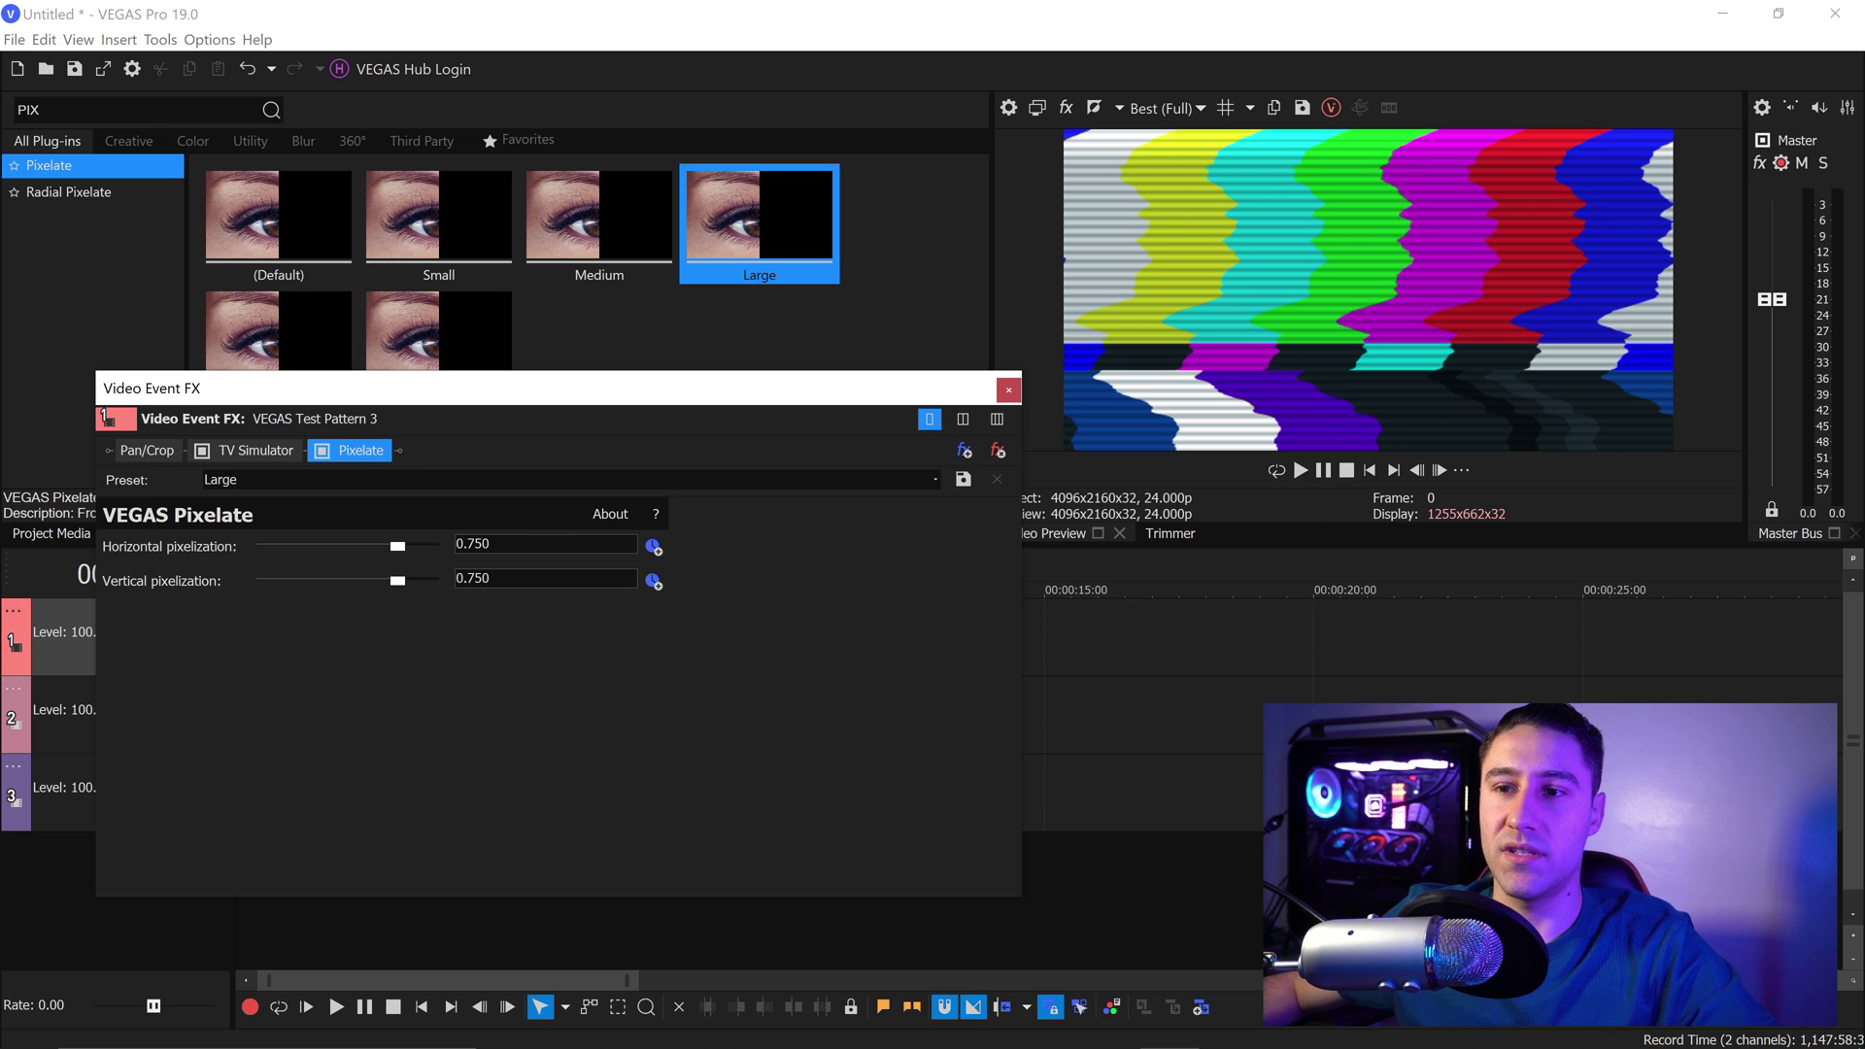
- Set Pixelate's horizontal pixelization to 0.977 and vertical pixelization to 0.871, and close the event effects window
text(977)
key(Tab)
key(BackSpace)
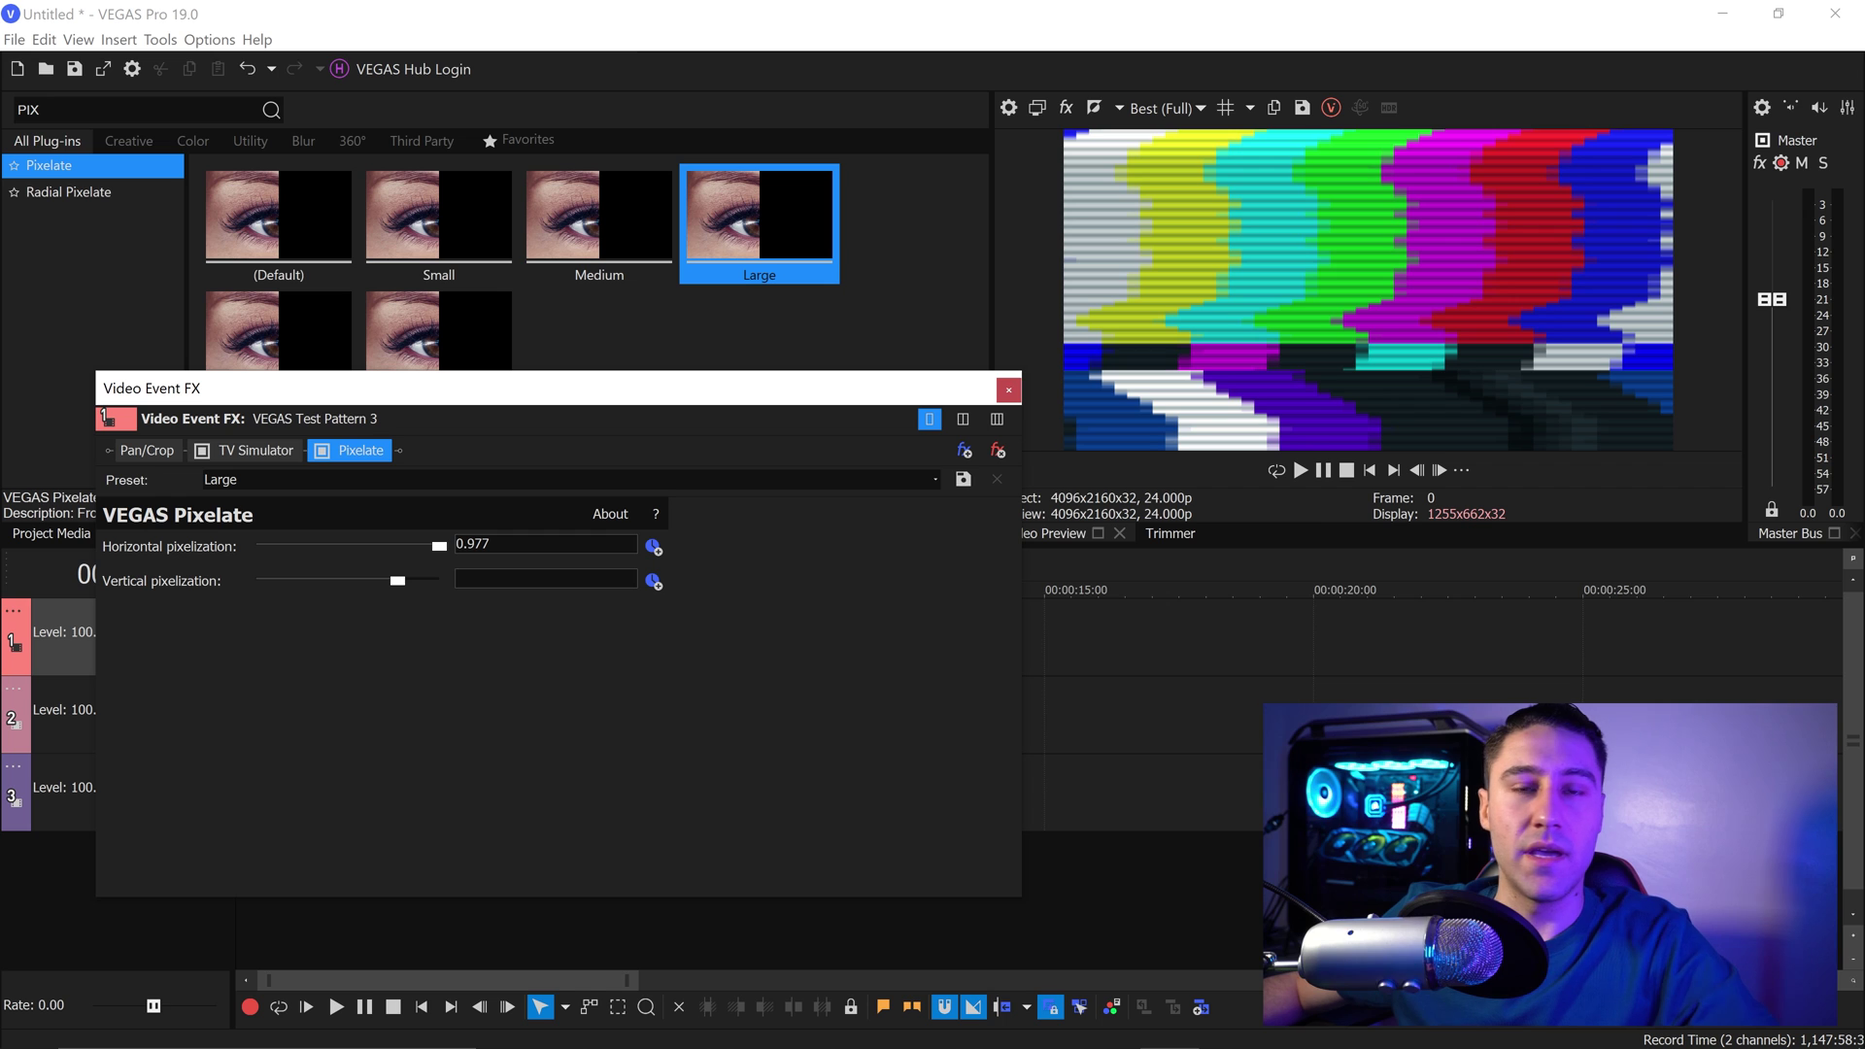
text(0)
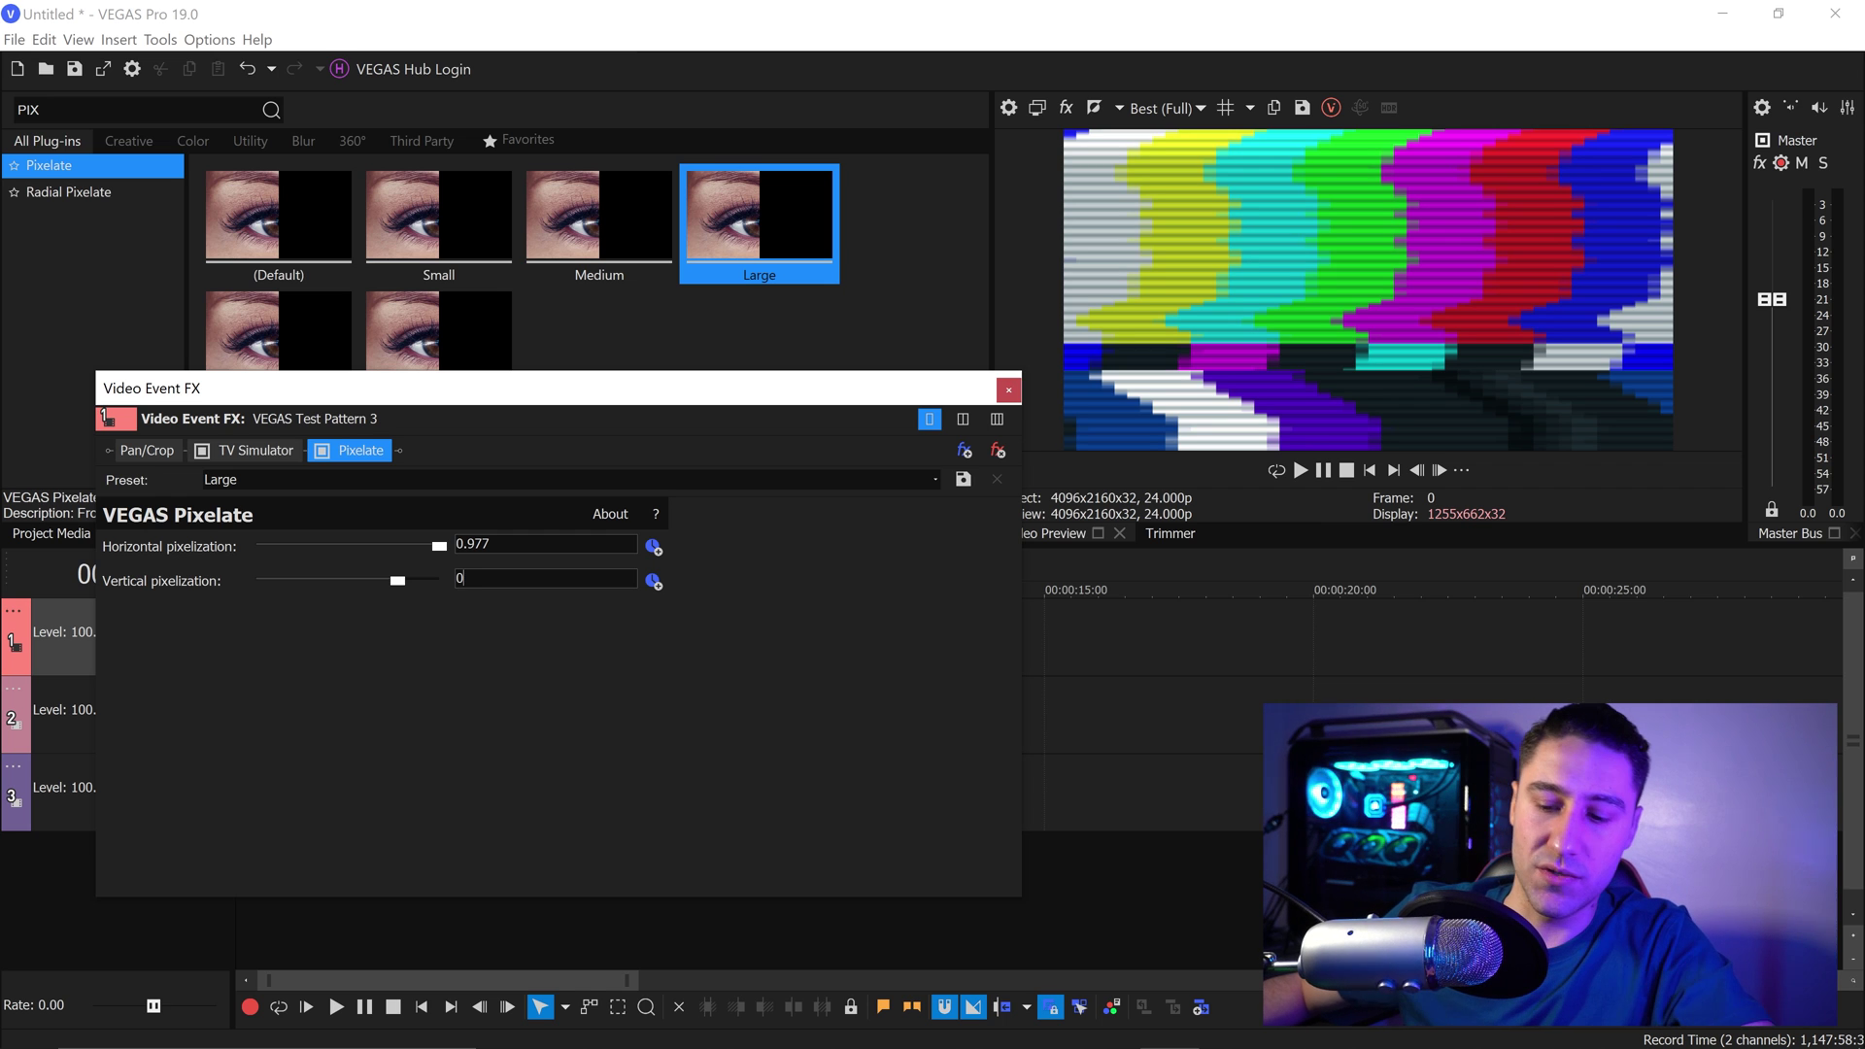
text(.871)
key(Return)
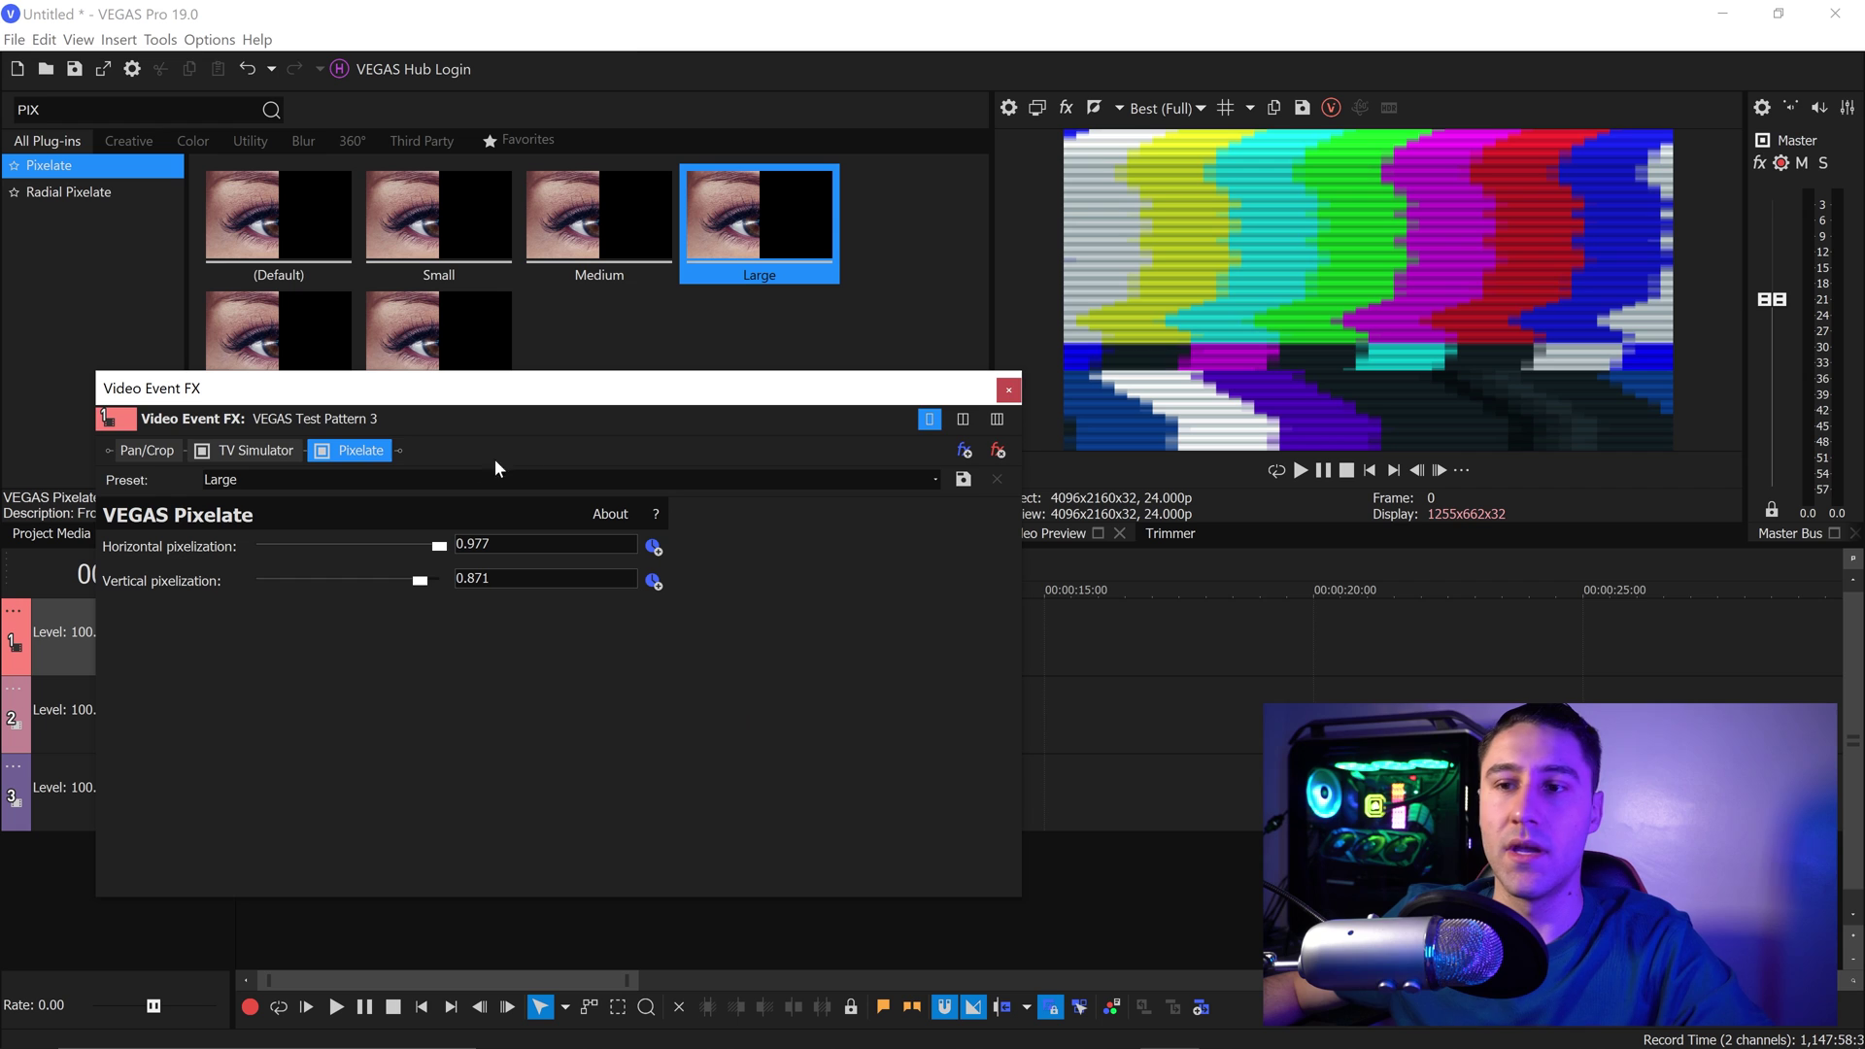
click(1008, 390)
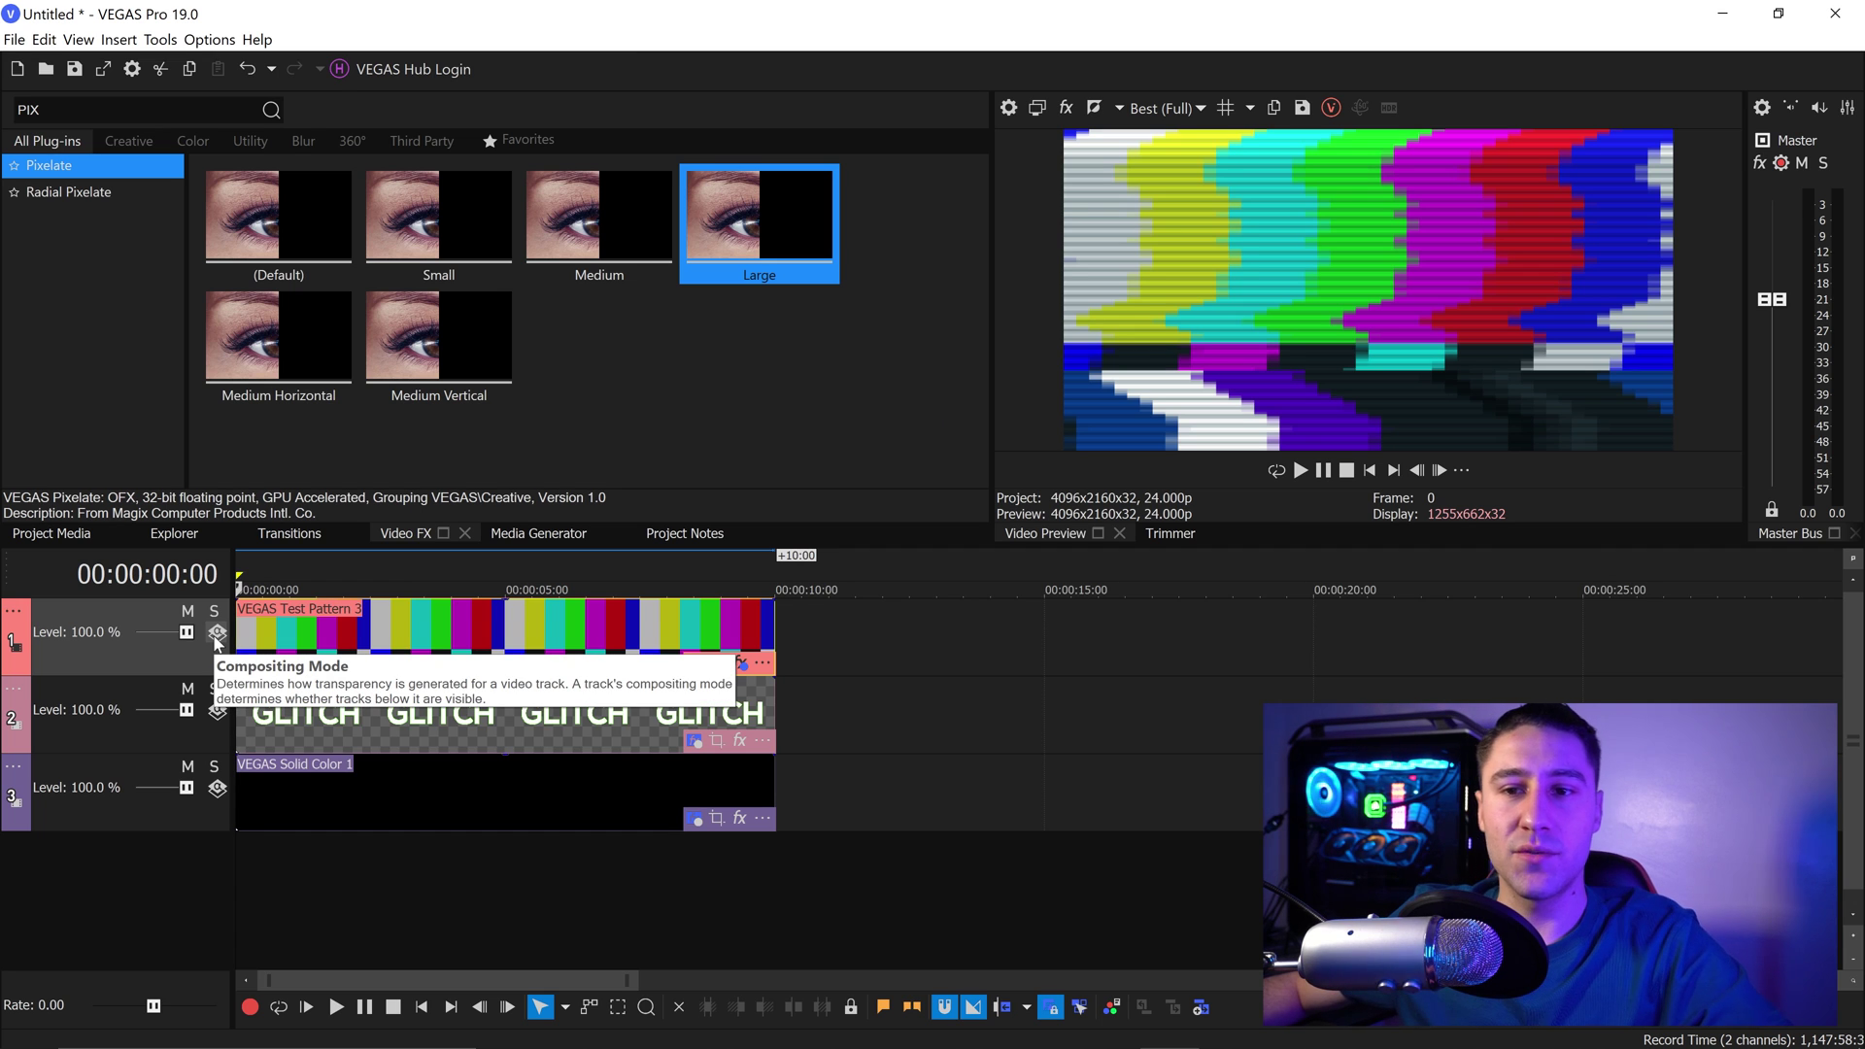
- Check that Compositing Mode is among the controls enabled for the video track headers
click(17, 610)
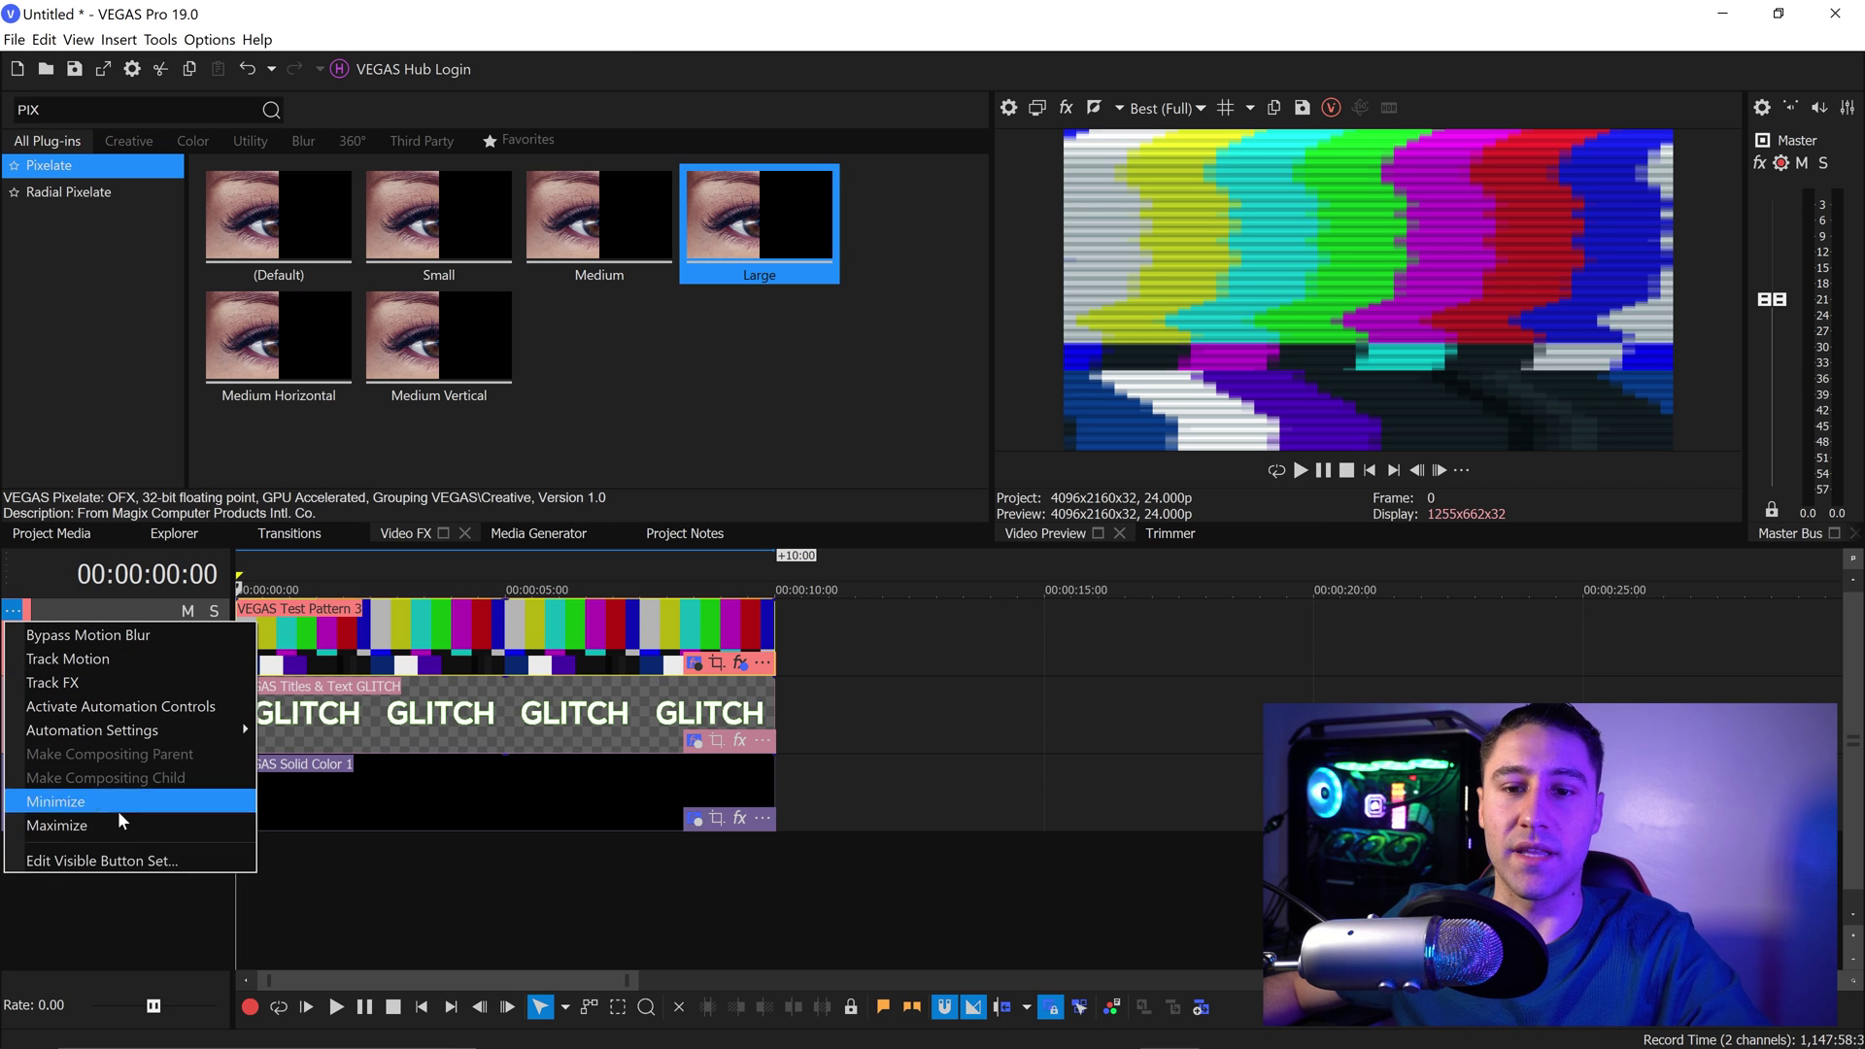
click(107, 862)
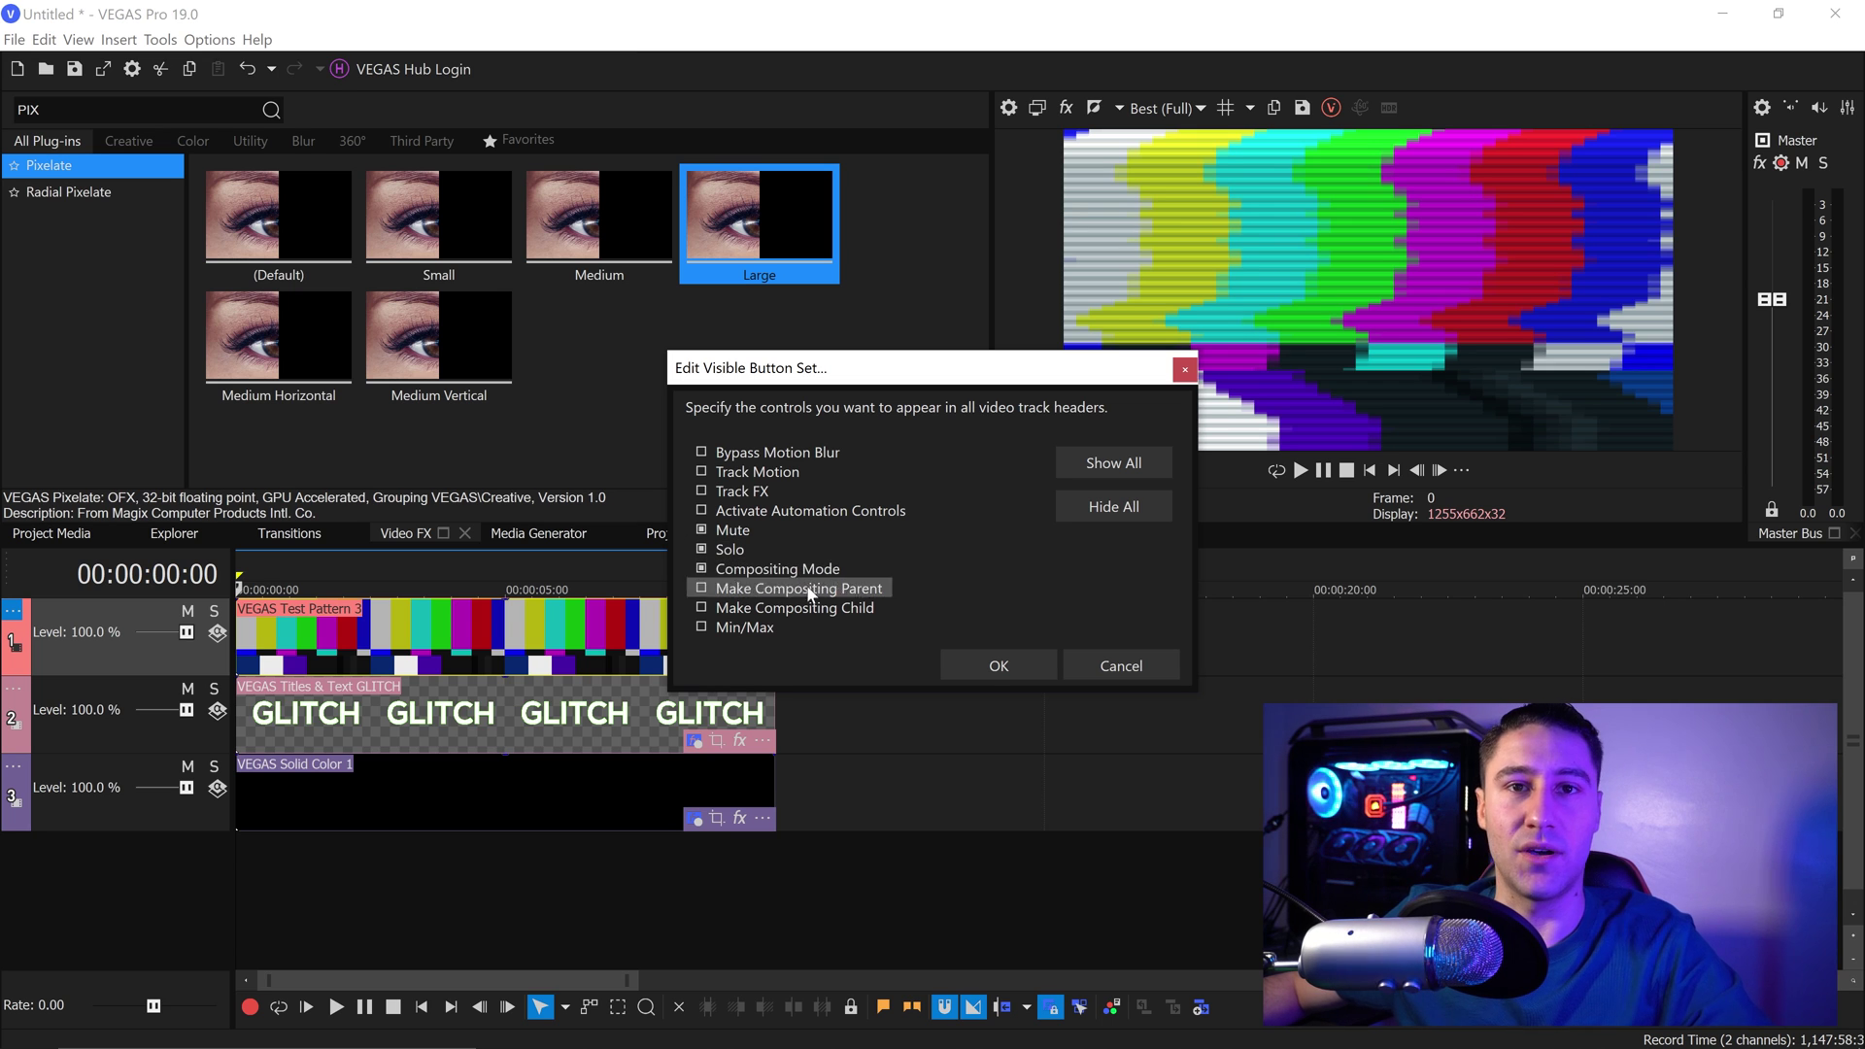
click(977, 667)
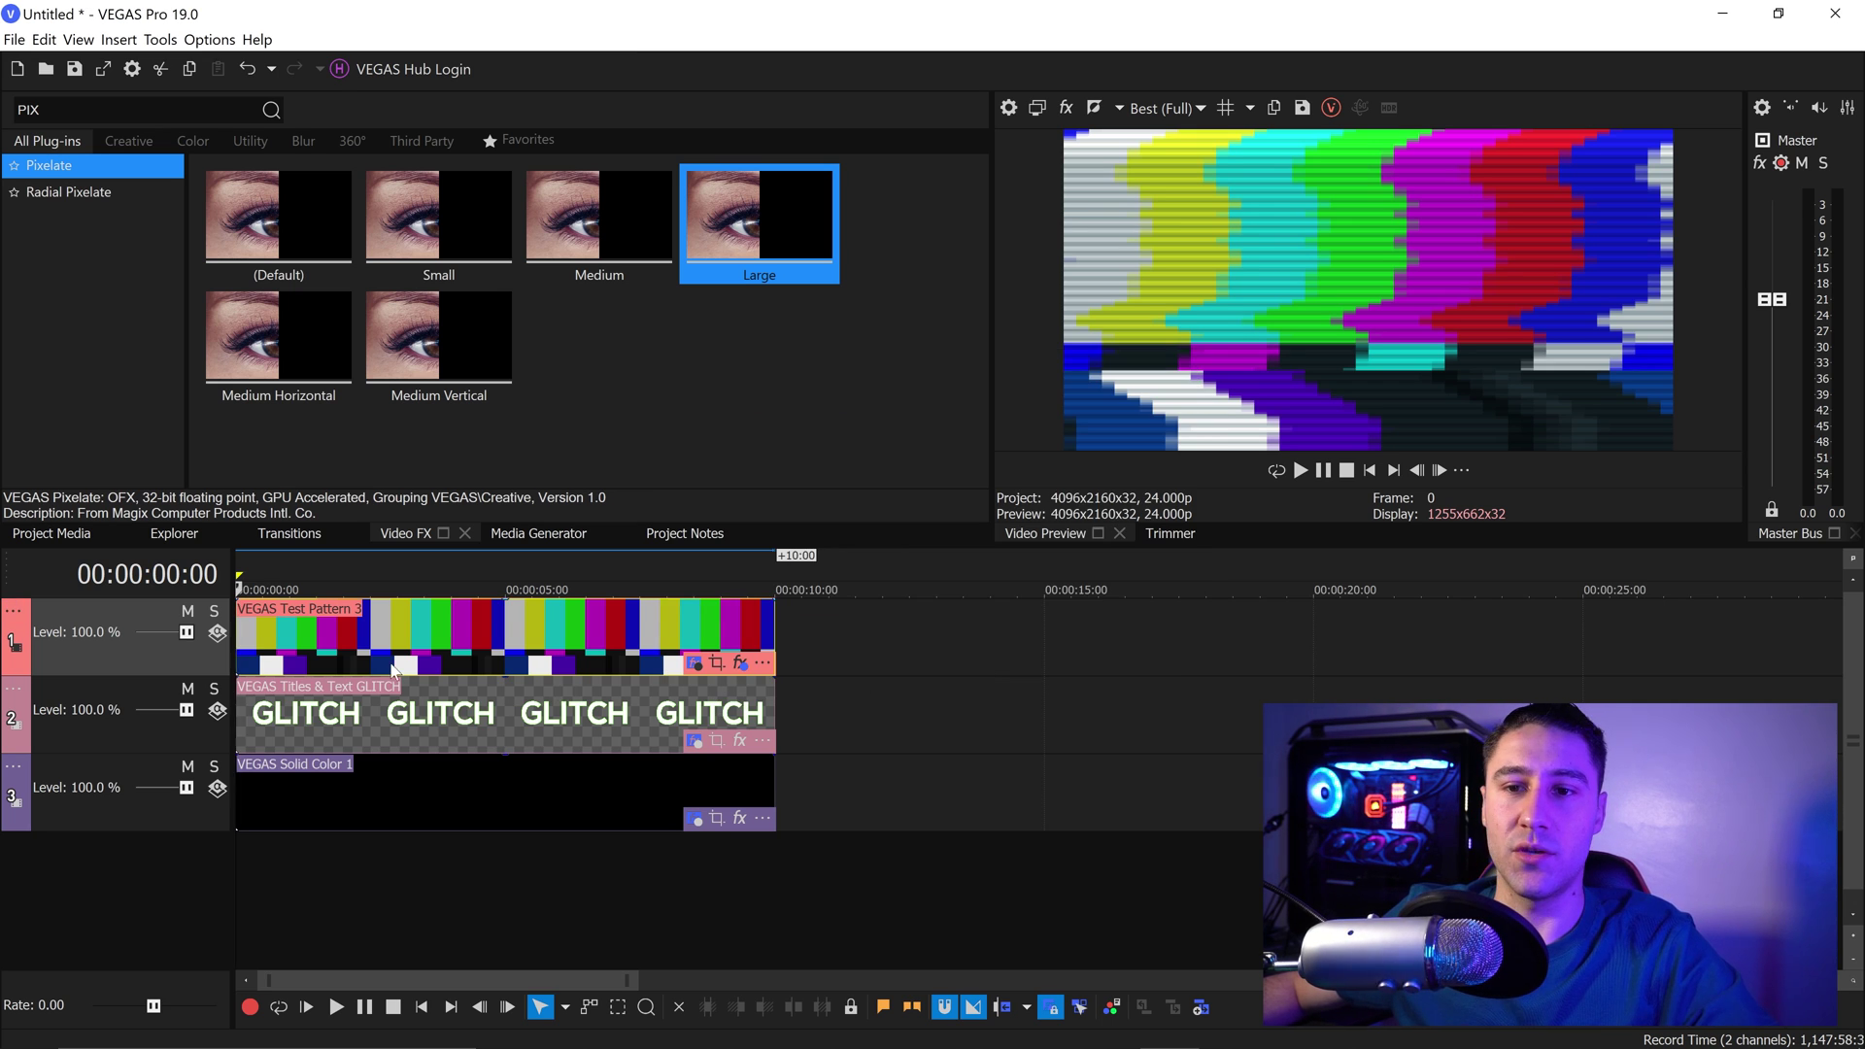
- Give the test pattern track a custom compositing mode using the Displacement Map plug-in
click(217, 633)
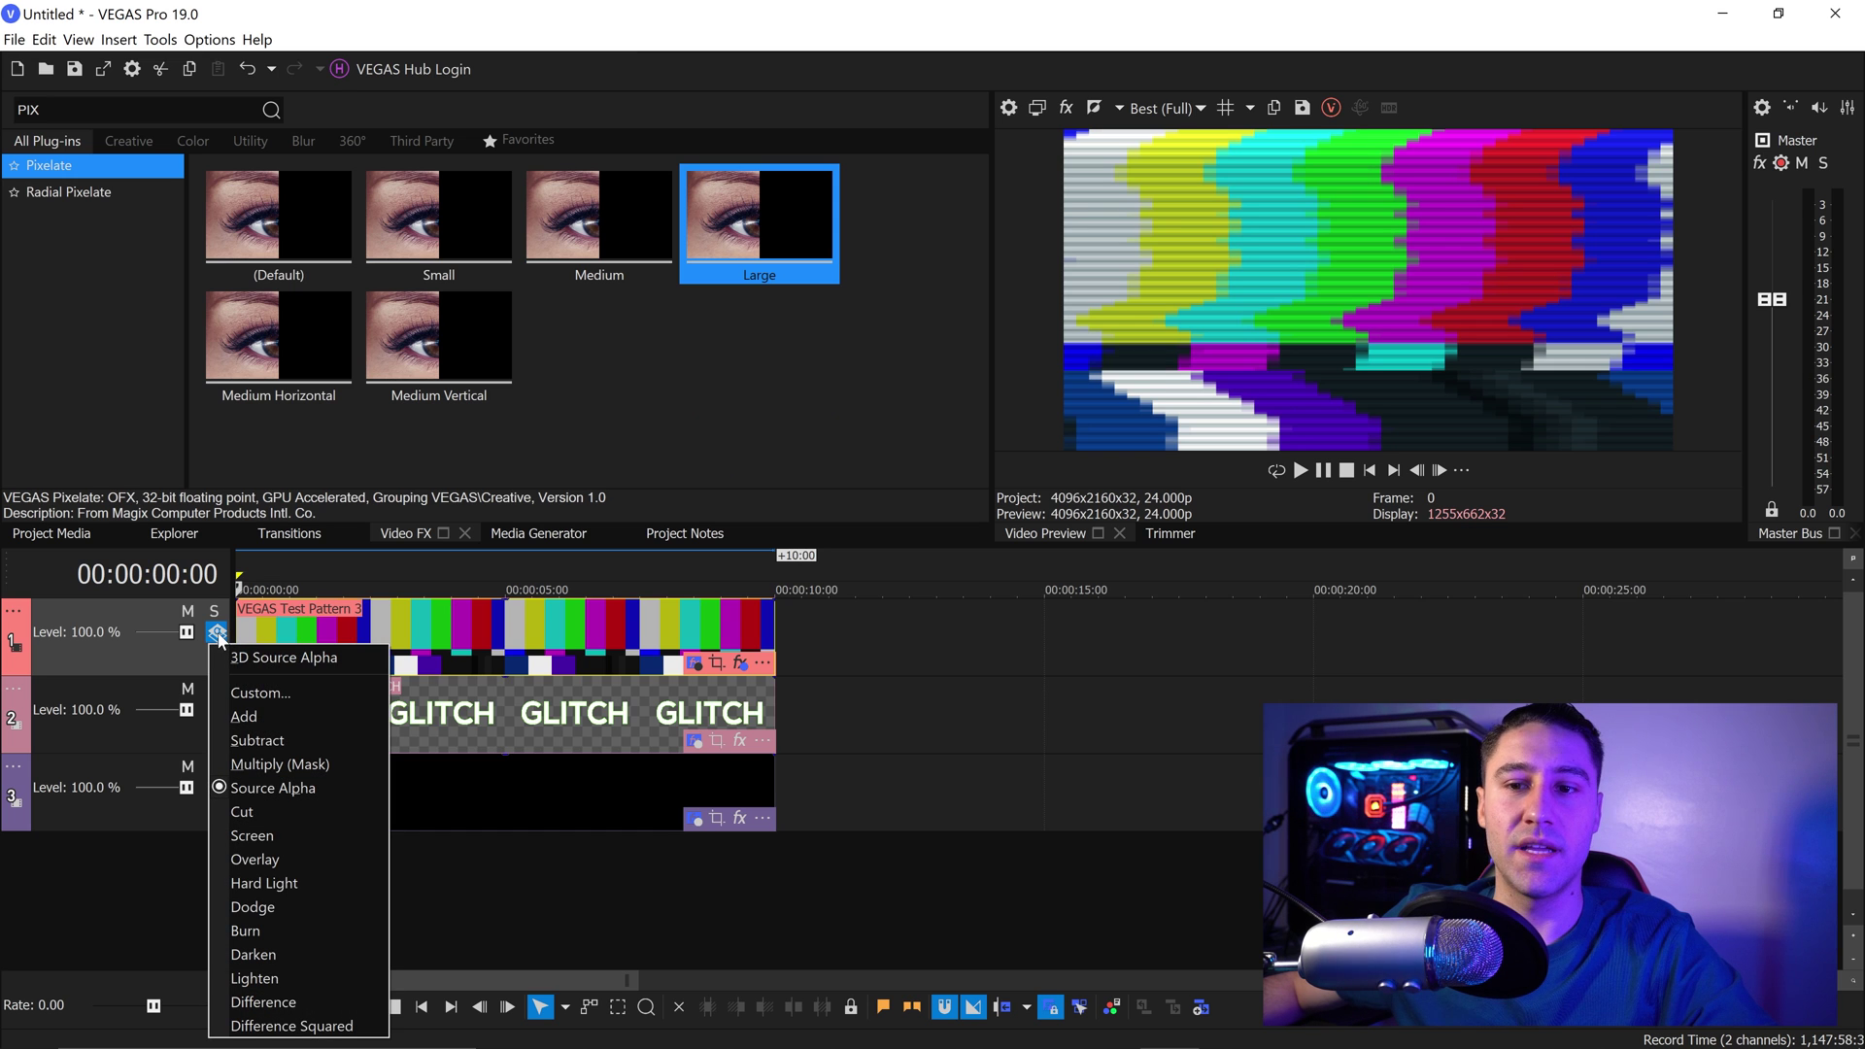
click(255, 693)
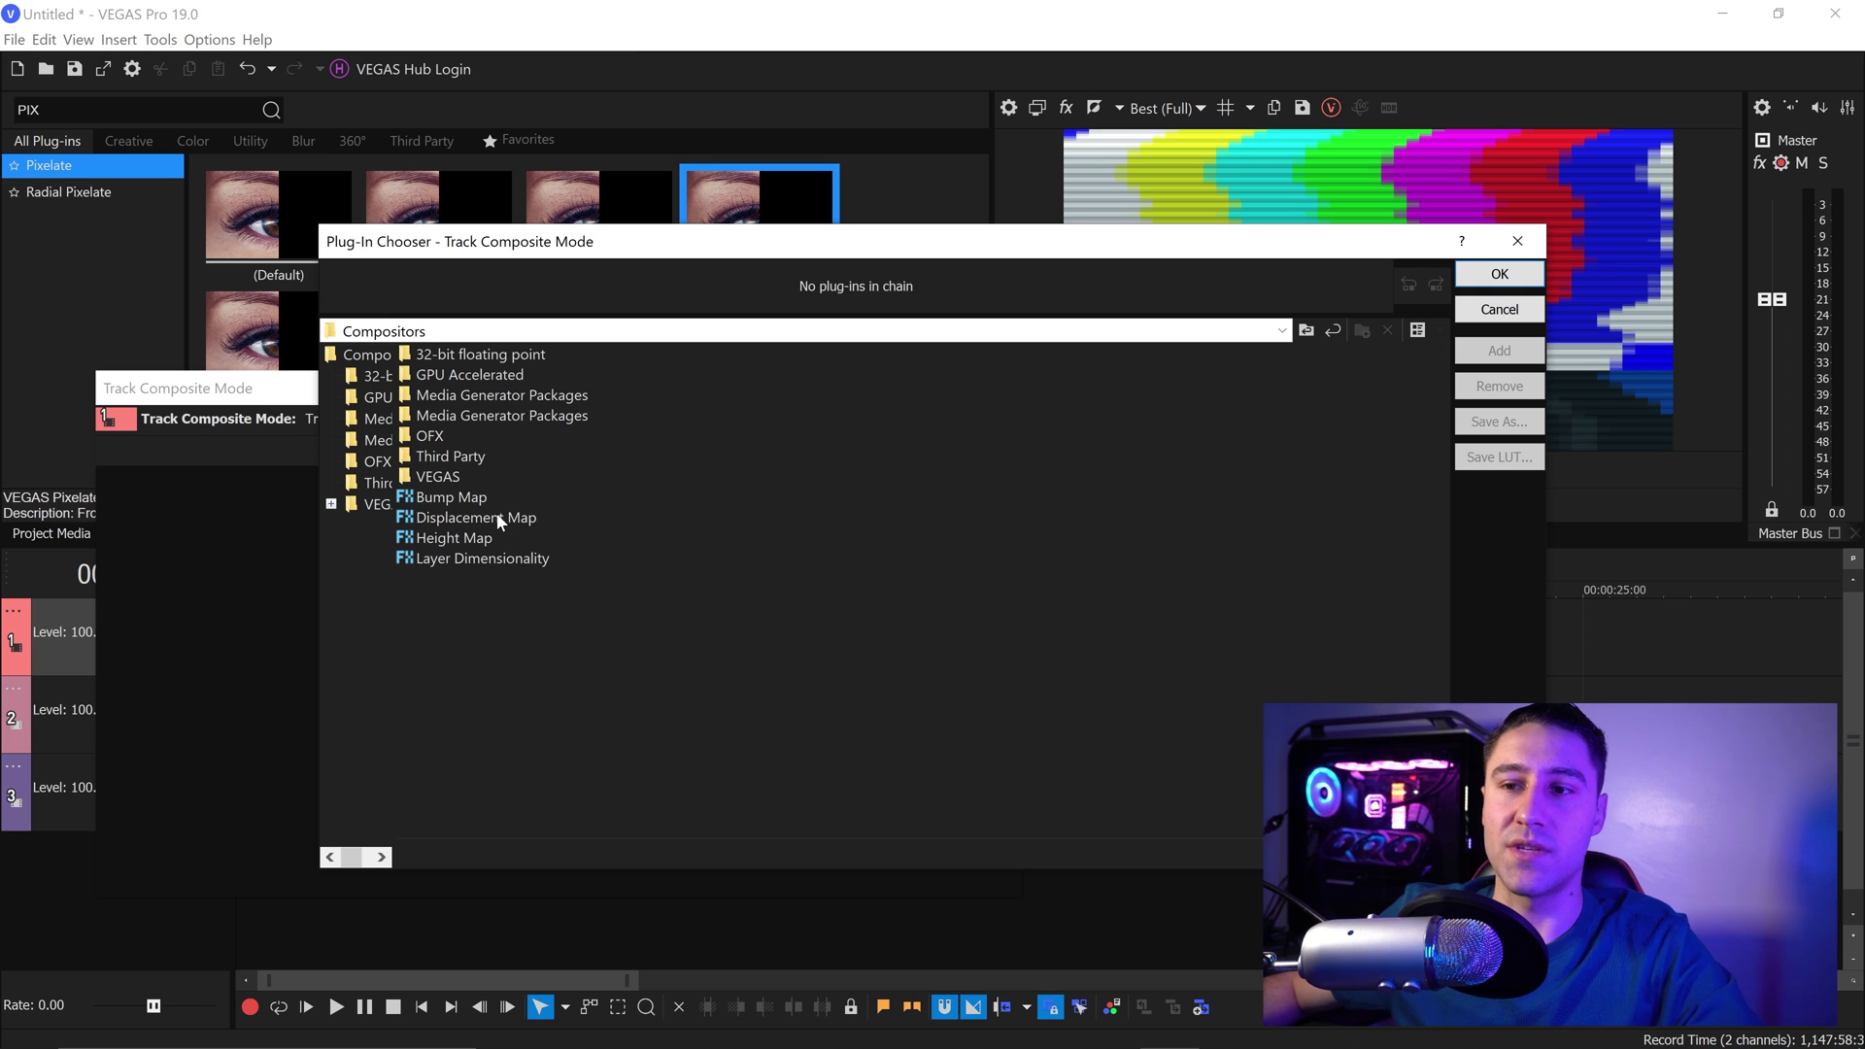
click(496, 518)
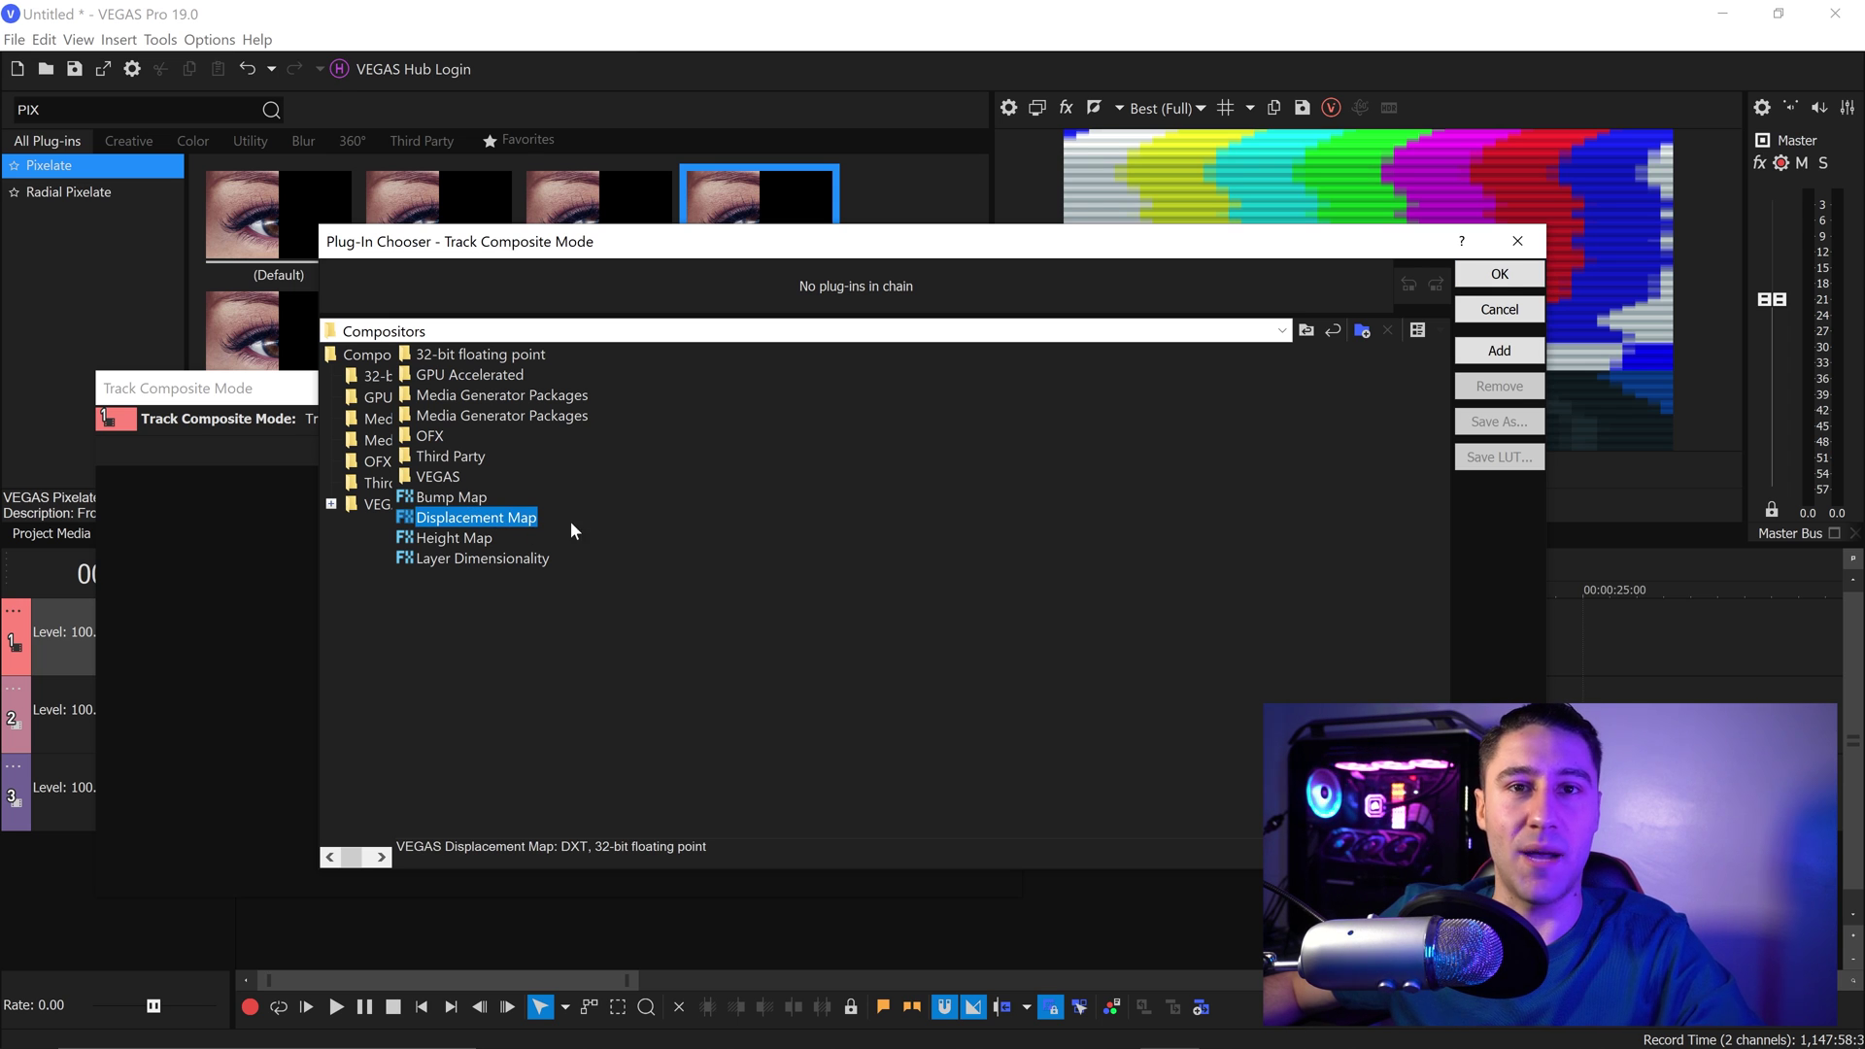
click(1500, 276)
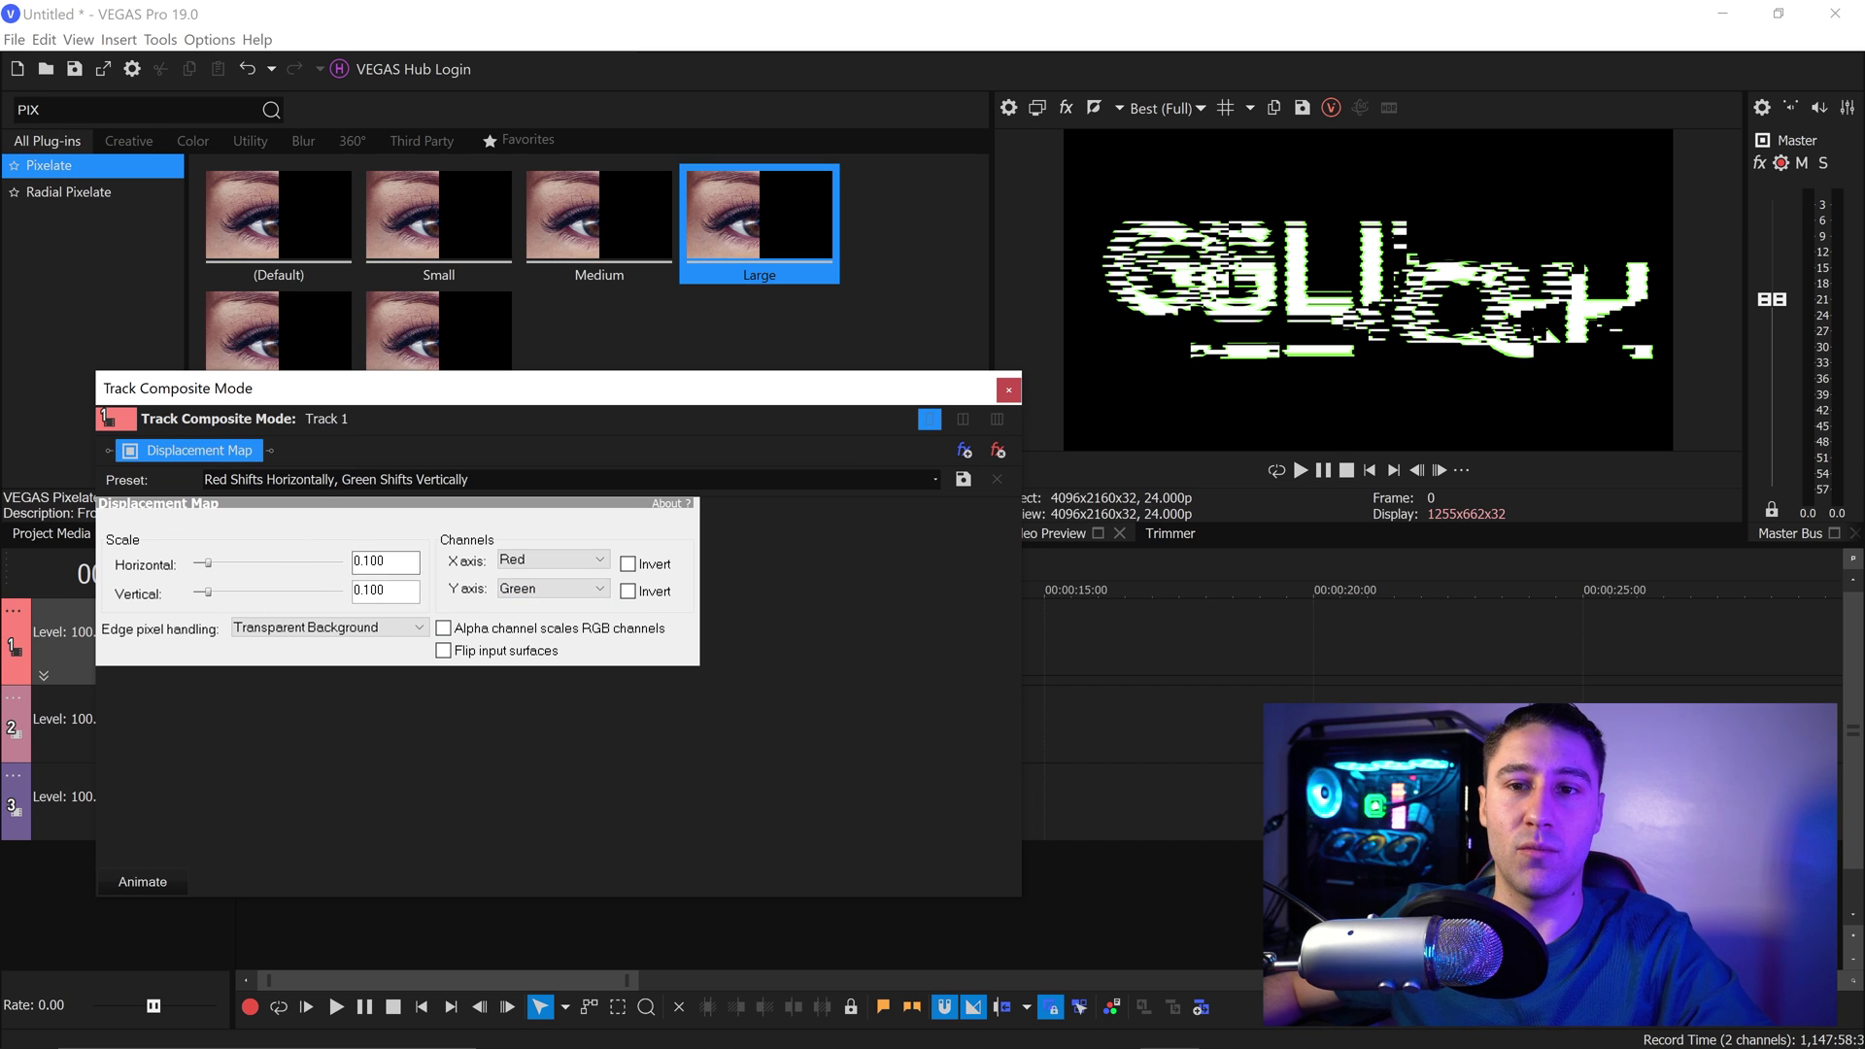
- Set the Displacement Map's vertical scale to 0.317 and close the track composite settings
key(ctrl+a)
text(0)
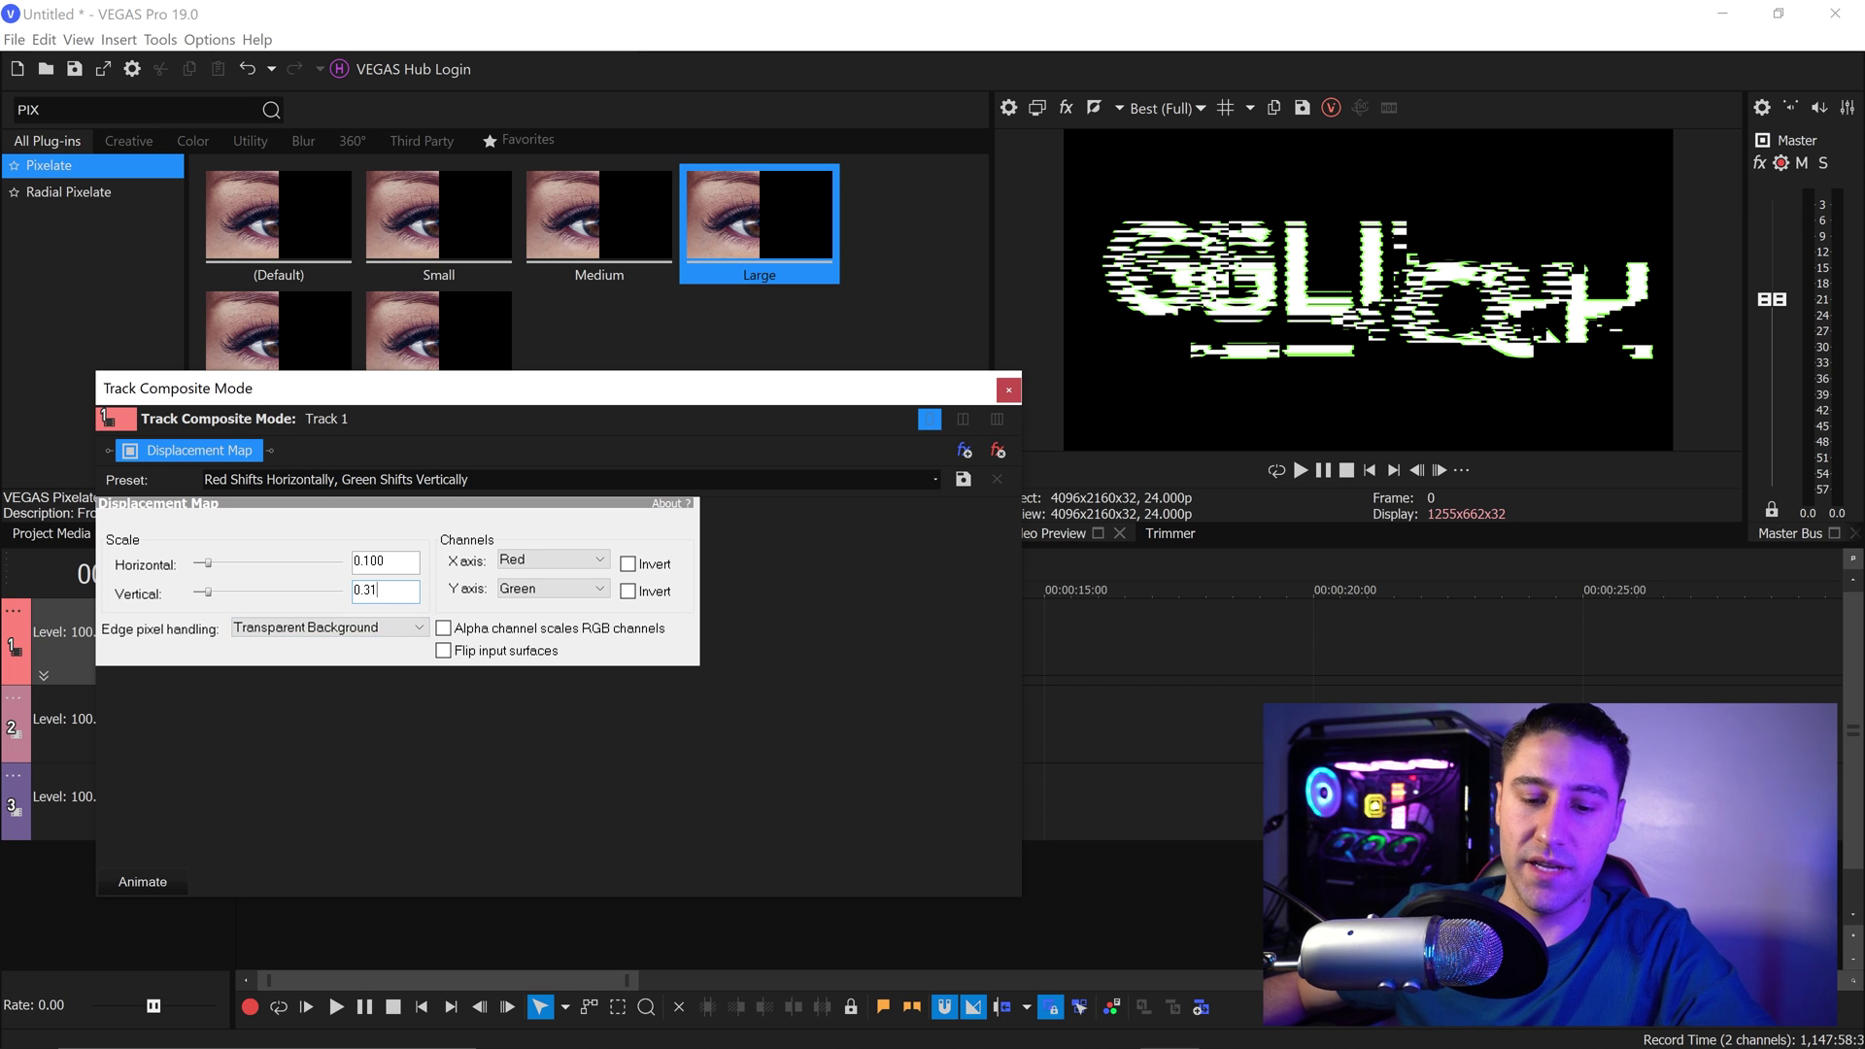
text(.317)
click(356, 561)
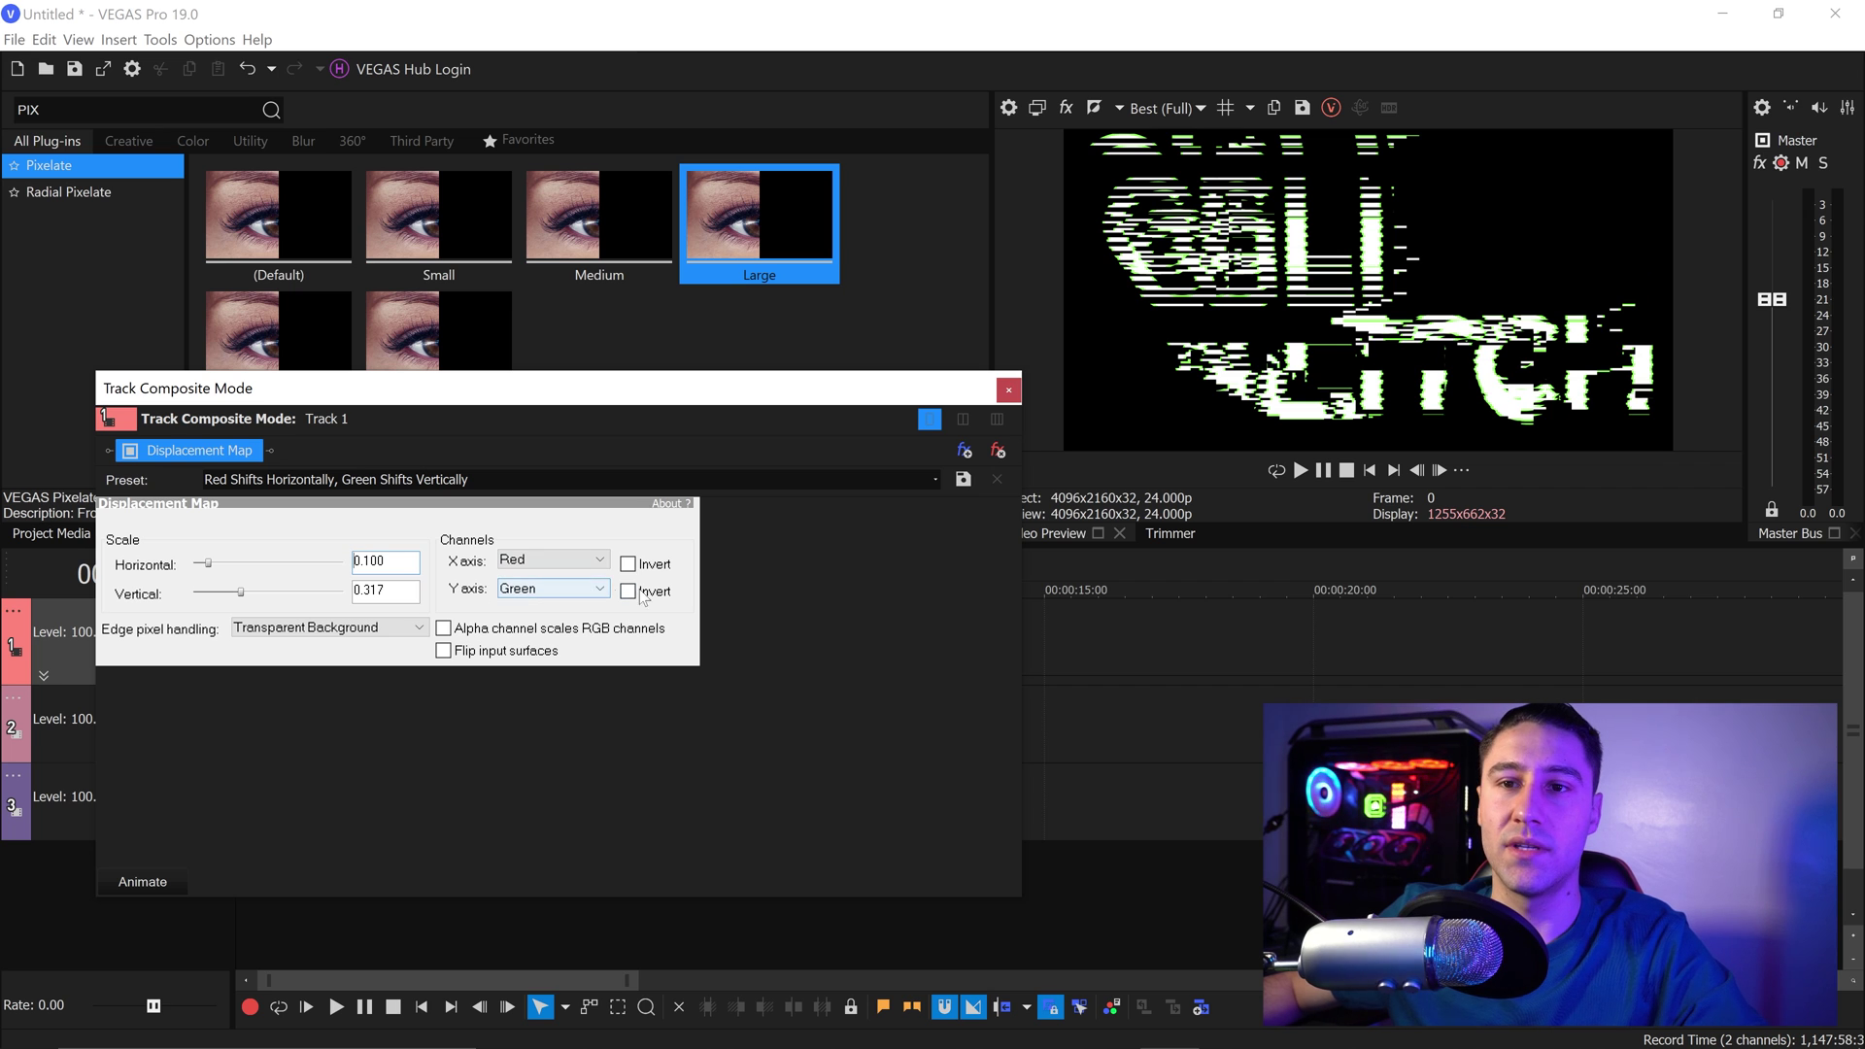
click(1008, 390)
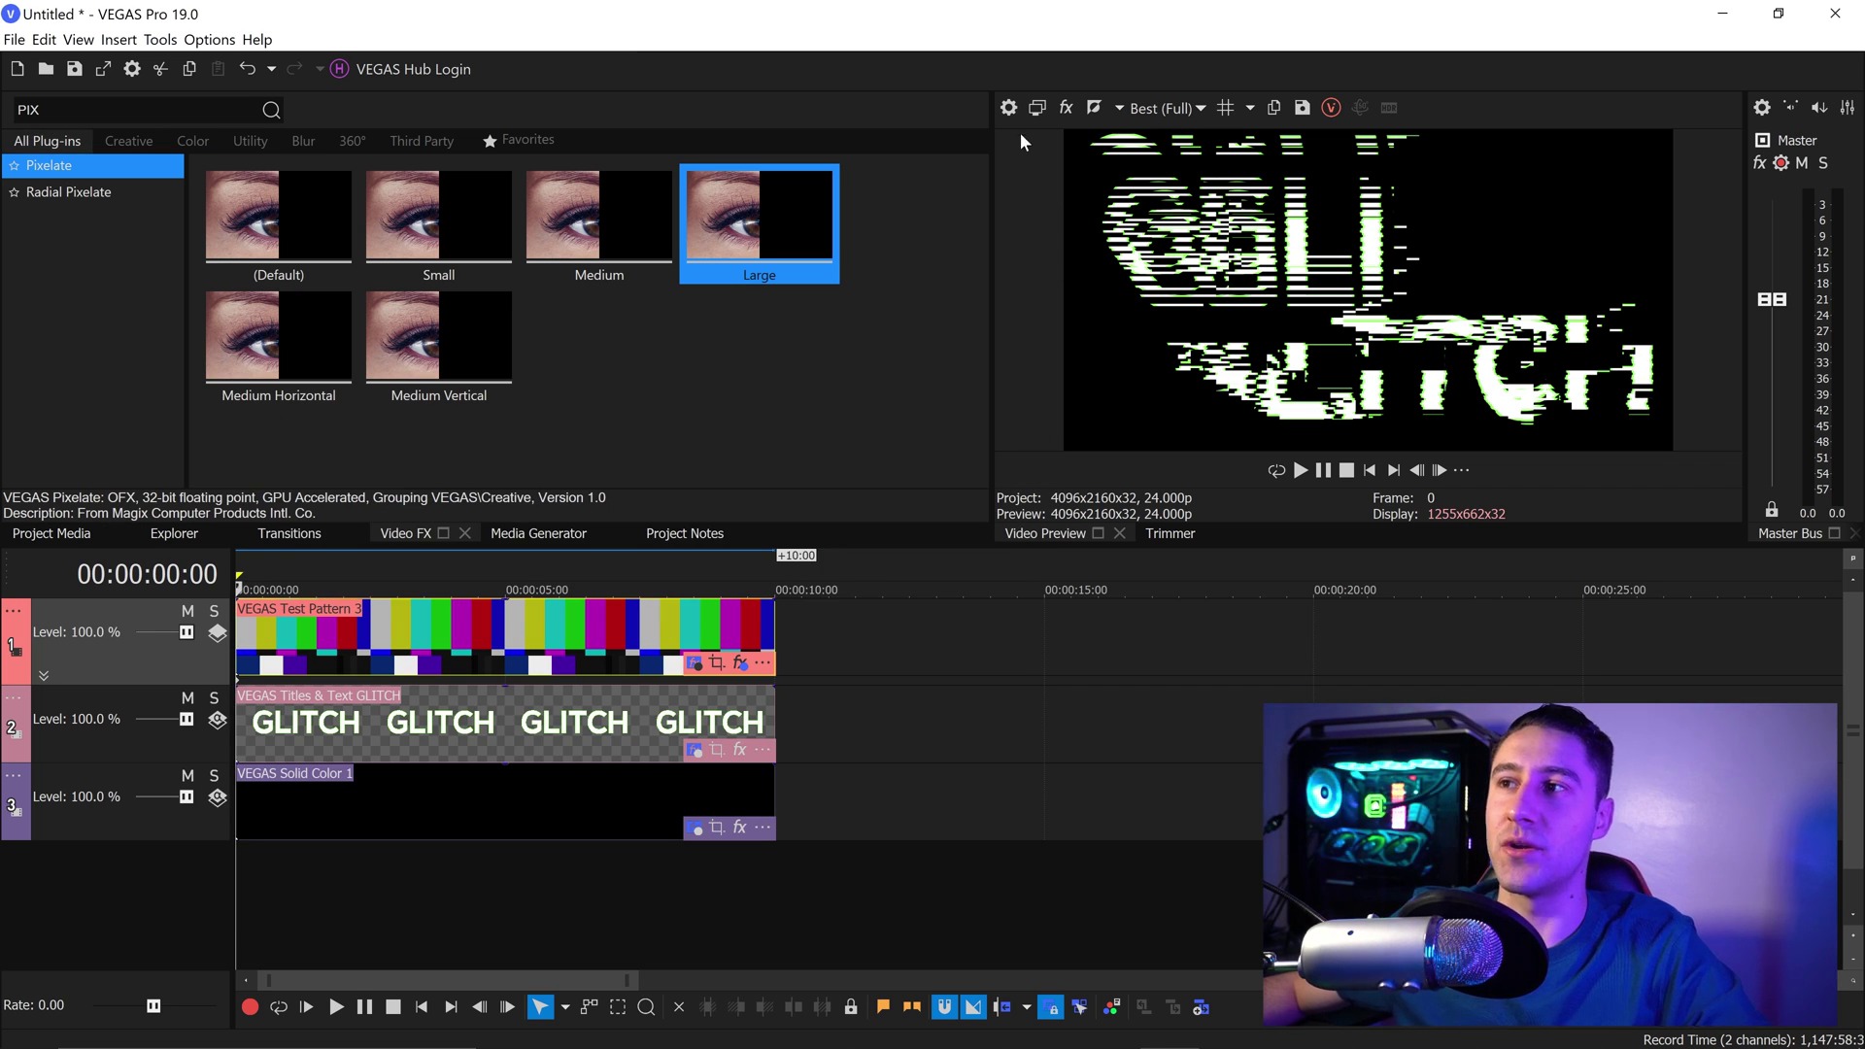
- Set the project's stereoscopic 3D mode to Anaglyphic (red/cyan) and apply the project properties
click(1009, 108)
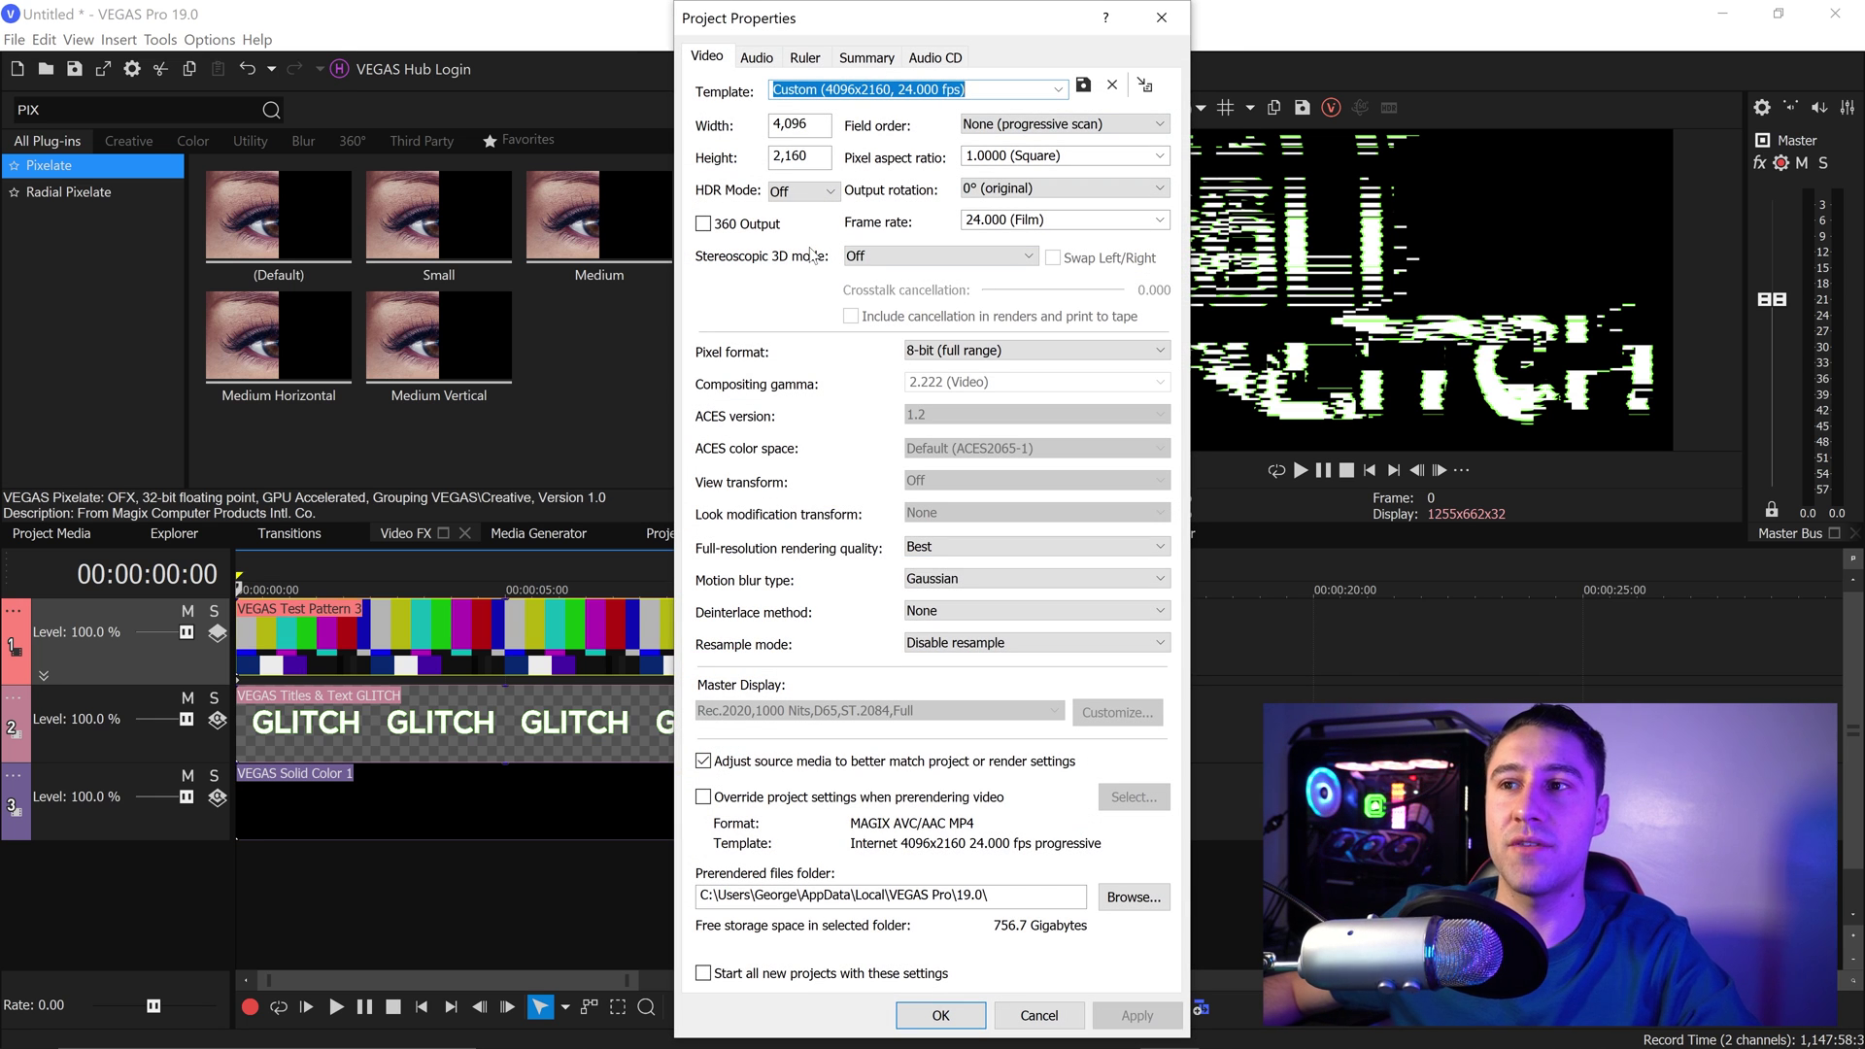
click(904, 257)
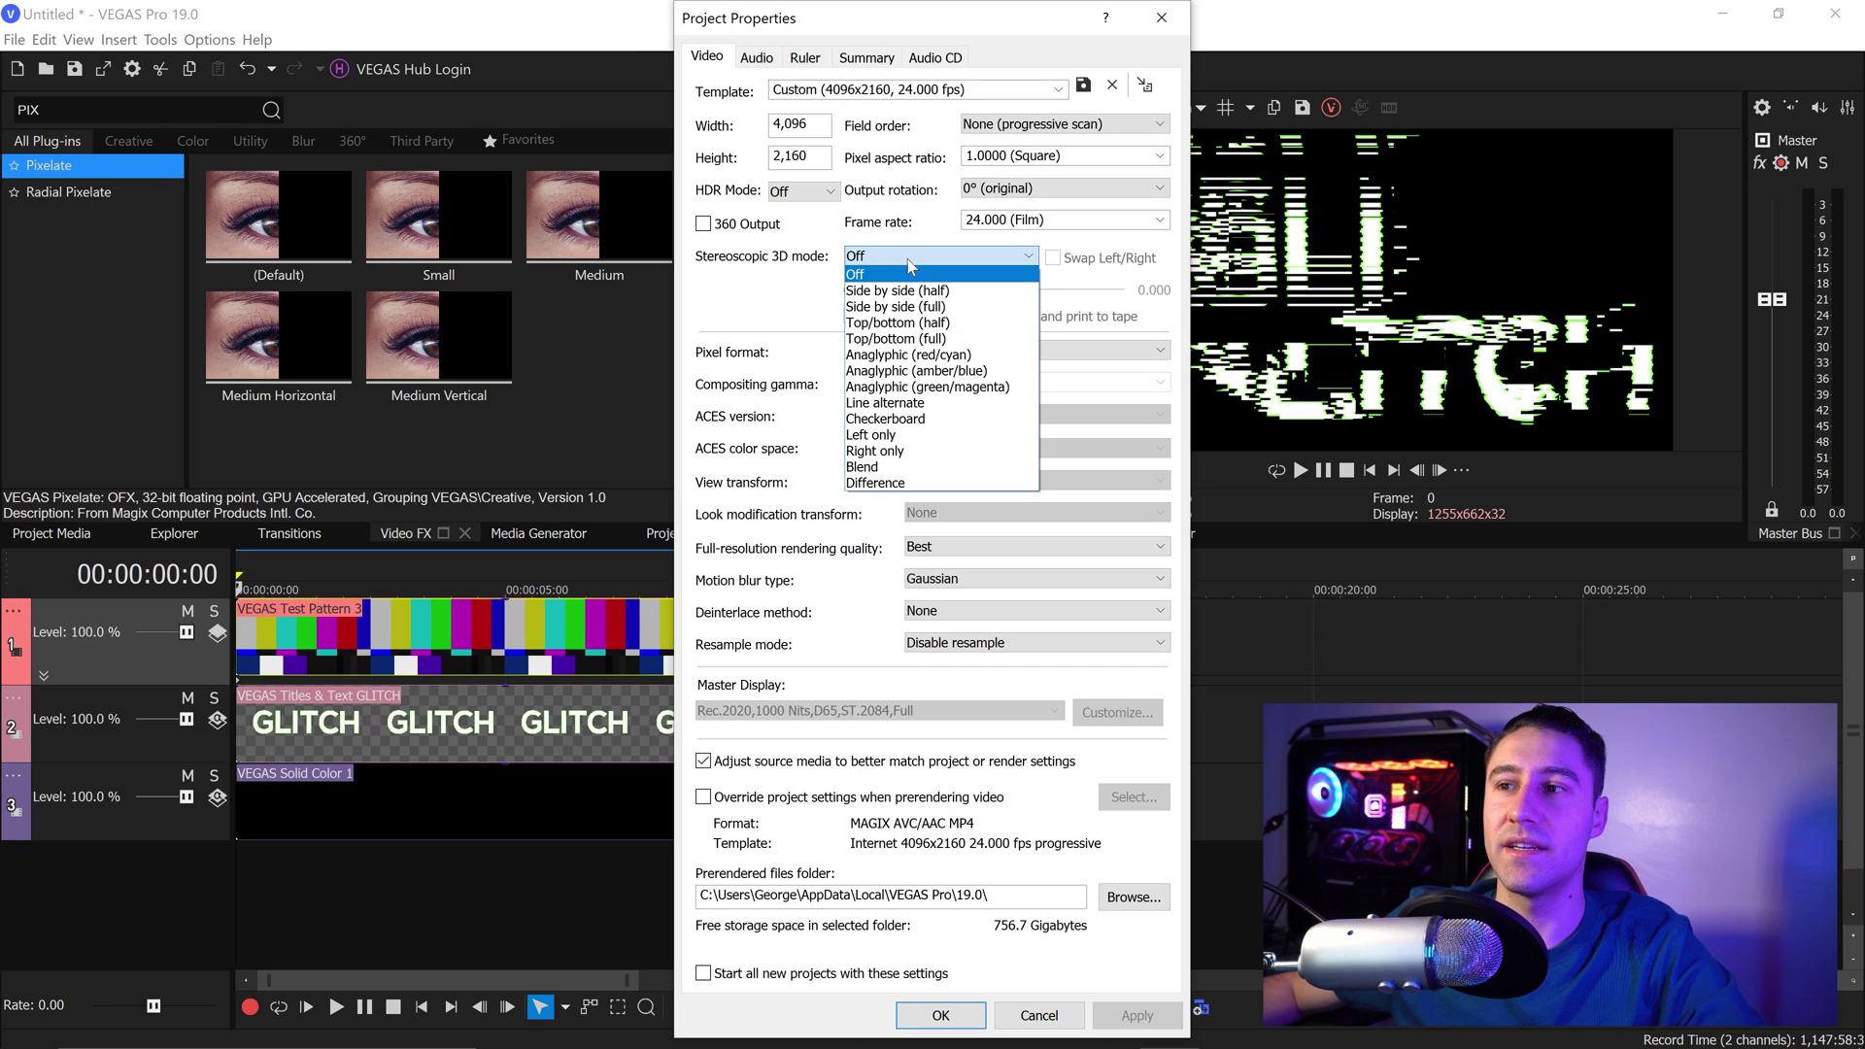
click(933, 355)
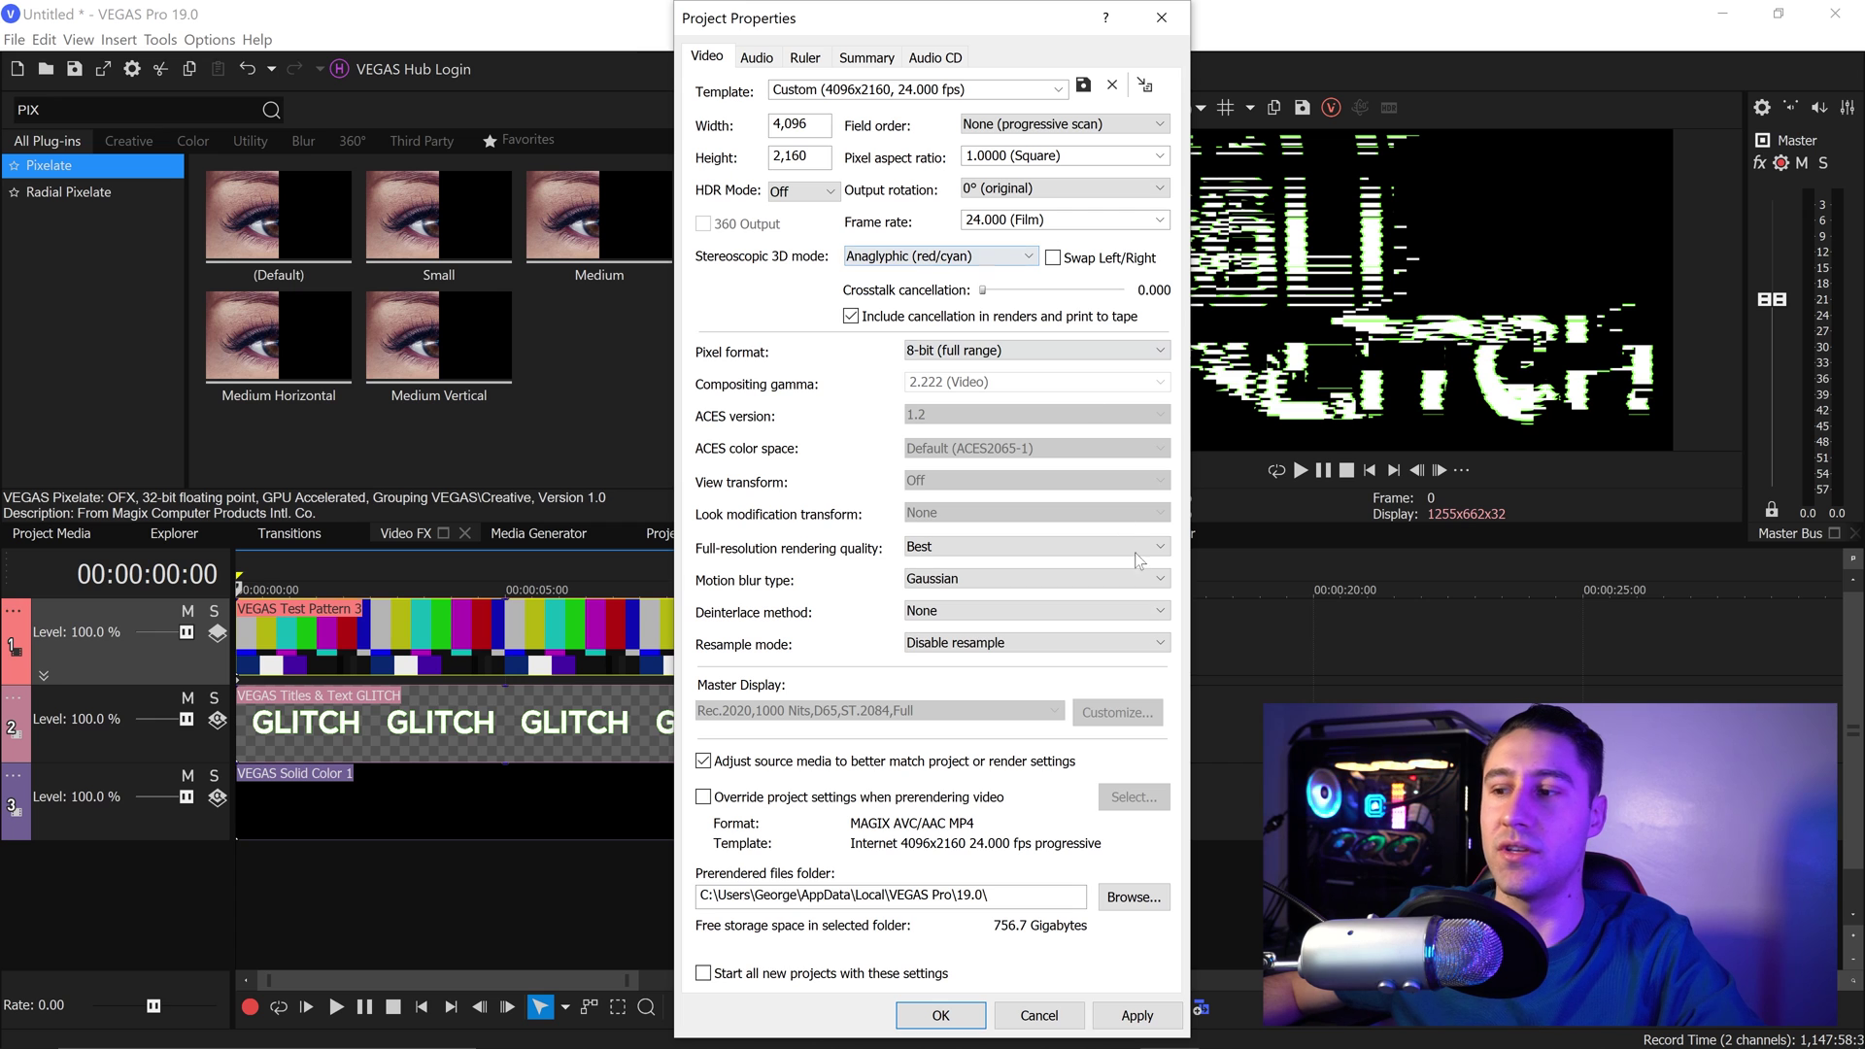
click(1135, 1015)
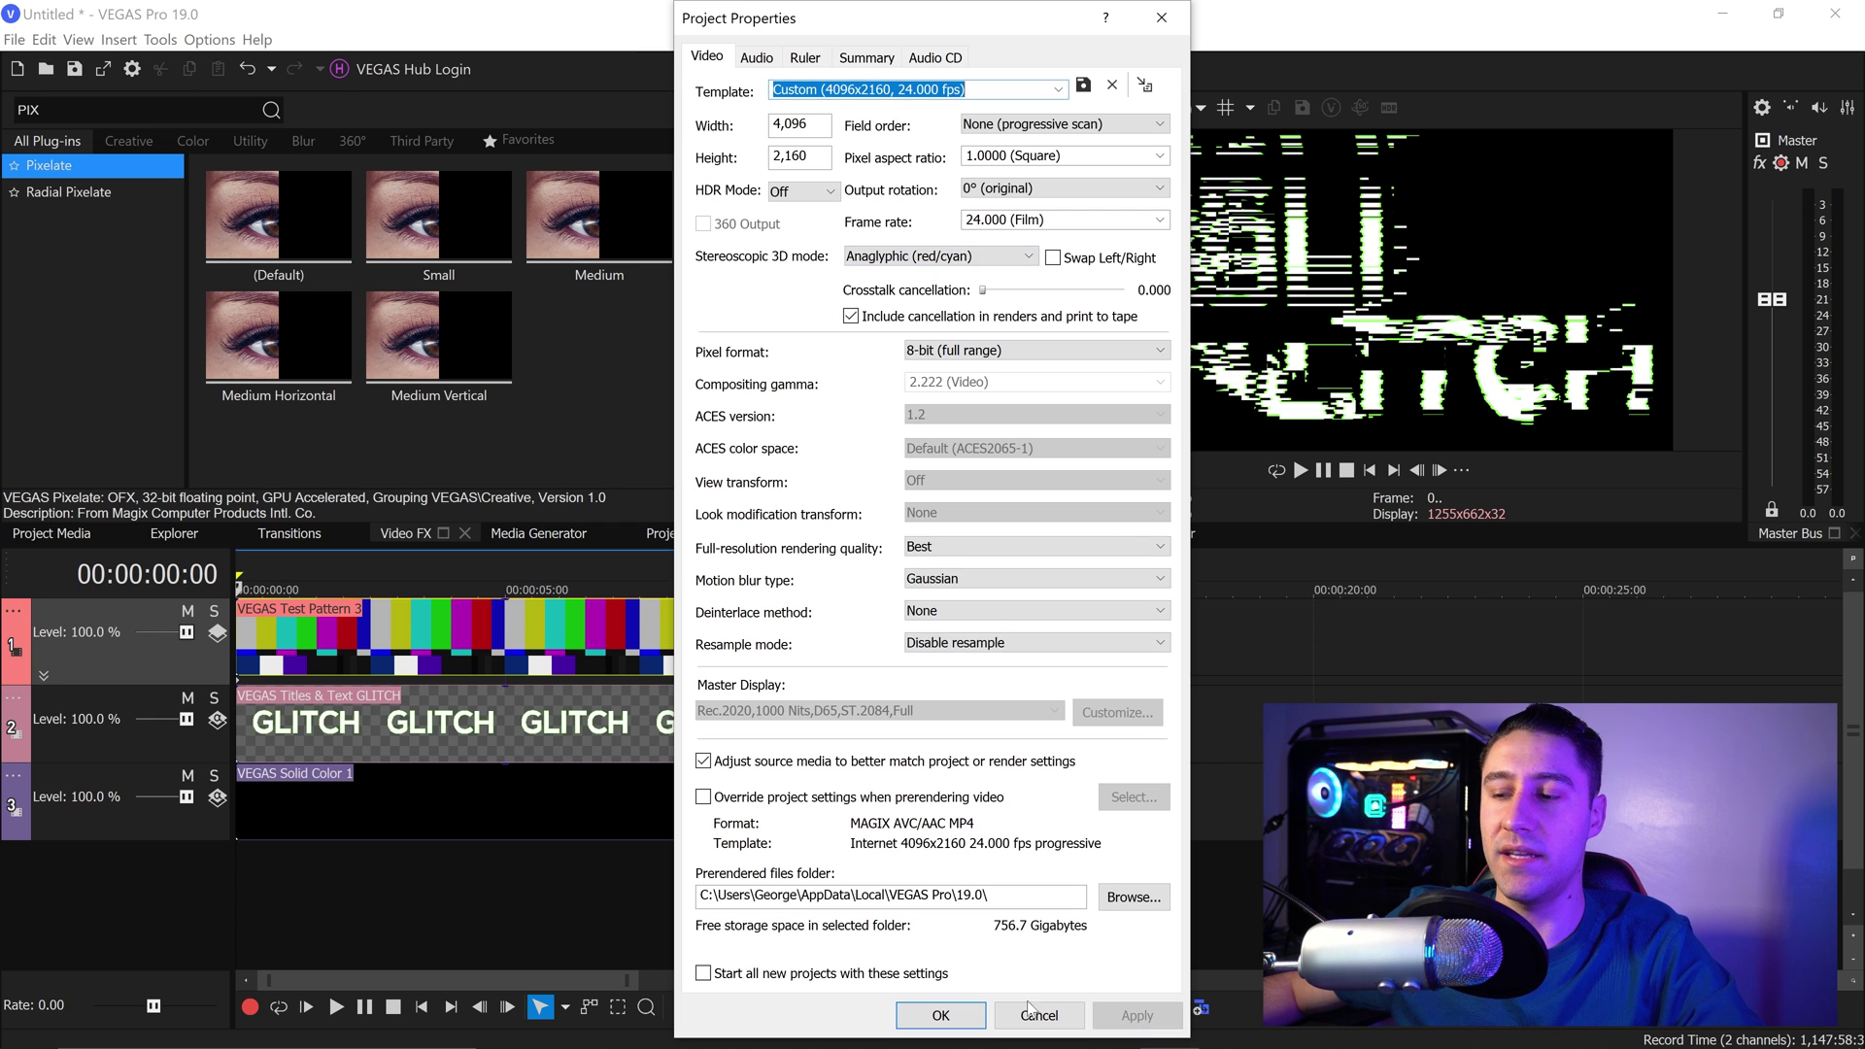
click(940, 1015)
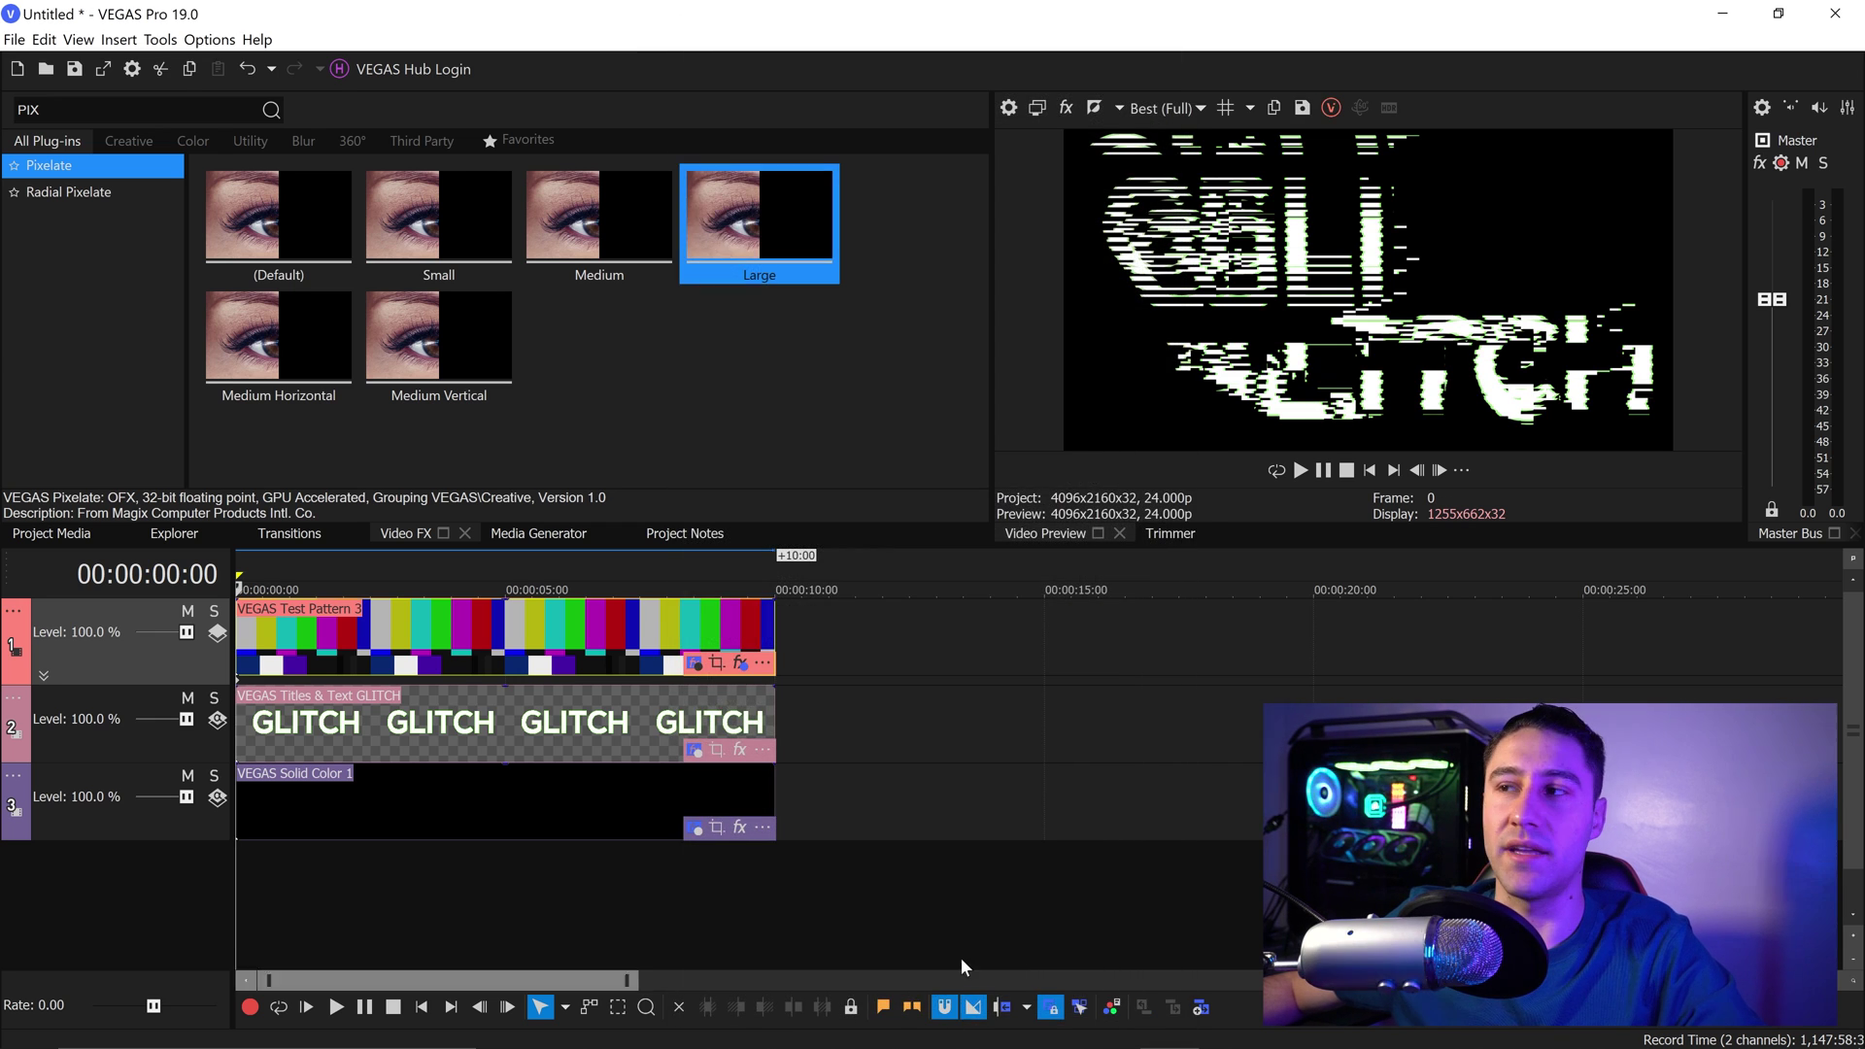
- Add the Color preset of Add Noise between TV Simulator and Pixelate on the test pattern event, and disable its second (right-eye) channel
click(740, 662)
mouse_move(530, 448)
mouse_down()
mouse_move(661, 424)
mouse_move(509, 446)
mouse_up()
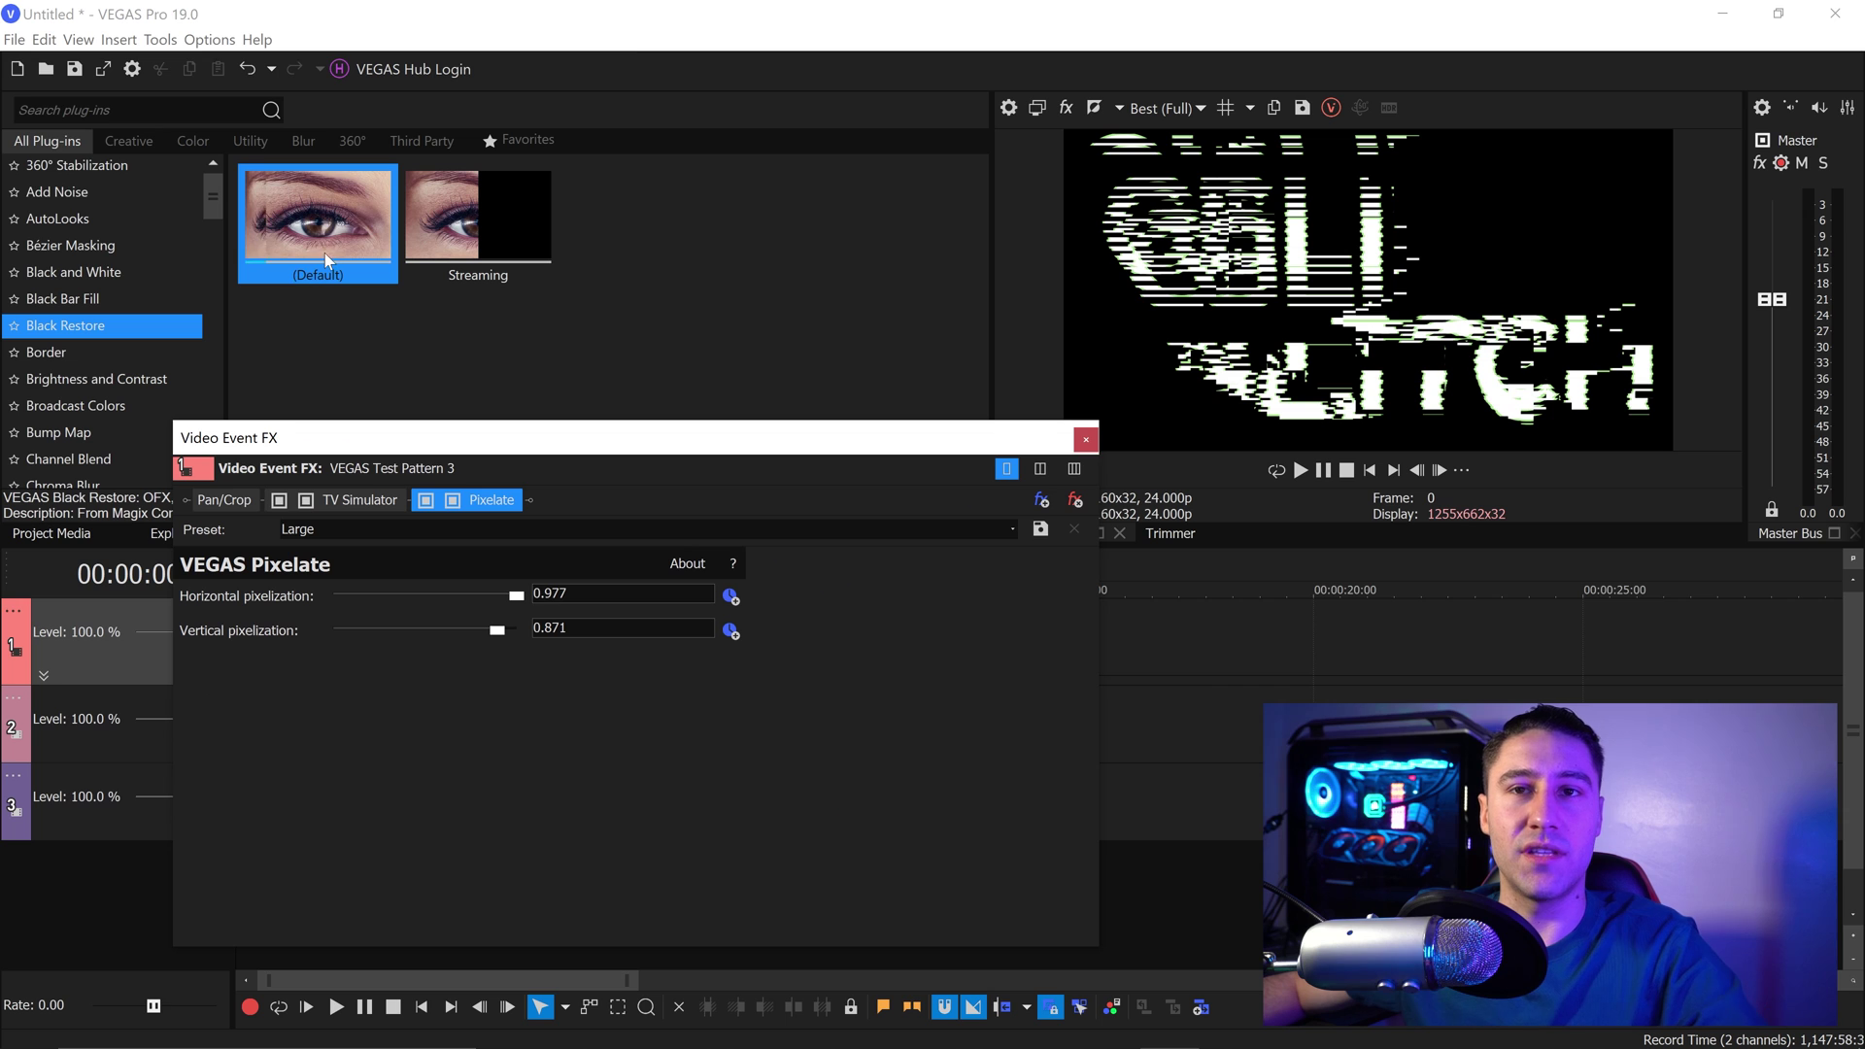
click(306, 125)
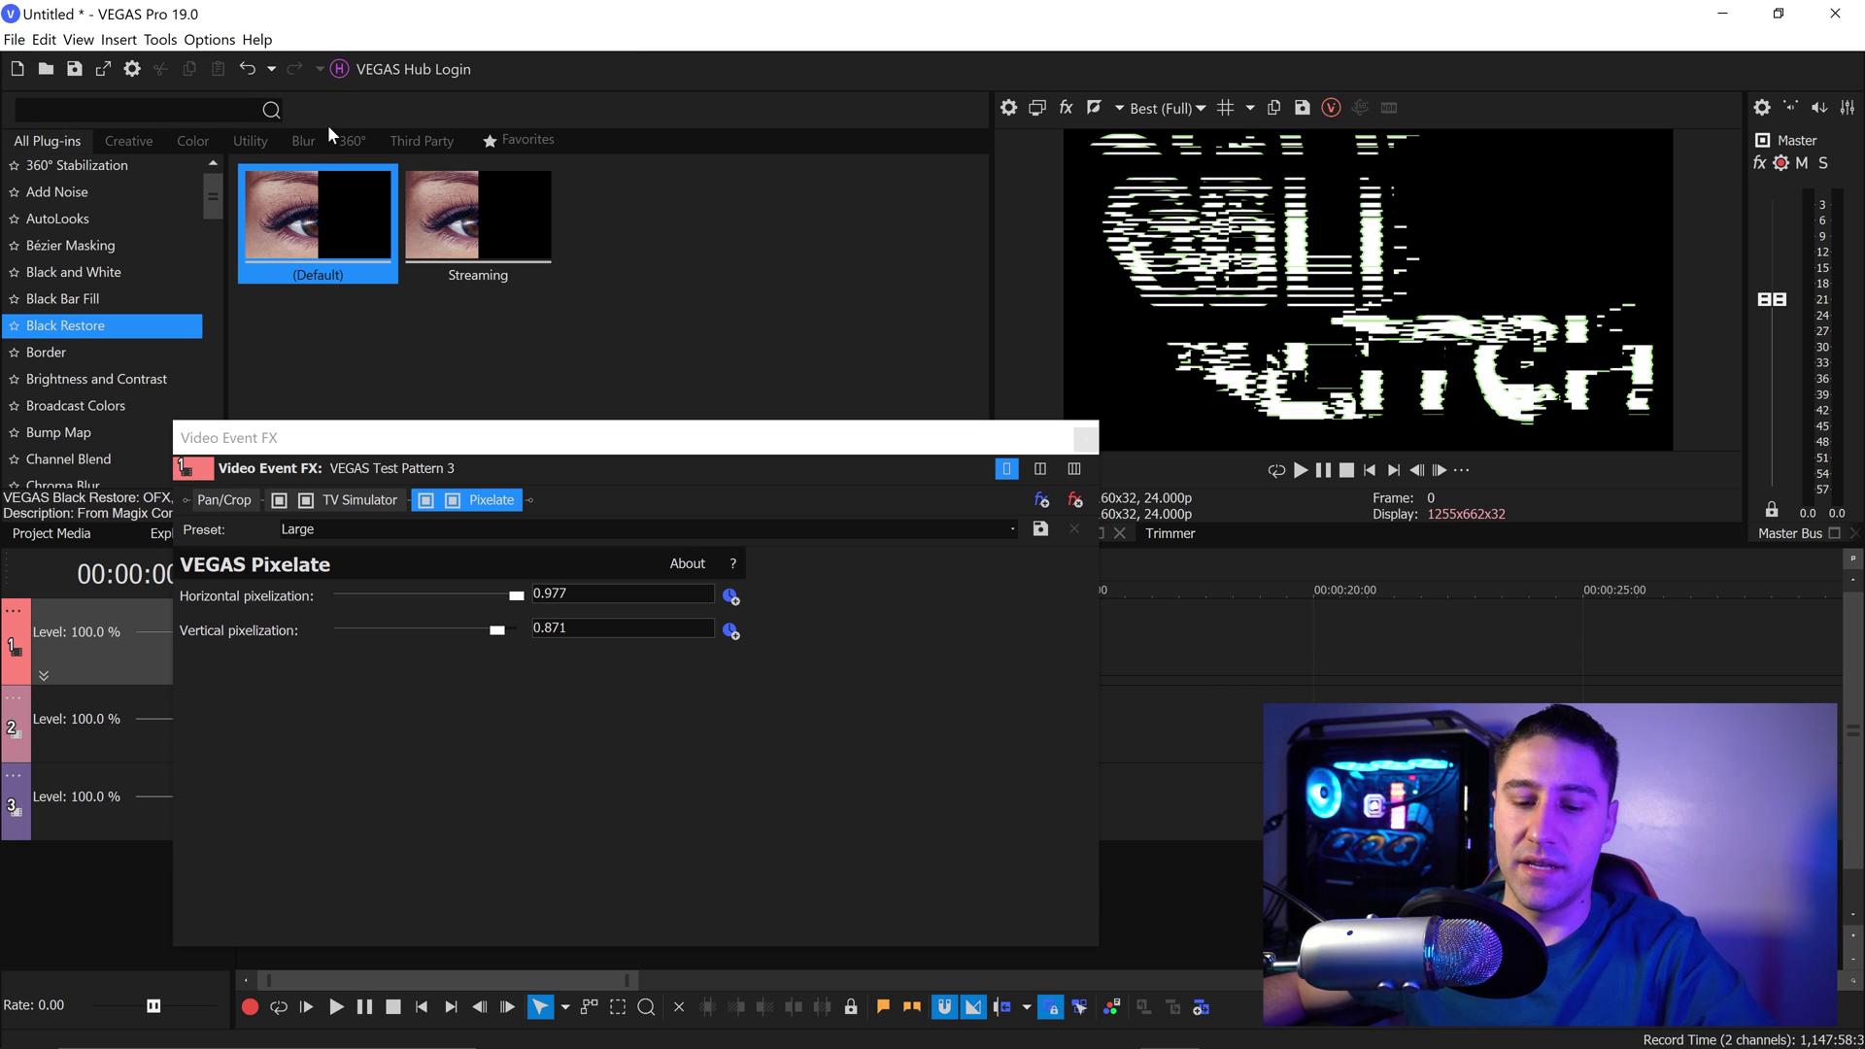
text(ADD)
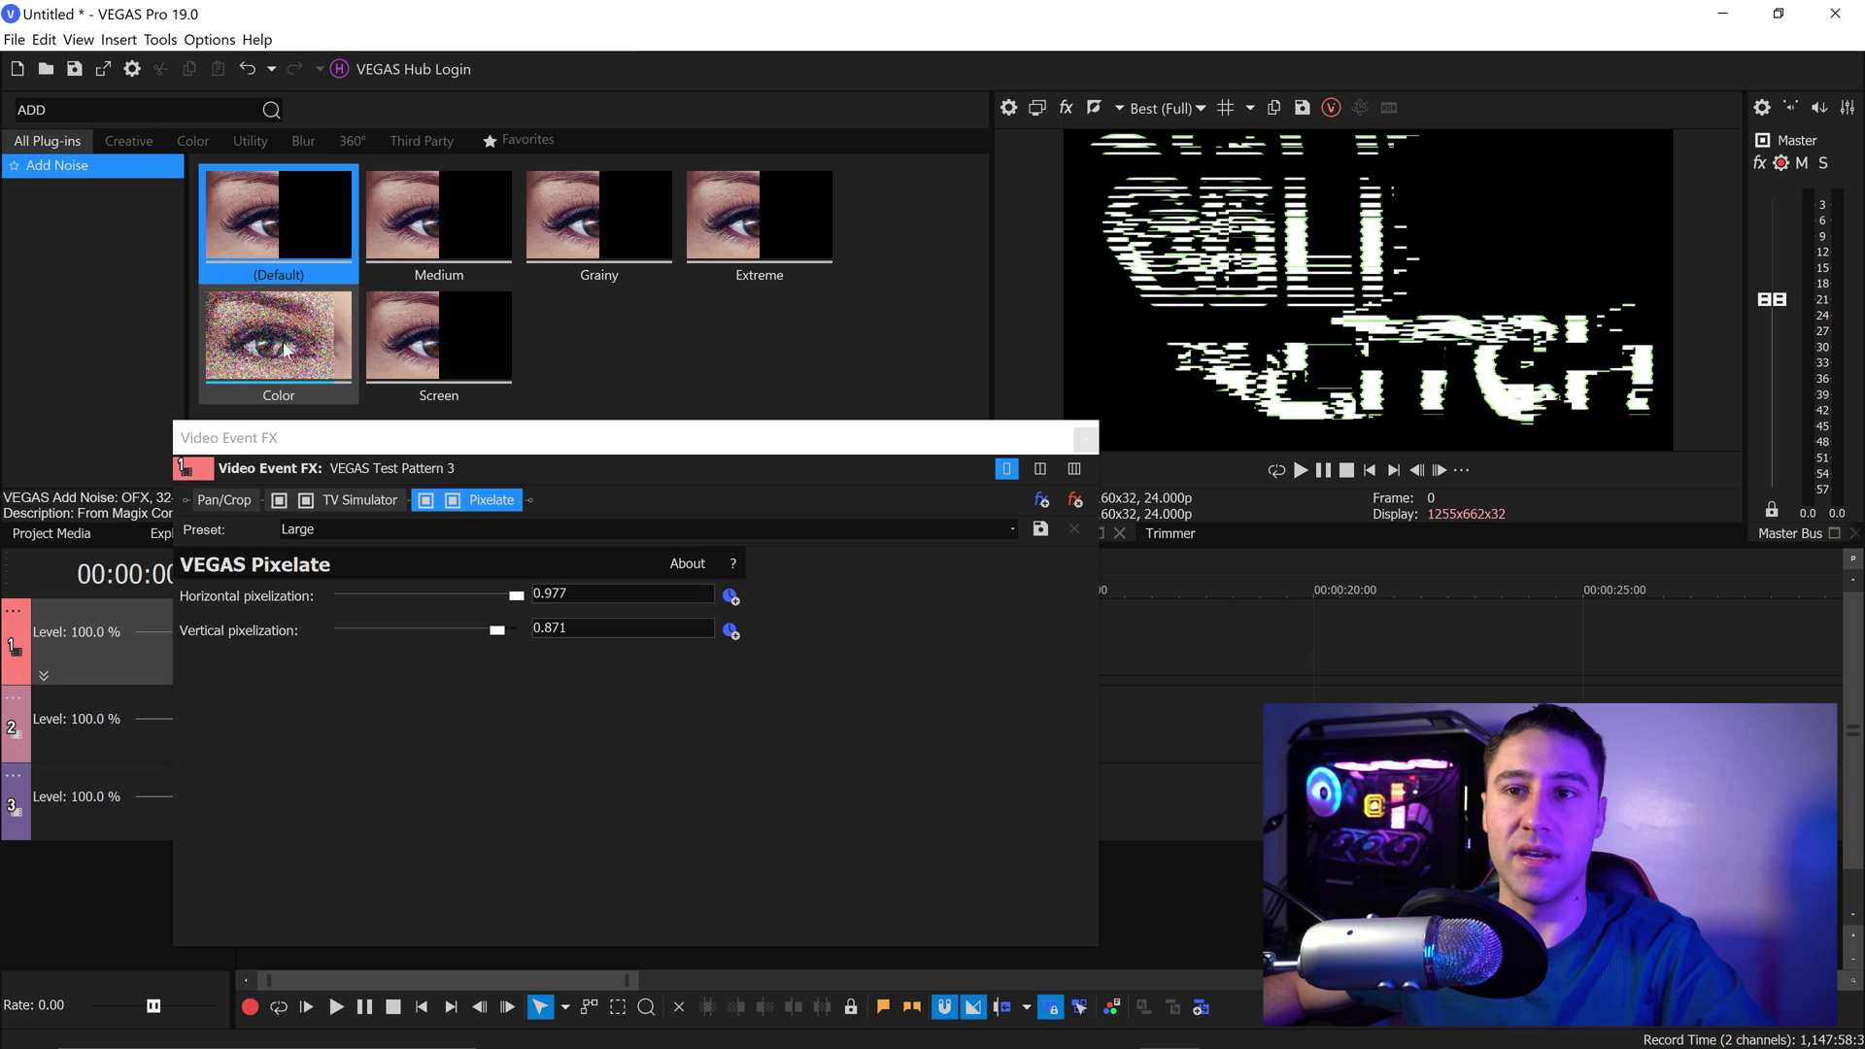
click(252, 322)
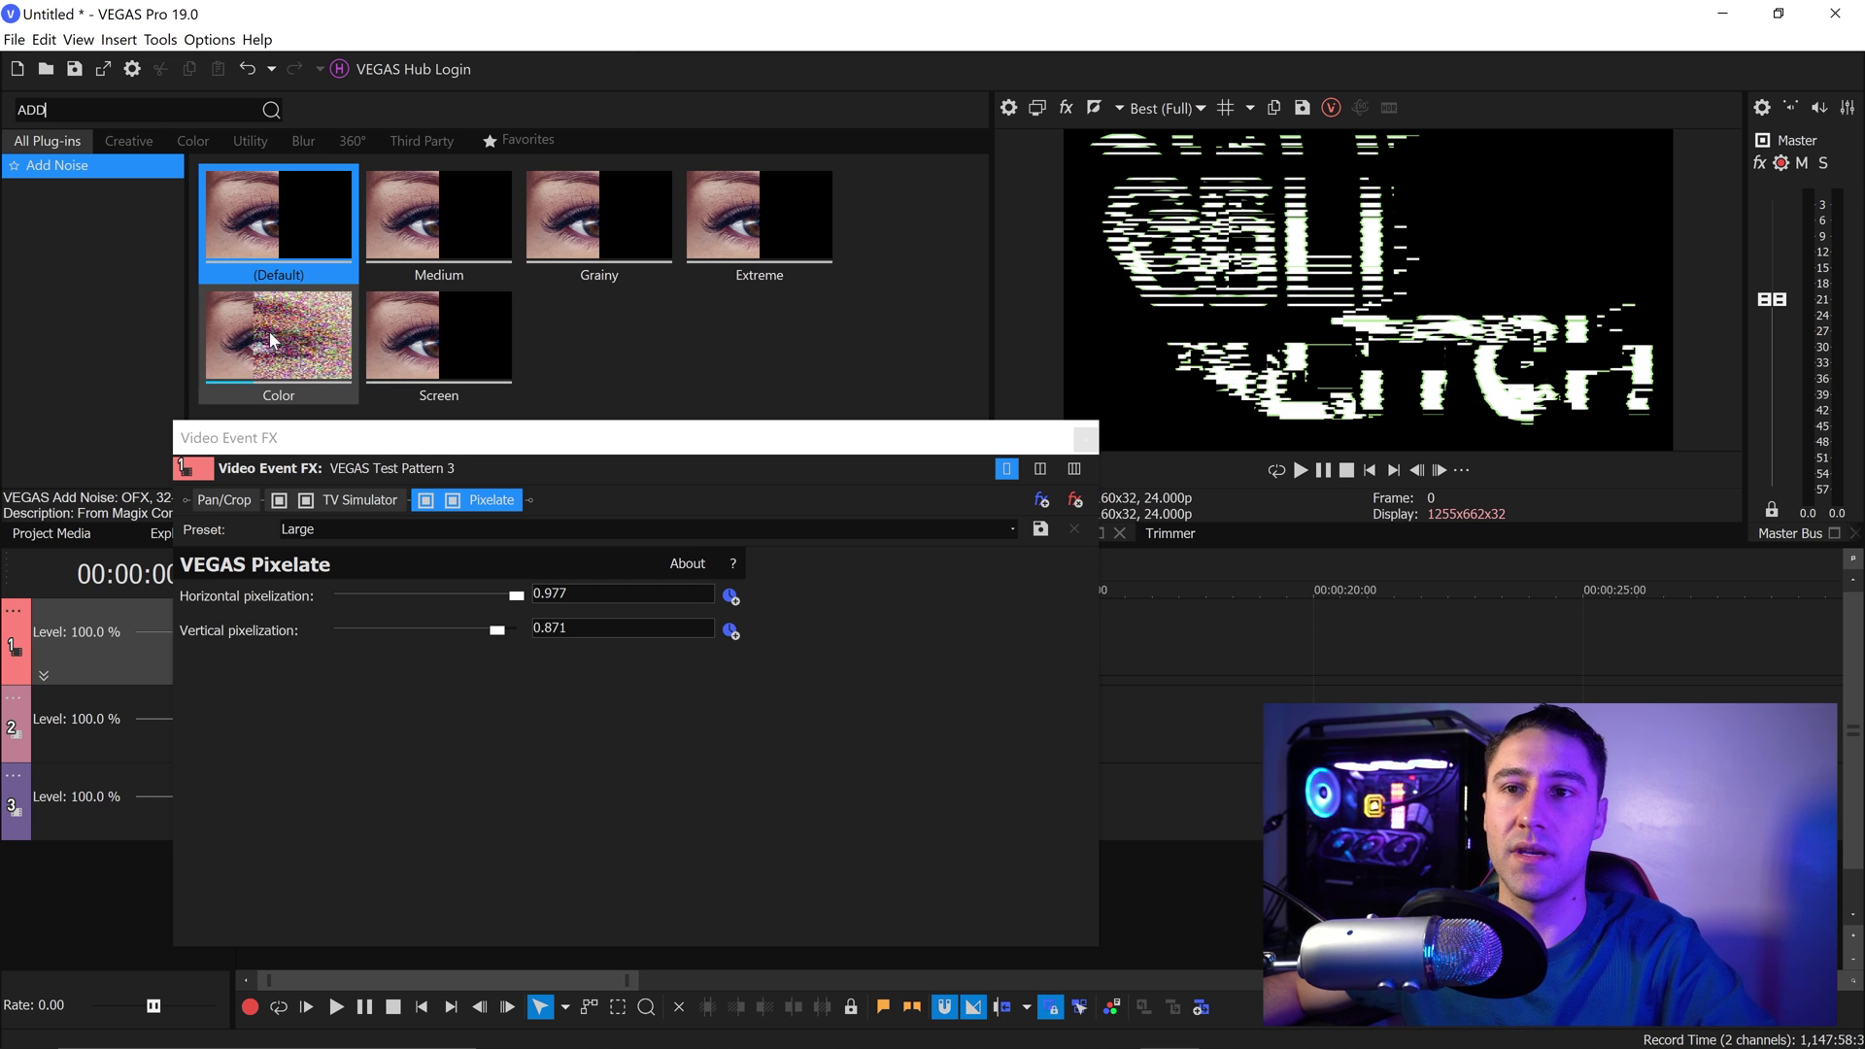
drag(252, 322, 410, 493)
click(468, 501)
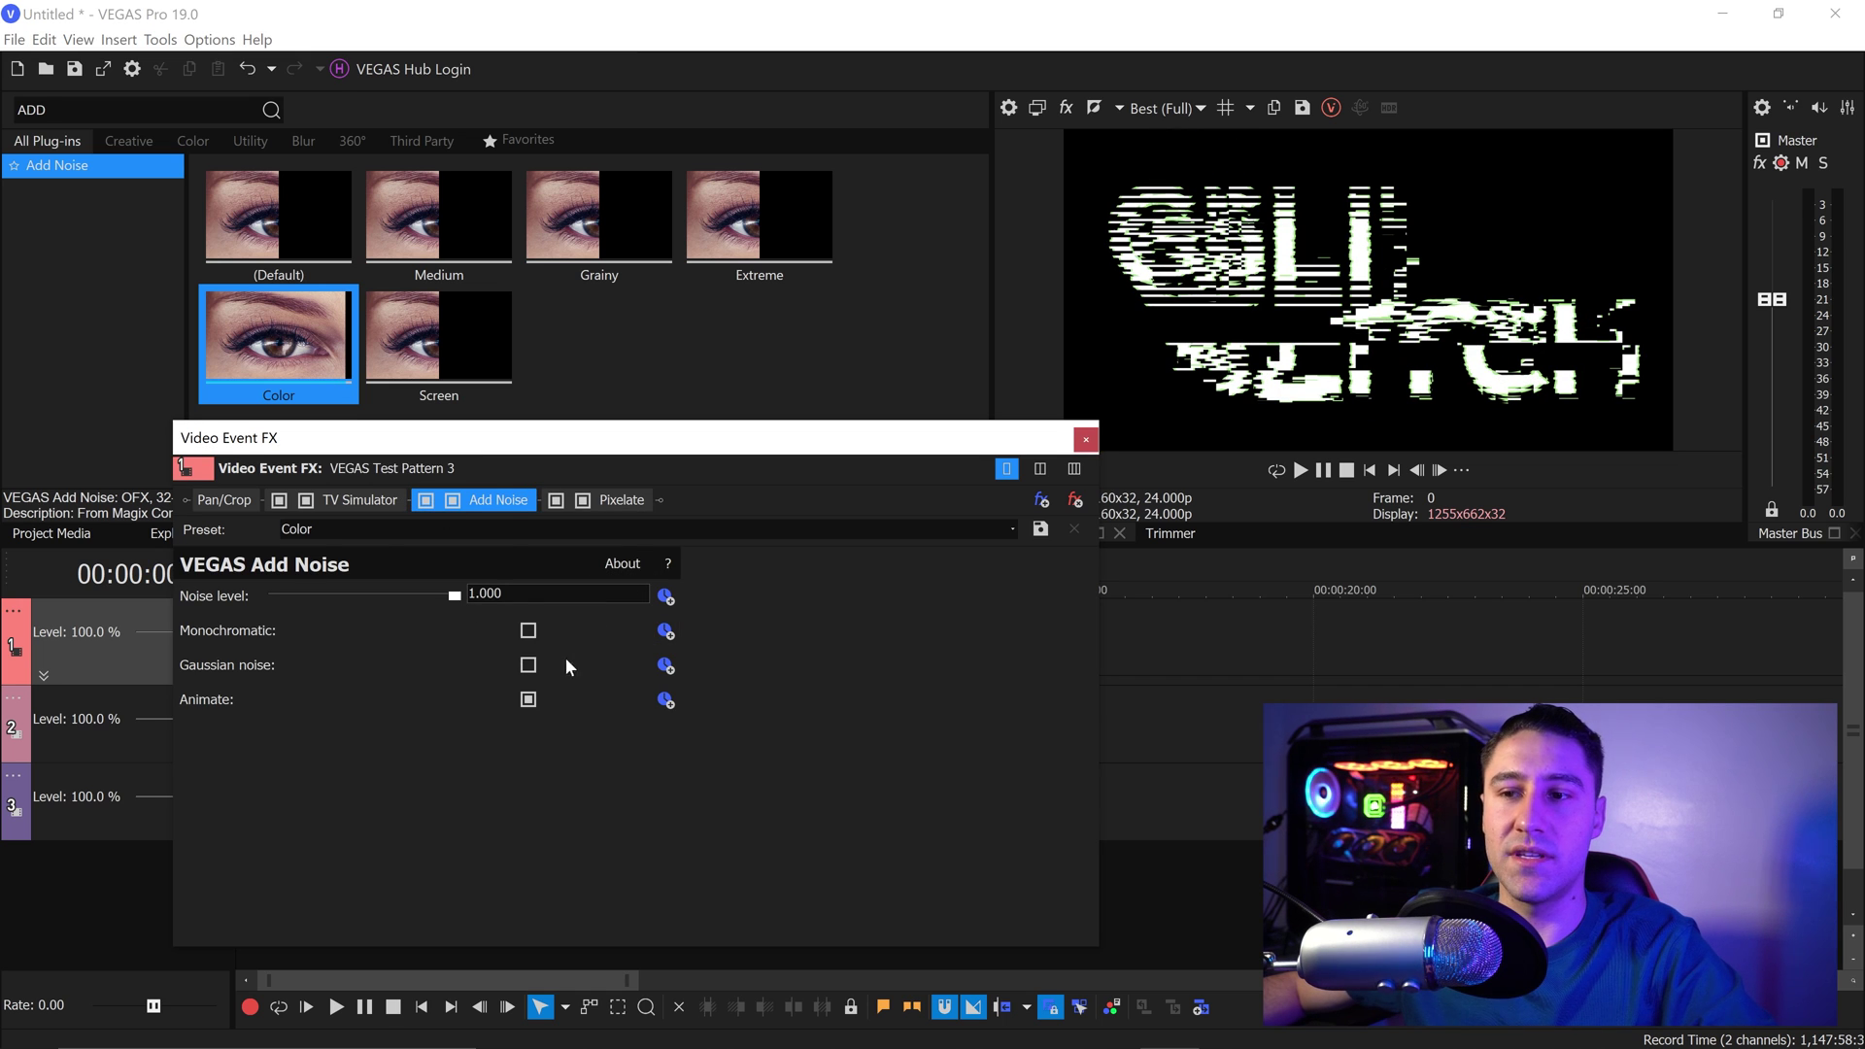
click(453, 500)
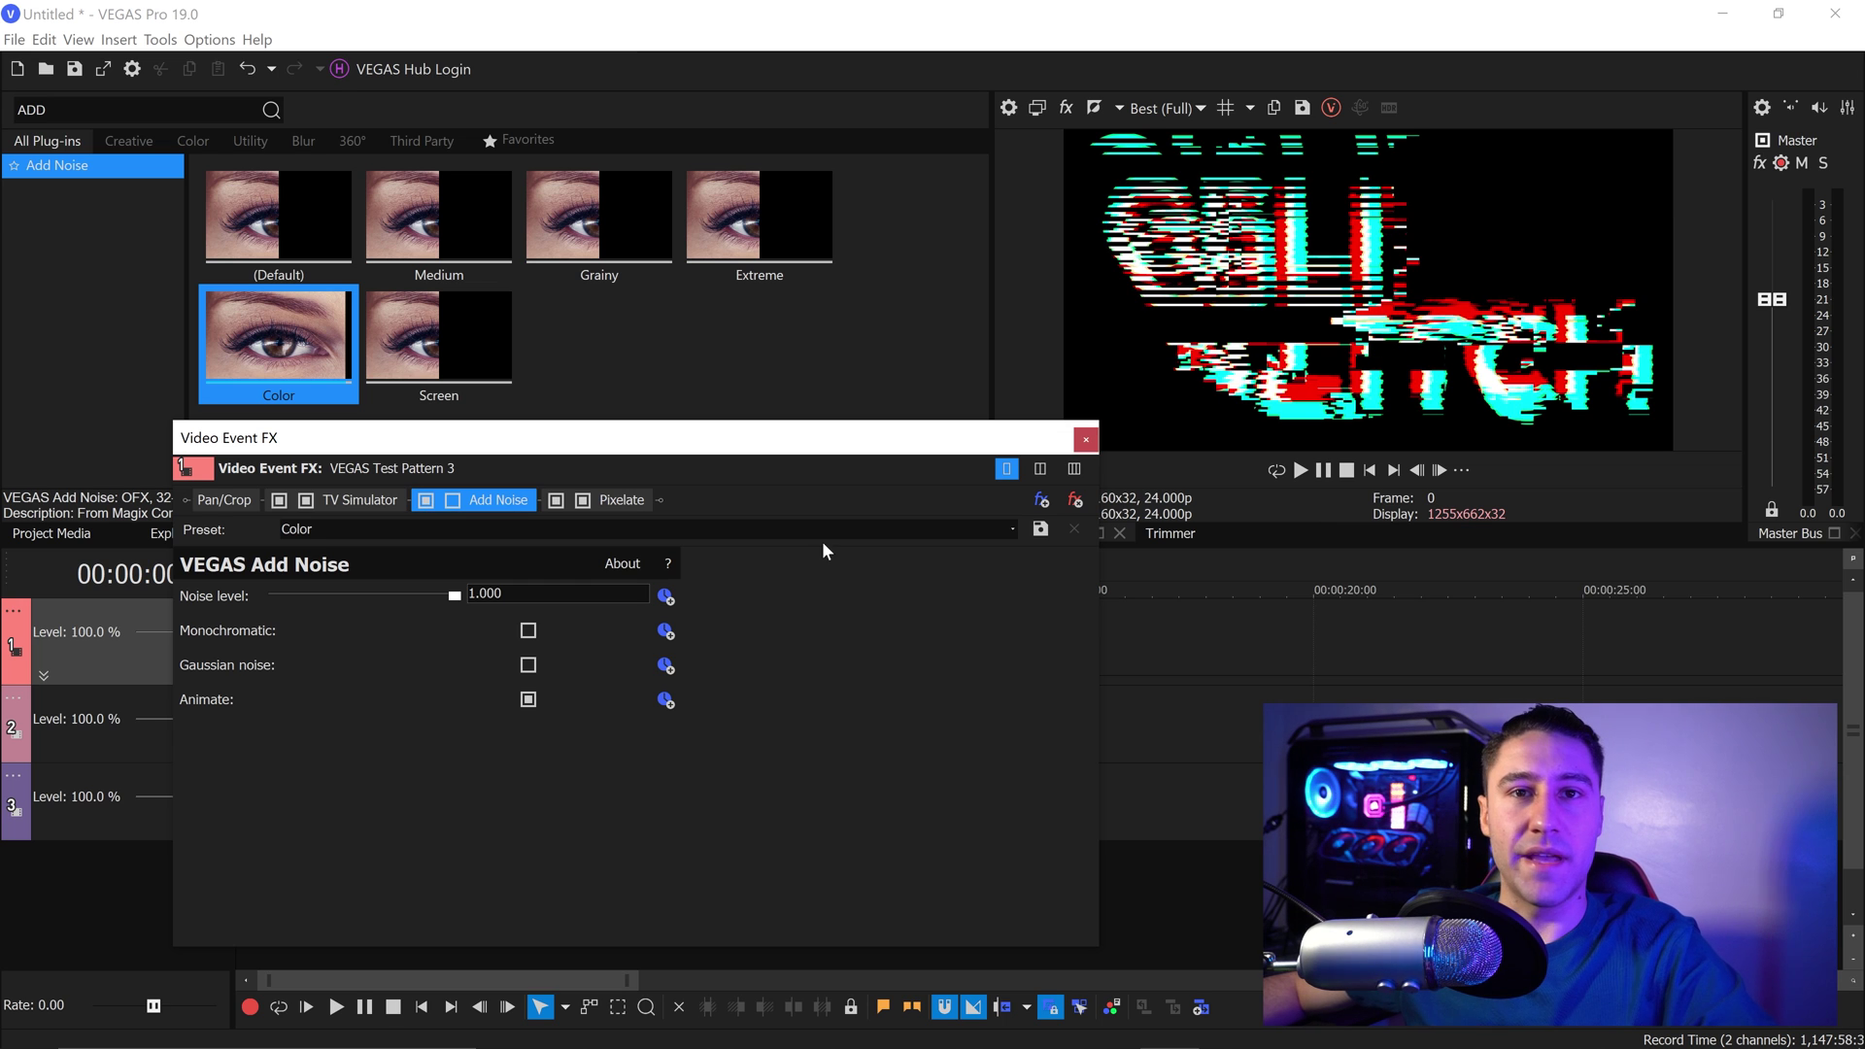
- Append the default Stereoscopic 3D Adjust effect to the test pattern's effect chain and set its horizontal offset to 0.0384
click(8, 111)
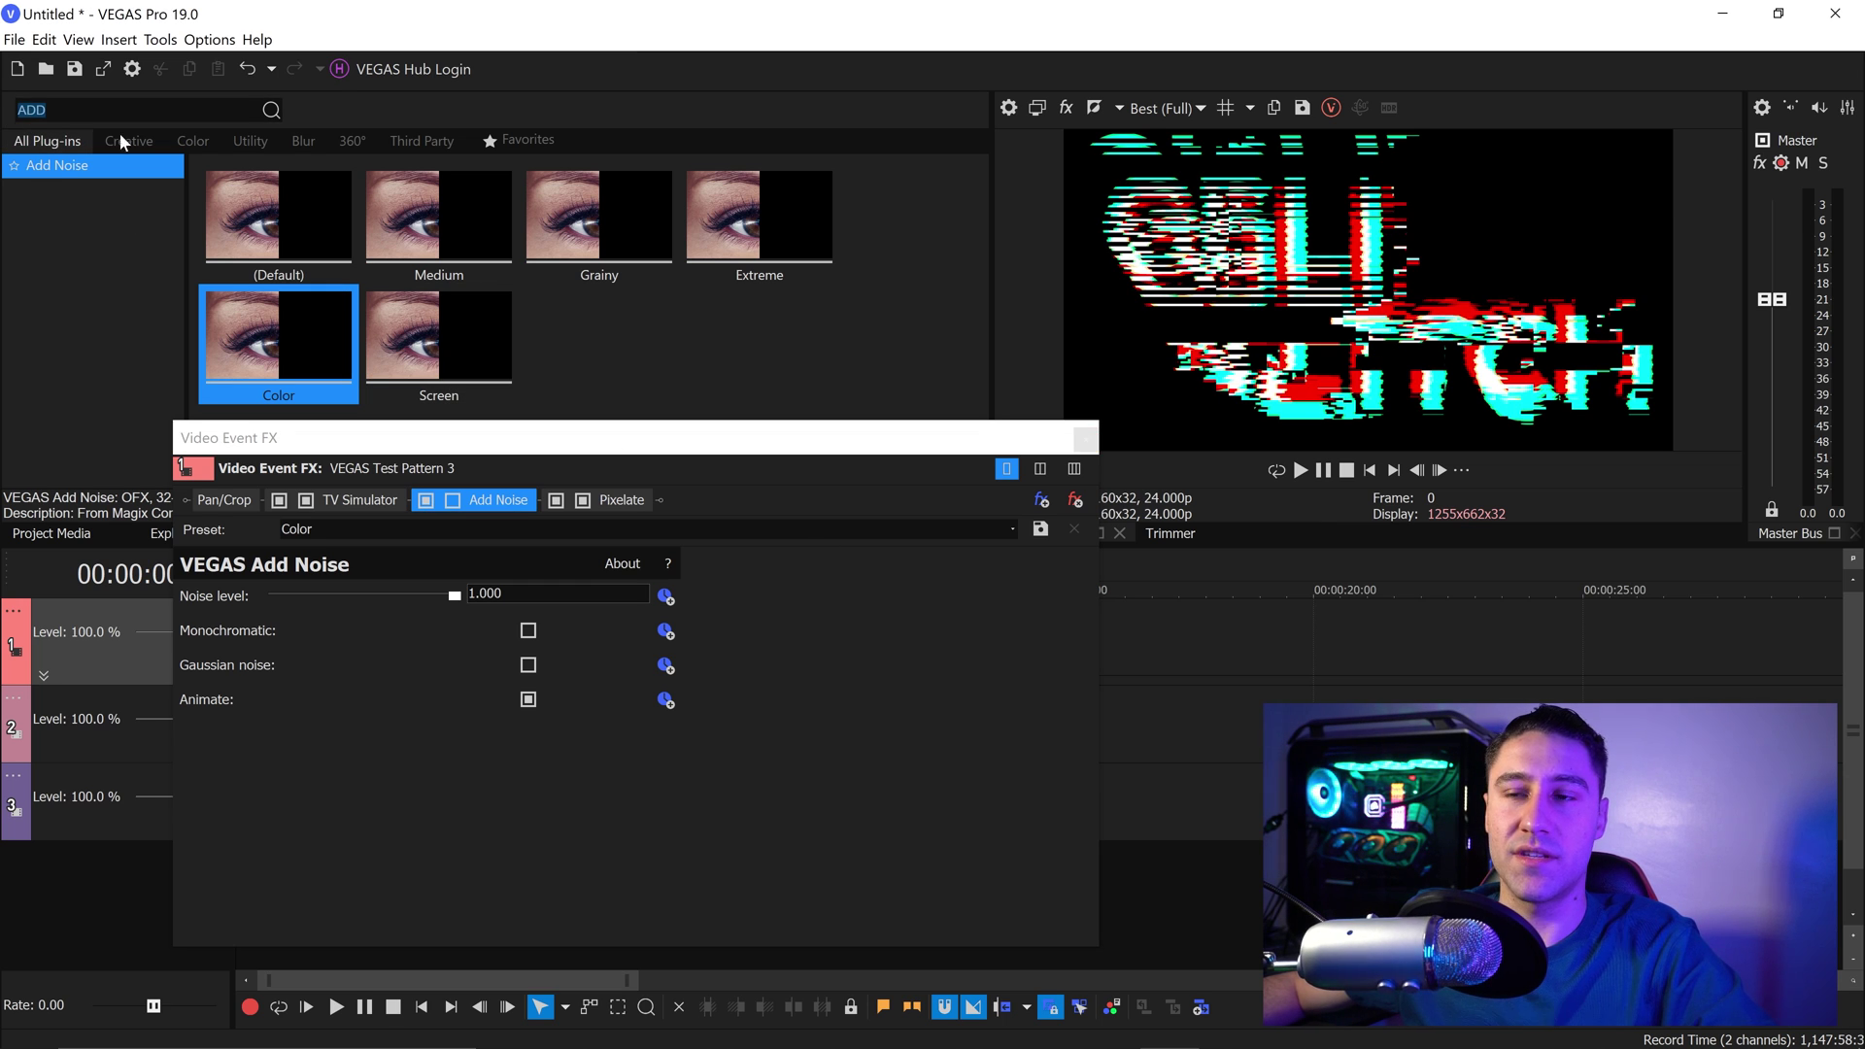
text(STE)
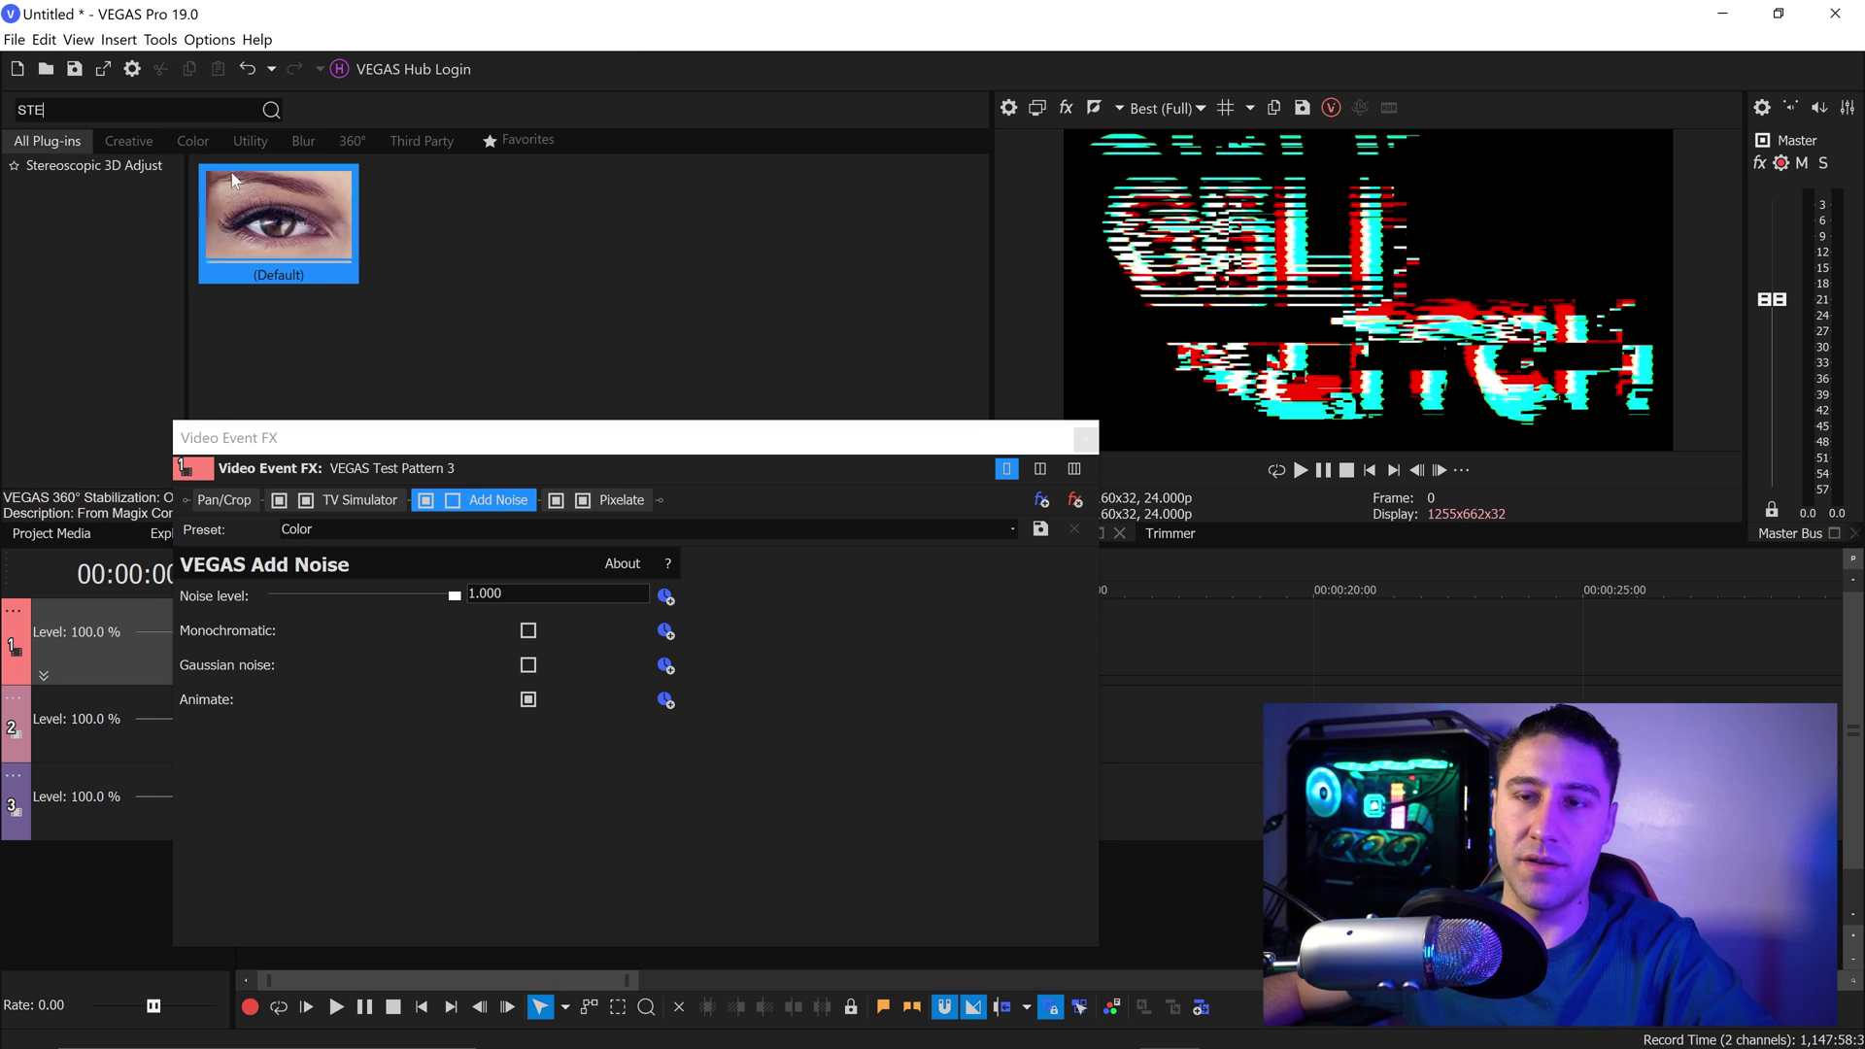
text(R)
drag(278, 214, 668, 495)
click(628, 587)
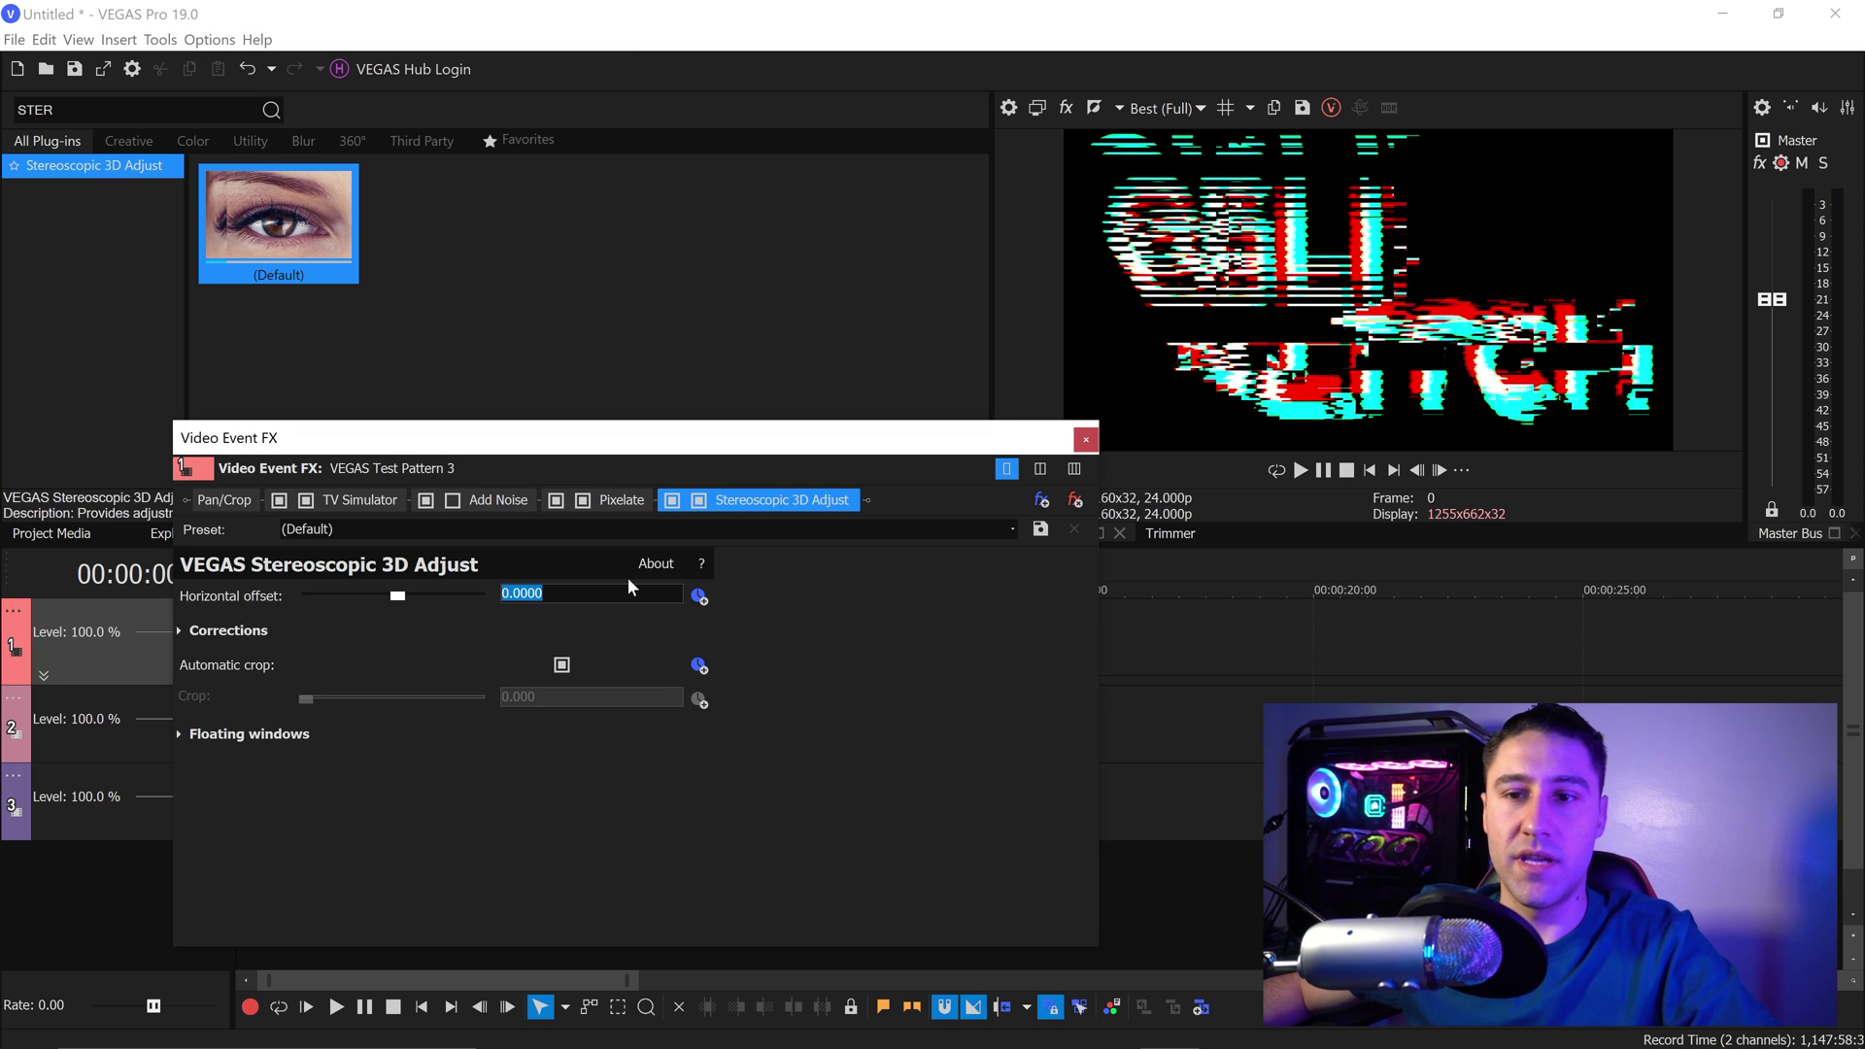
text(0.0384)
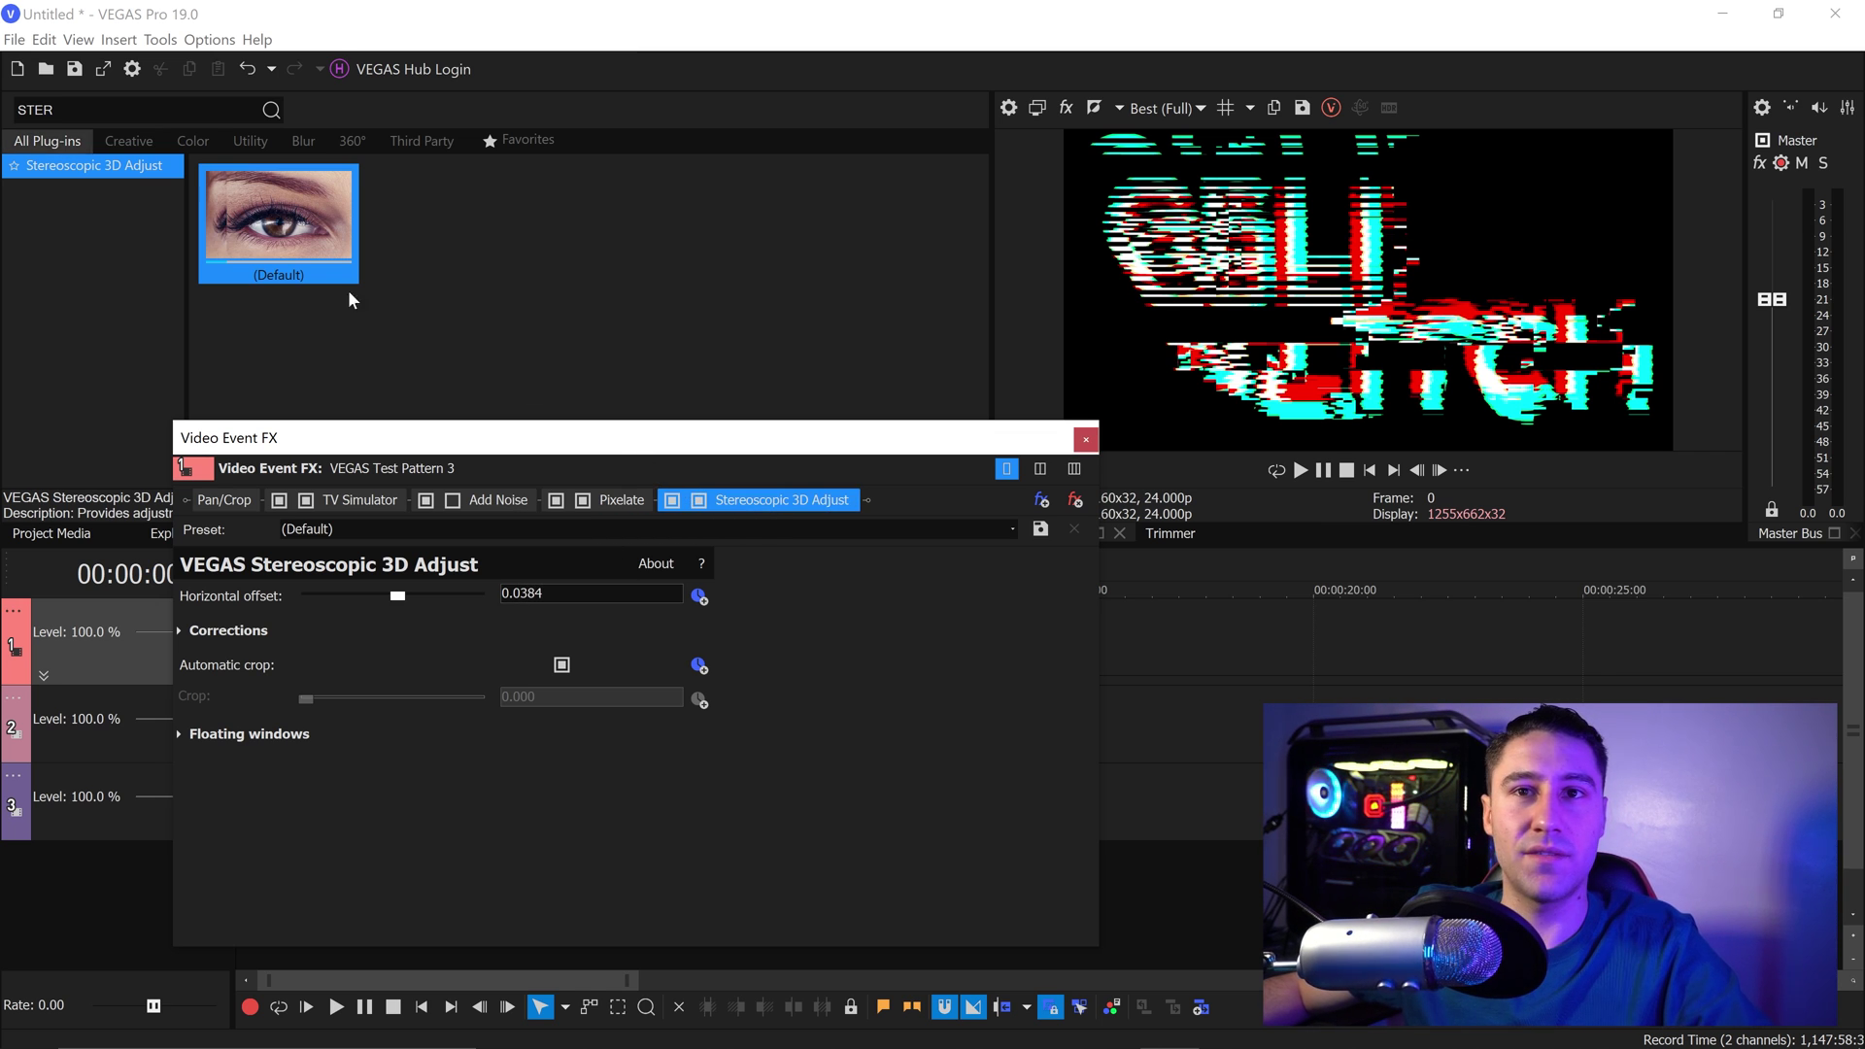
- Add a second Add Noise effect (Color preset) after Stereoscopic 3D Adjust, disable its second (right-eye) channel, and set its noise level to 0.057
drag(54, 110, 36, 109)
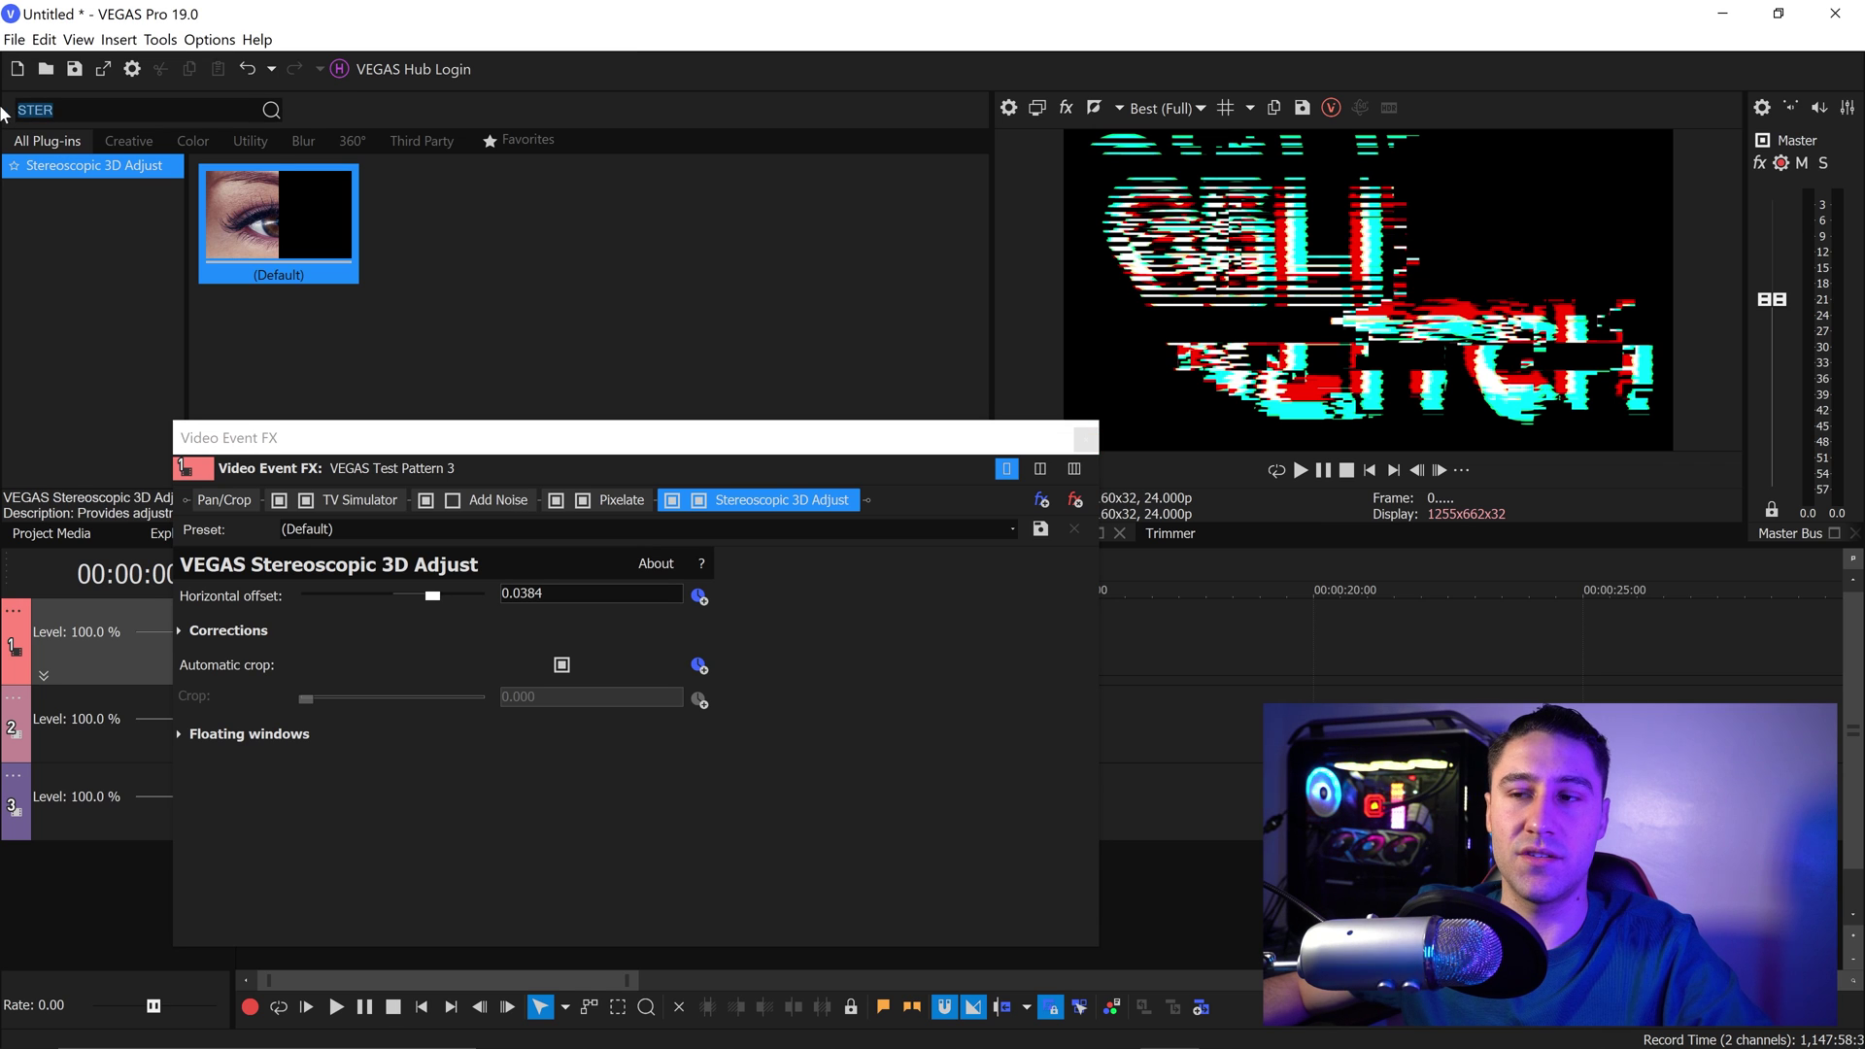
text(ADD)
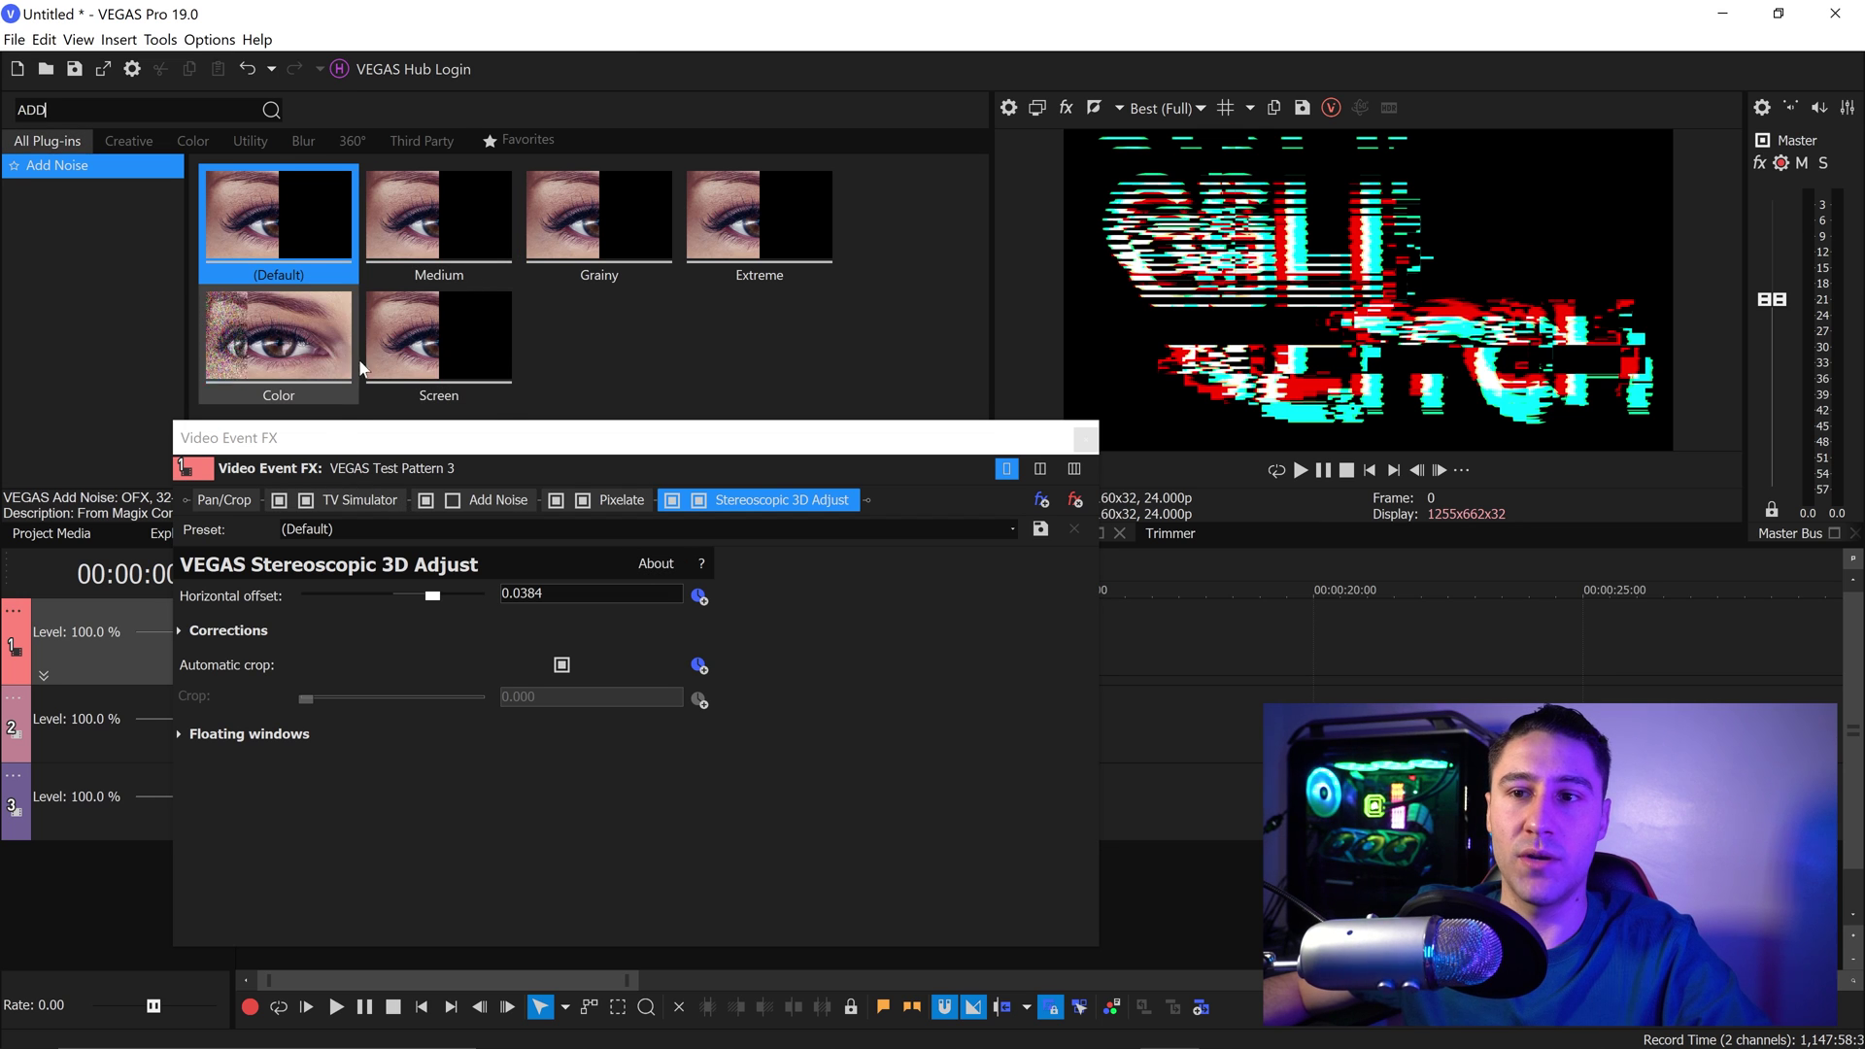
drag(257, 348, 877, 506)
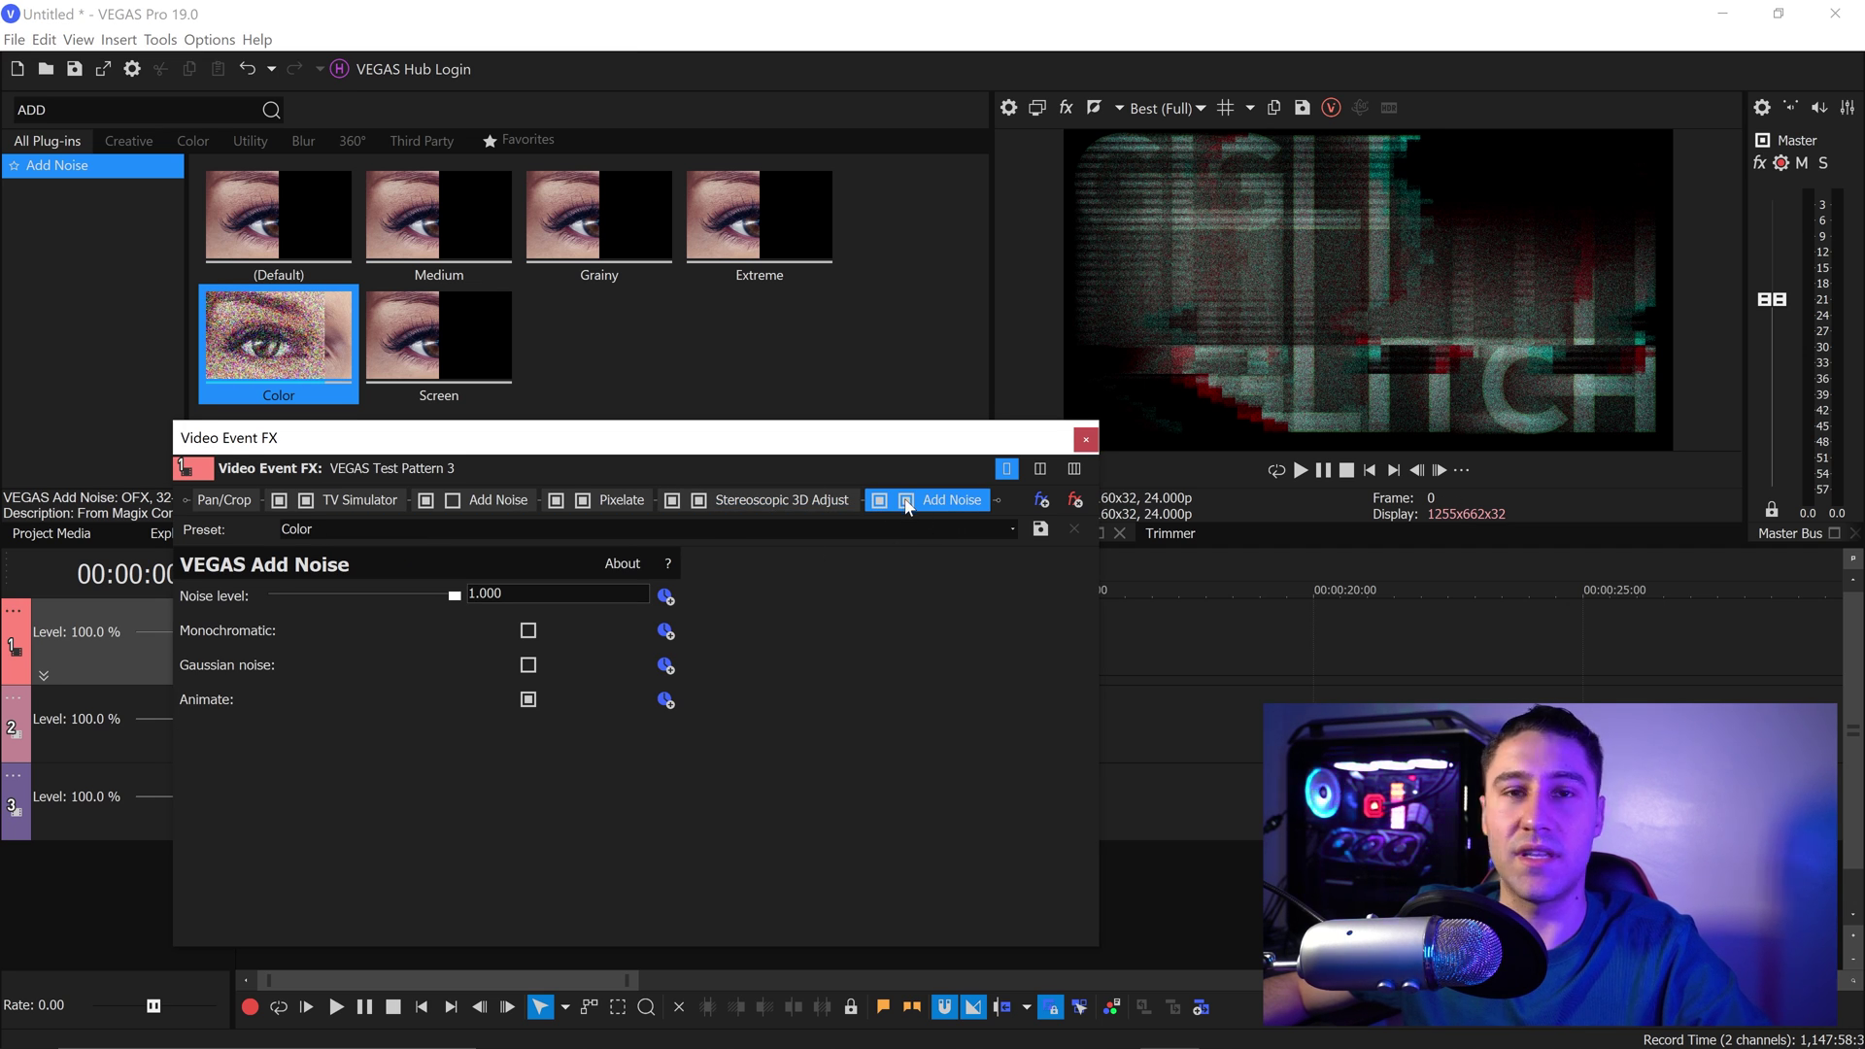
drag(485, 593, 502, 593)
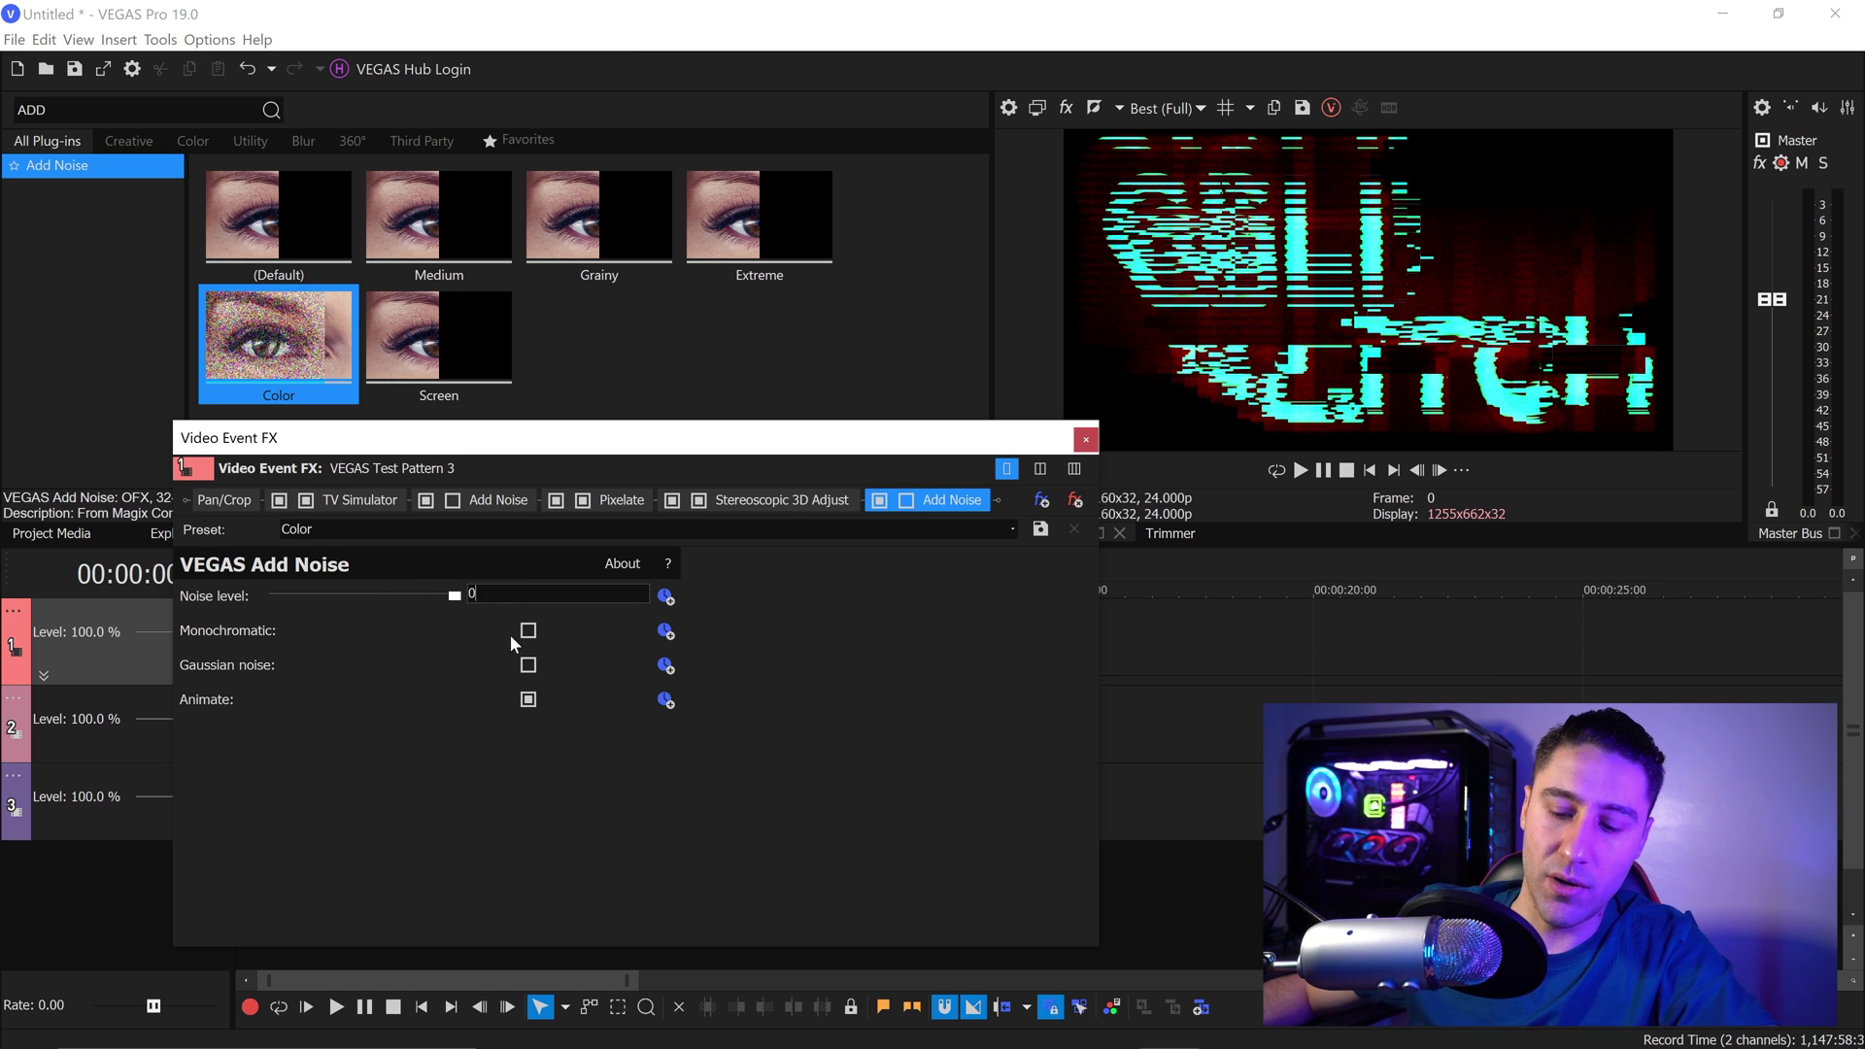
text(57)
key(Return)
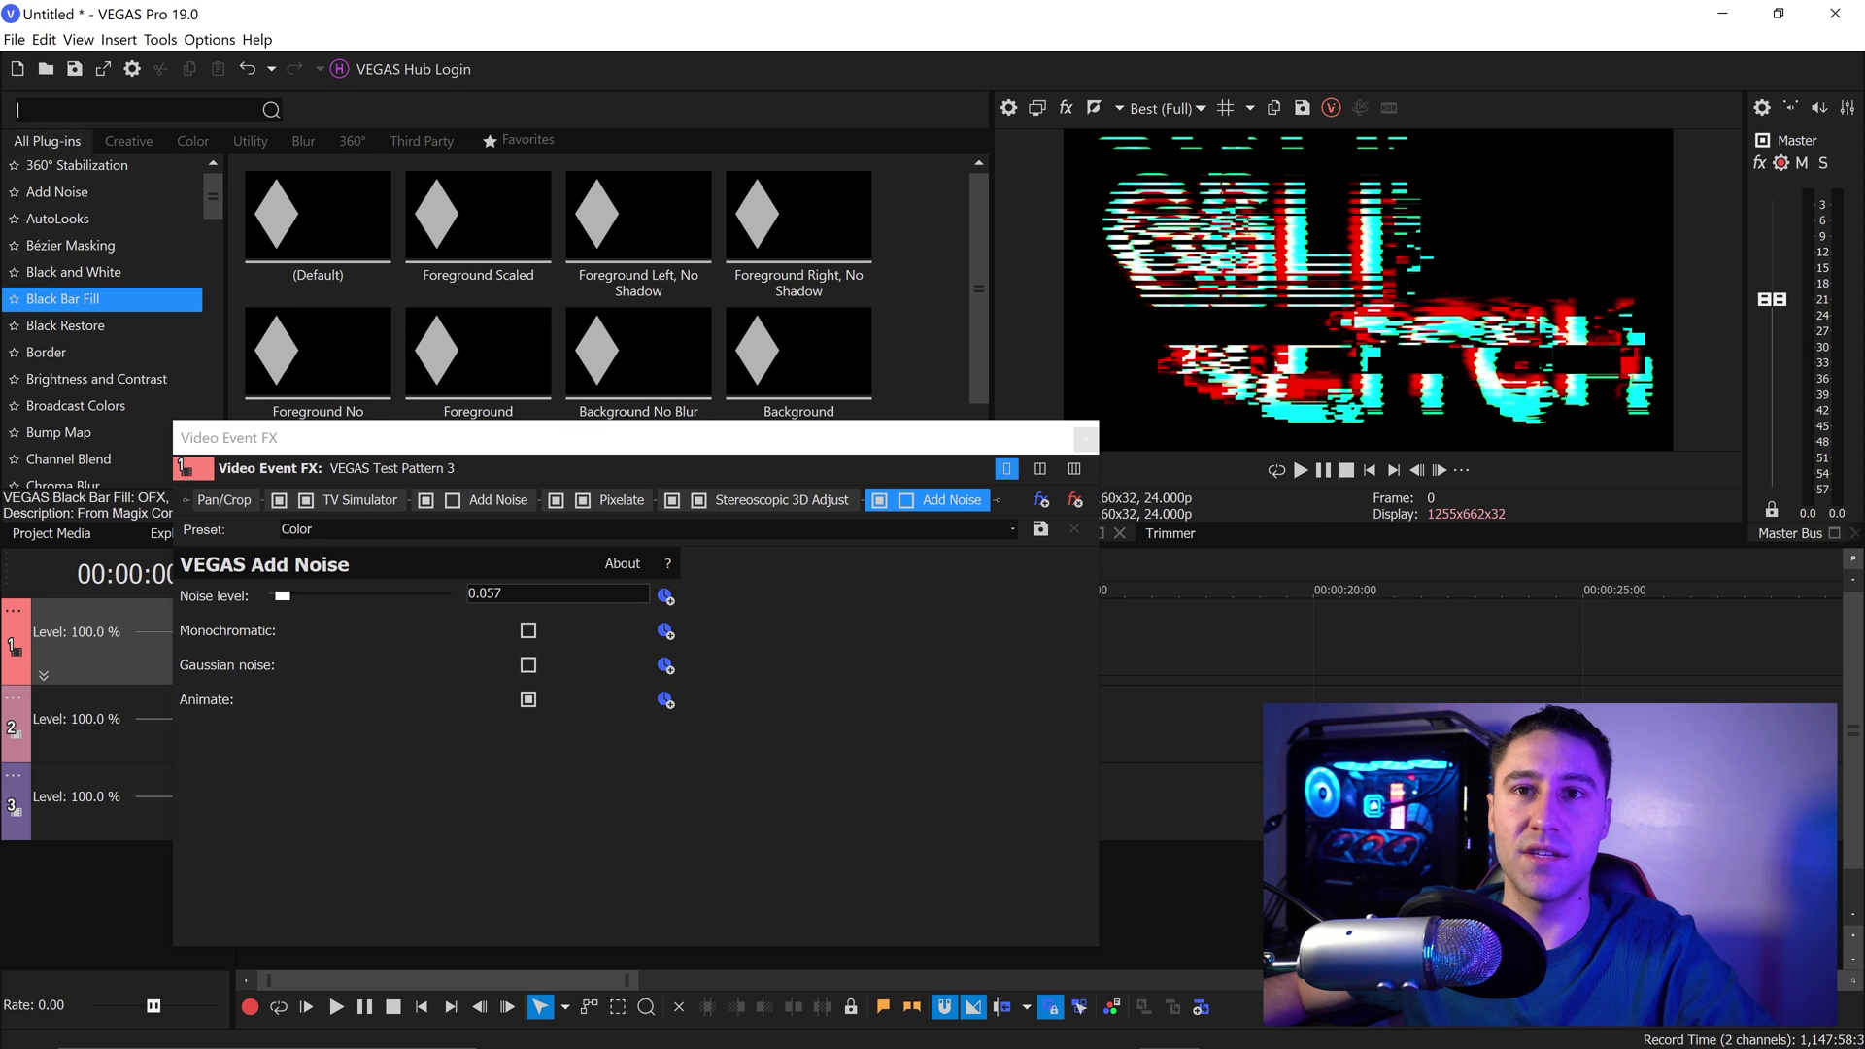
- Find the Newsprint effect and add its Color Print preset at the end of the test pattern's effect chain
text(NE)
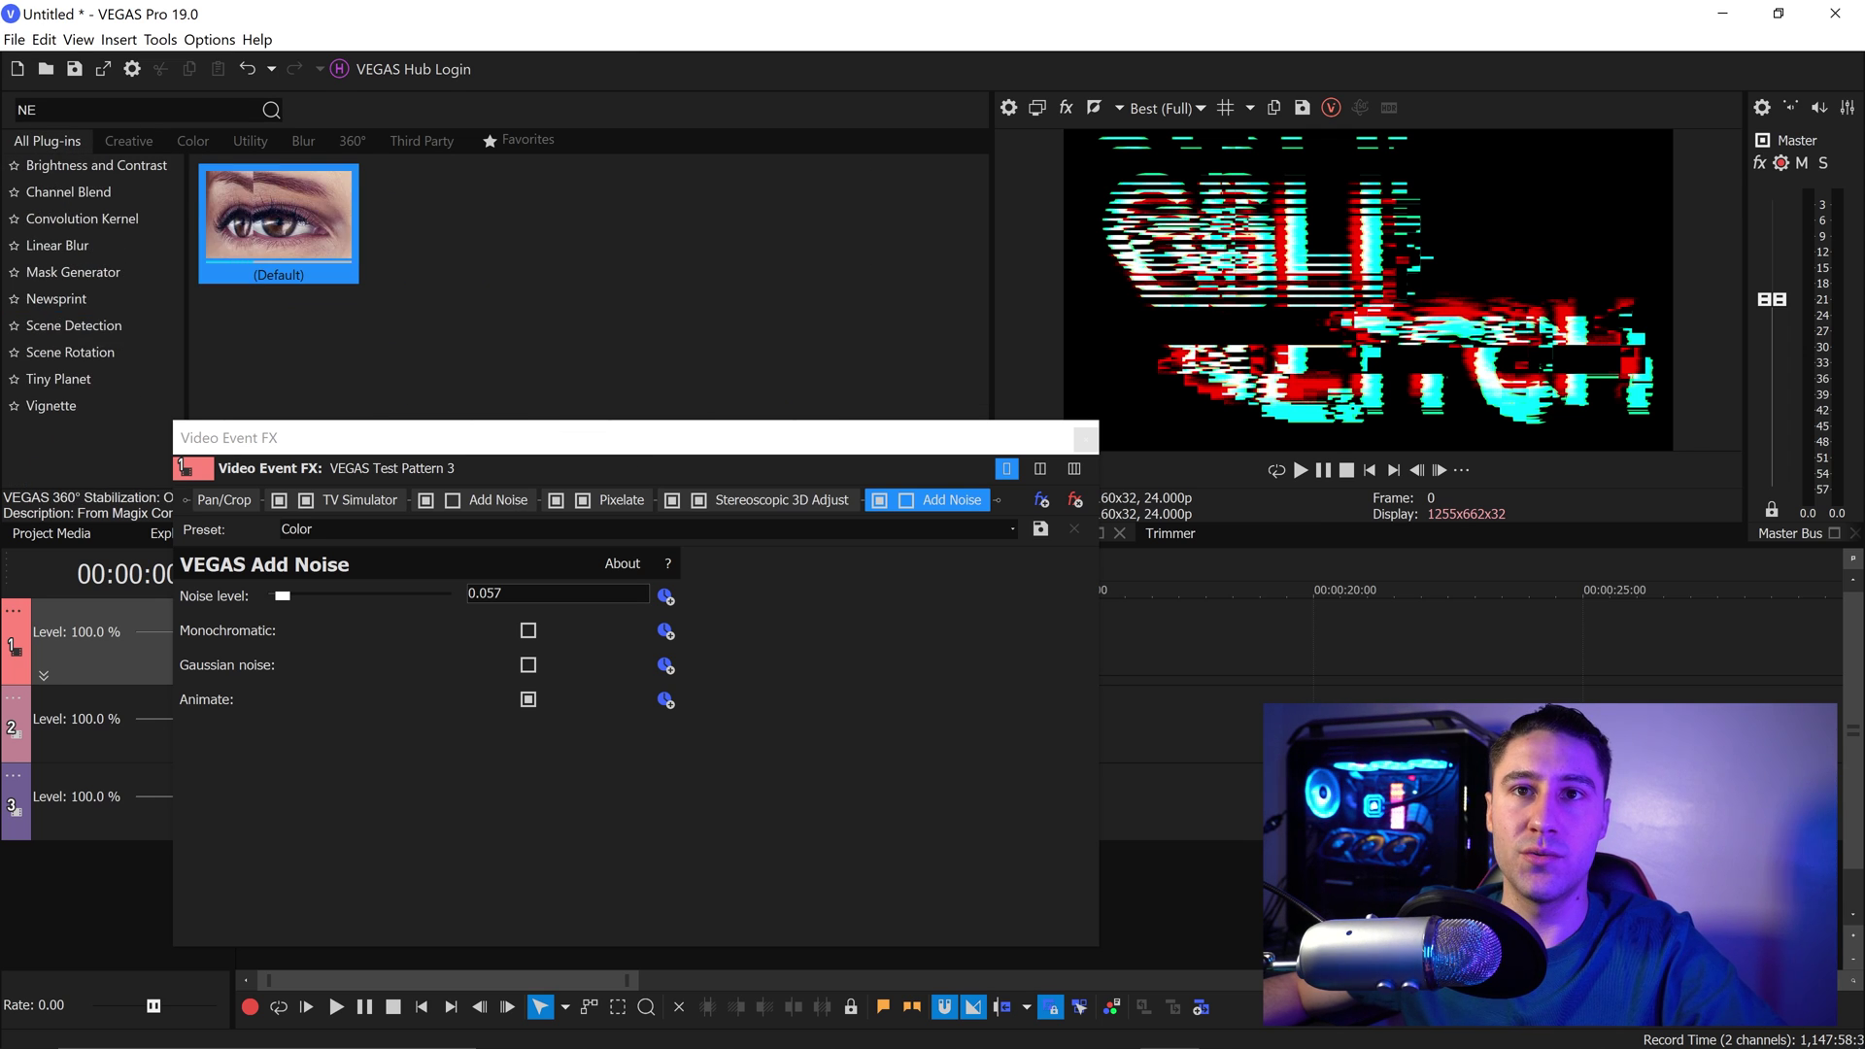
text(WS)
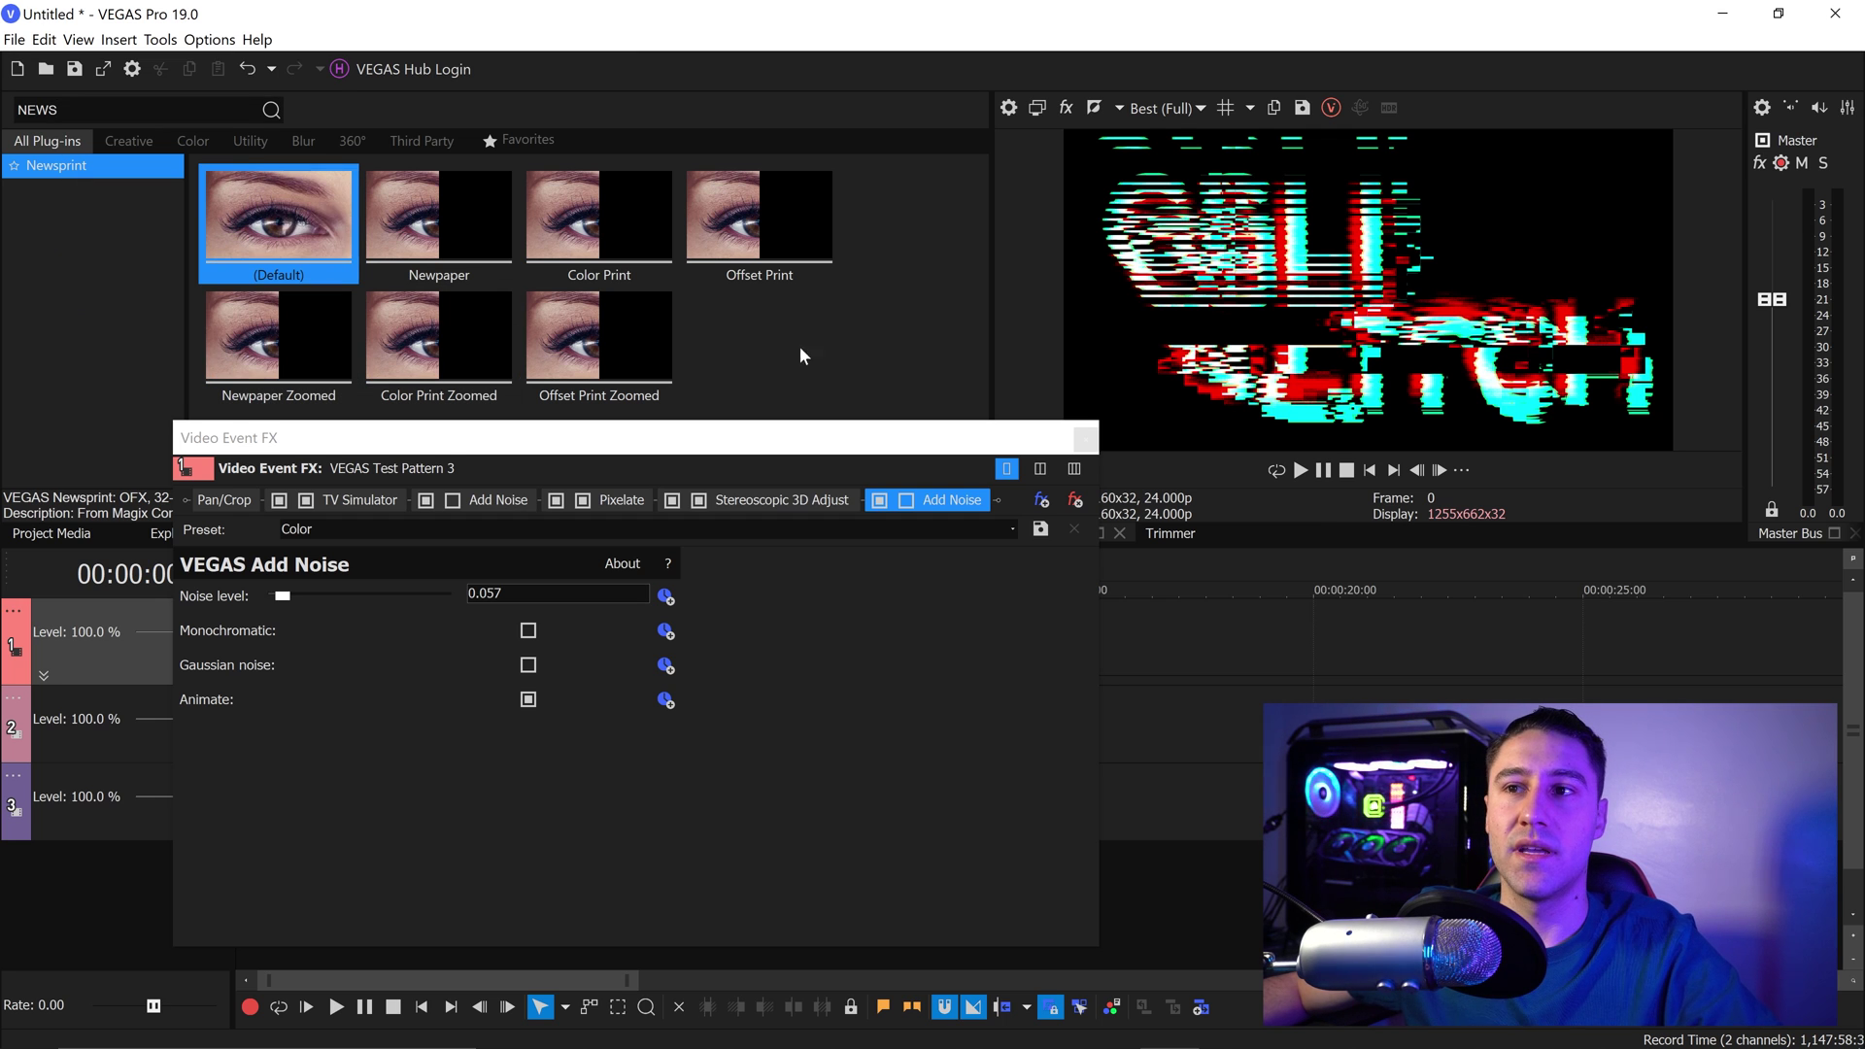
click(627, 203)
drag(626, 203, 993, 502)
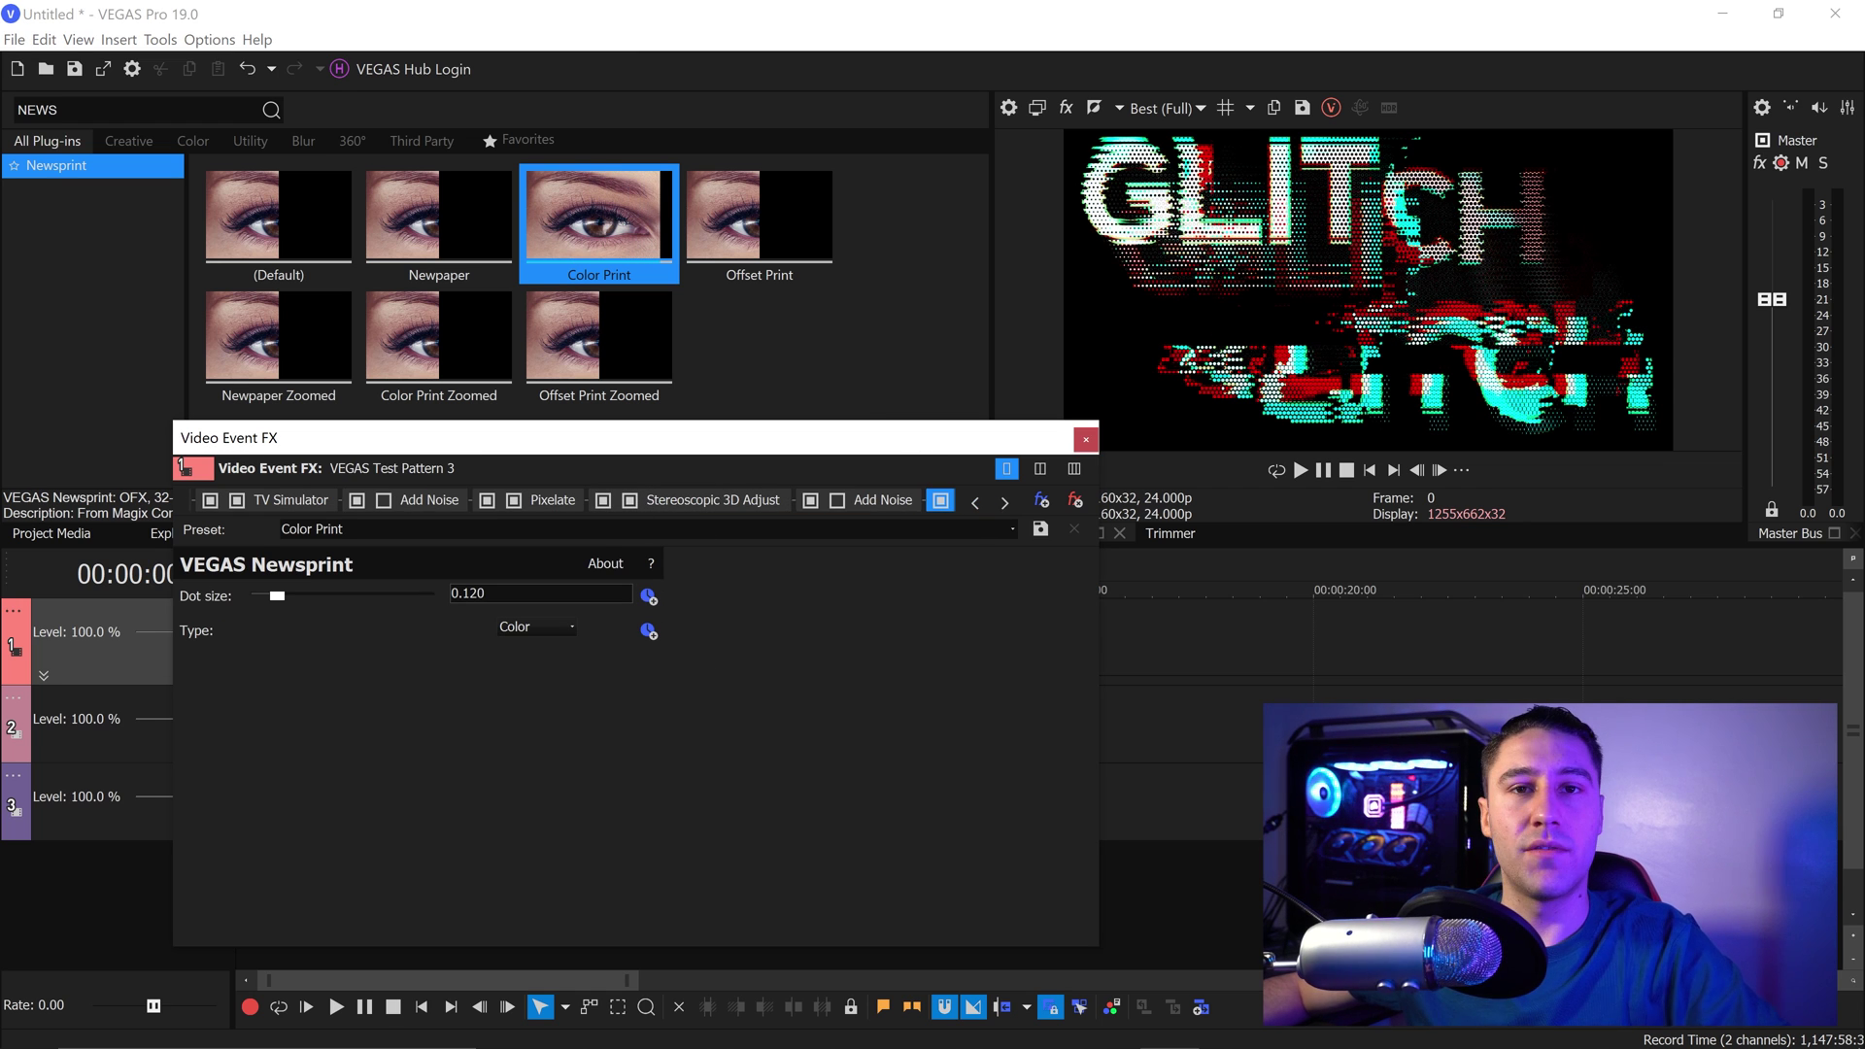
- Set the Newsprint dot size to 0.050, keep its type as Color, and close the event effects window
double_click(468, 592)
key(BackSpace)
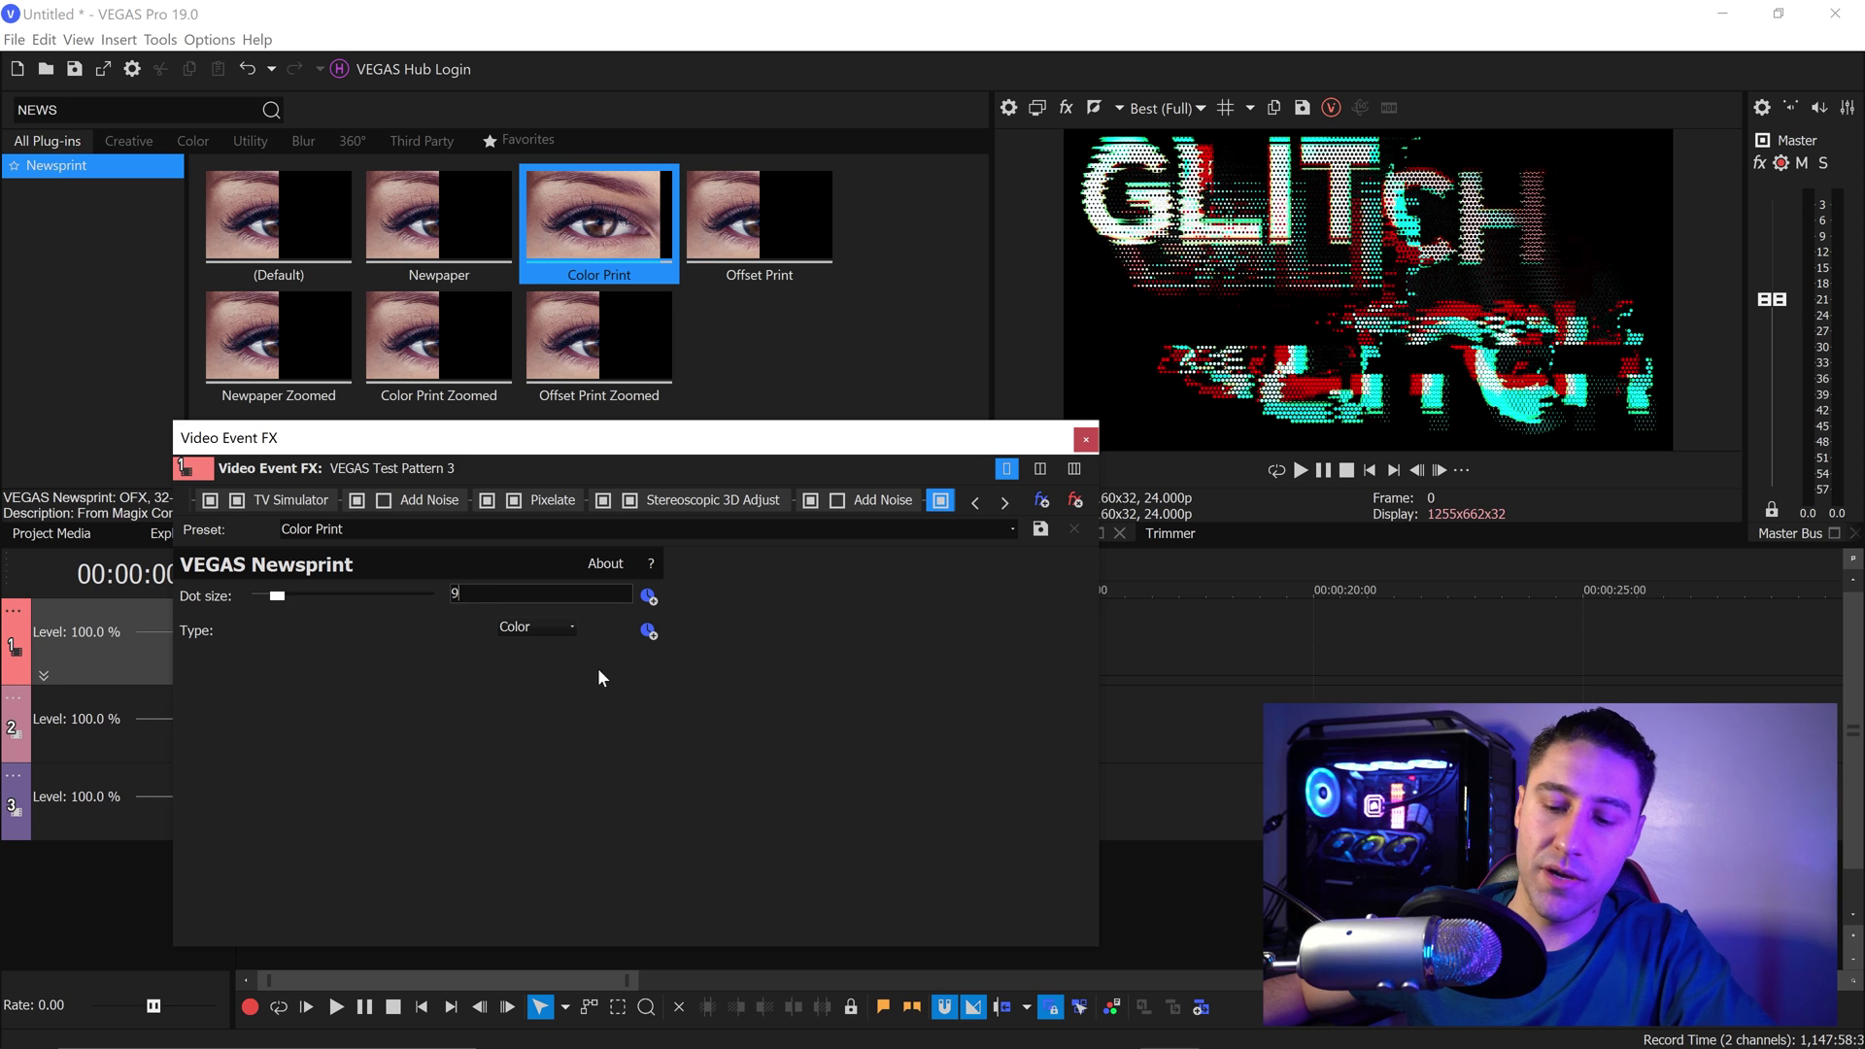
text(0.0)
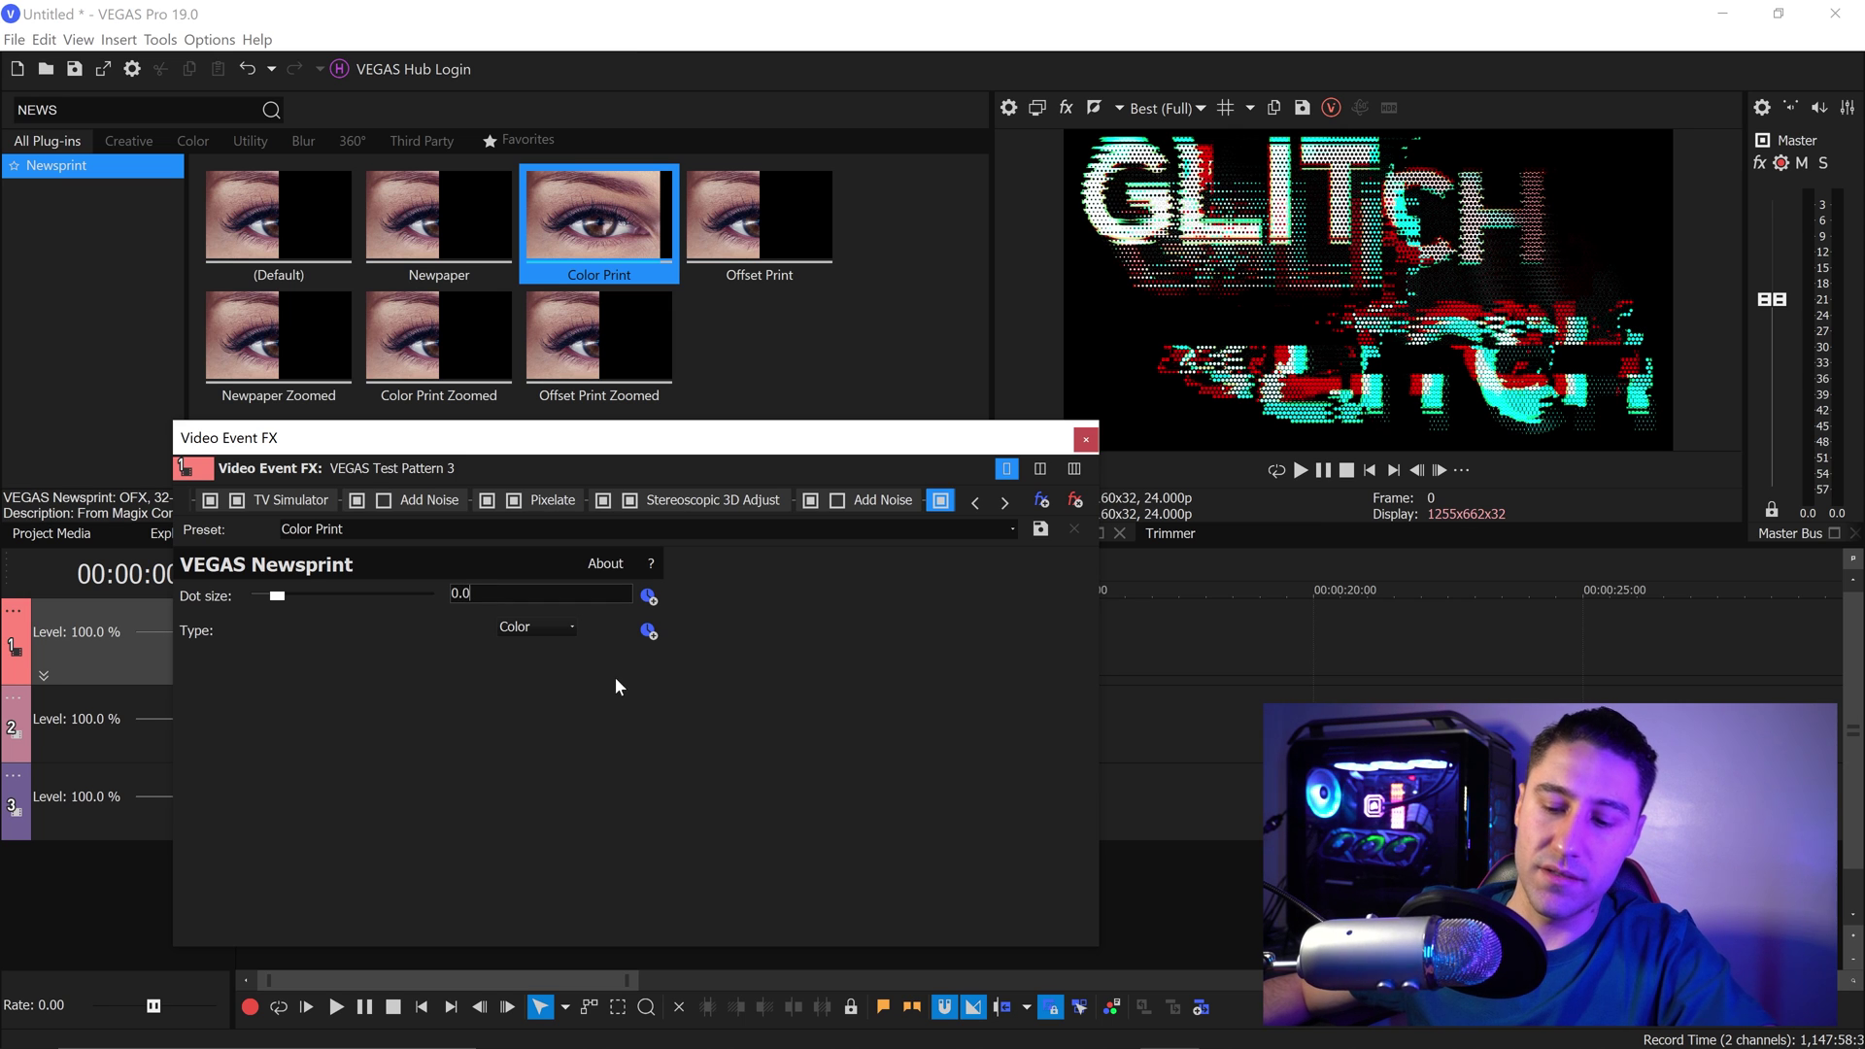
text(5)
key(Return)
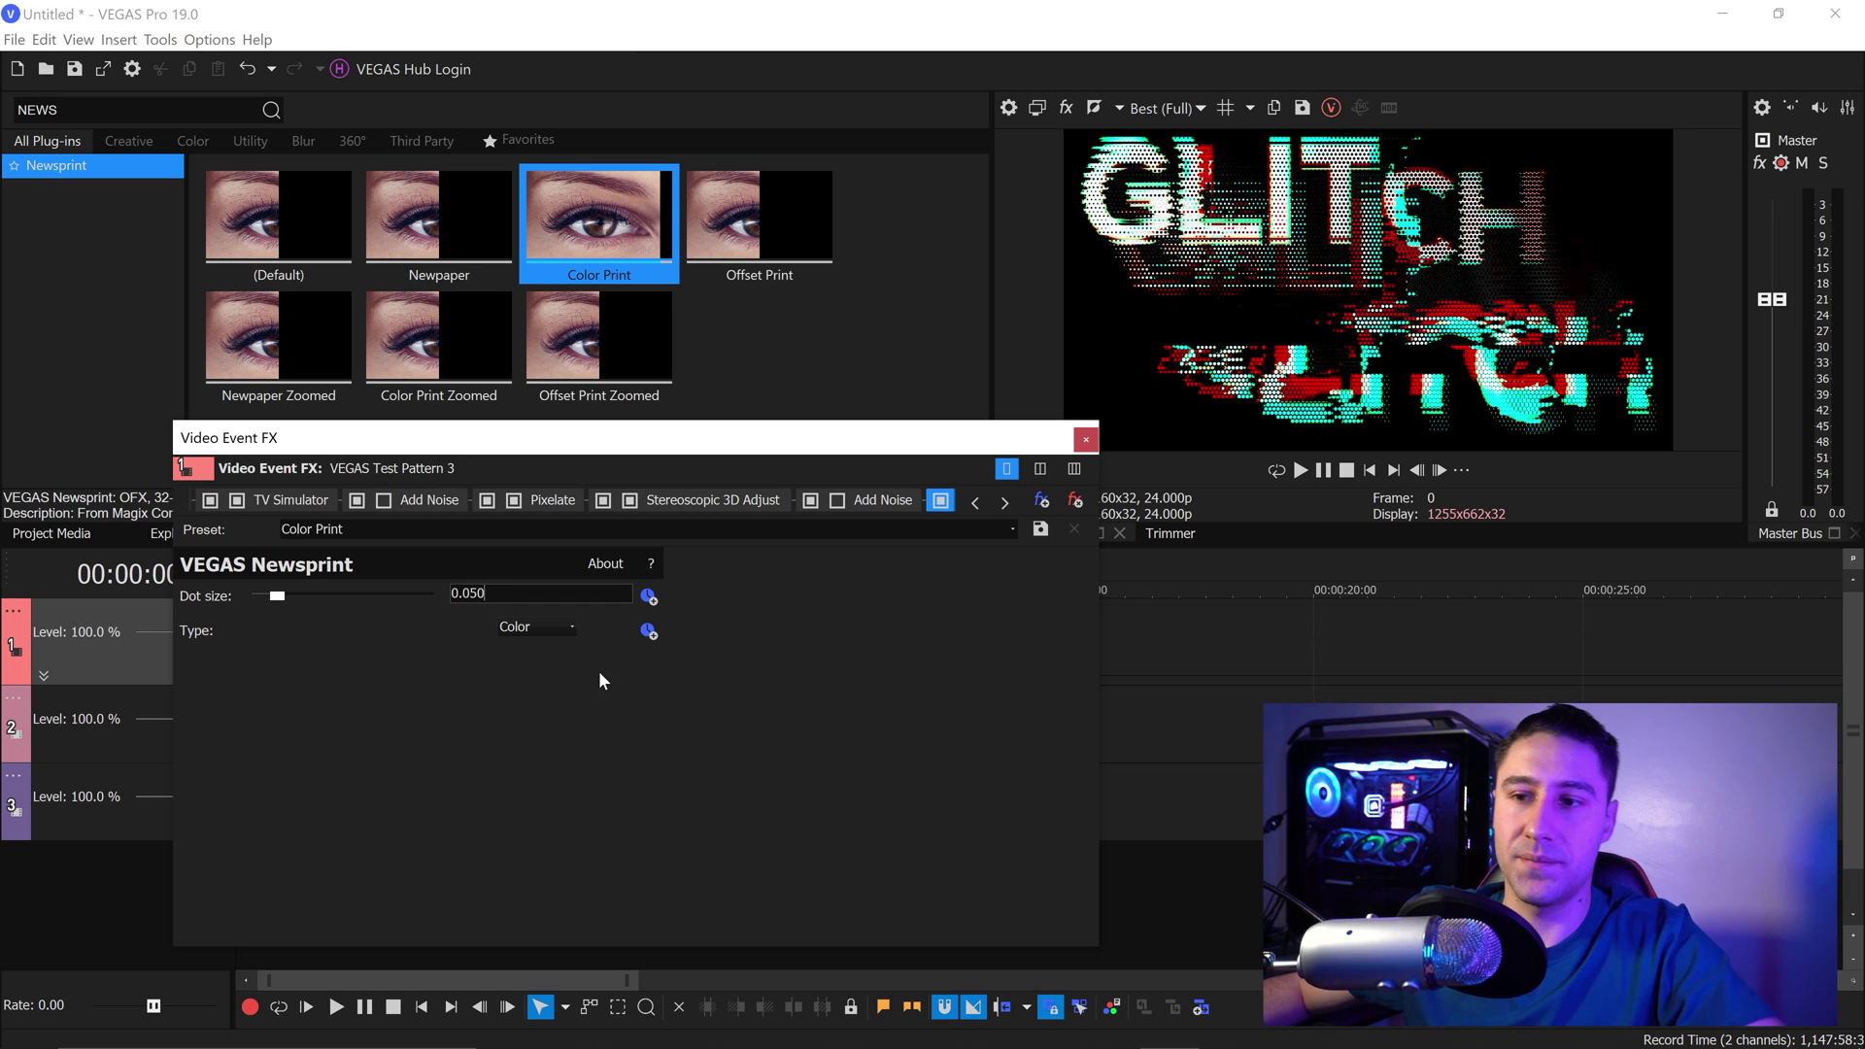
click(520, 627)
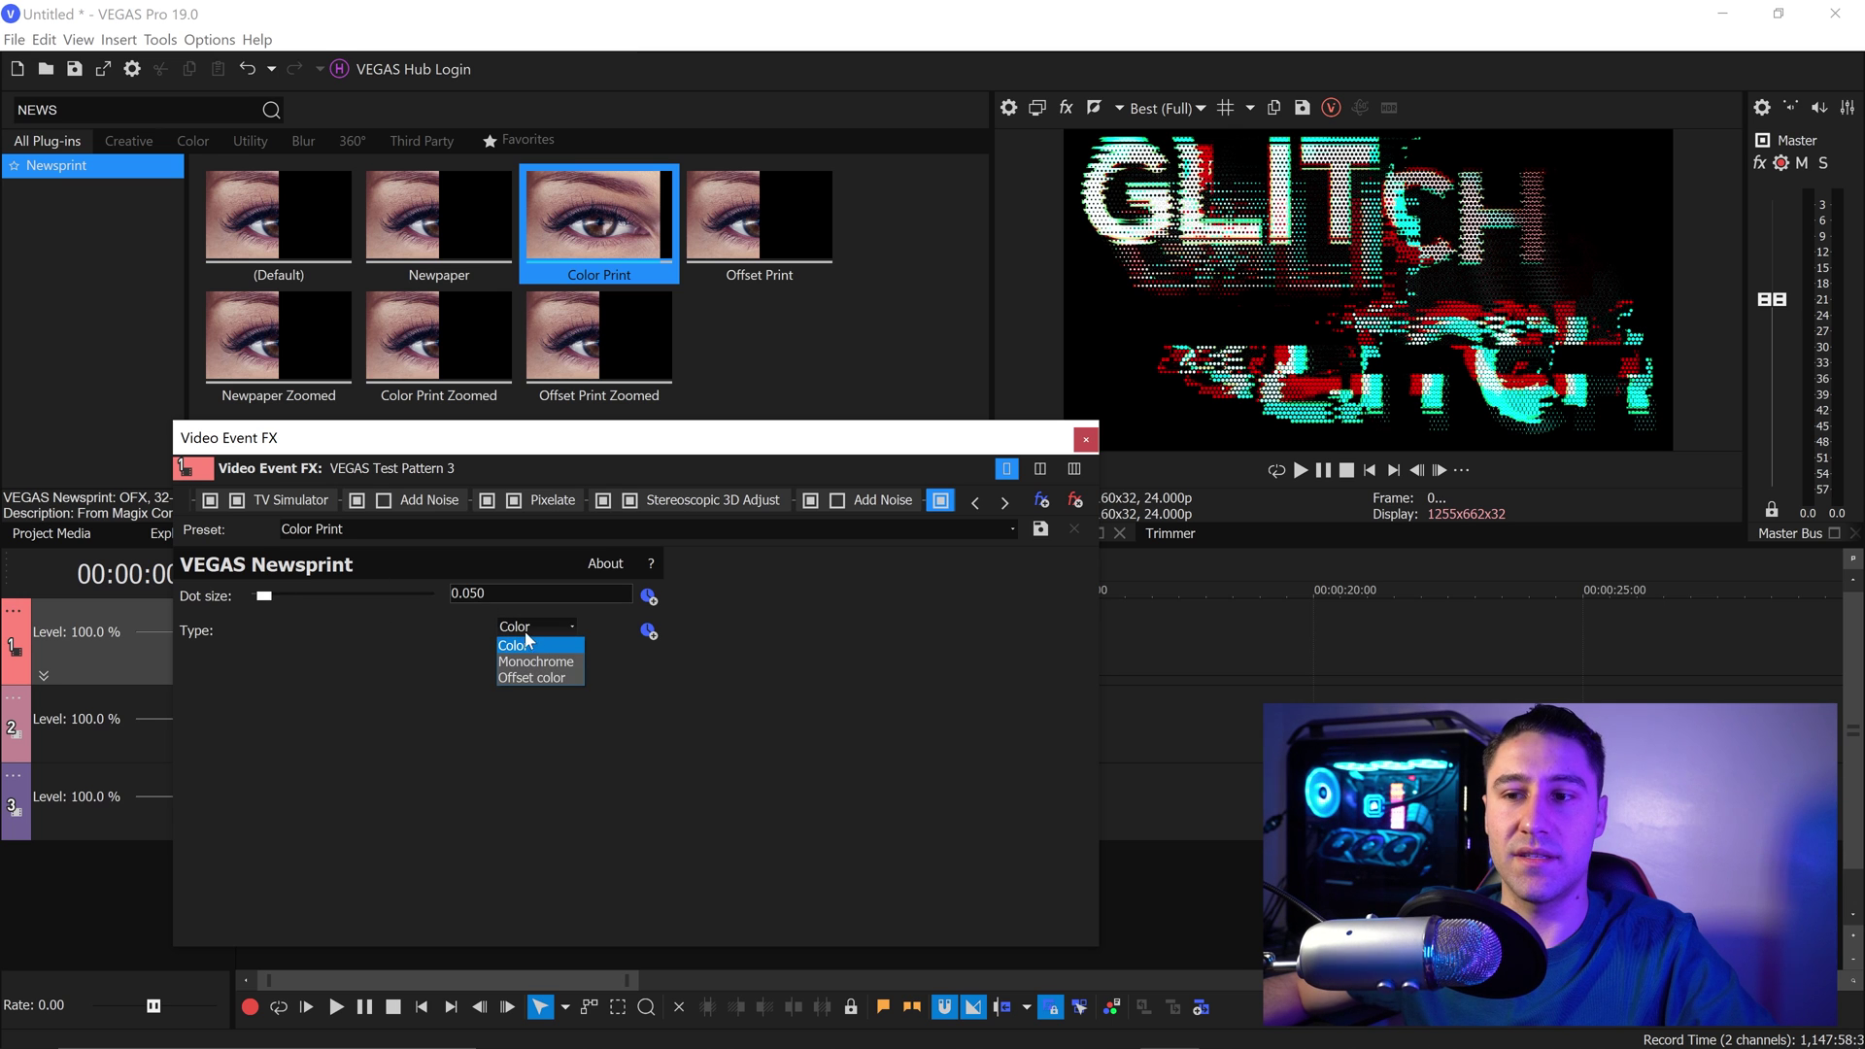
click(533, 646)
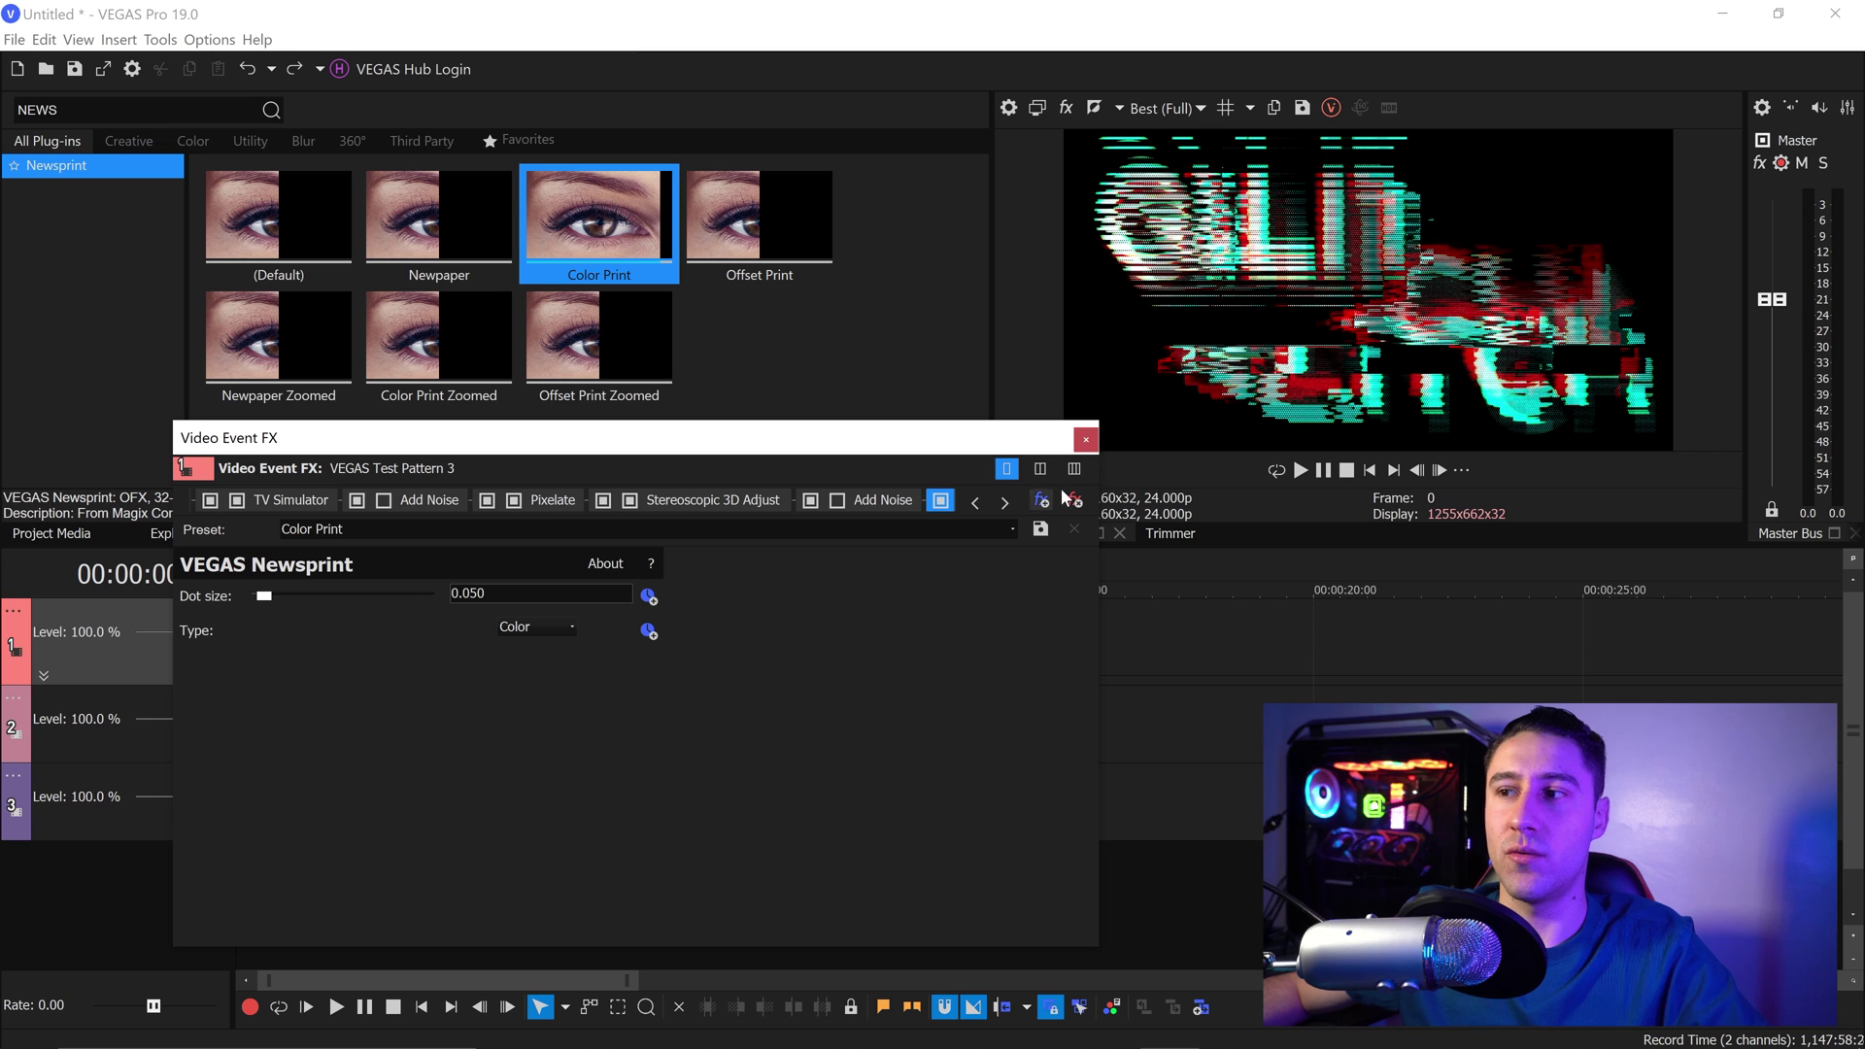
click(1085, 440)
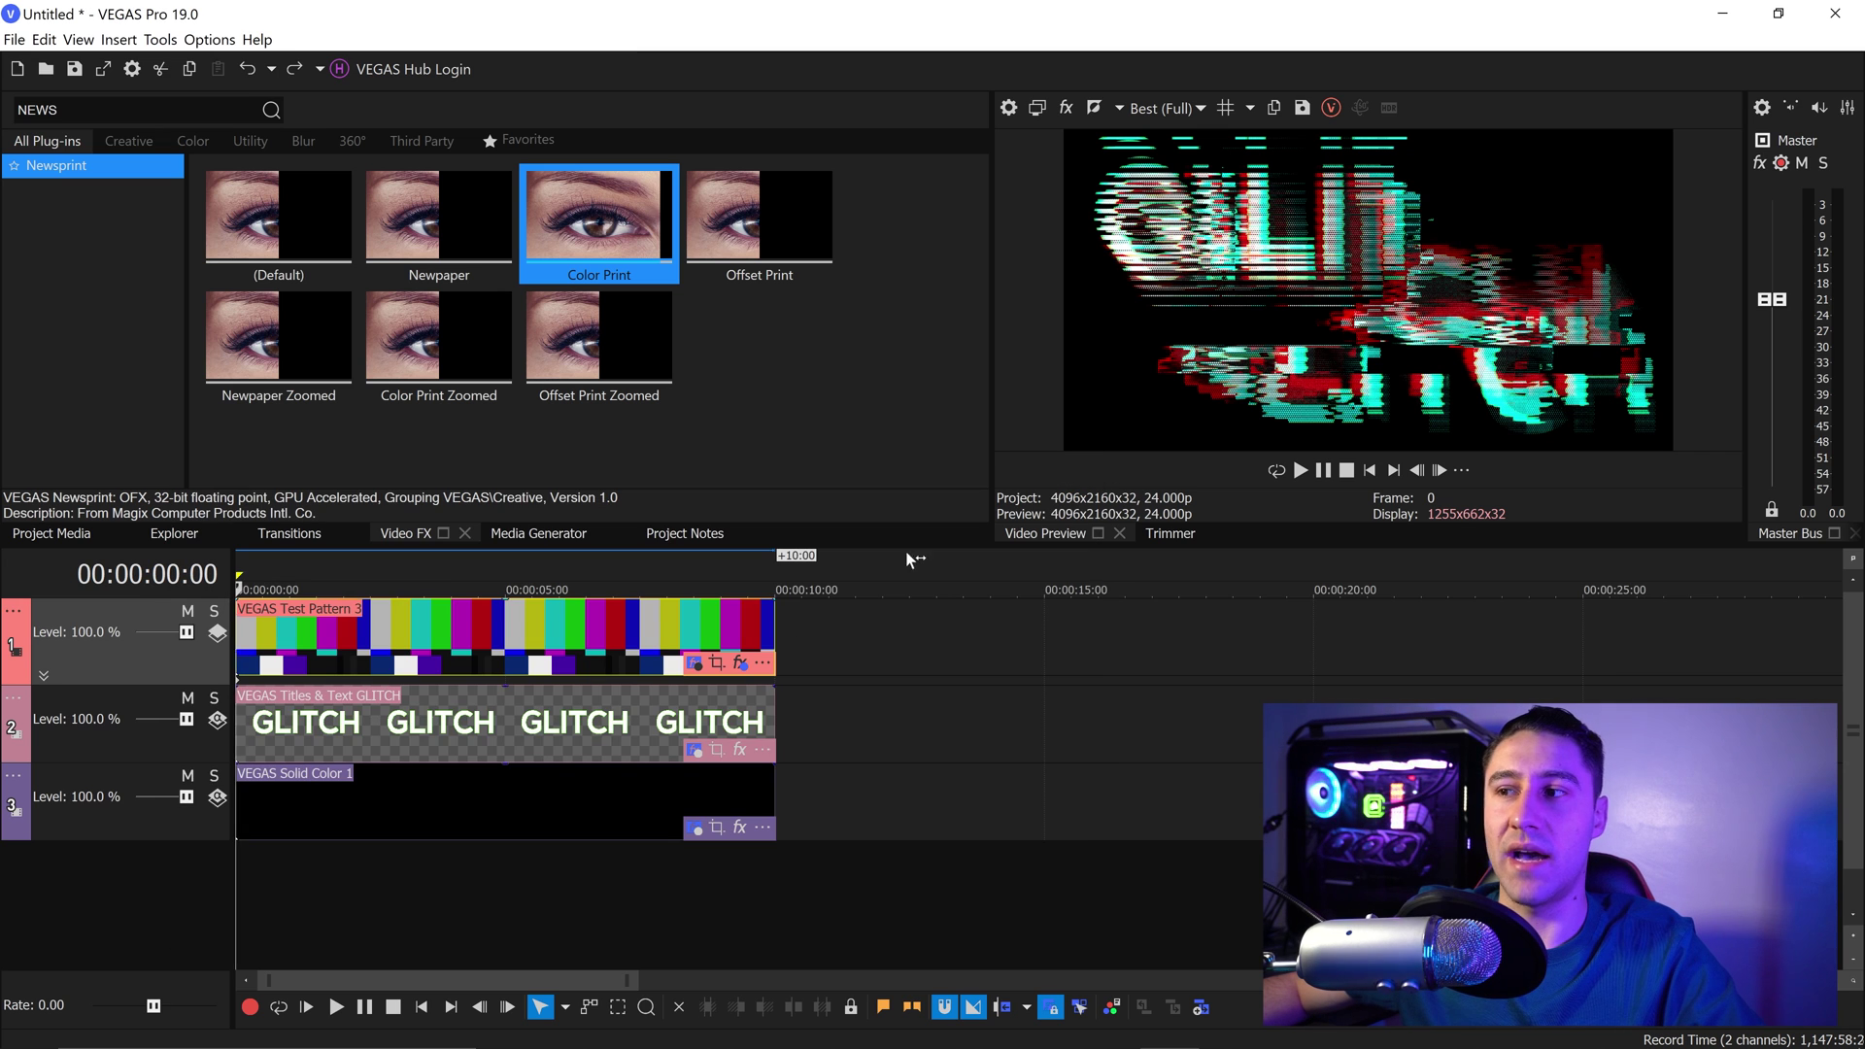
- Split the test pattern event at 00:00:01:02 and 00:00:02:06, and delete the piece between the two cuts
click(251, 644)
click(277, 641)
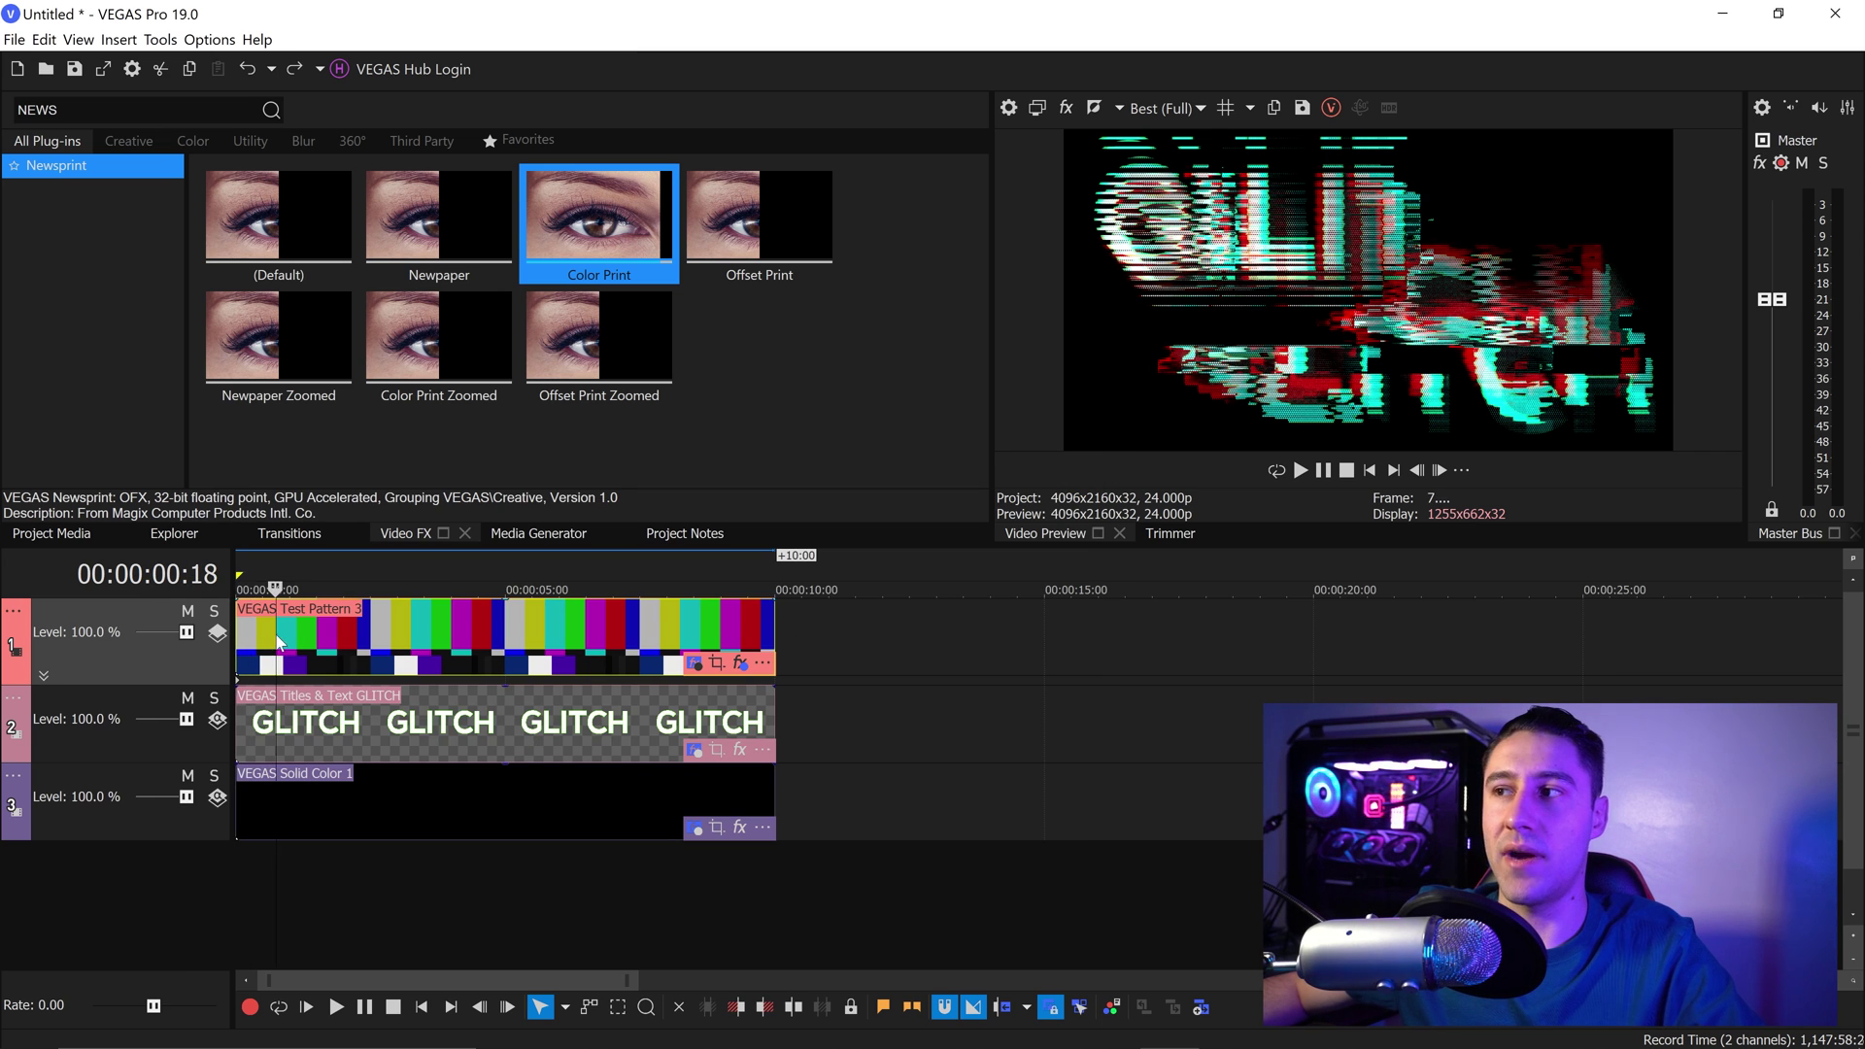
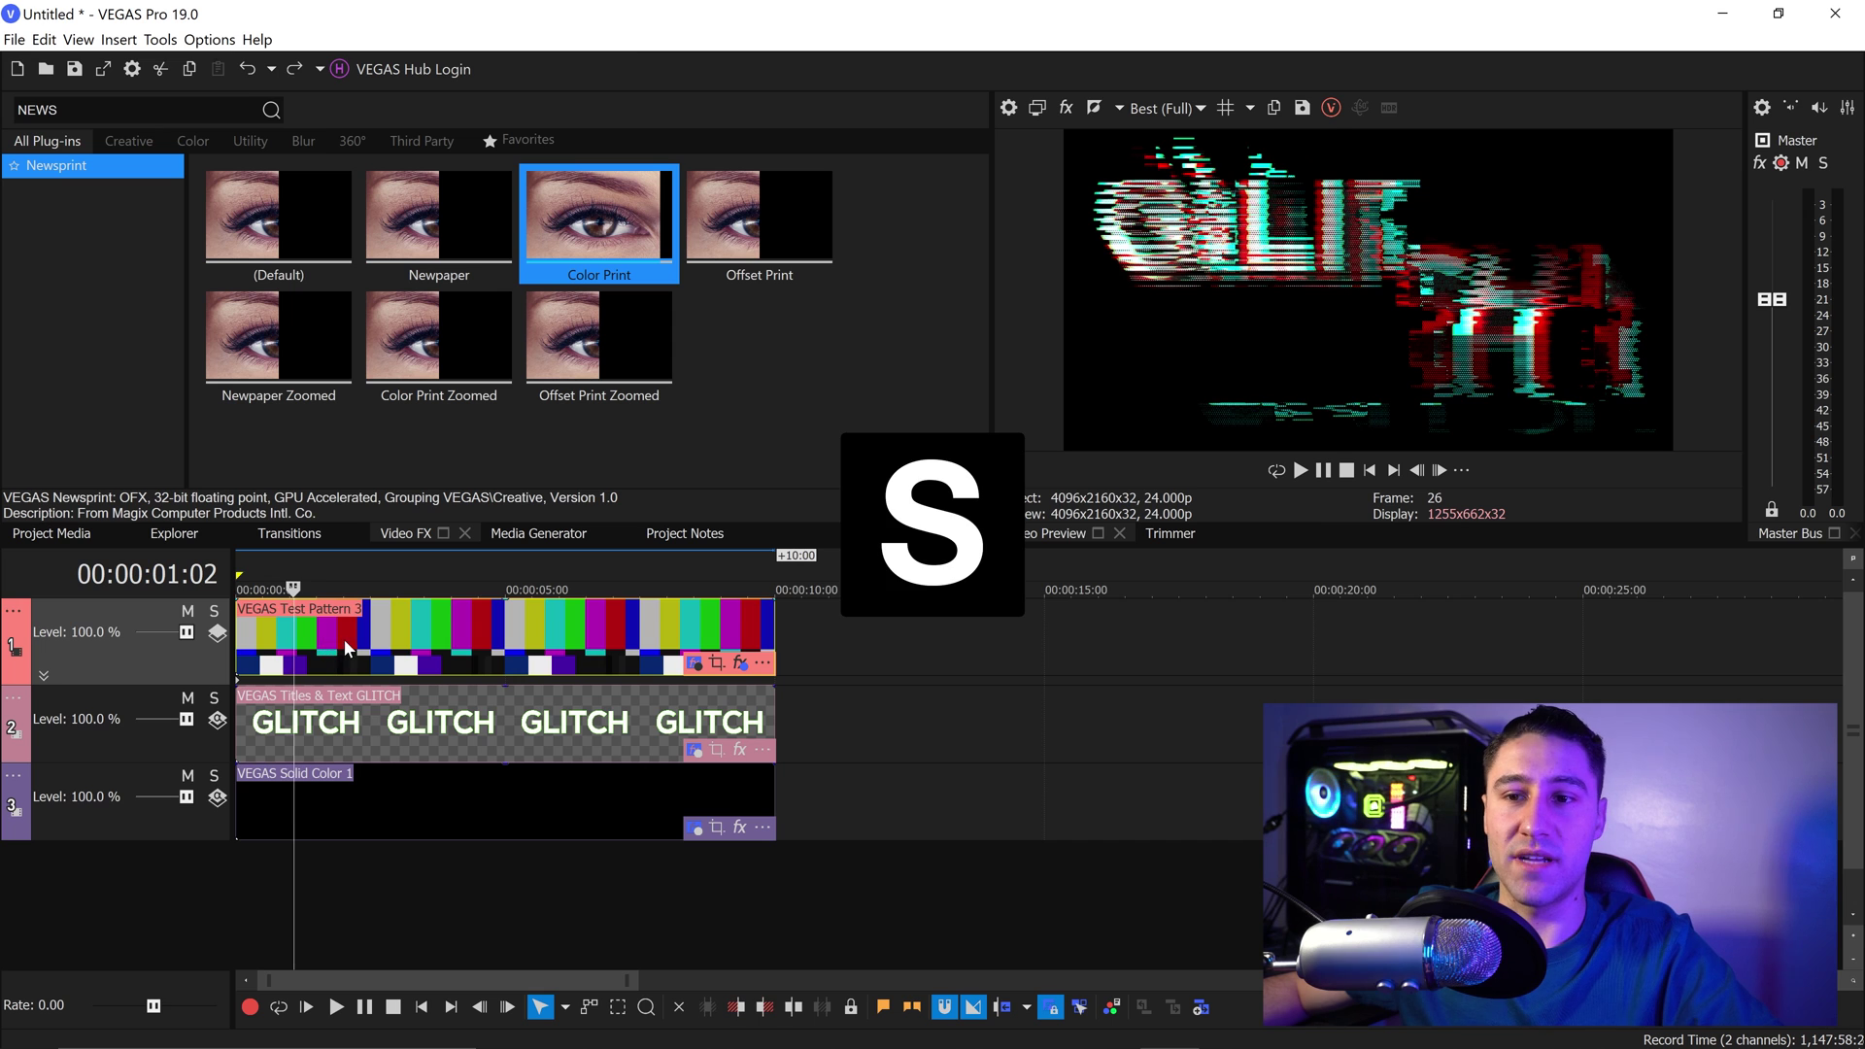
click(360, 641)
key(s)
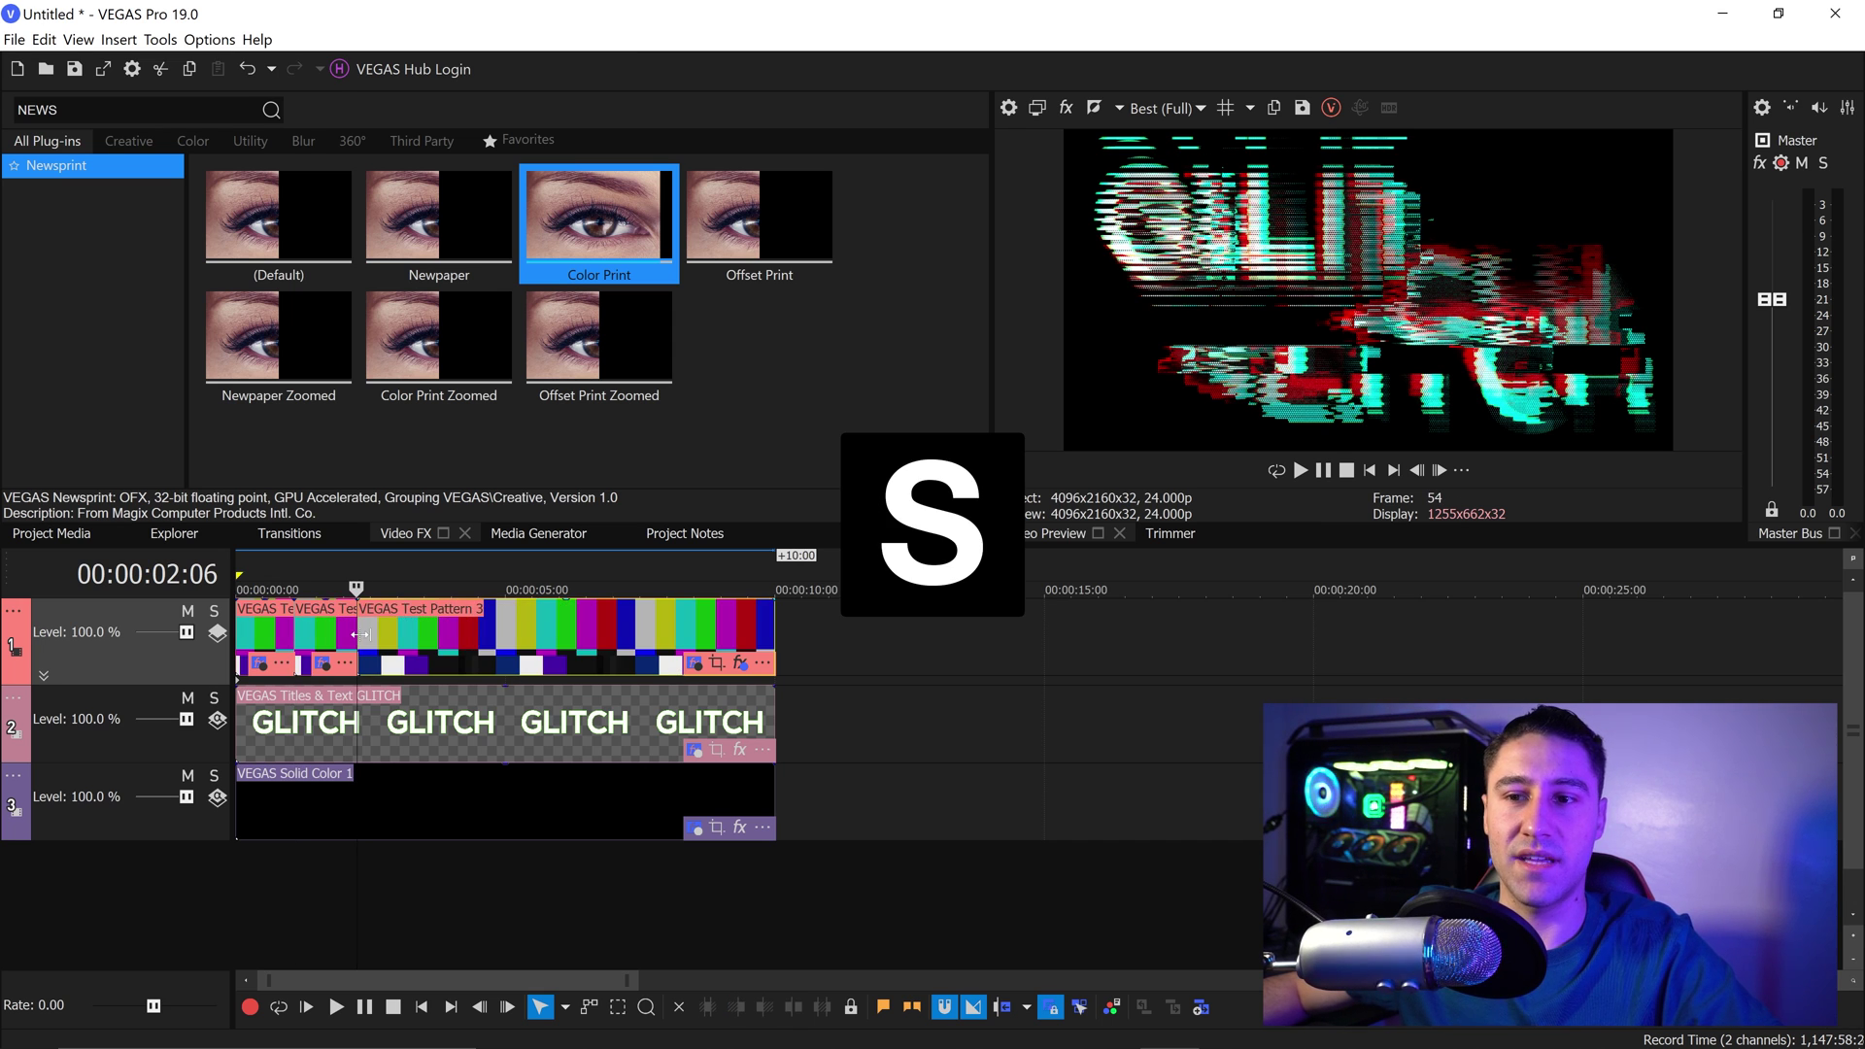
click(322, 636)
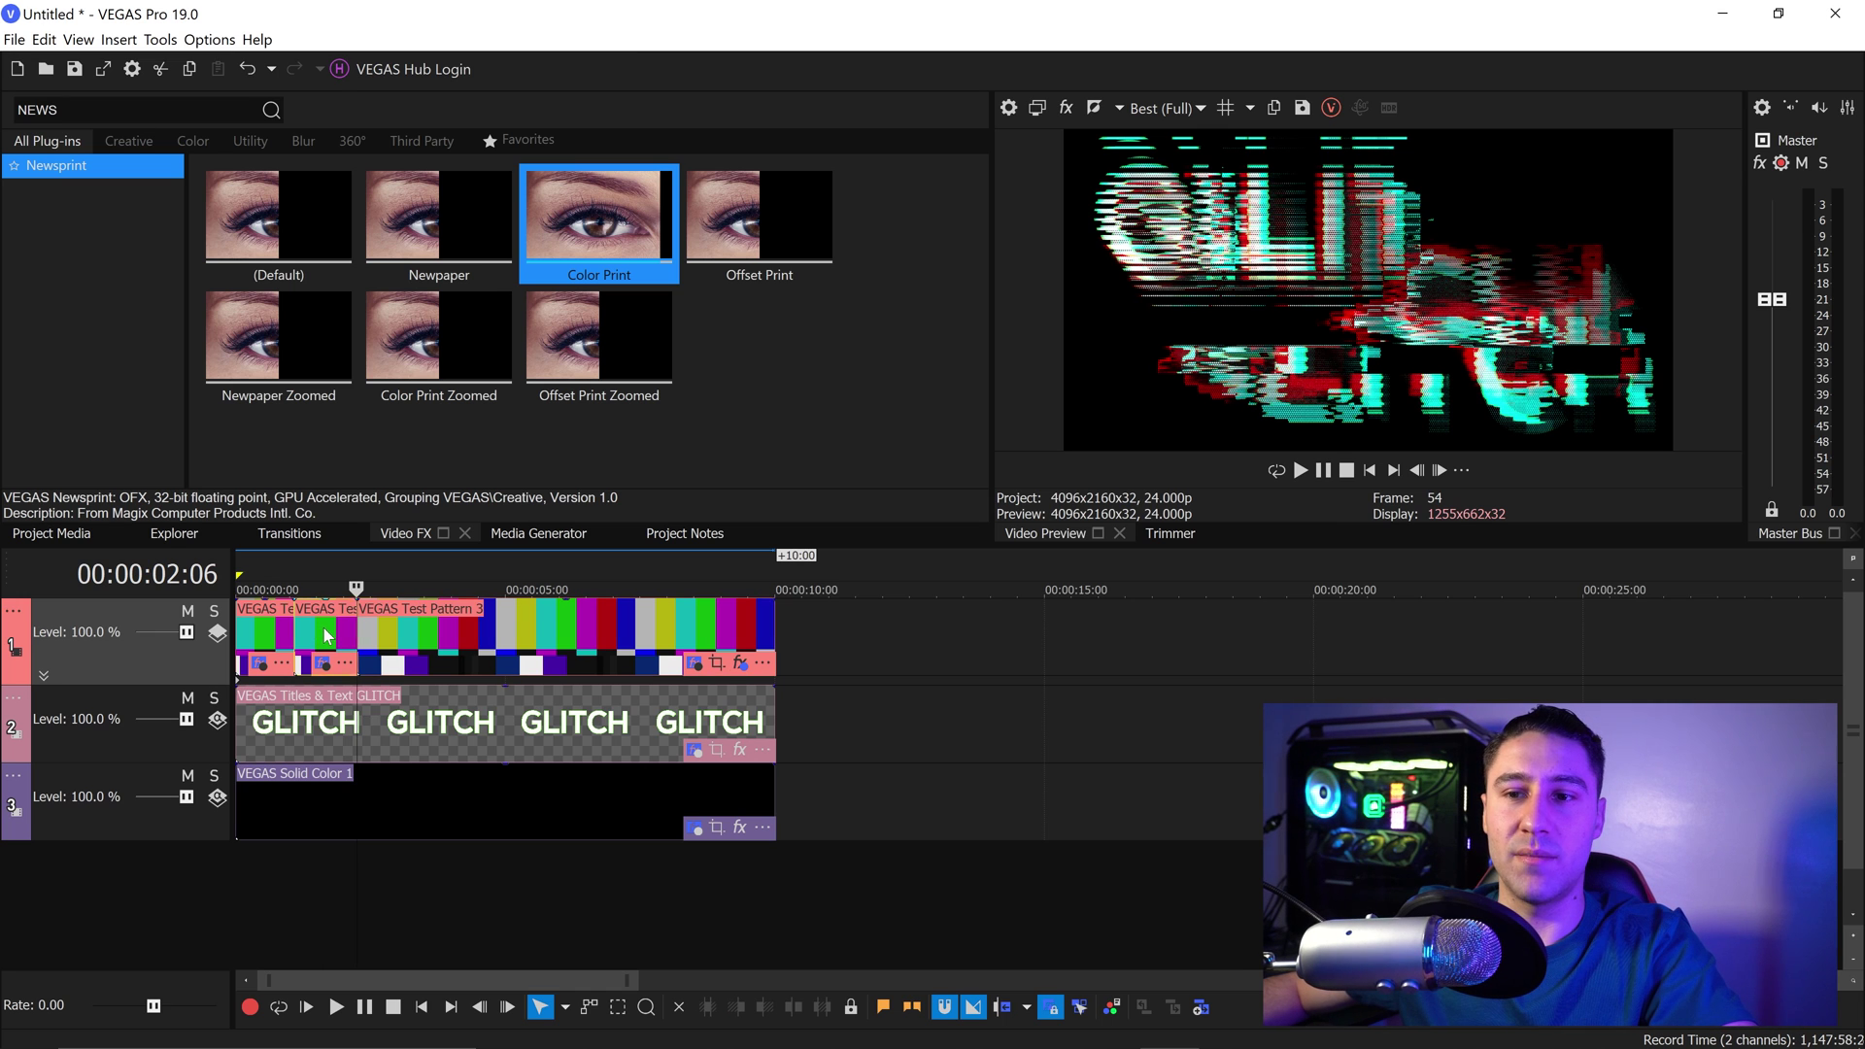
key(Delete)
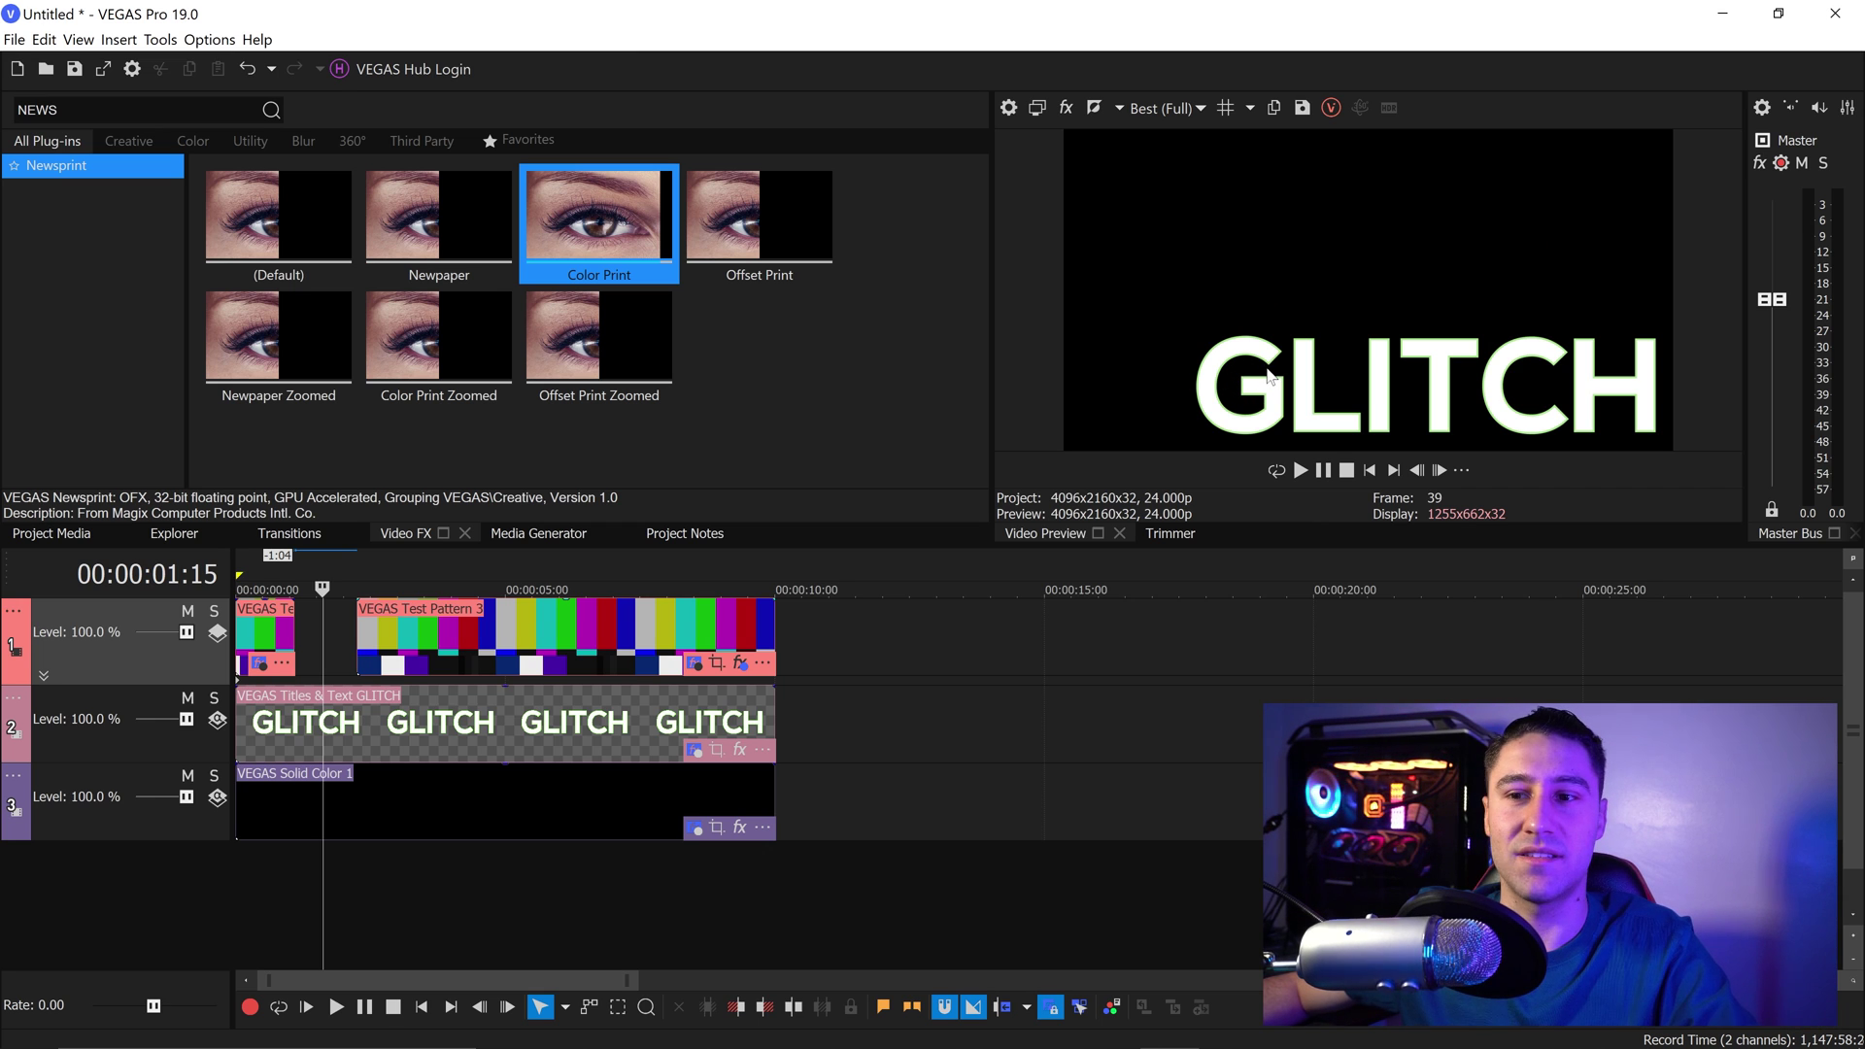
- Insert a Mute envelope on the test pattern track
right_click(188, 662)
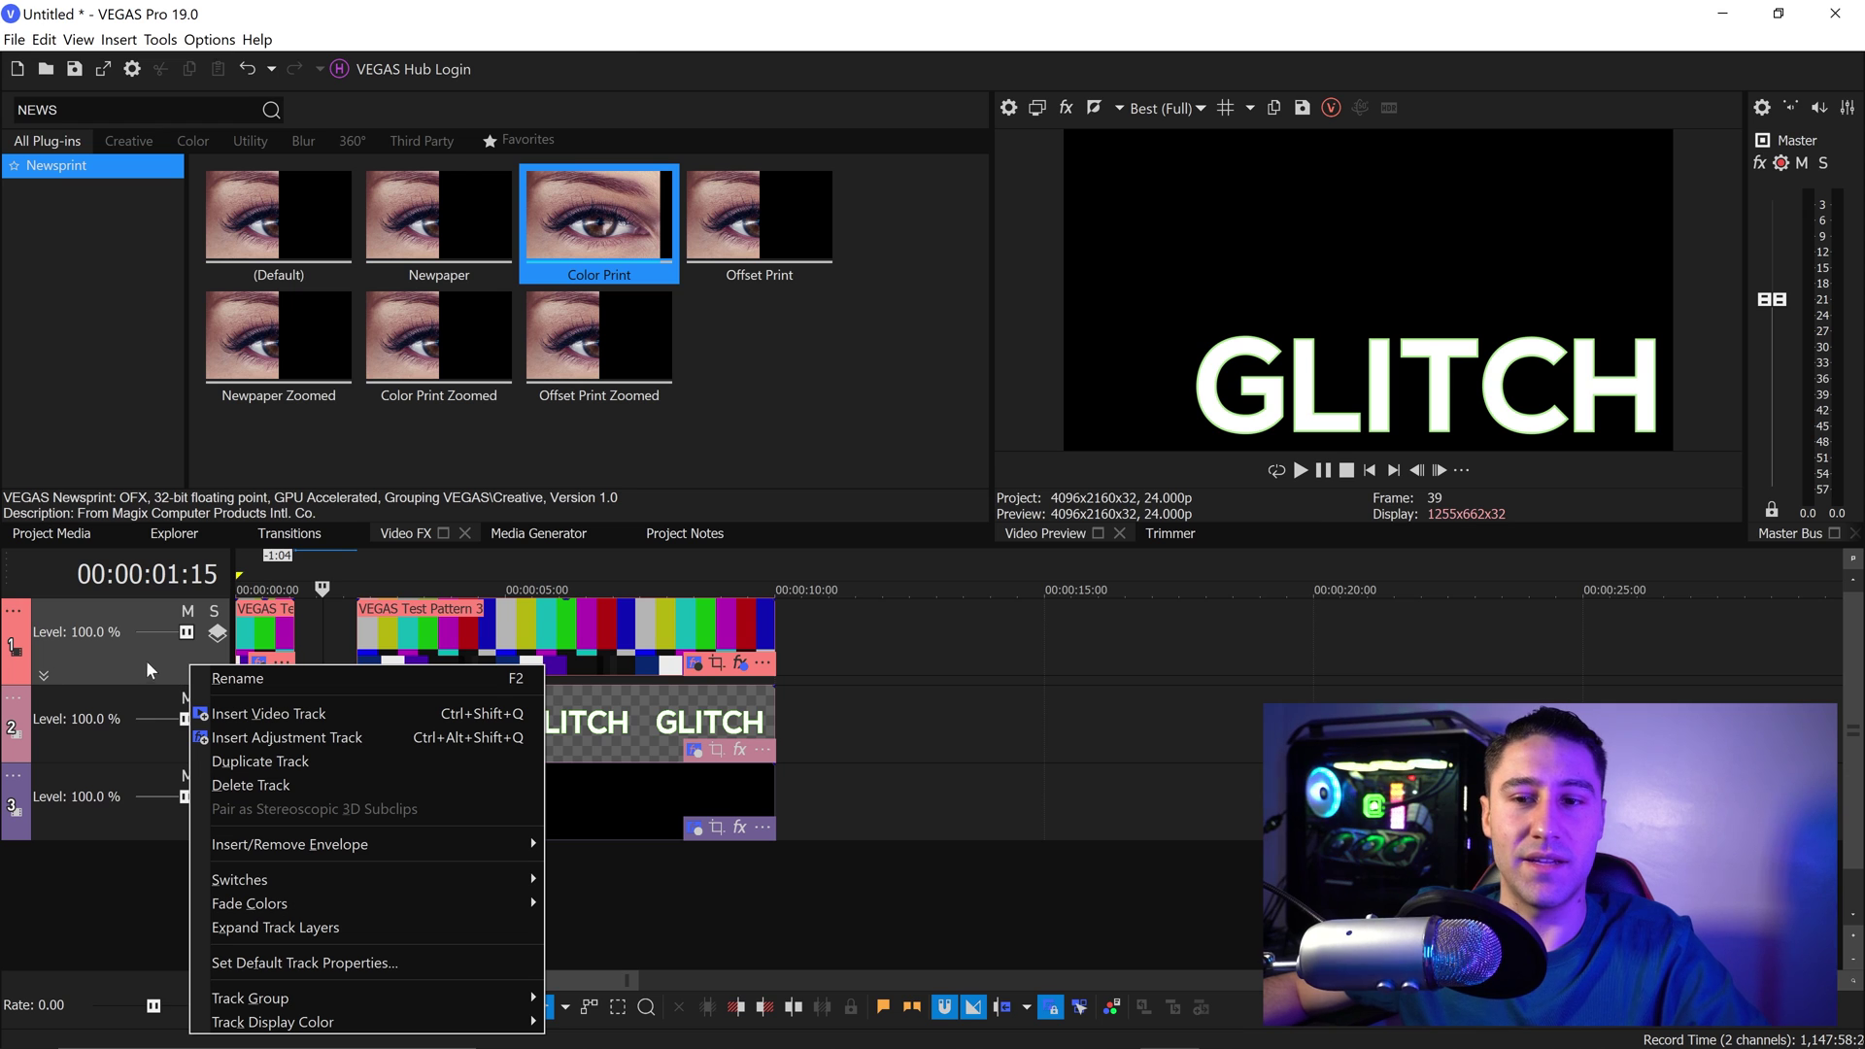
mouse_move(287, 848)
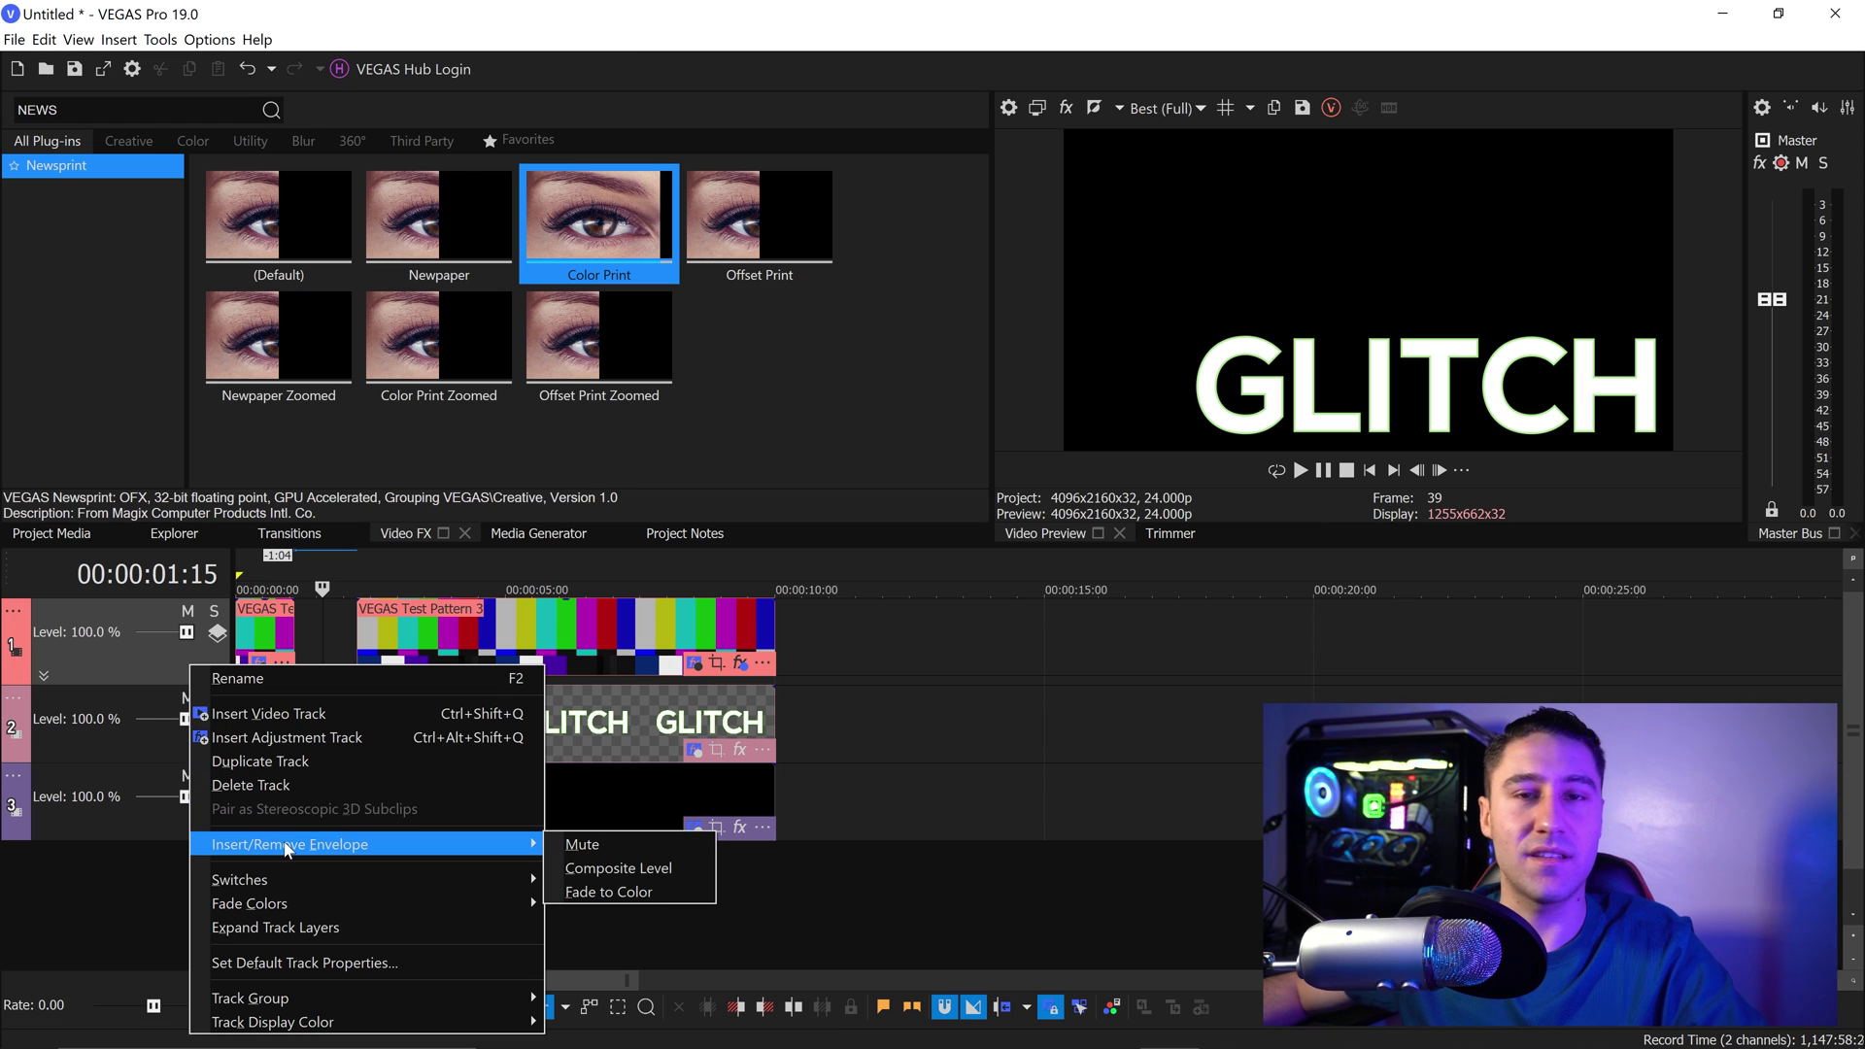
click(584, 844)
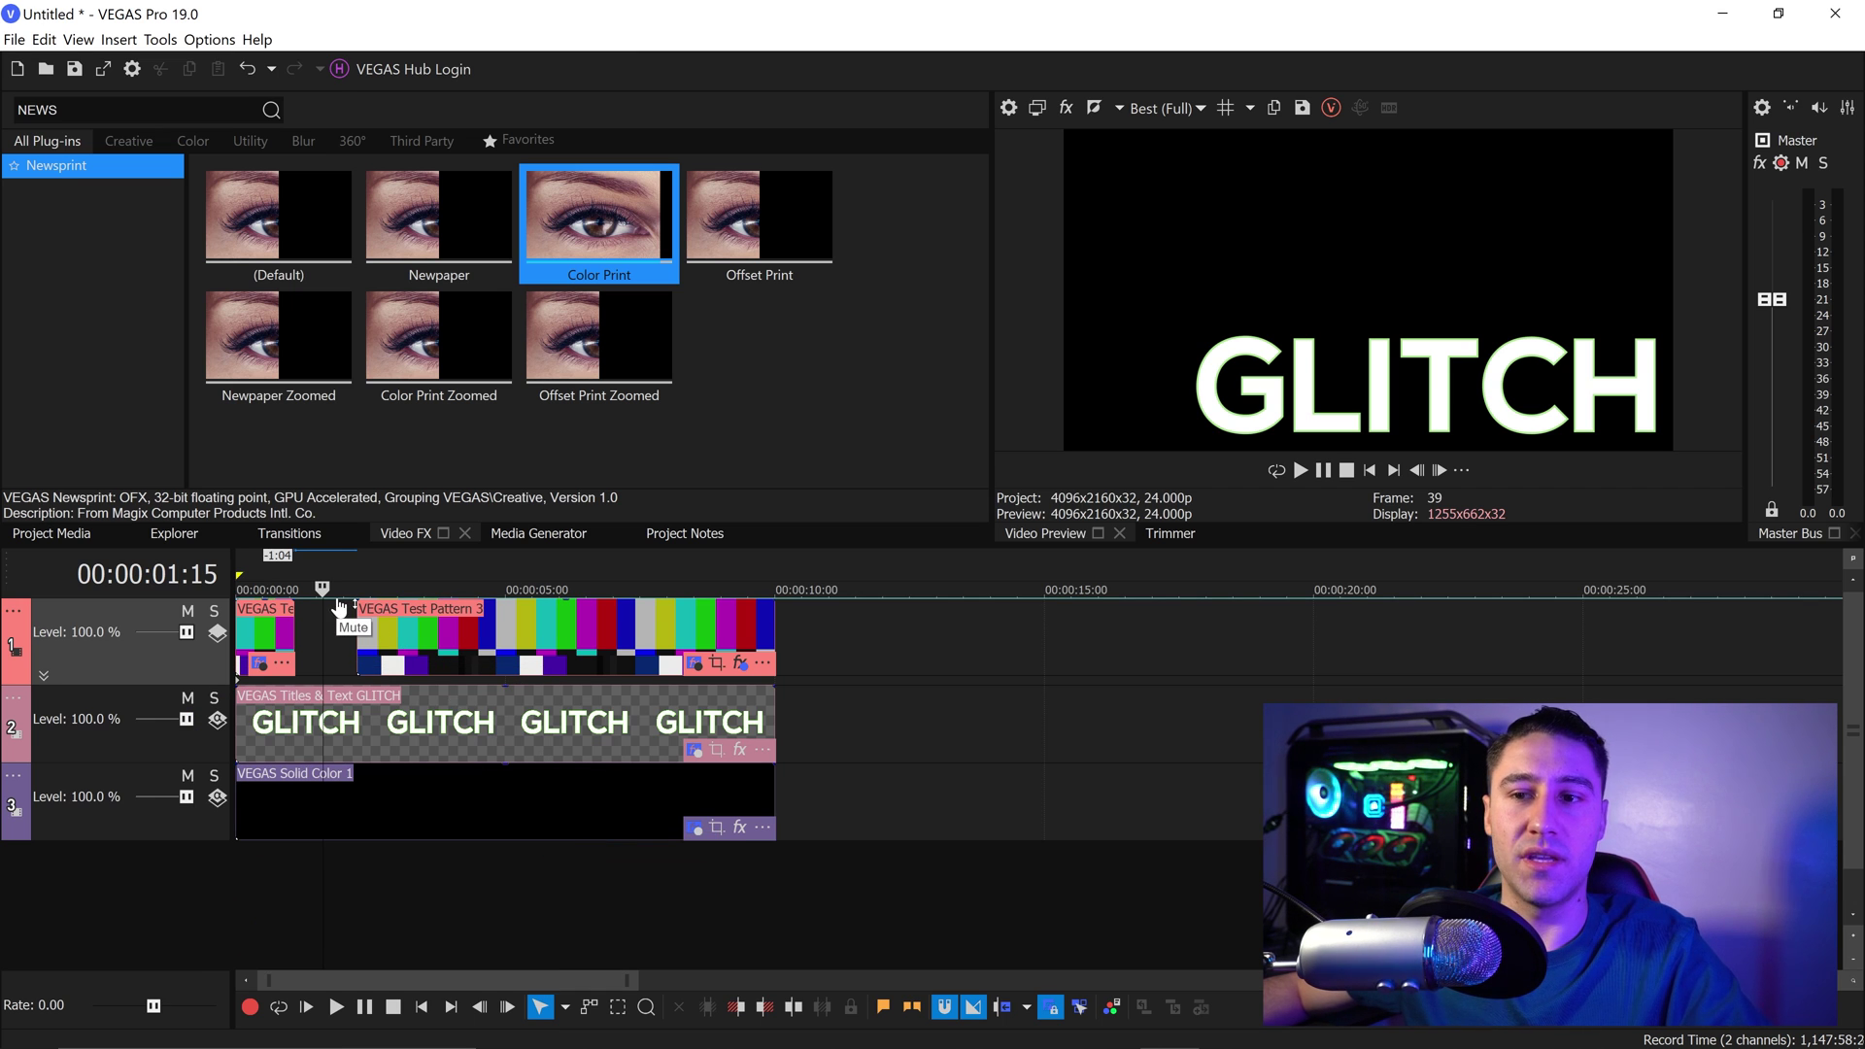
mouse_move(339, 607)
mouse_down()
mouse_move(346, 671)
mouse_move(345, 608)
mouse_up()
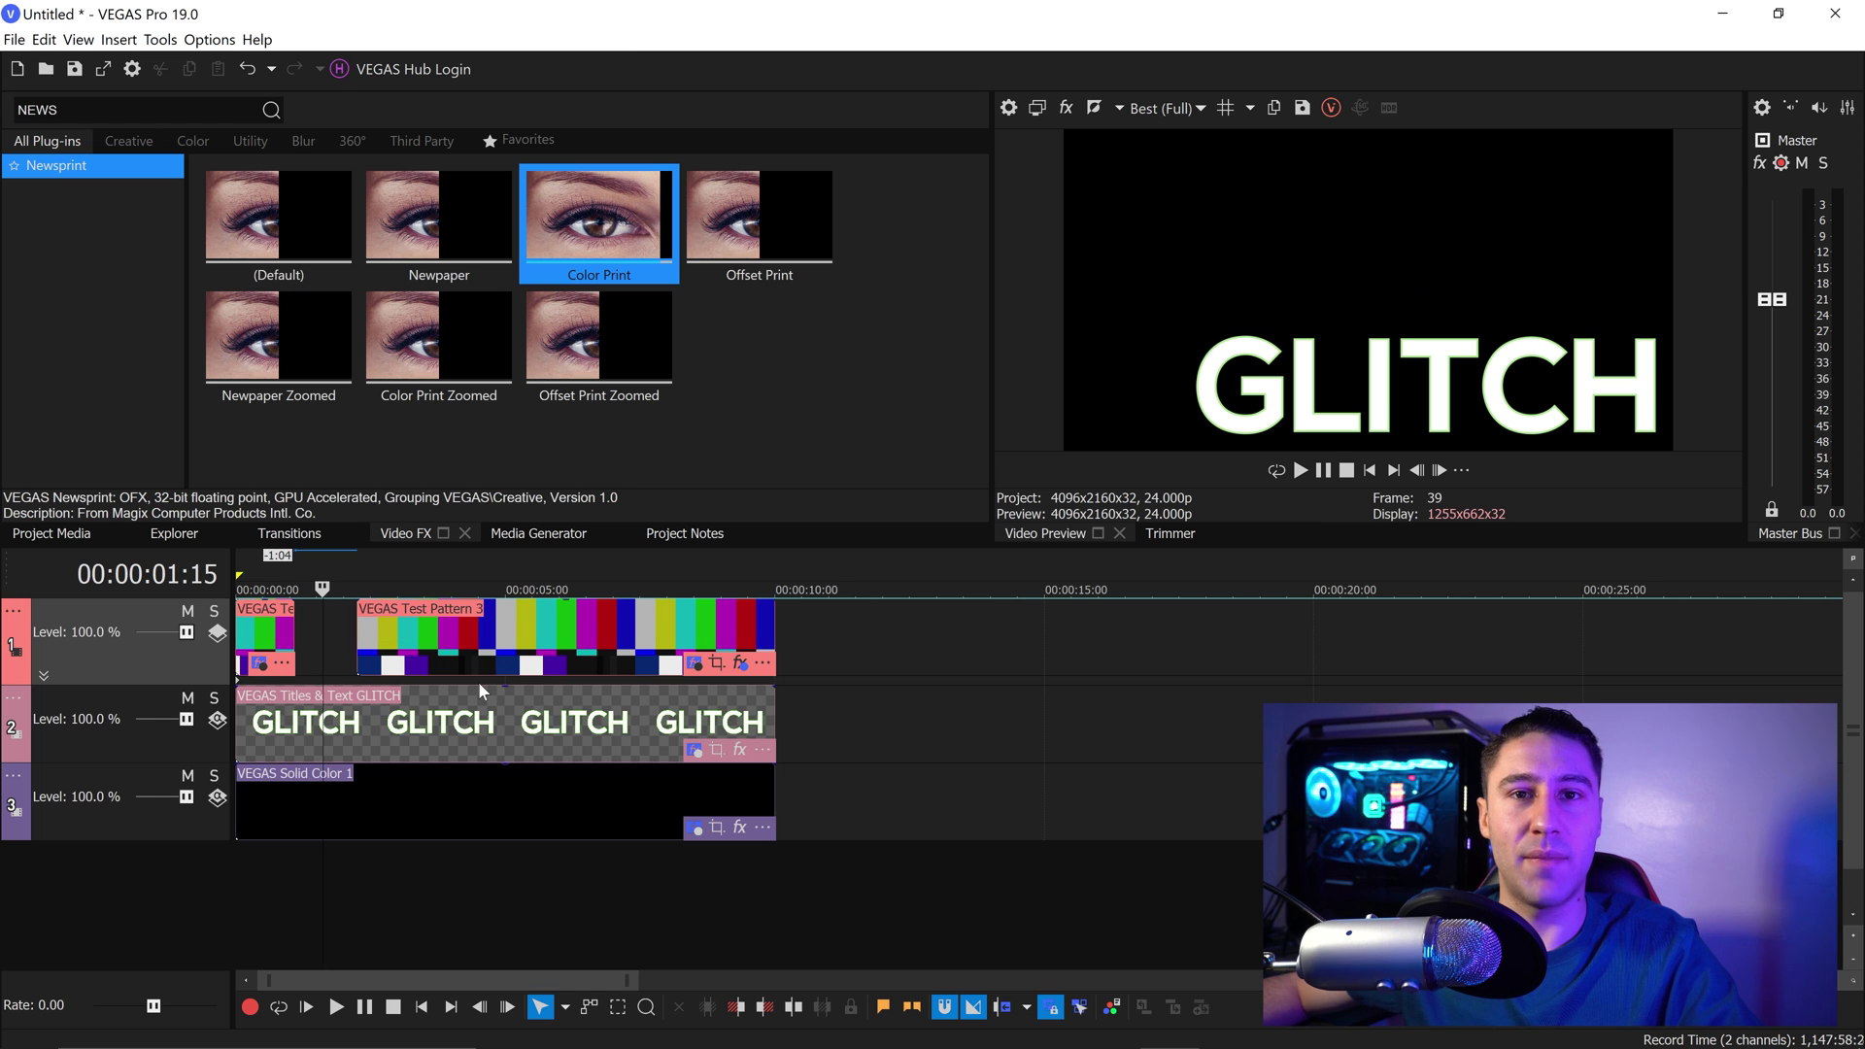
- Add points to the test pattern track's Mute envelope at 00:00:01:02 and 00:00:02:06, the two edges of the gap
click(291, 627)
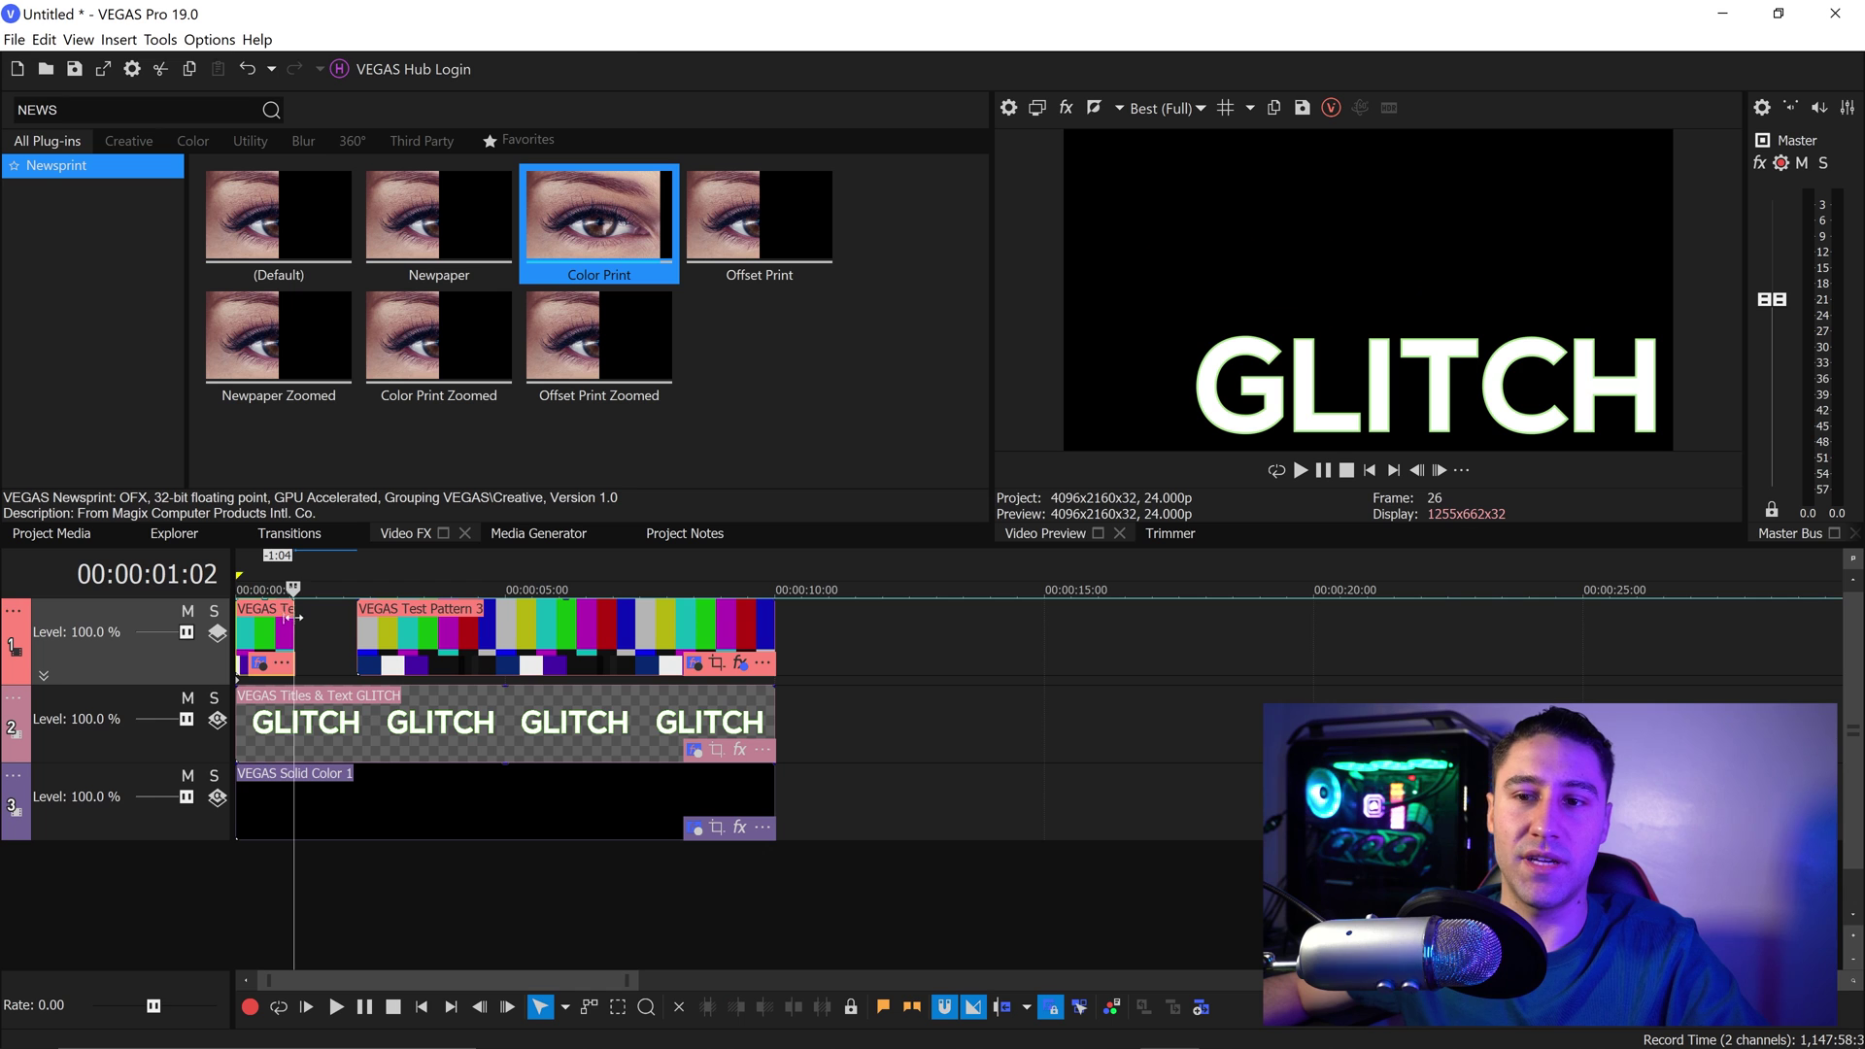
right_click(295, 599)
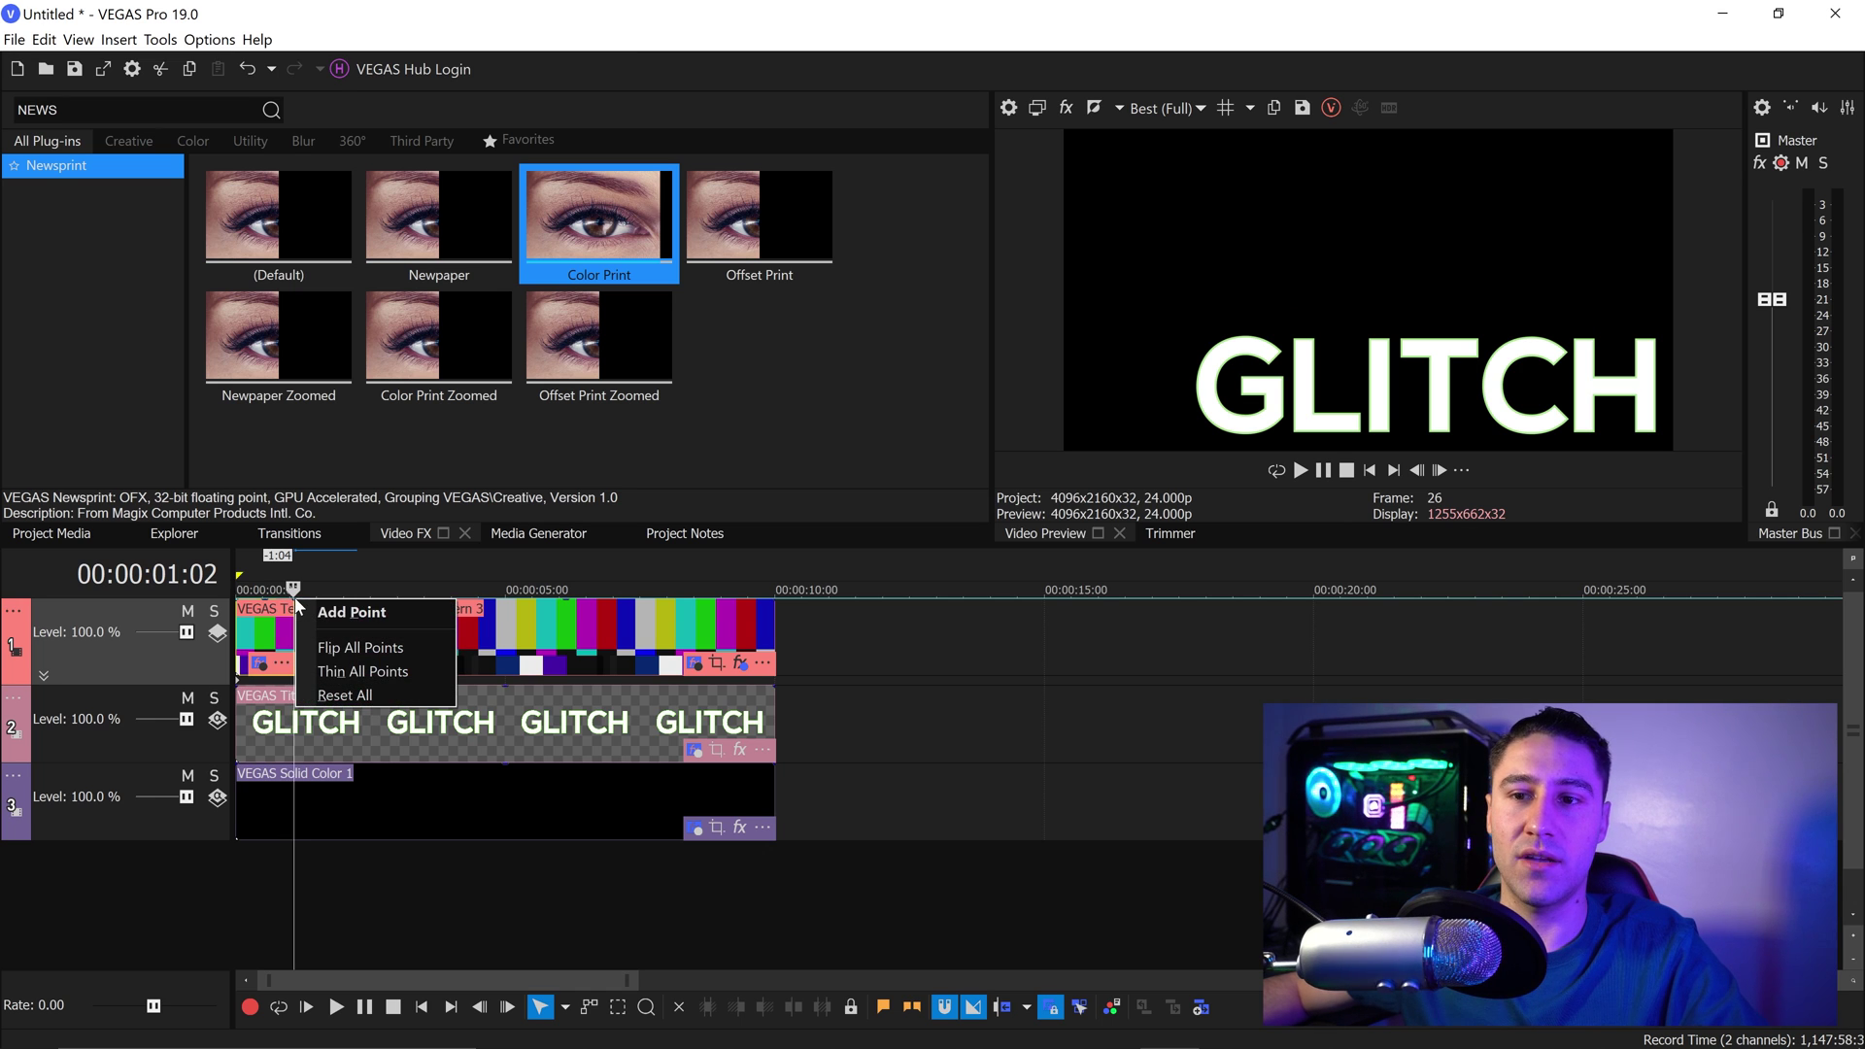
click(324, 609)
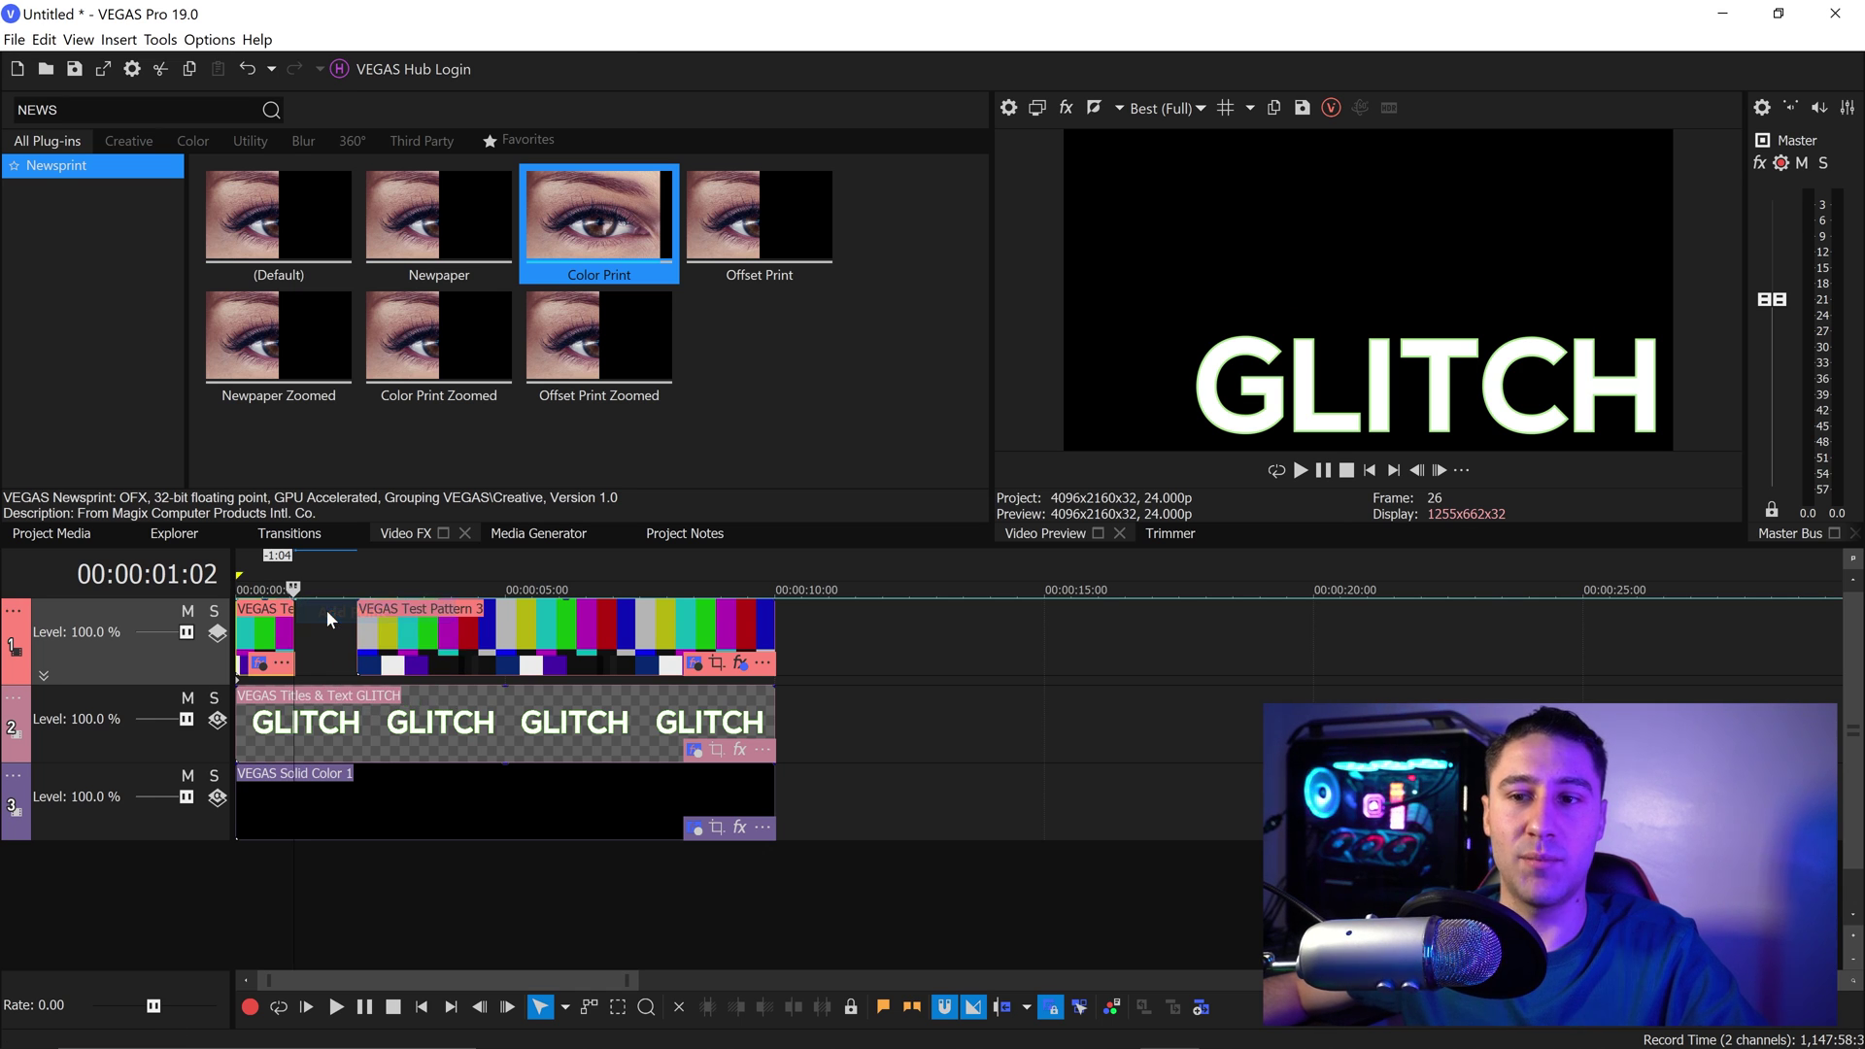
click(356, 622)
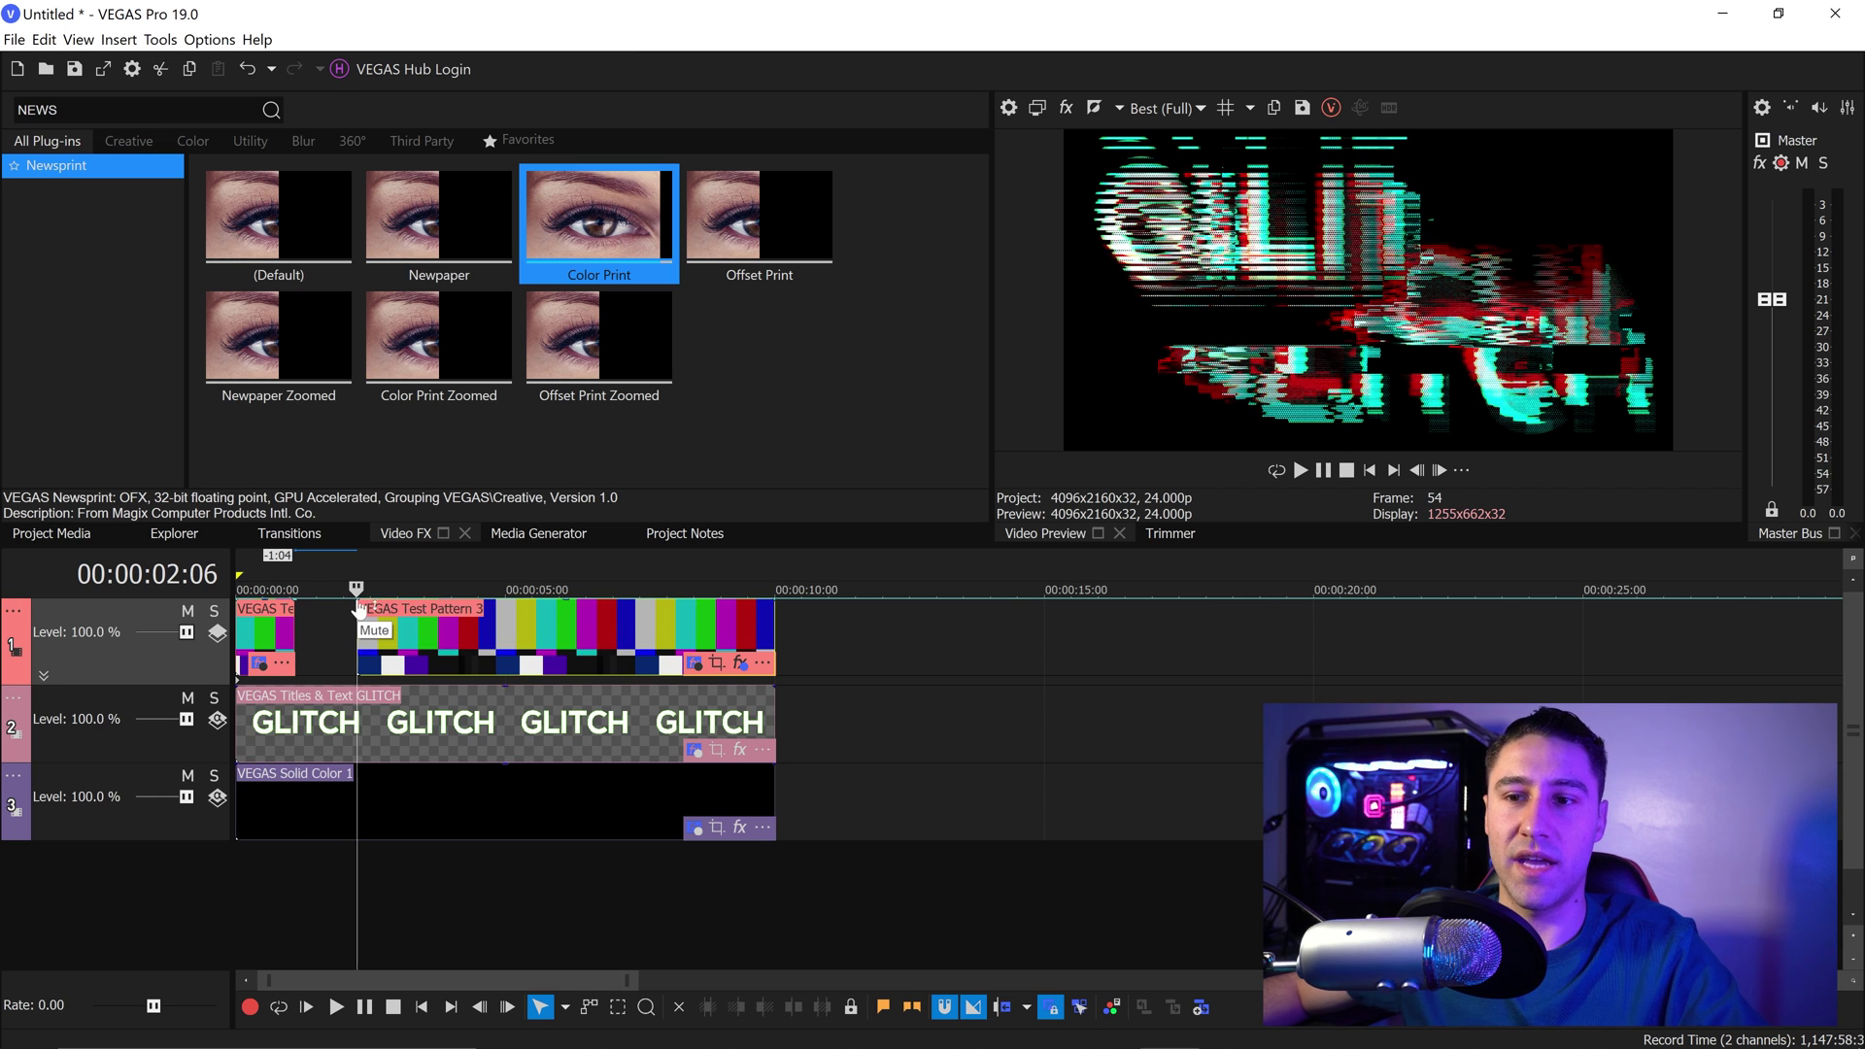
right_click(359, 603)
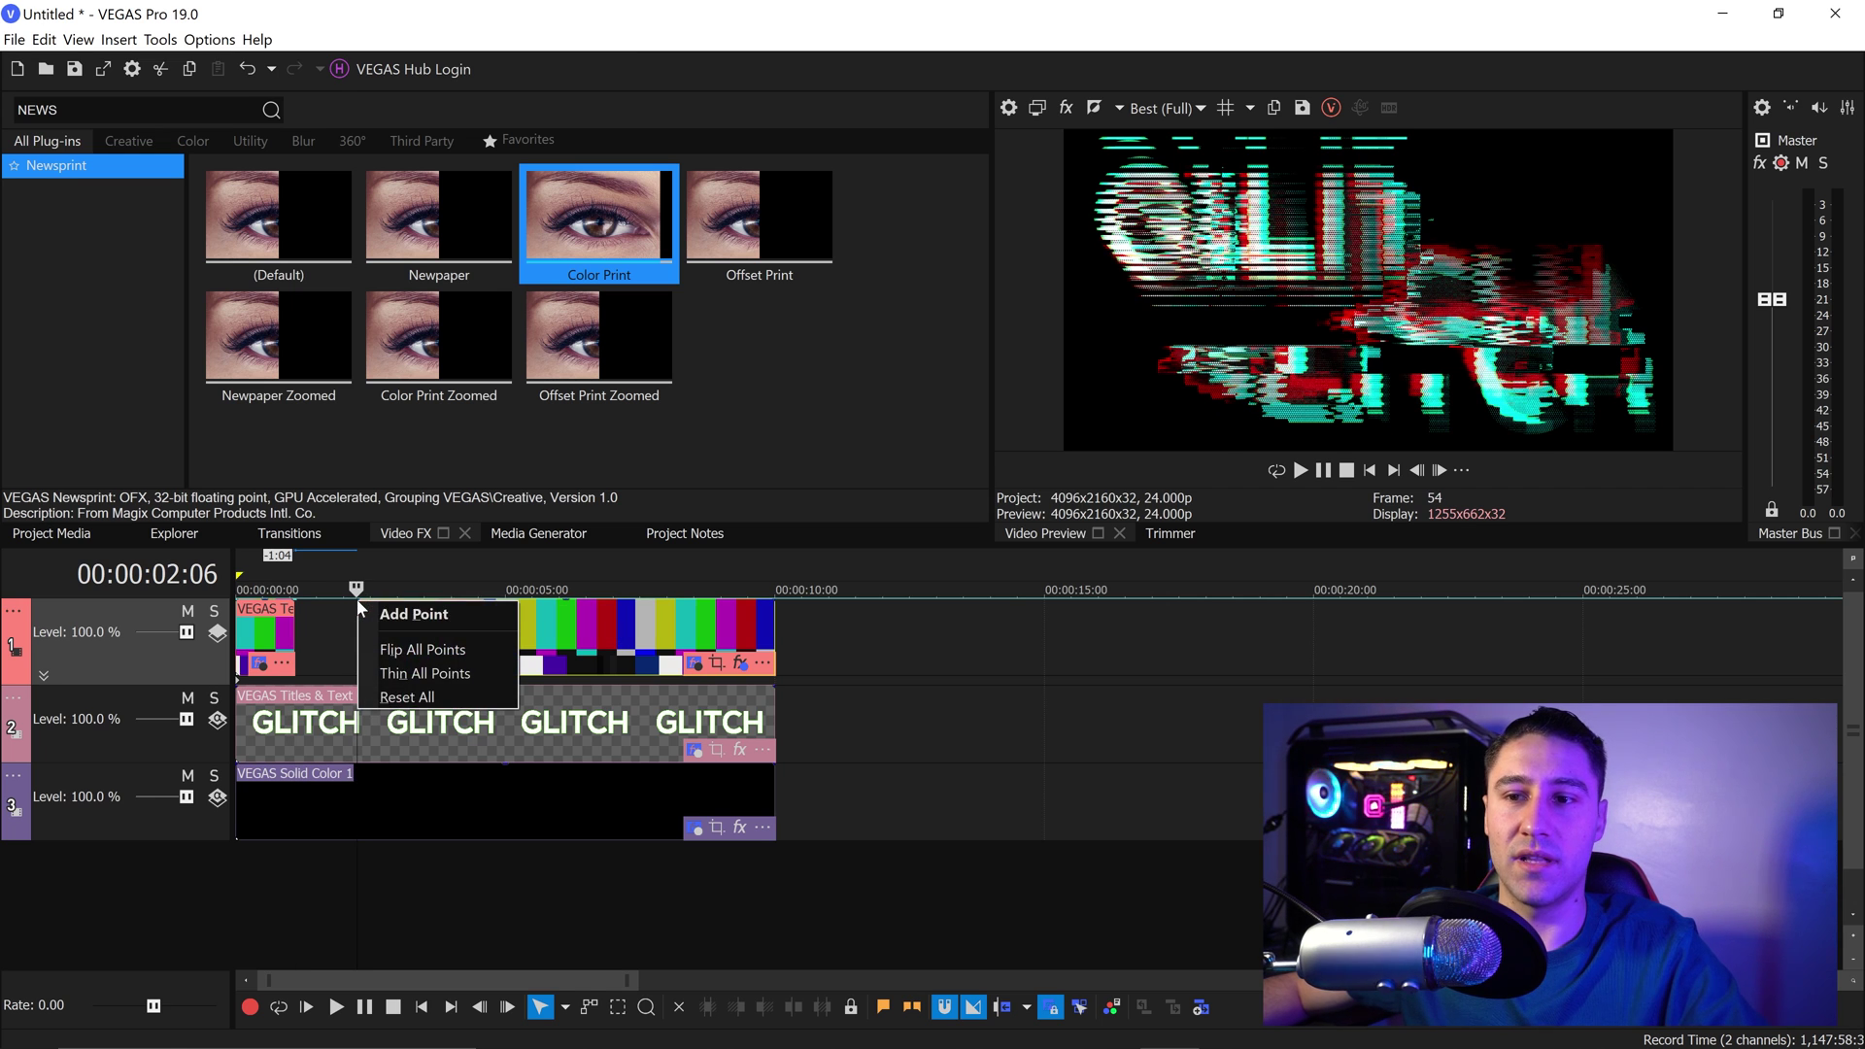
click(414, 615)
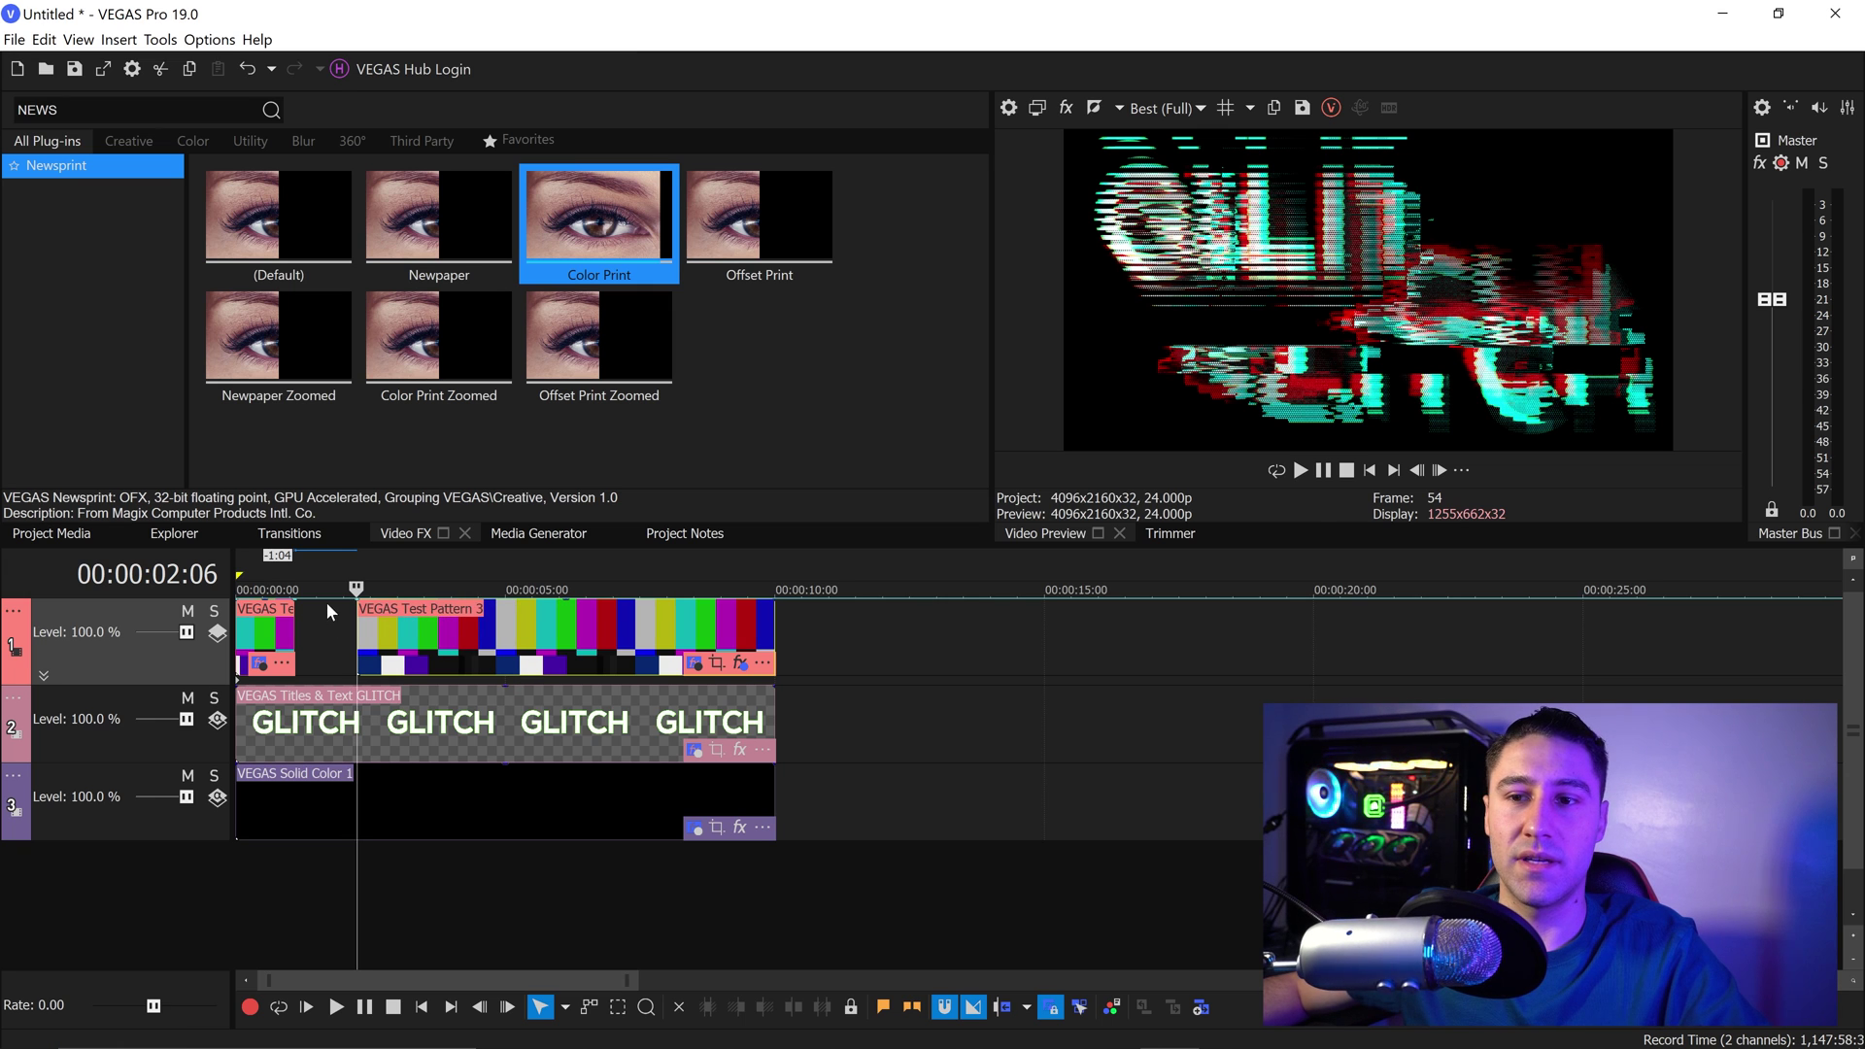
- Lower the Mute envelope segment between the two points to muted, and check the preview inside and on both sides of the gap
drag(323, 598, 330, 668)
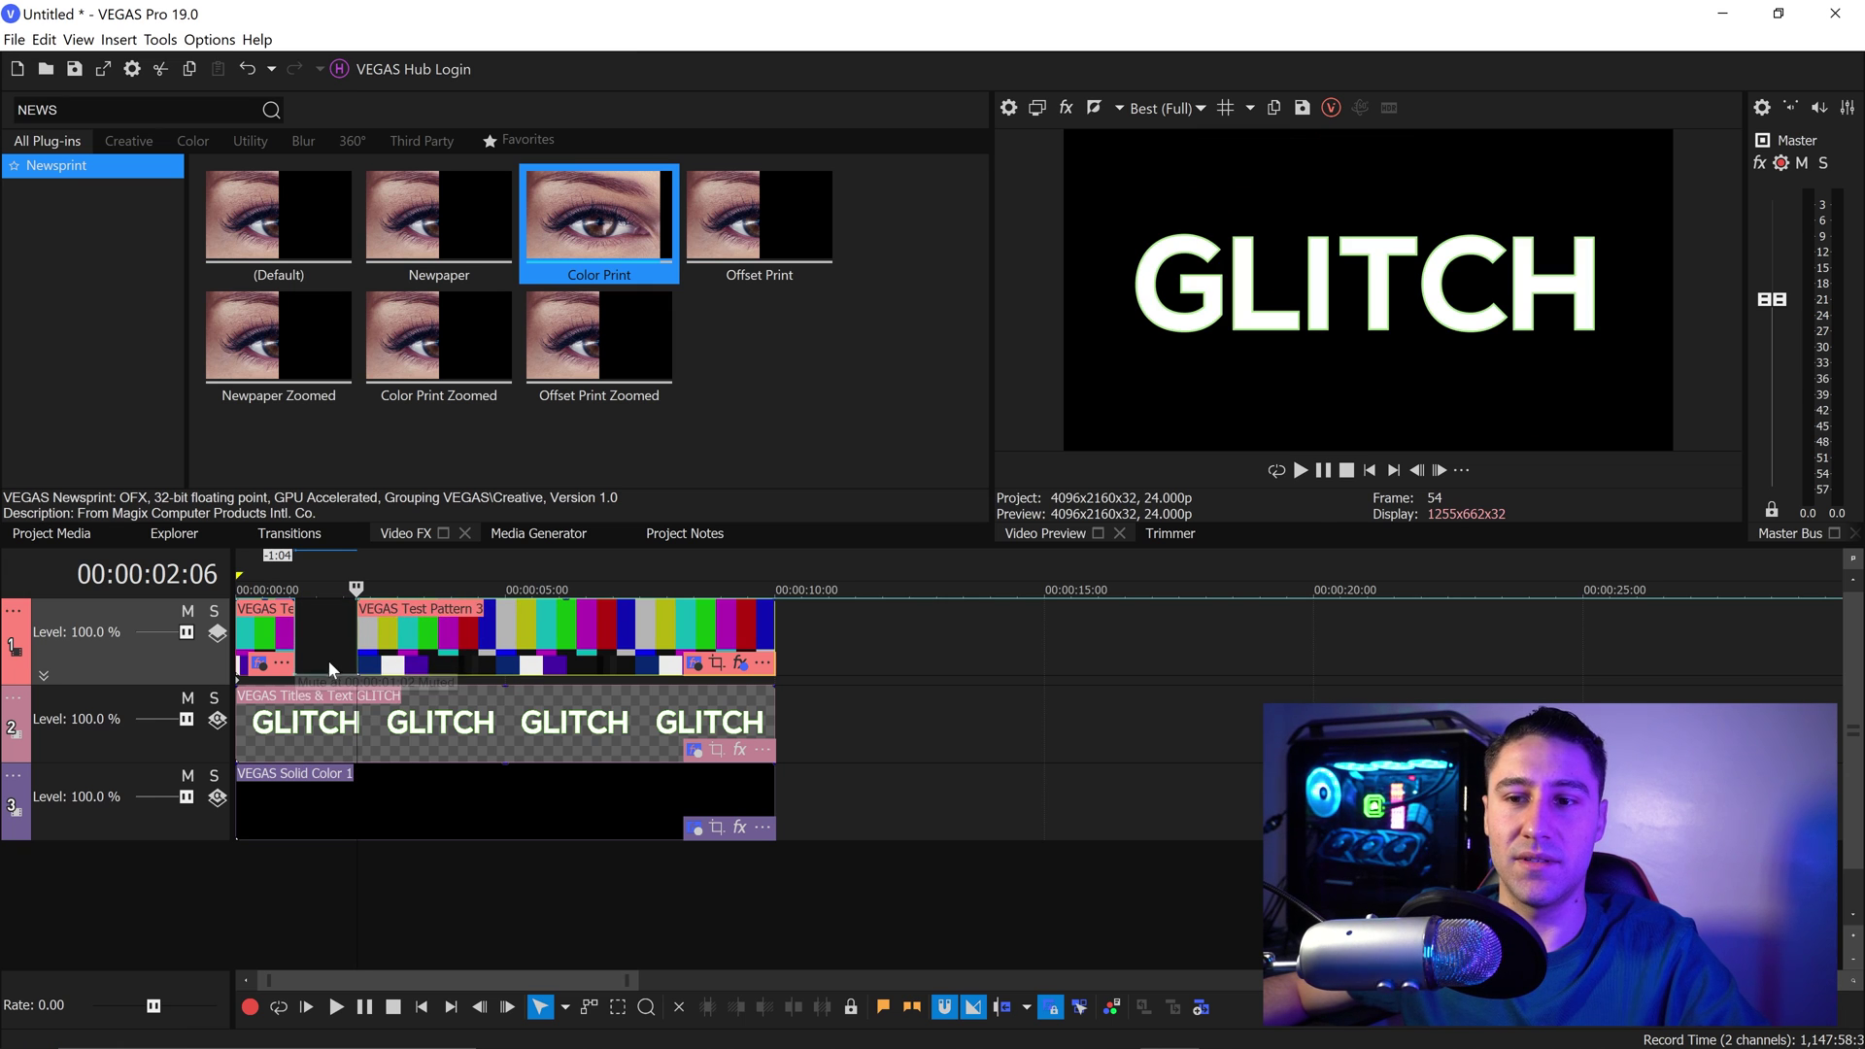
click(328, 622)
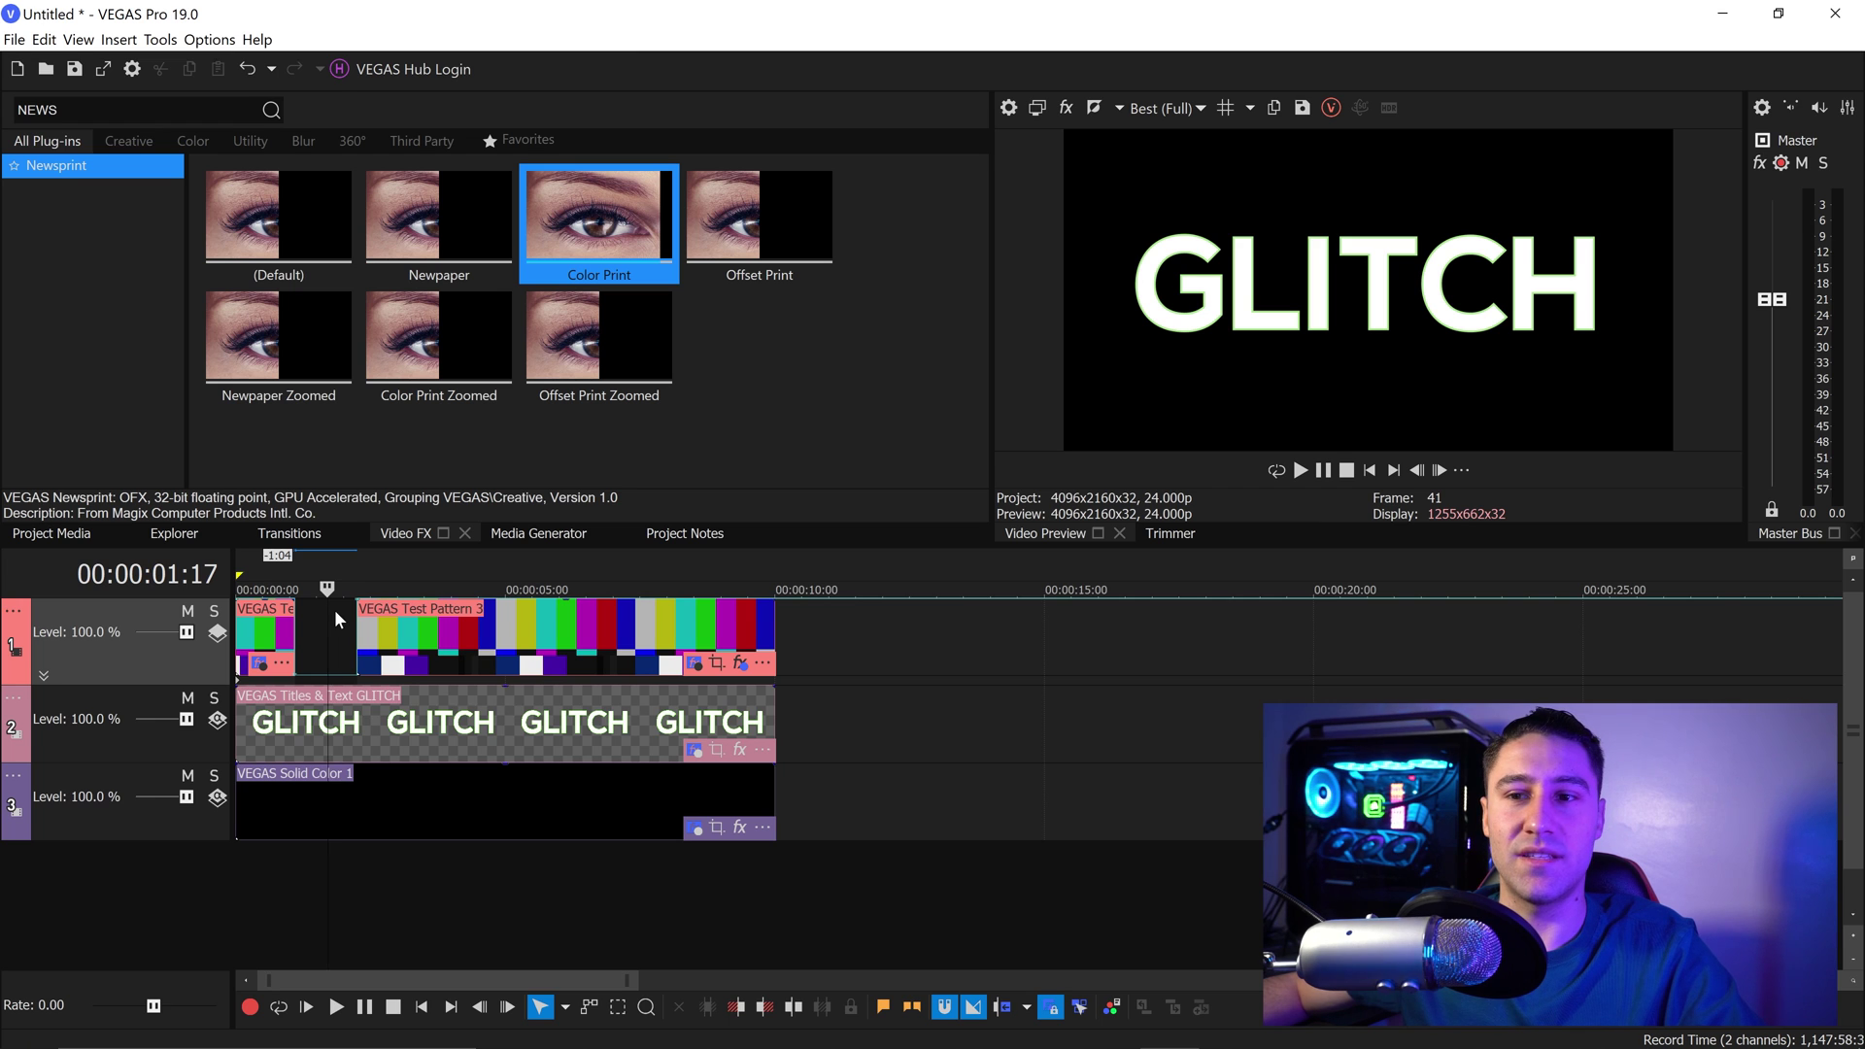
click(282, 629)
drag(280, 623, 378, 658)
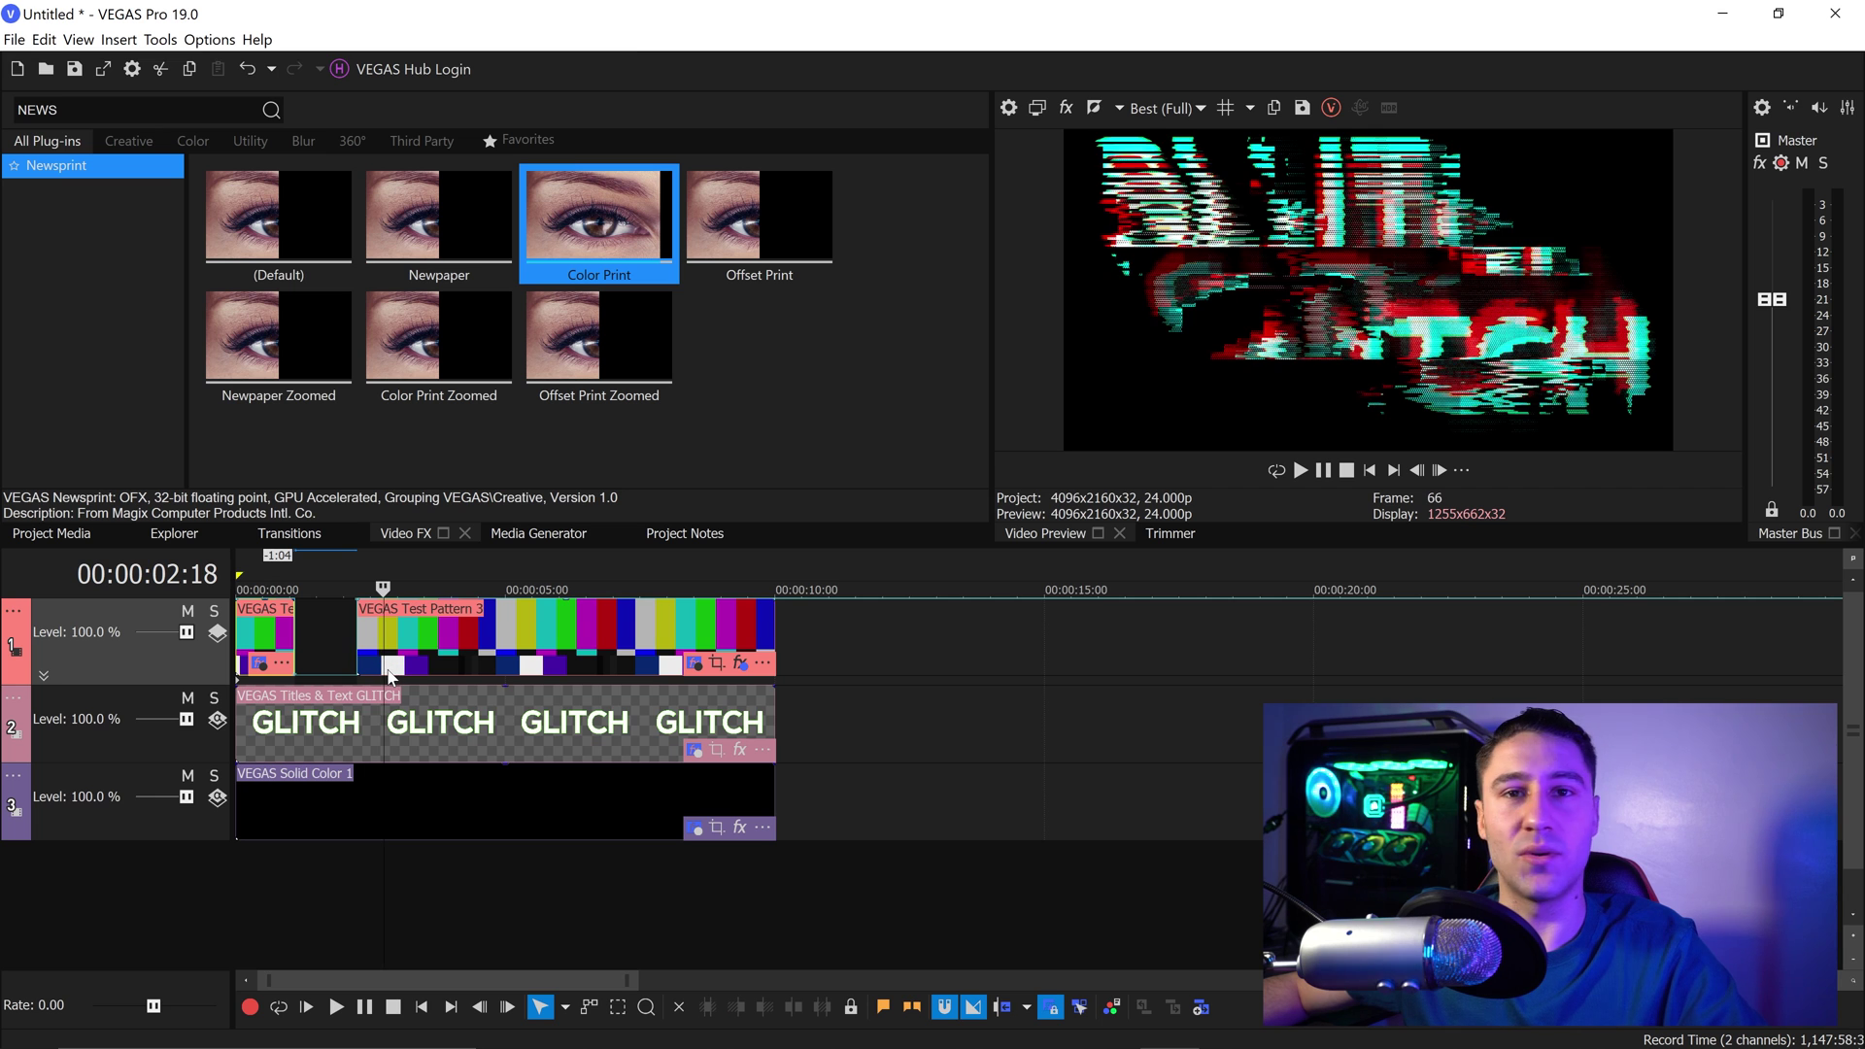